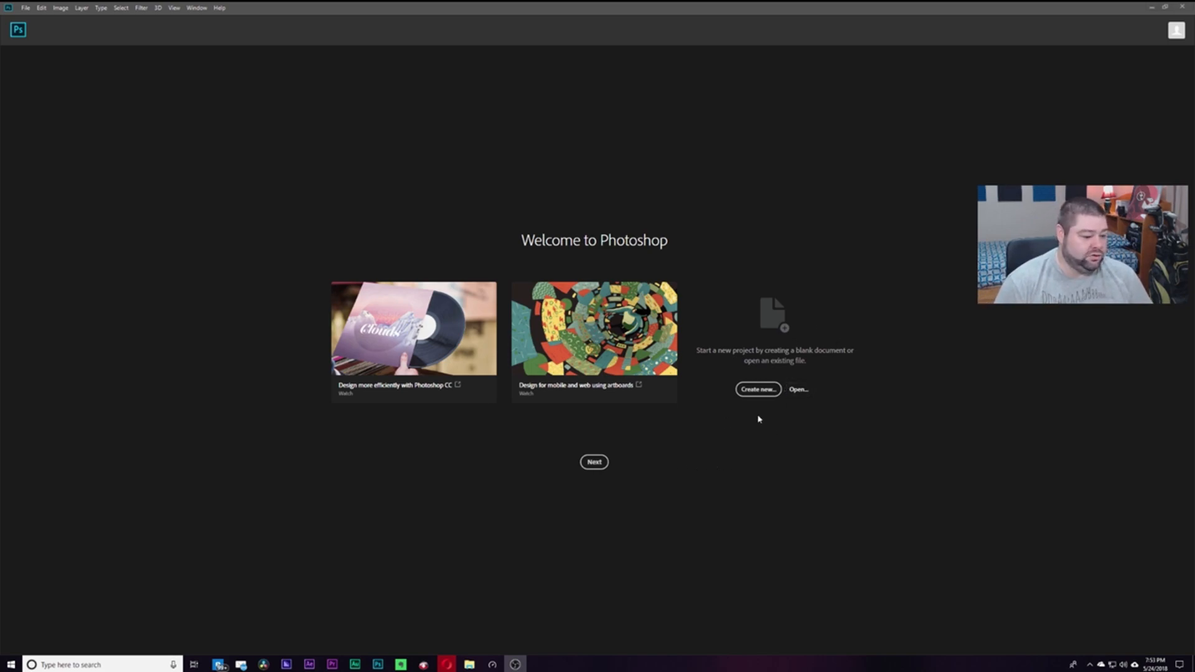
Create a new 1920 x 1080 px document at 72 pixels/inch in RGB Color with a white background
left_click(759, 391)
left_click(757, 391)
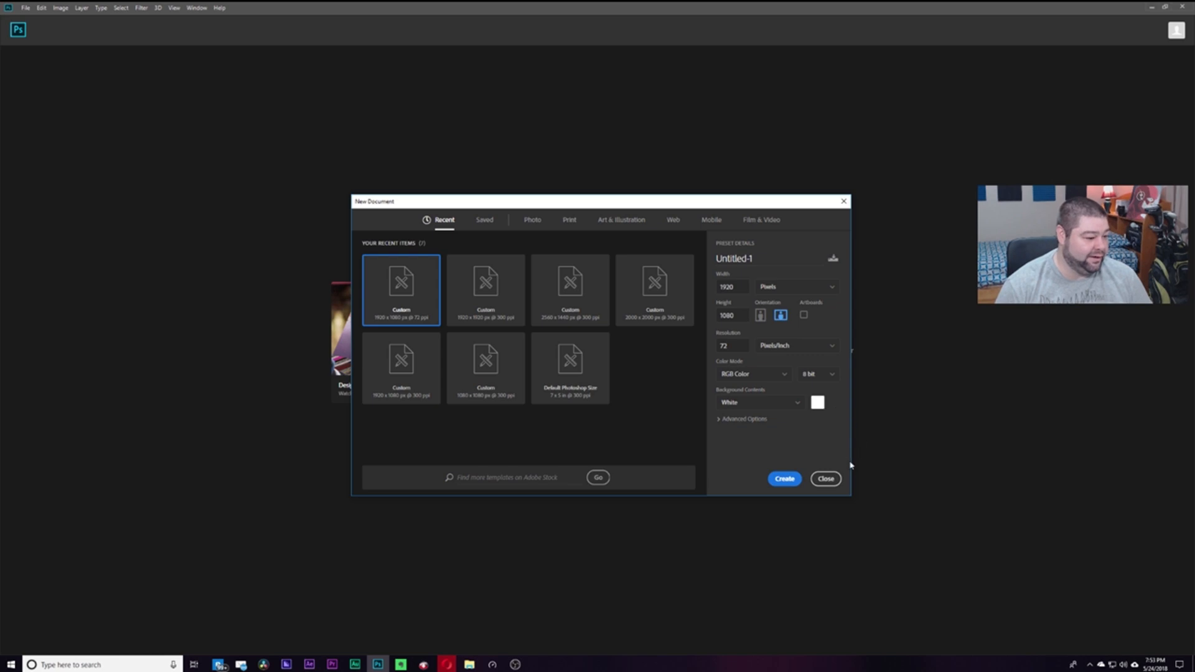
left_click(784, 479)
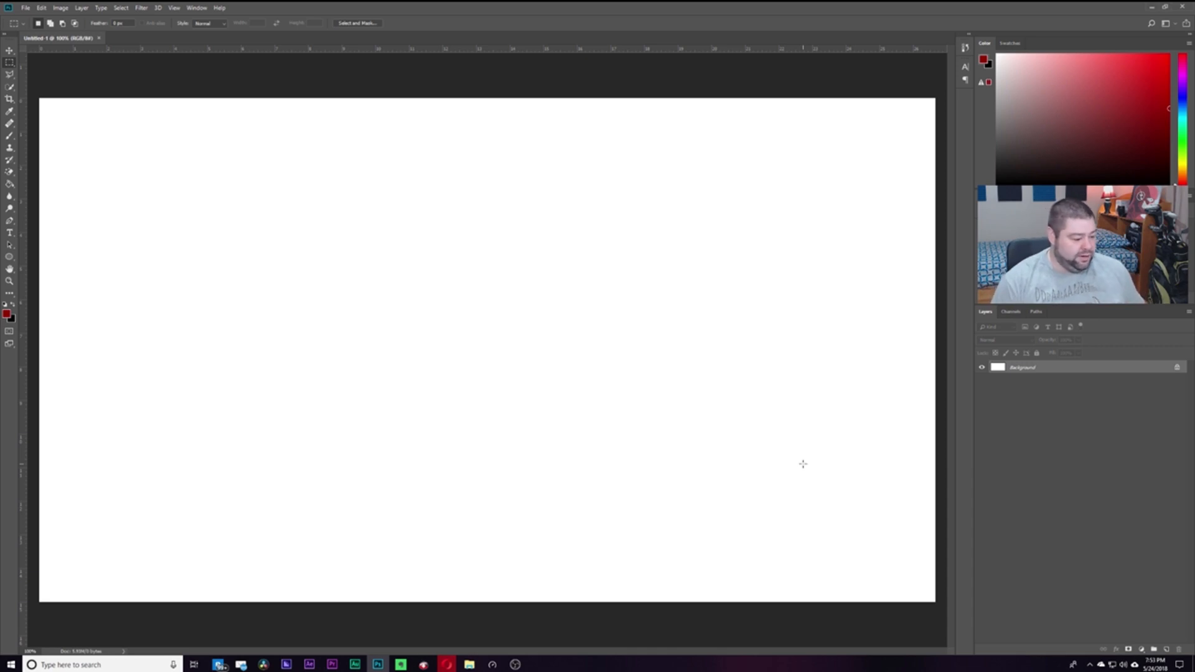
Switch to the Opera window showing fnbr.co and look through the Fortnite cosmetics on its home page
mouse_move(447, 665)
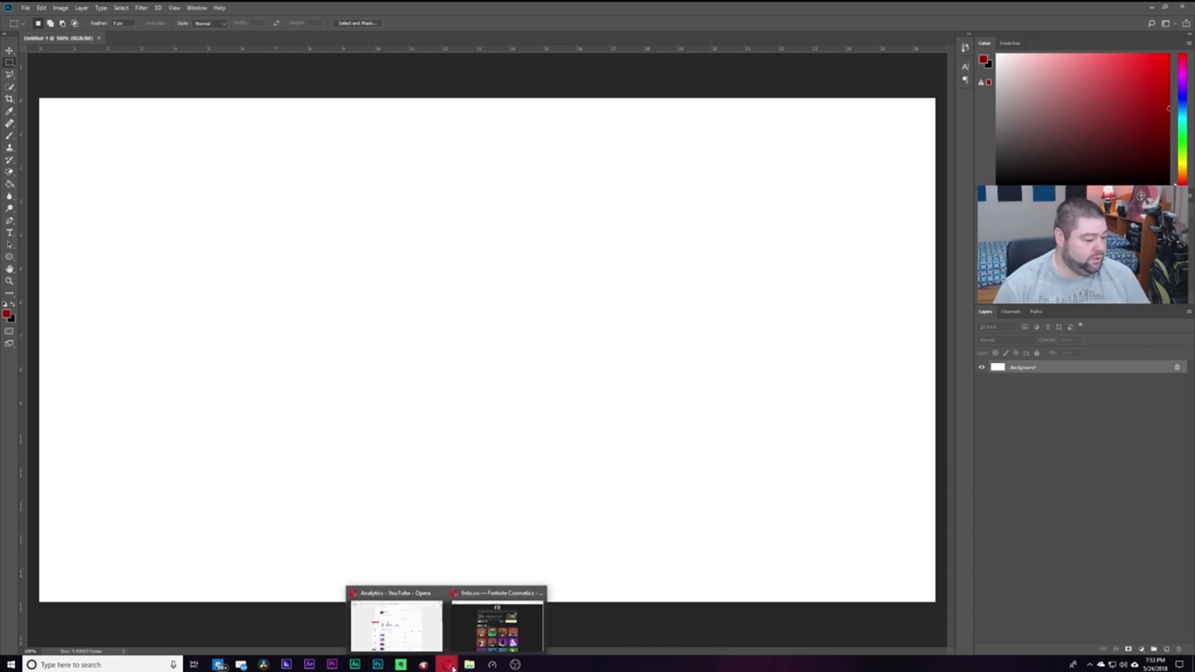
left_click(470, 626)
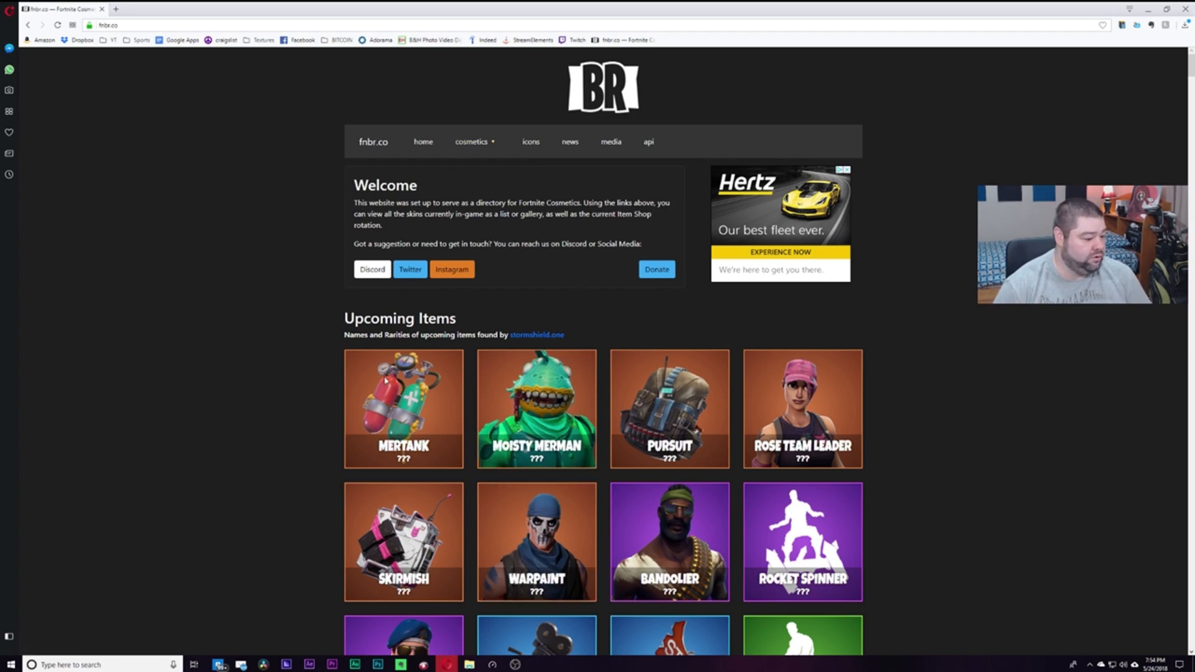
scroll(323, 394, "down", 15)
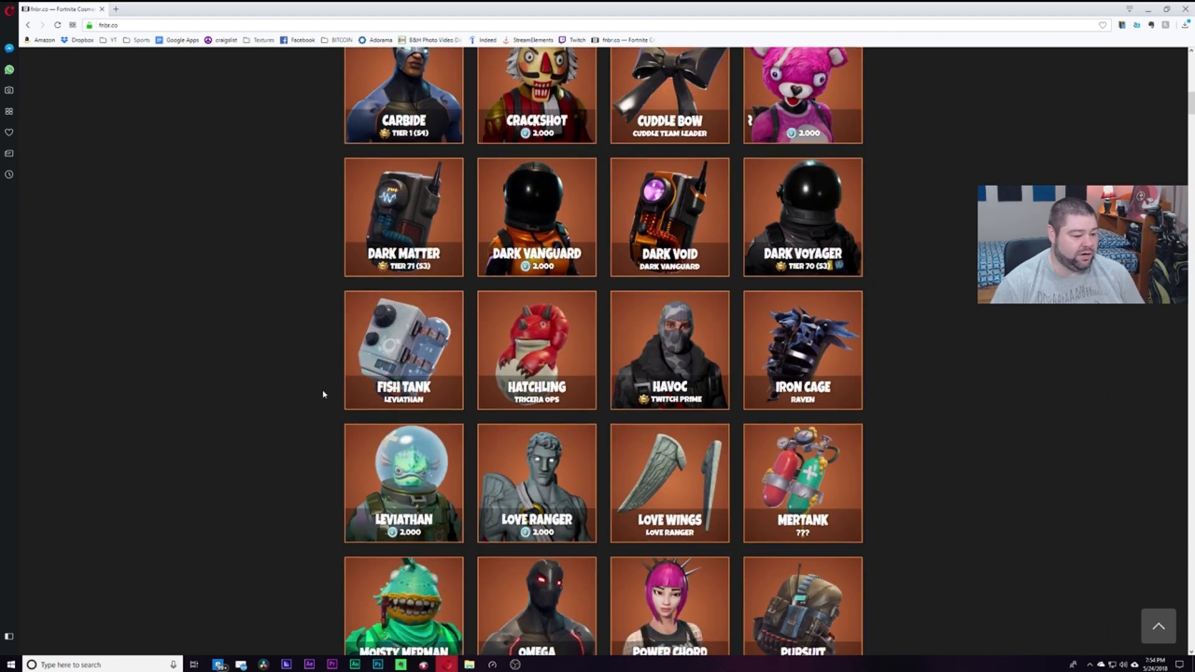
scroll(323, 394, "down", 1)
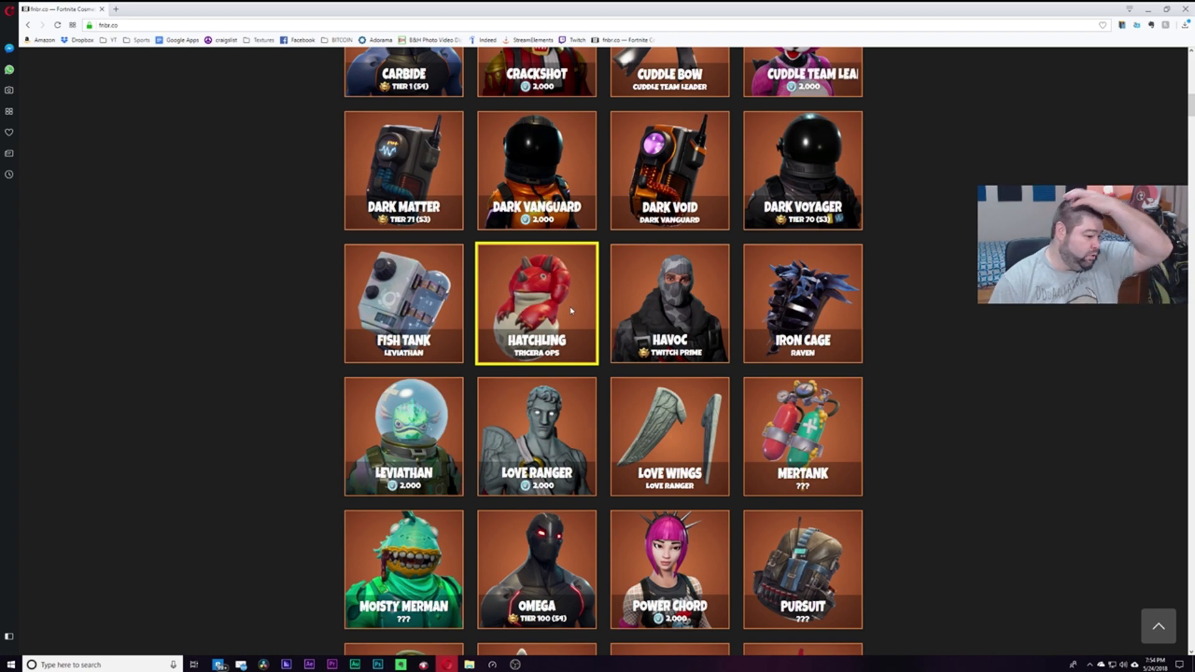
scroll(572, 310, "down", 6)
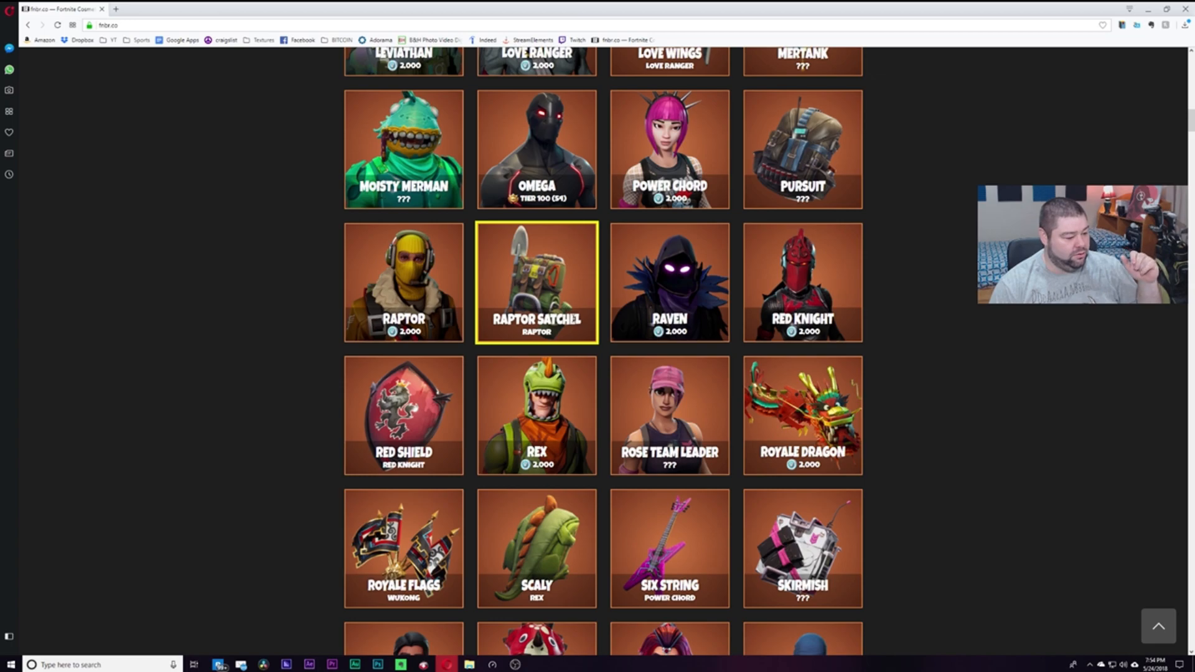
scroll(585, 324, "up", 15)
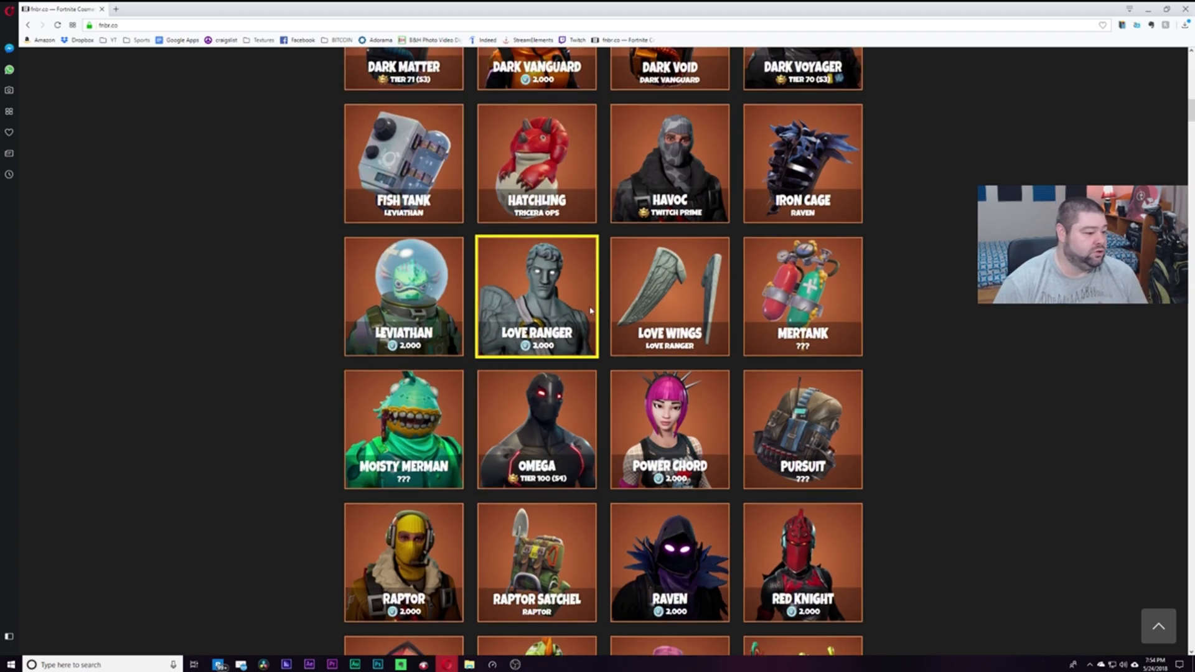
scroll(644, 216, "up", 4)
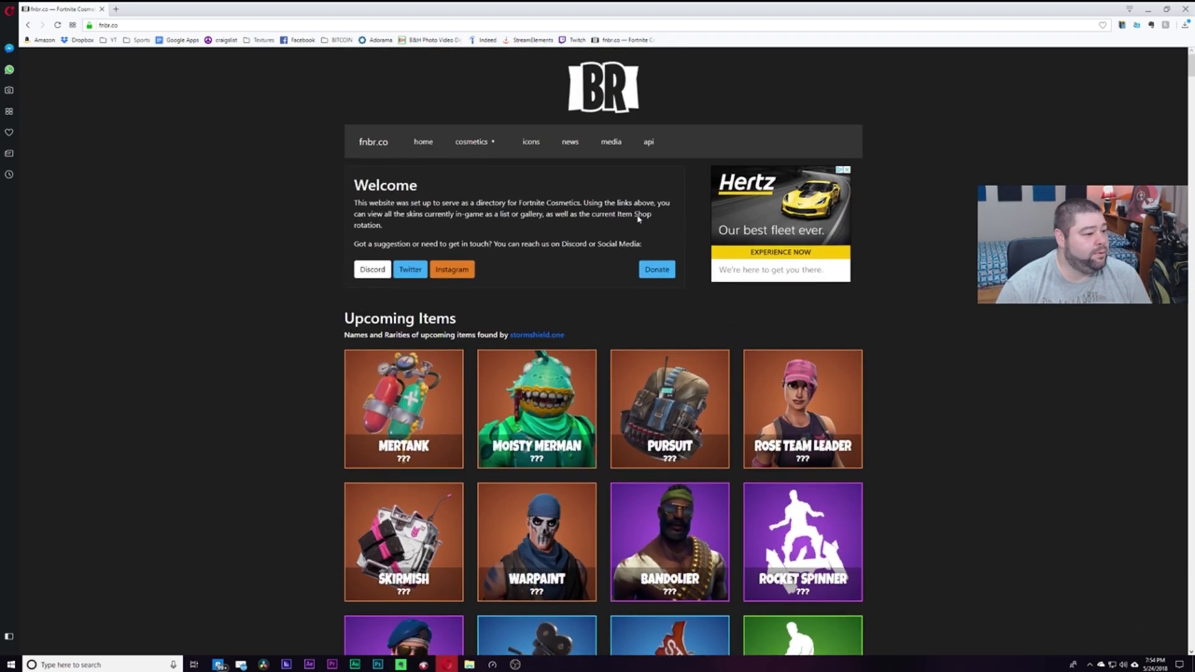
Open the site's PNG cosmetics page and look through the available full-body outfit, pickaxe, glider and emote images
left_click(492, 144)
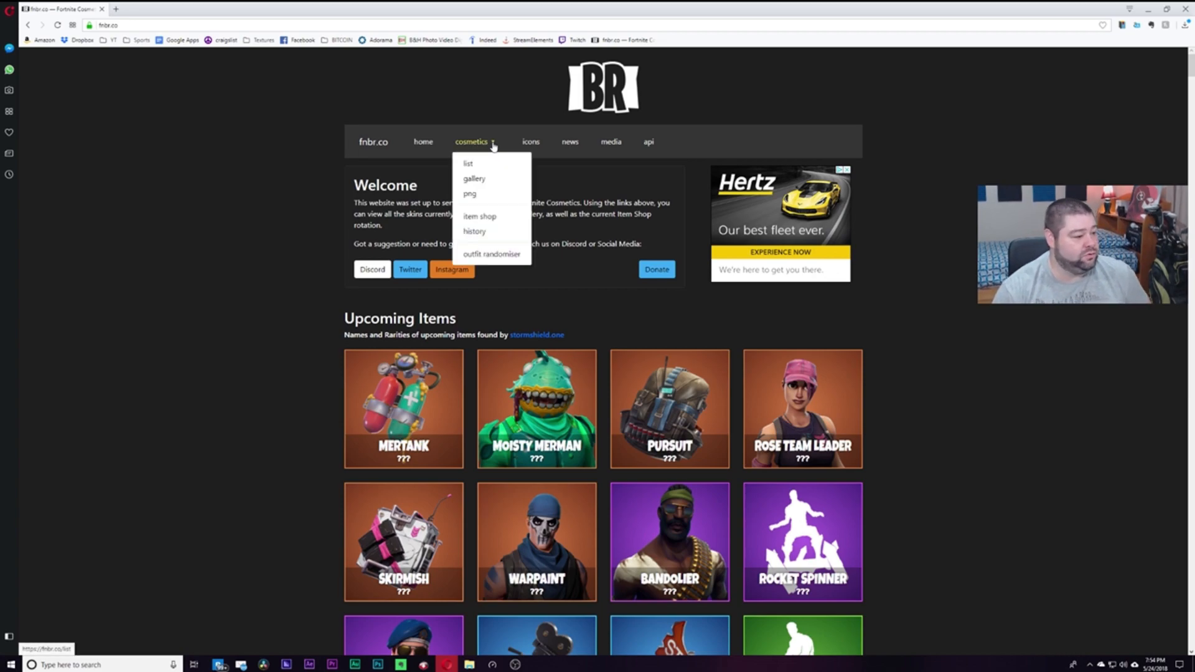
left_click(471, 194)
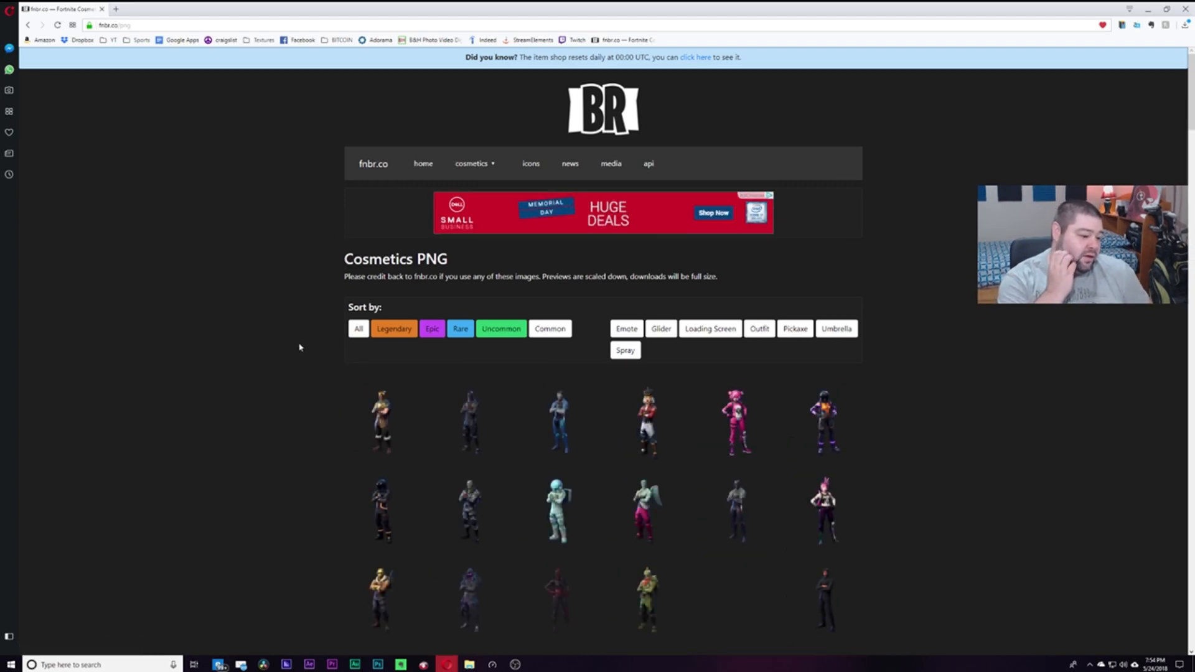
scroll(341, 369, "down", 2)
scroll(341, 369, "down", 5)
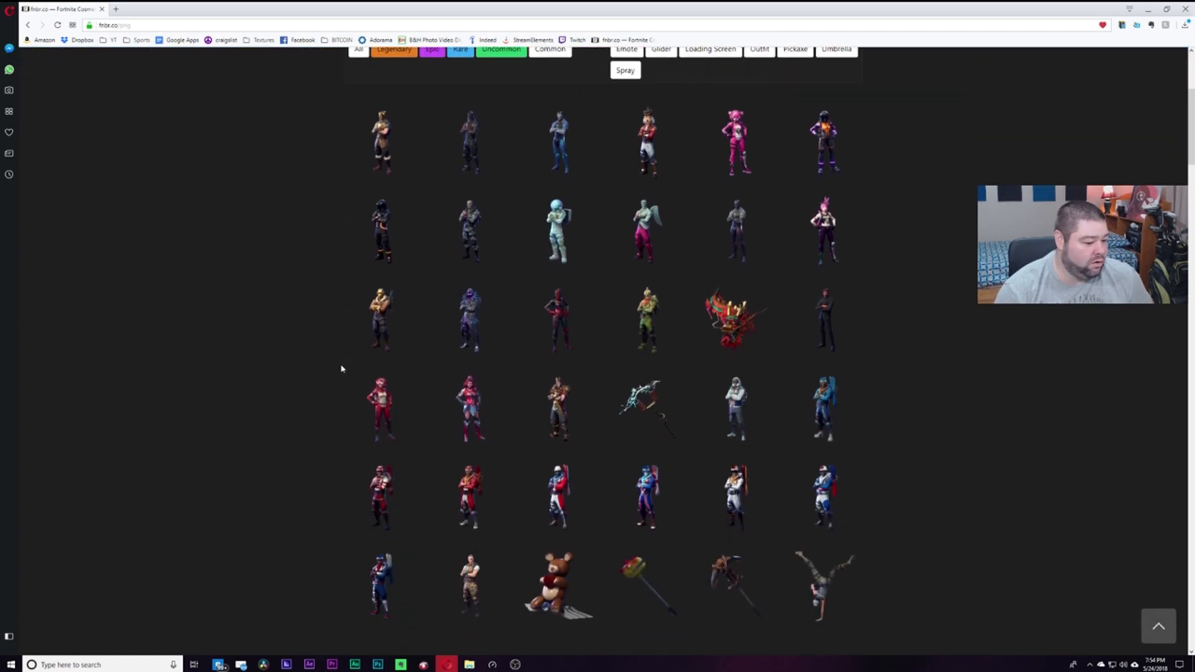
scroll(342, 368, "down", 1)
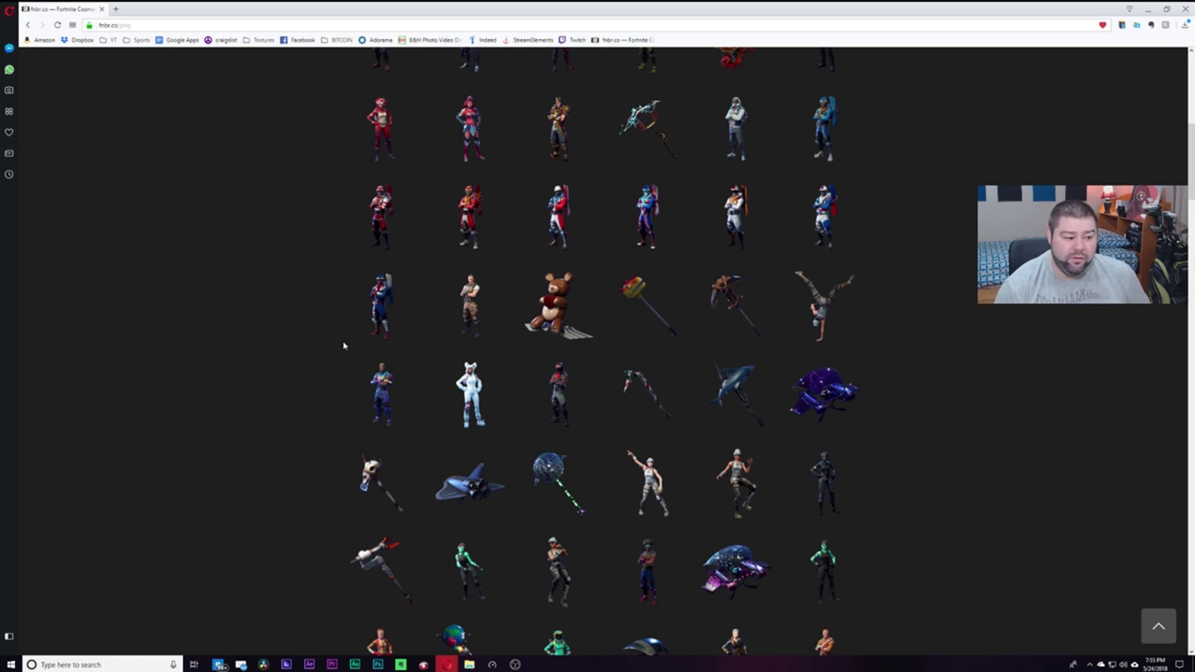
scroll(419, 392, "down", 6)
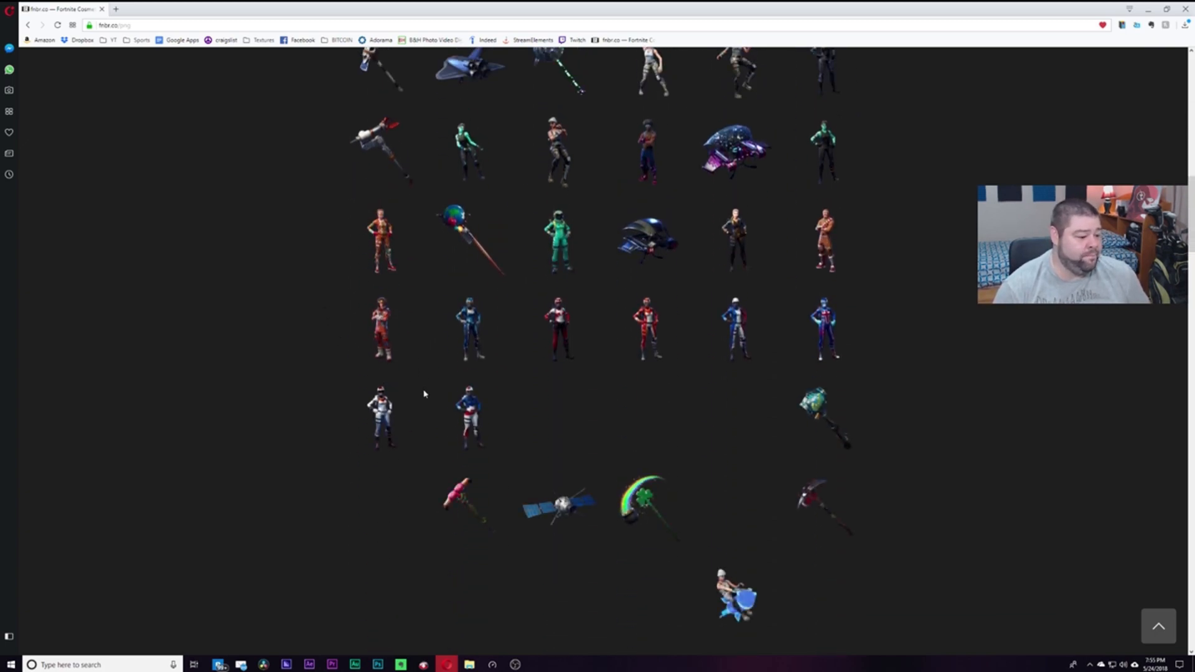
scroll(507, 386, "down", 3)
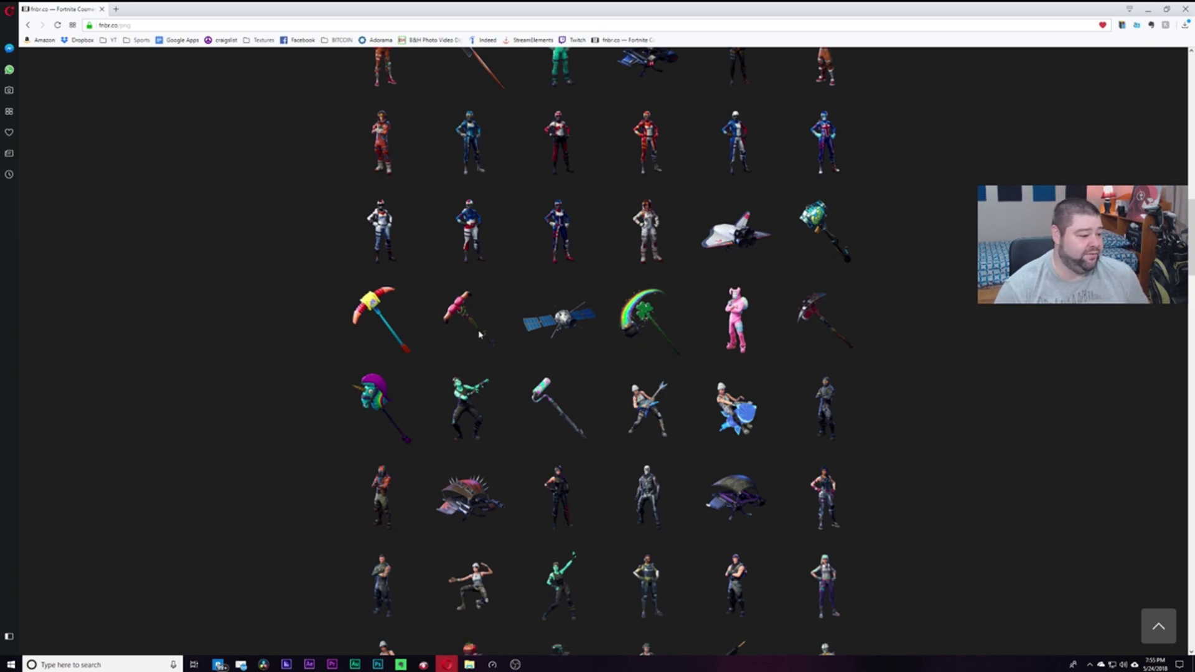
scroll(679, 414, "down", 5)
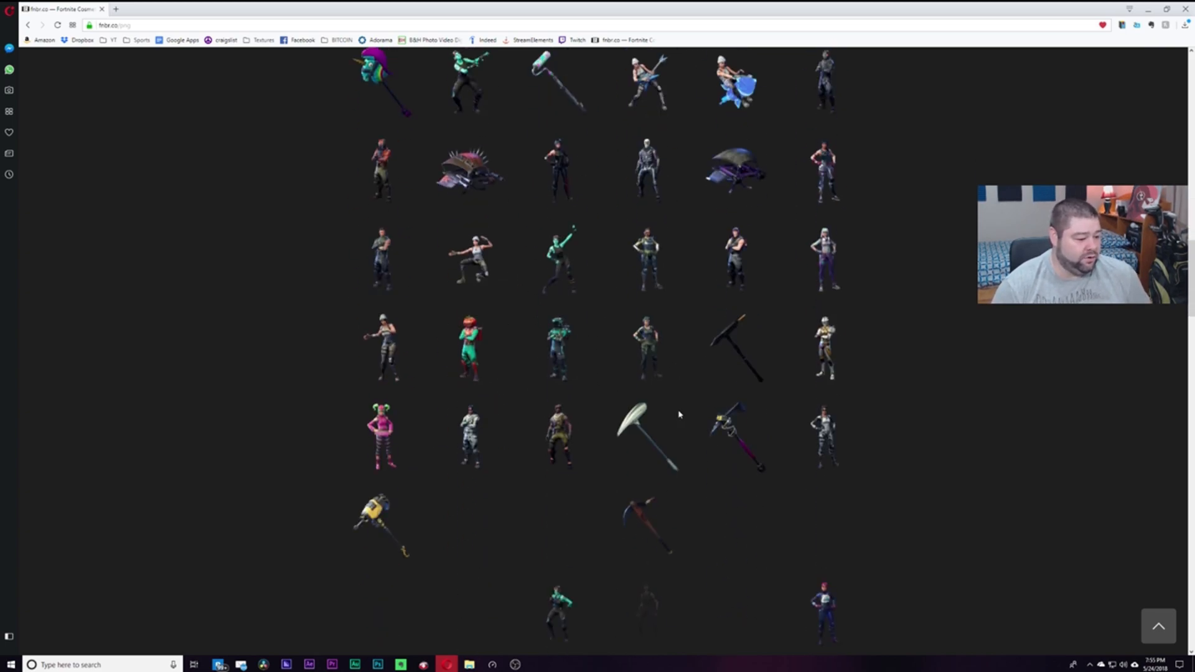
scroll(679, 414, "down", 3)
scroll(679, 414, "up", 20)
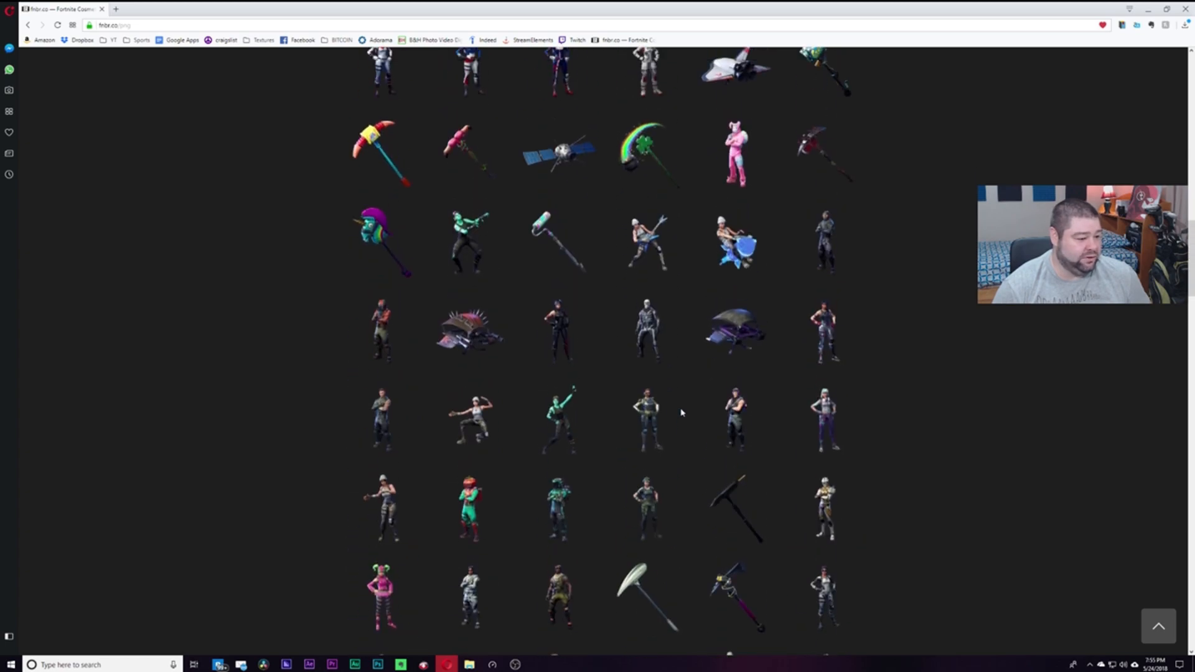
scroll(681, 412, "up", 7)
scroll(682, 413, "down", 3)
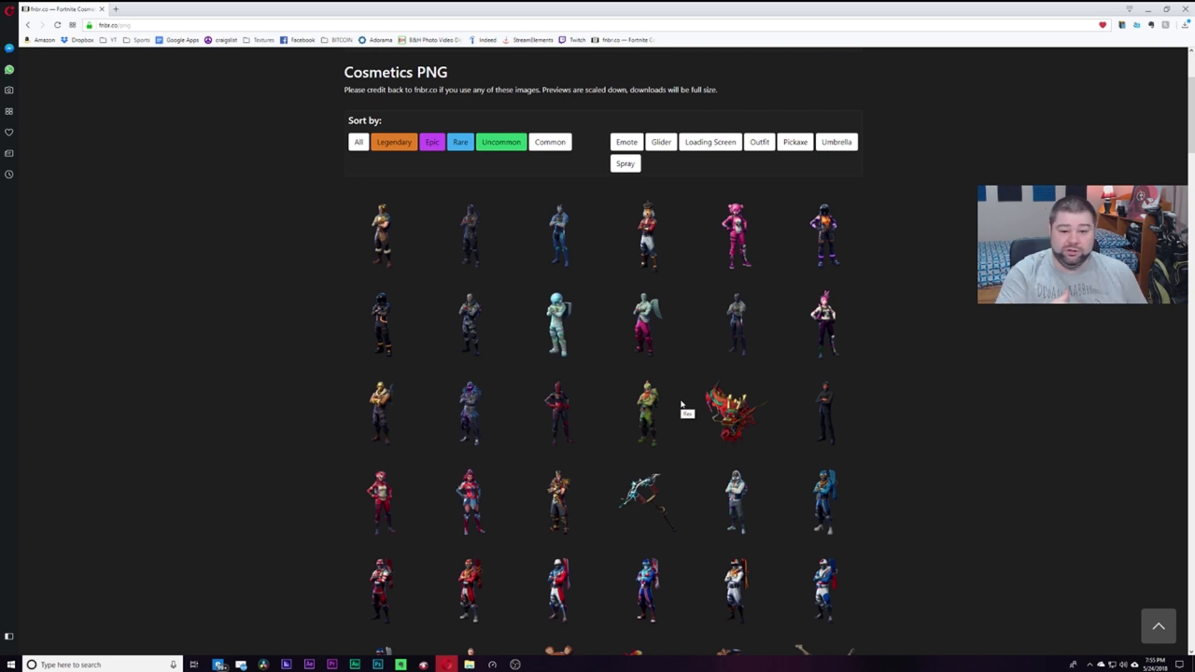
scroll(504, 160, "up", 3)
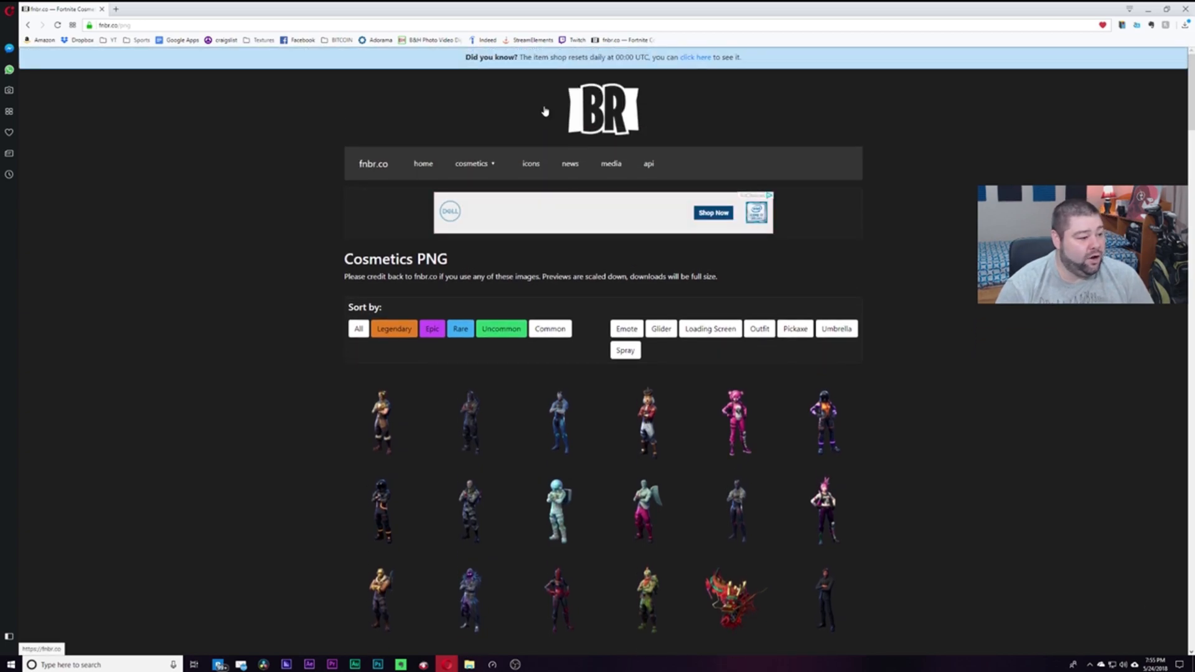
Open the site's icons page and look through the back bling, emote, glider, loading screen, item and weapon icons
left_click(531, 164)
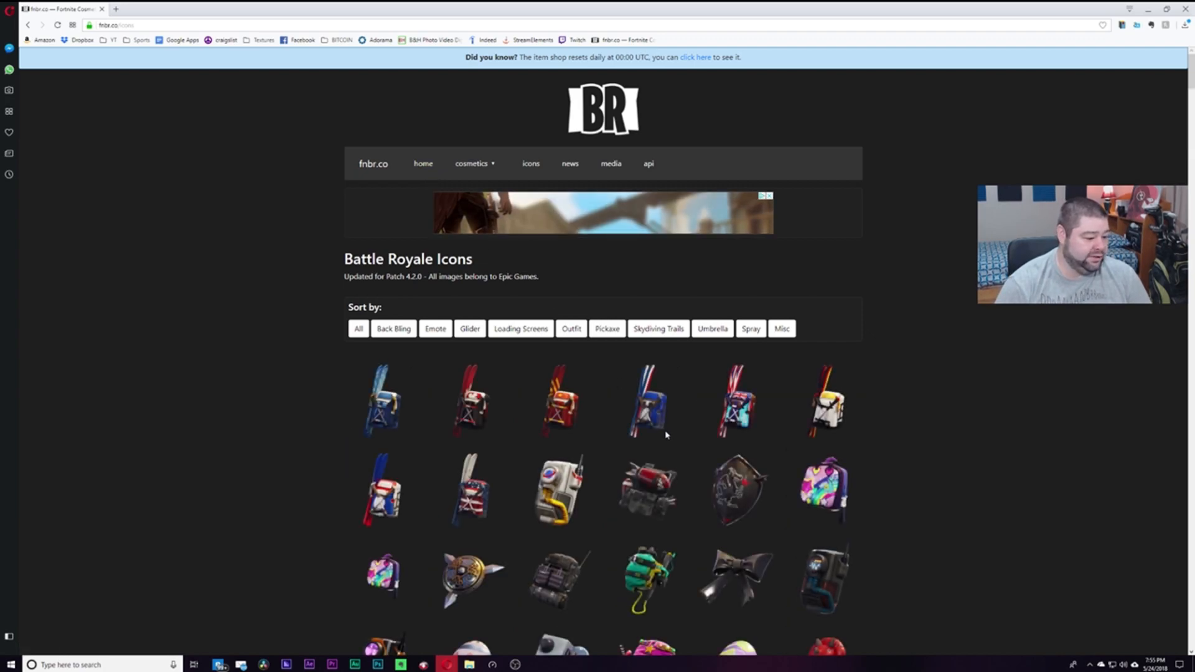
scroll(664, 431, "down", 2)
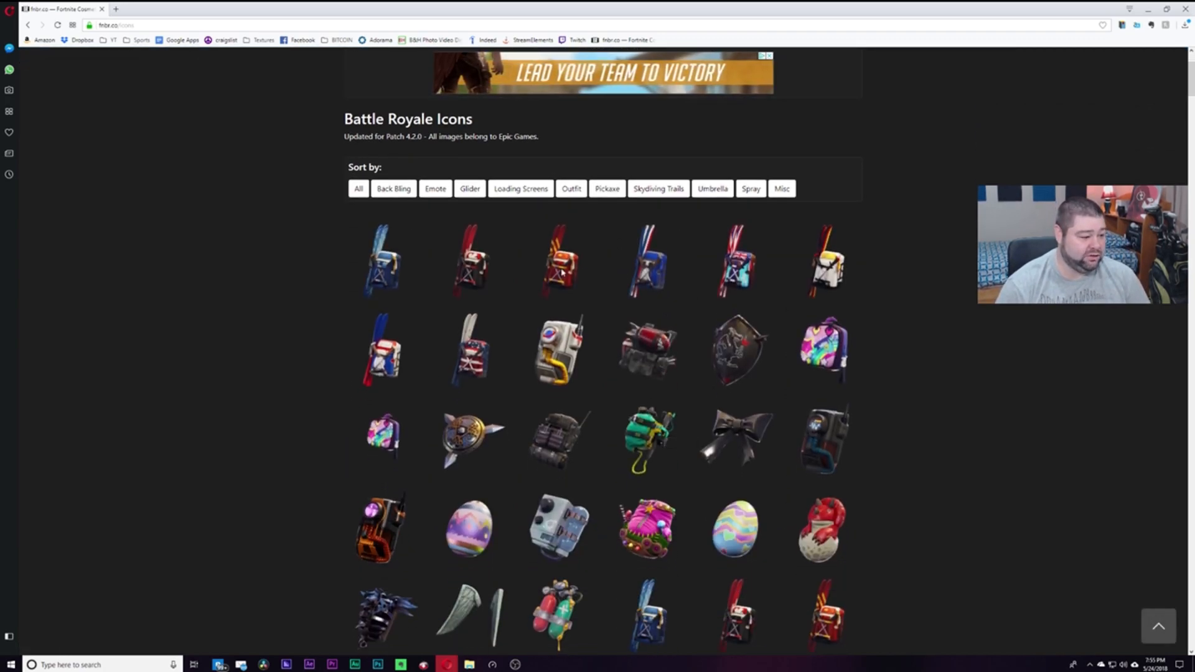
scroll(502, 417, "down", 10)
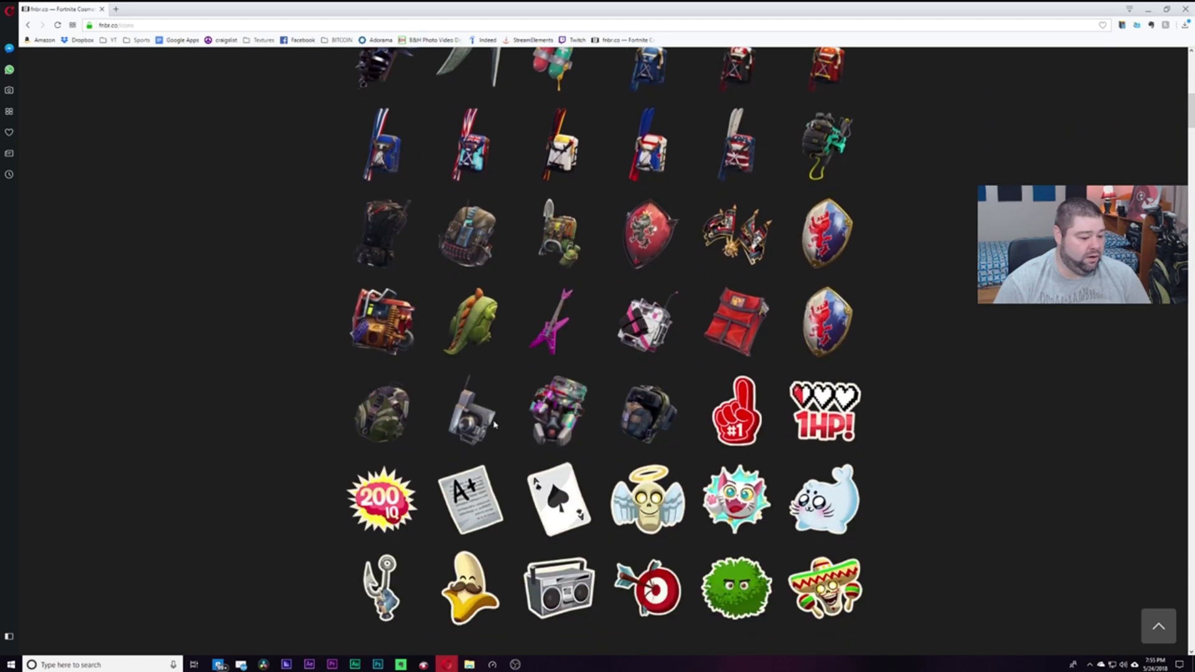
scroll(607, 513, "down", 6)
scroll(610, 506, "down", 3)
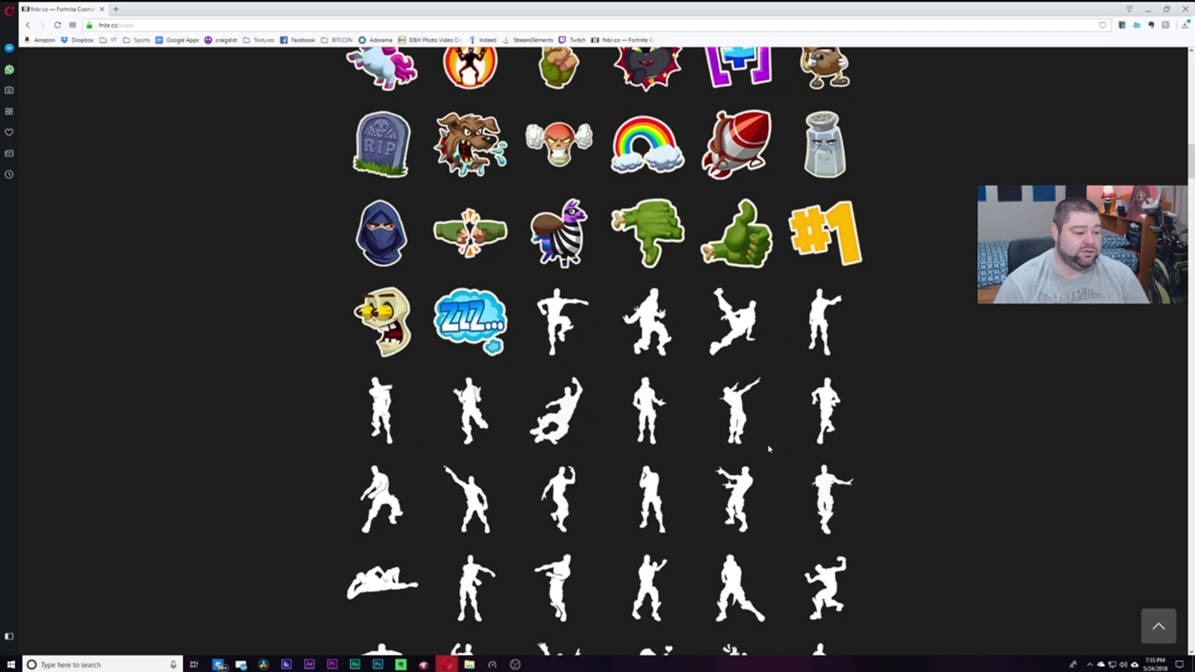
scroll(668, 479, "down", 7)
scroll(667, 480, "down", 8)
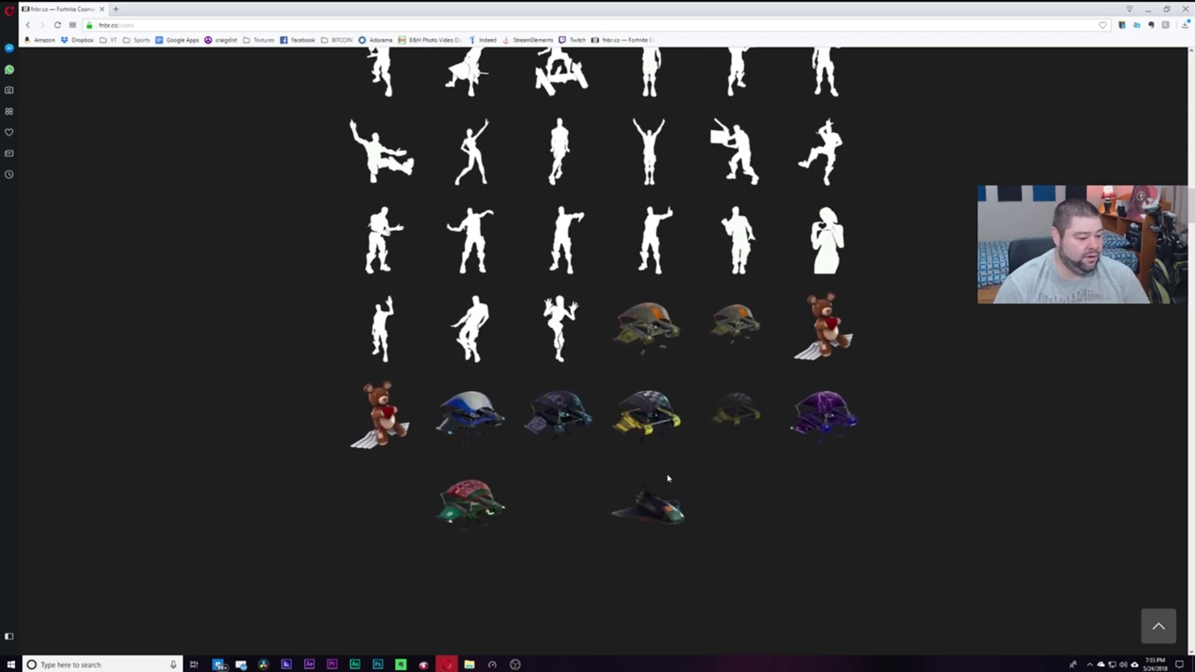
scroll(653, 476, "down", 10)
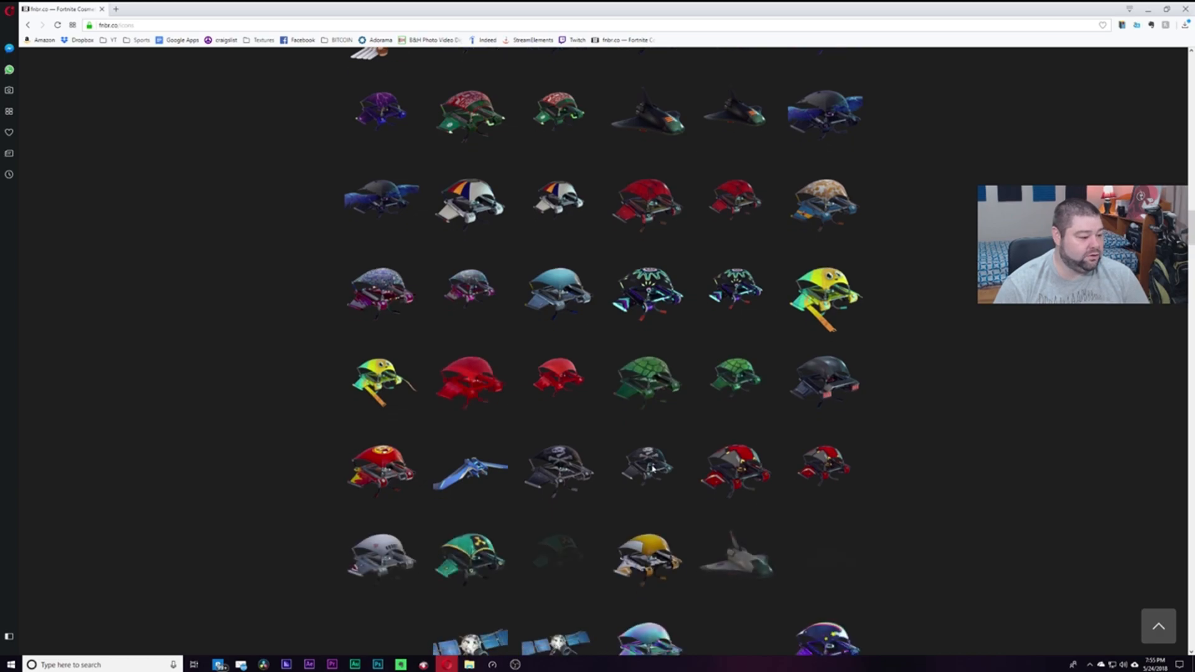
scroll(653, 472, "down", 5)
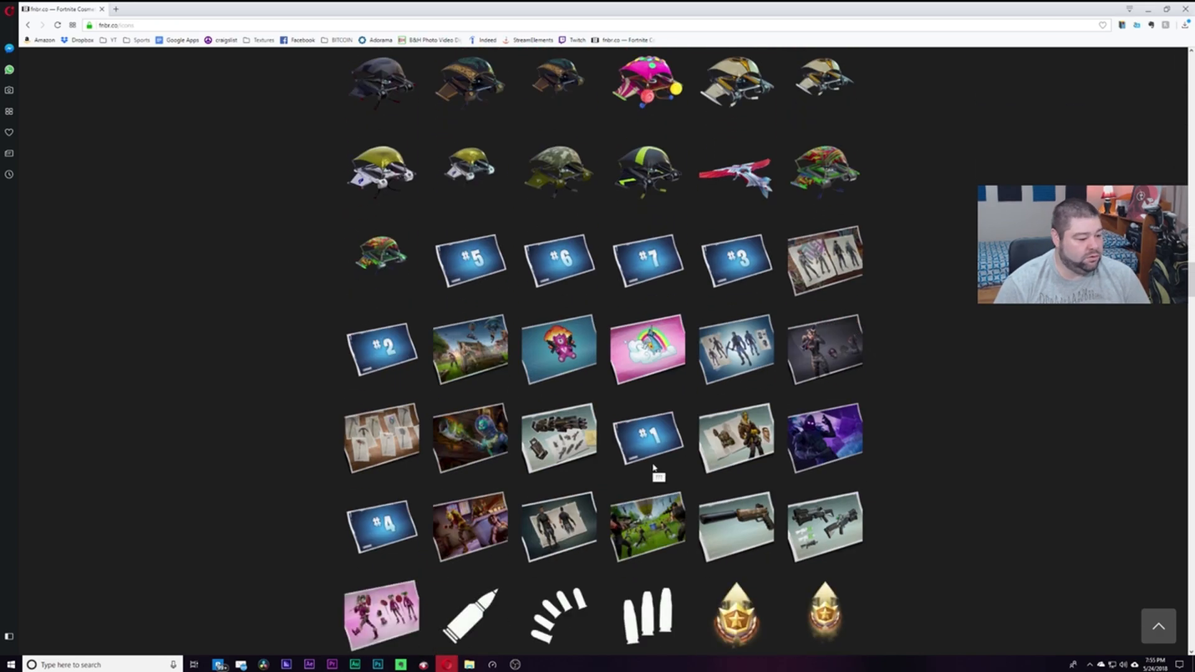
scroll(677, 471, "down", 3)
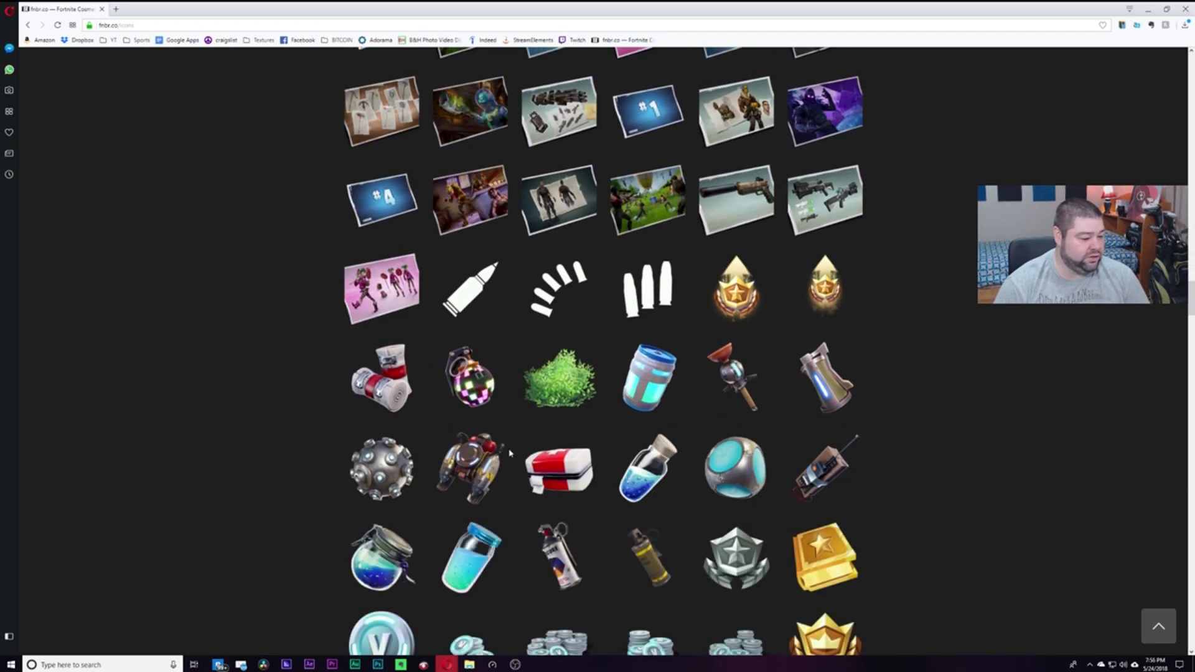
scroll(617, 469, "down", 2)
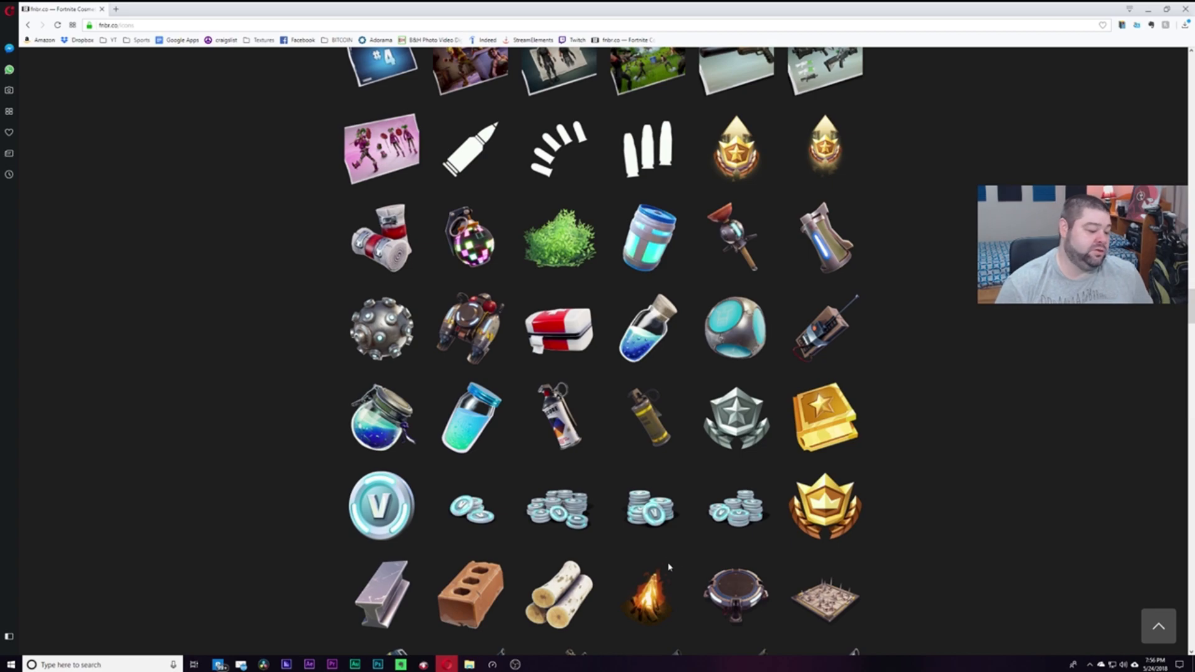
scroll(689, 445, "down", 3)
scroll(689, 445, "down", 3)
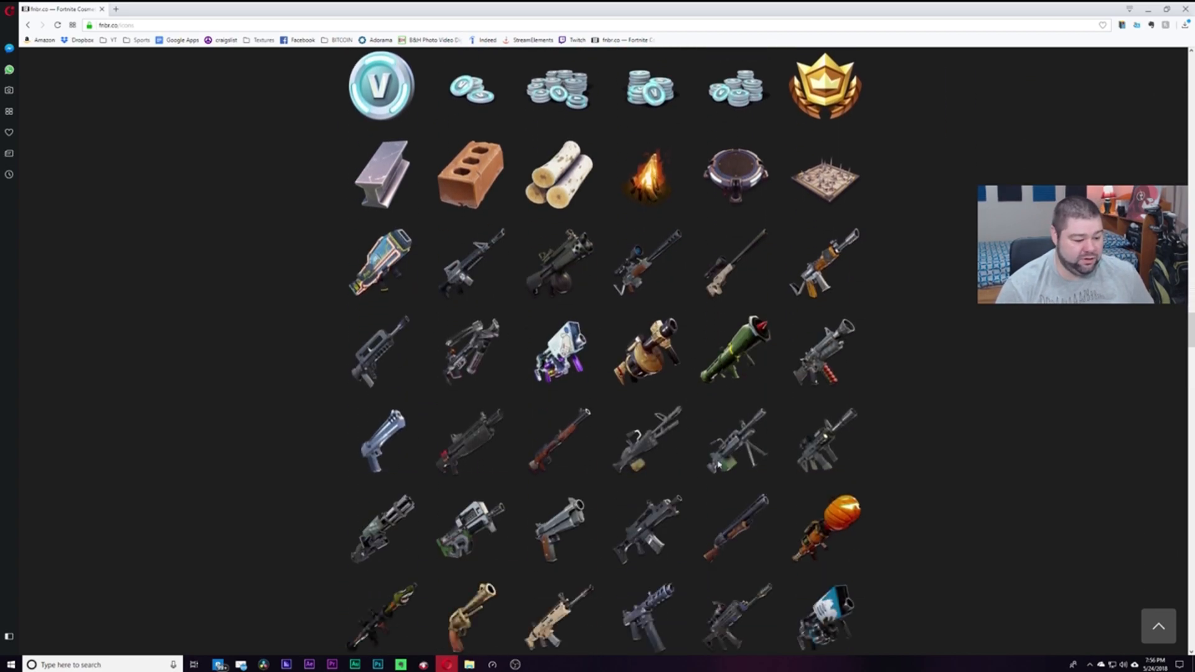
Look through the weapon and outfit icons on the icons page for a full-body character image
scroll(704, 498, "down", 4)
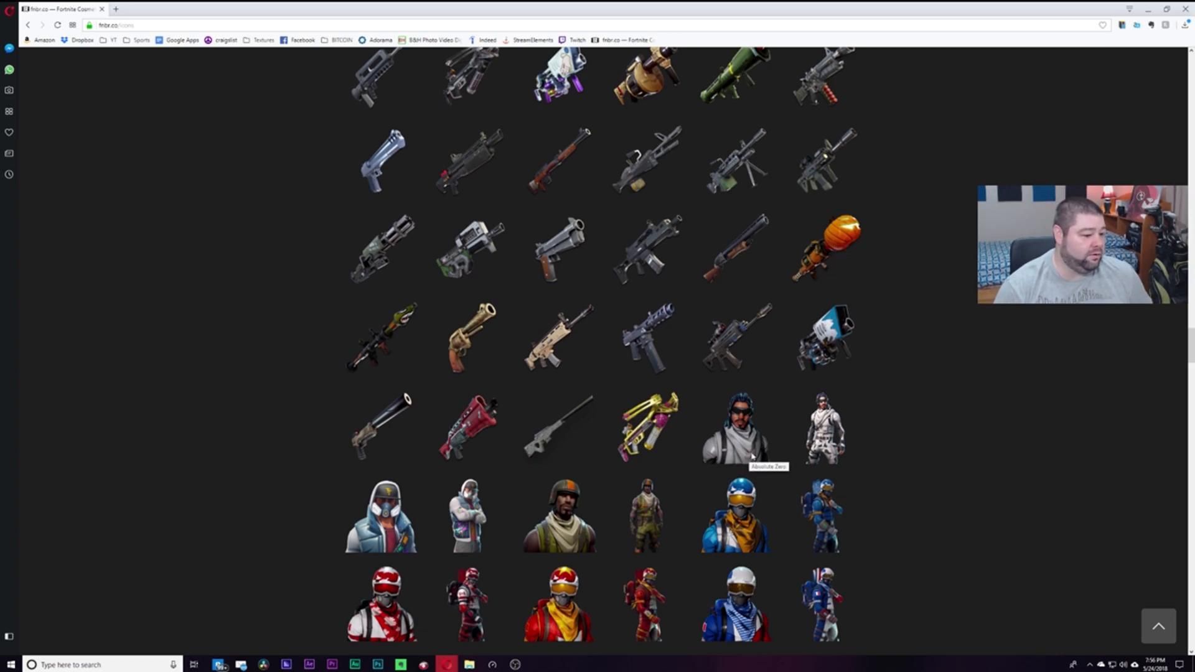
scroll(748, 458, "down", 3)
scroll(754, 457, "down", 3)
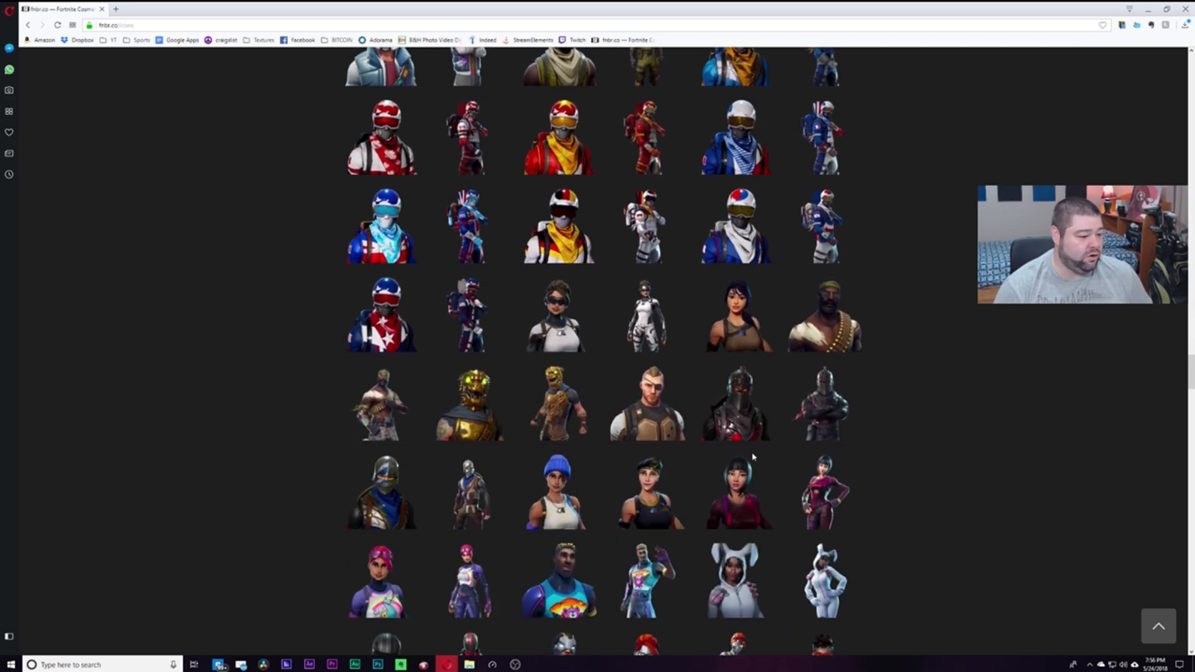
scroll(754, 458, "up", 2)
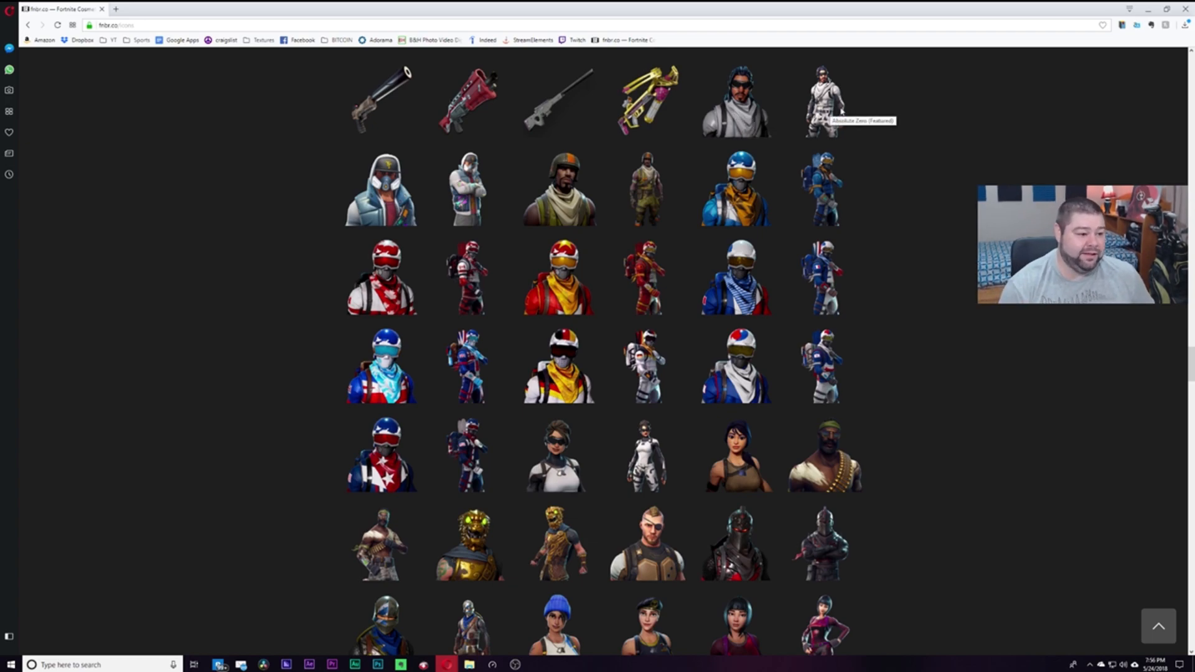
scroll(754, 281, "down", 10)
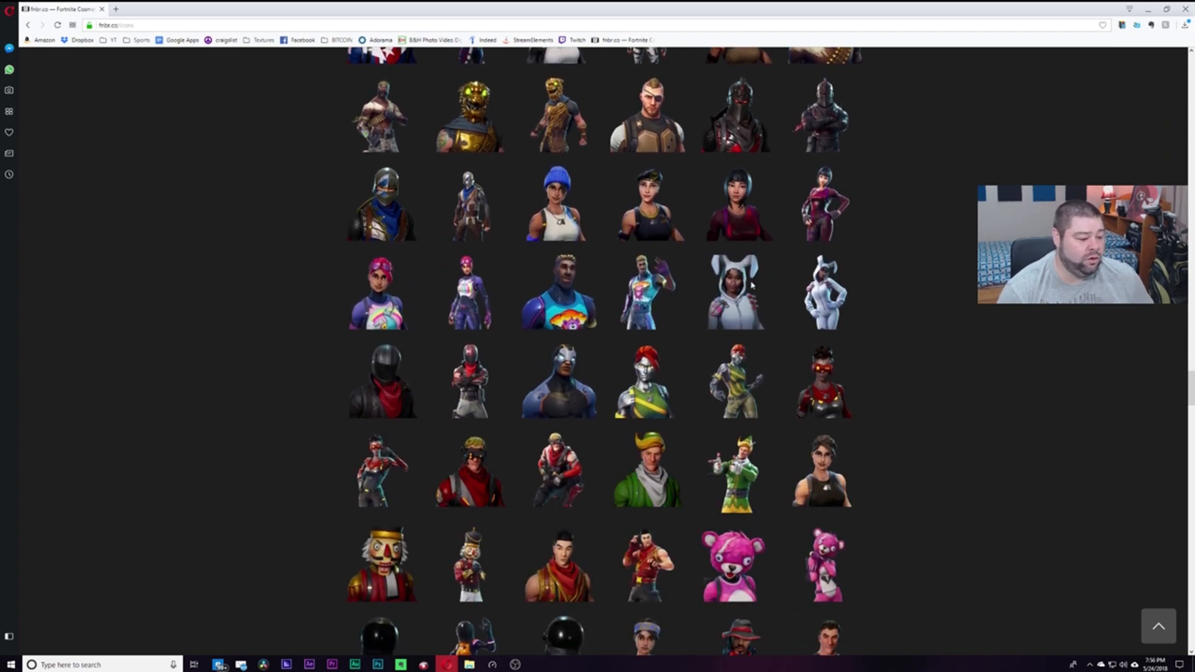
scroll(753, 281, "down", 12)
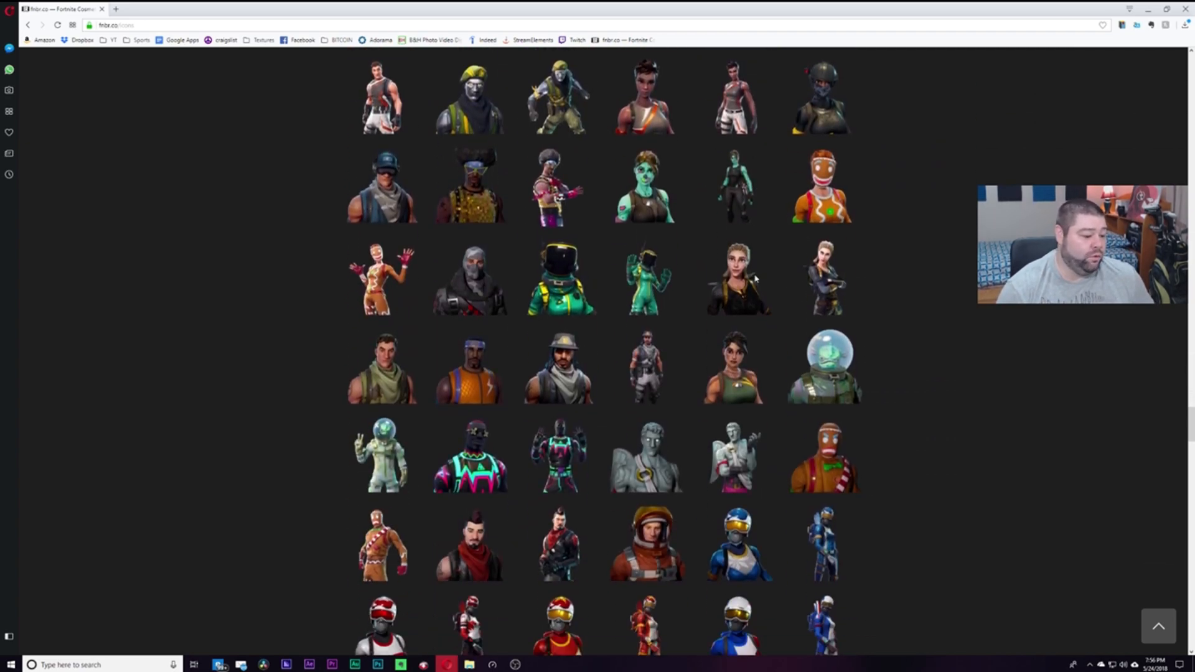
scroll(755, 279, "down", 10)
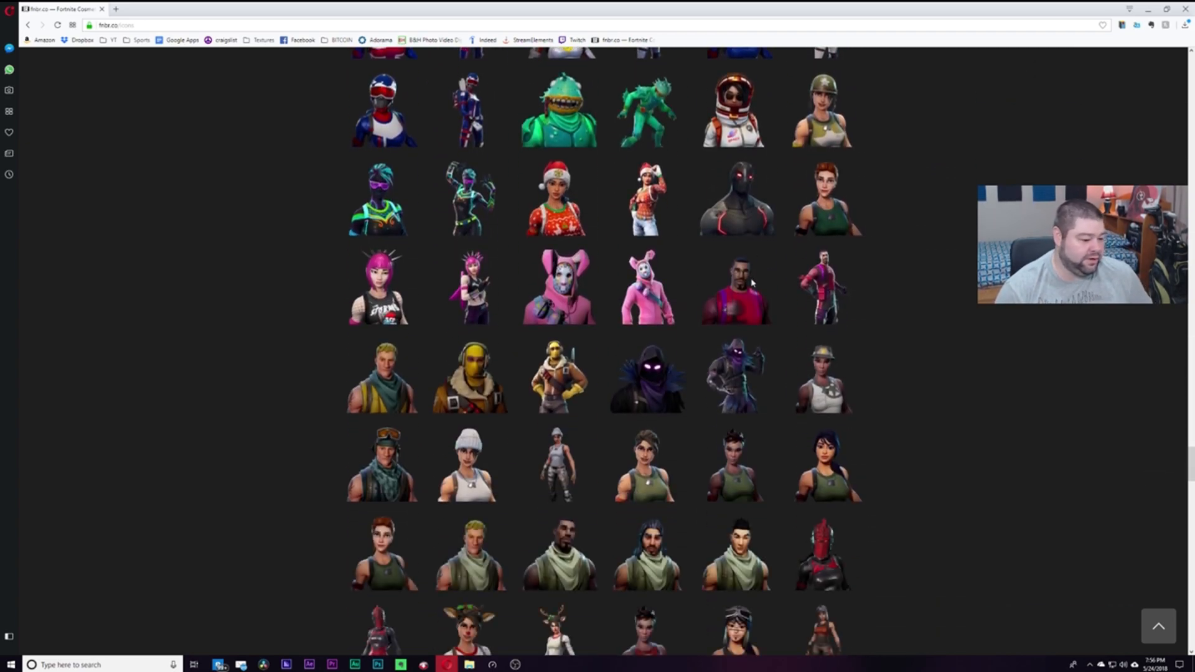
scroll(753, 286, "up", 2)
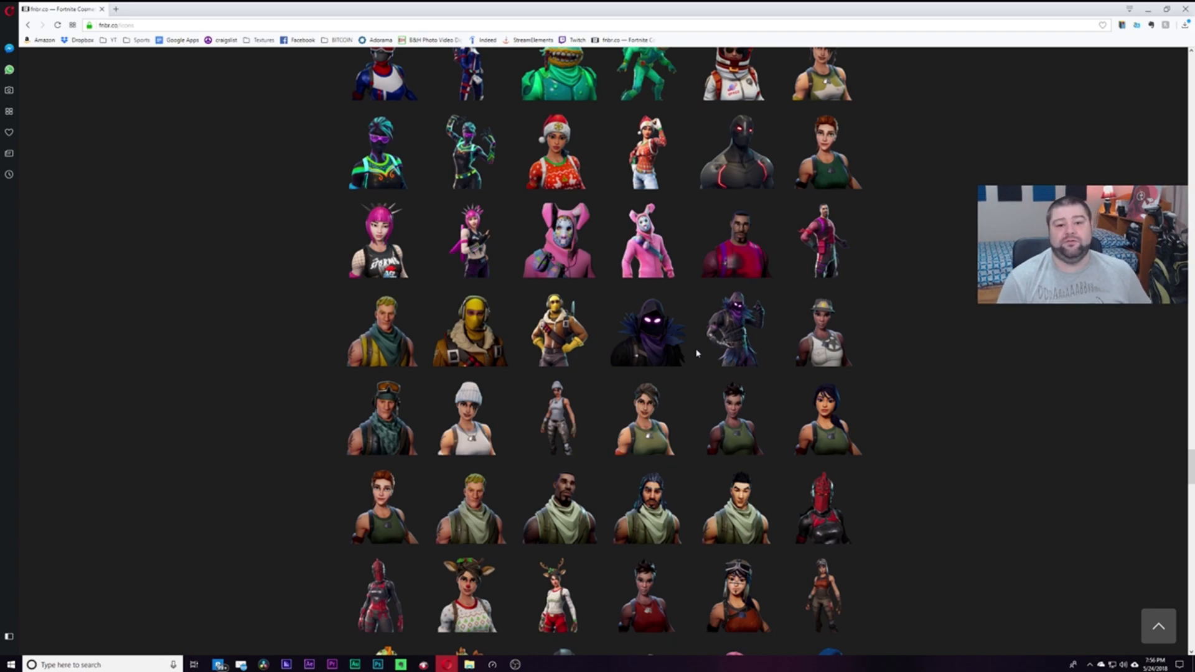
Save the full-body purple-hooded character image as featured in the FORTNITE WALLPAPER folder, replacing the existing file
right_click(738, 338)
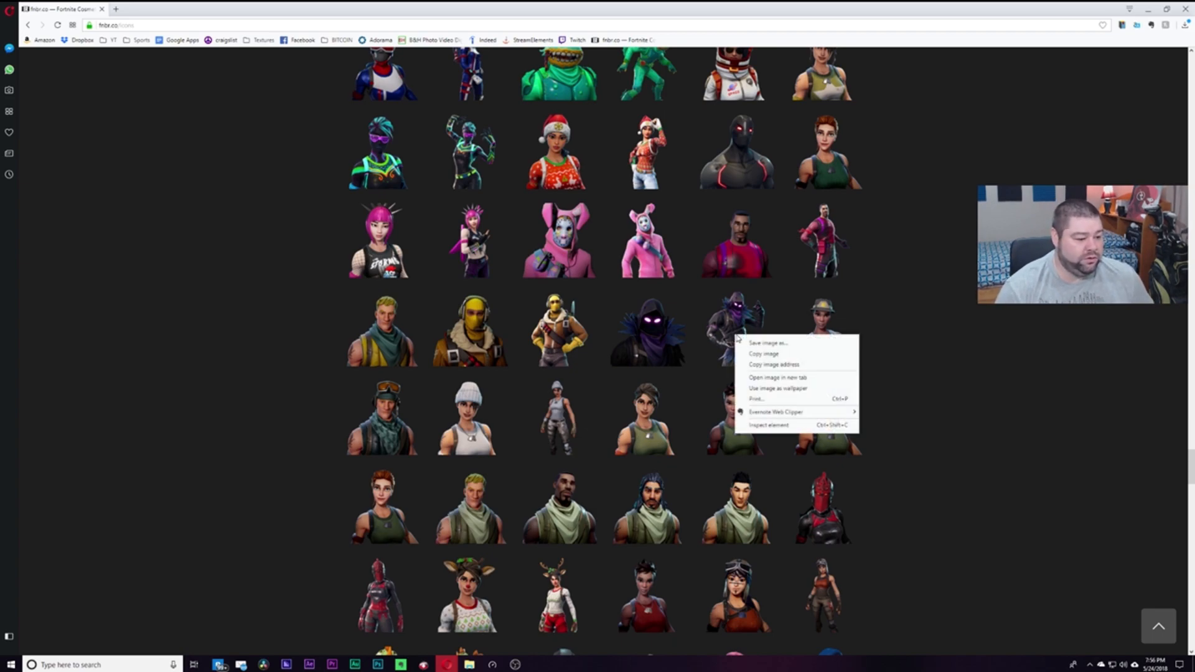
left_click(760, 343)
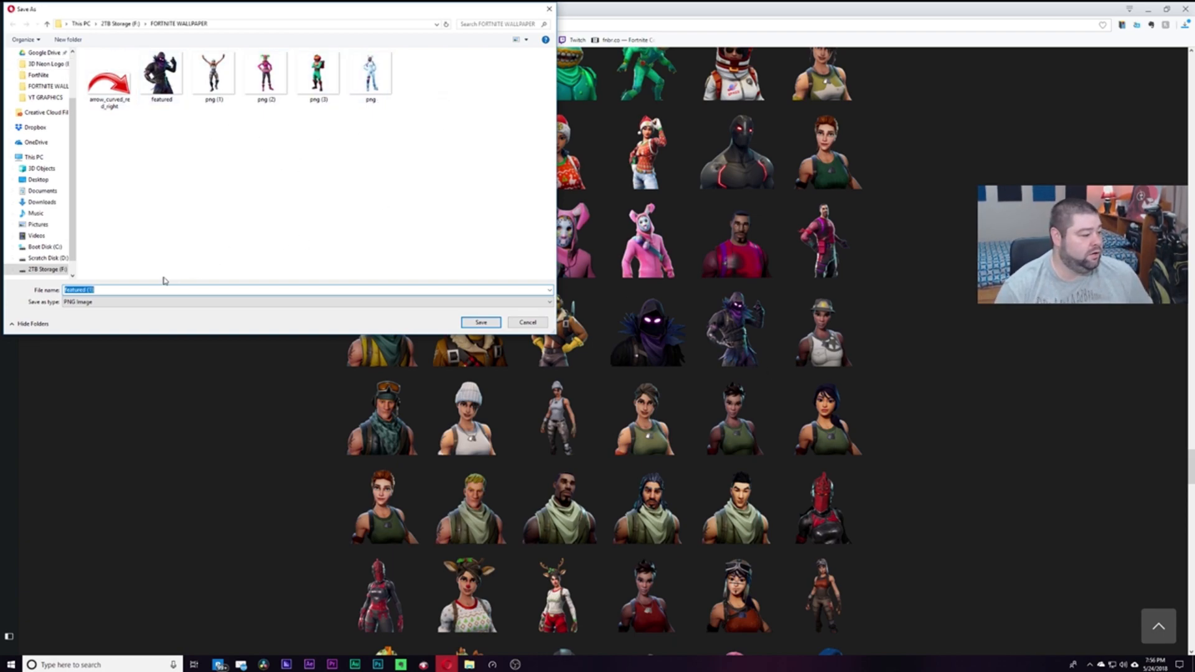
left_click(162, 93)
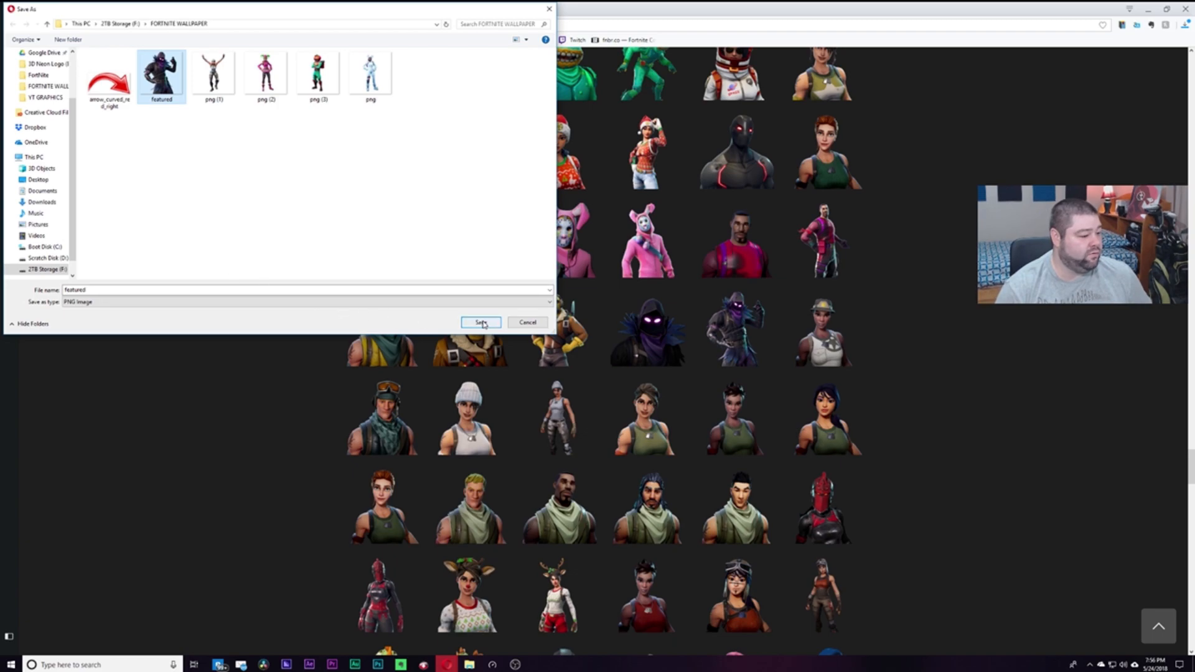
left_click(492, 325)
left_click(623, 336)
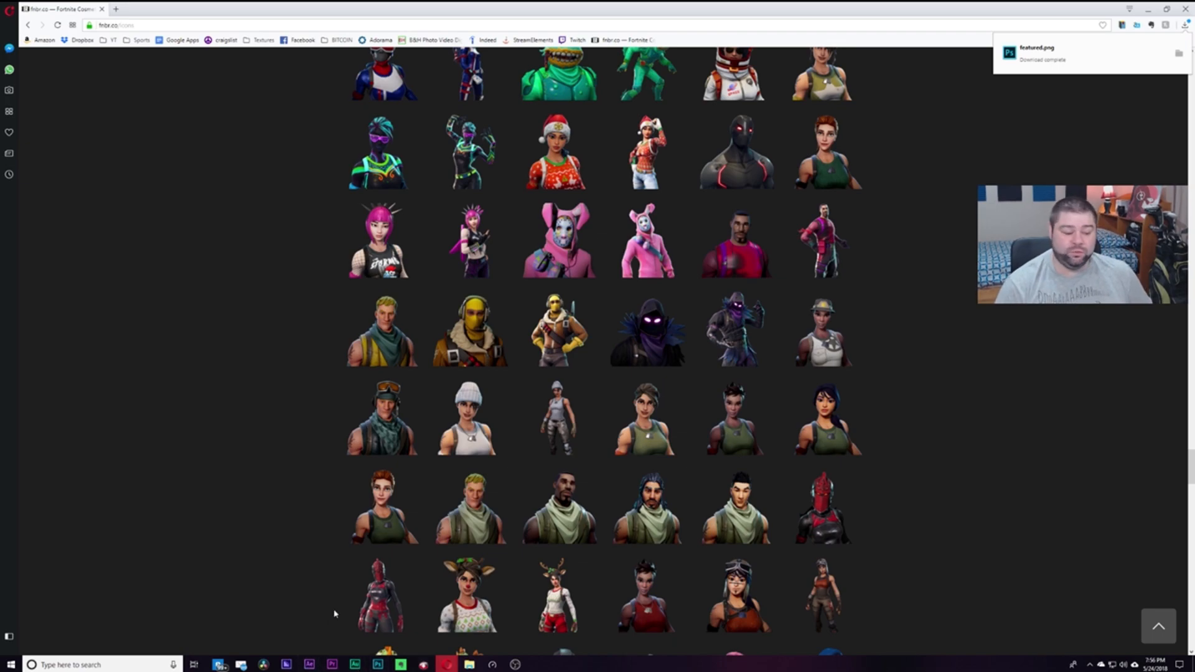
Switch to Photoshop and open the featured image from the FORTNITE WALLPAPER folder
left_click(378, 664)
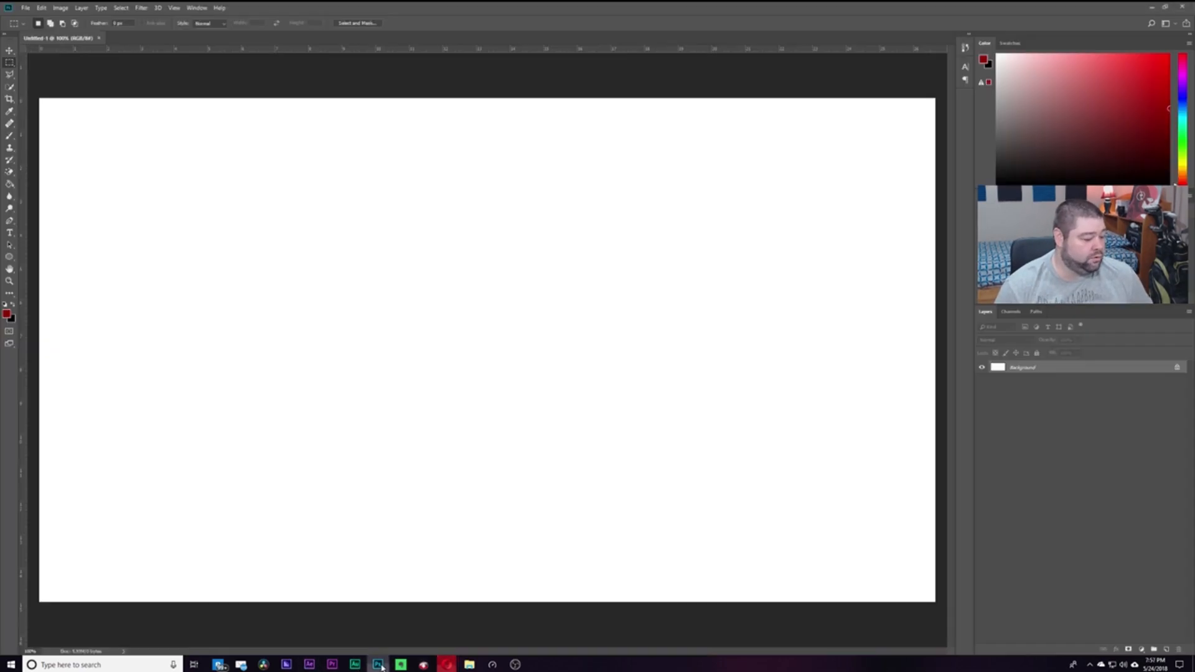
key("ctrl+o")
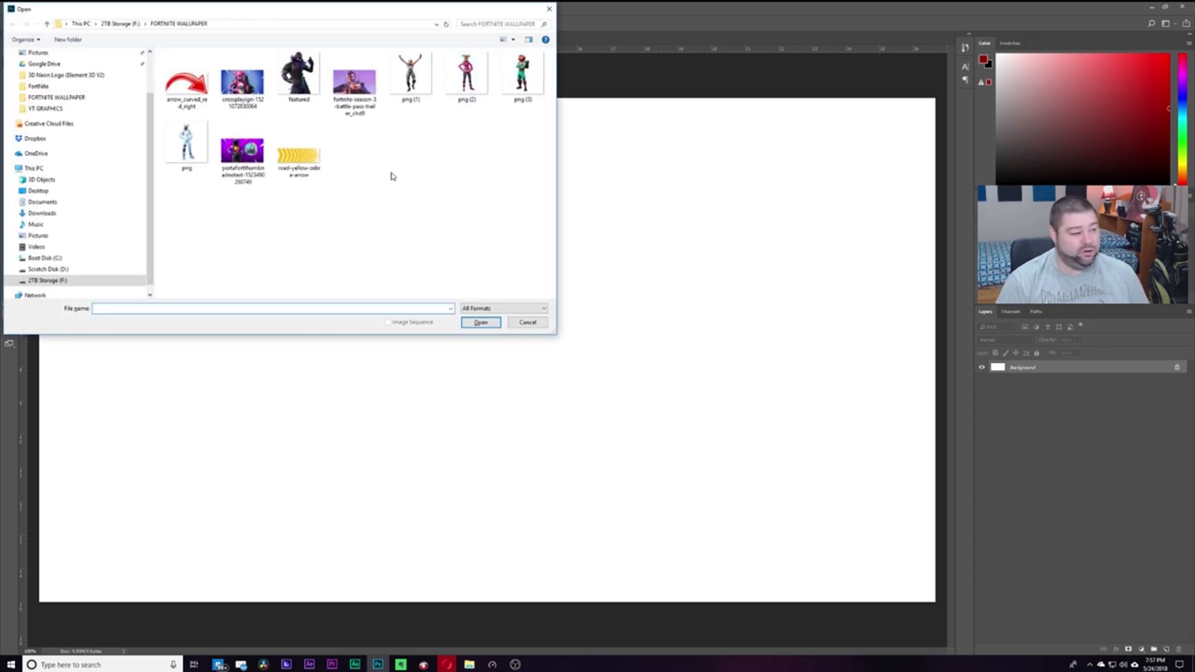
left_click(299, 81)
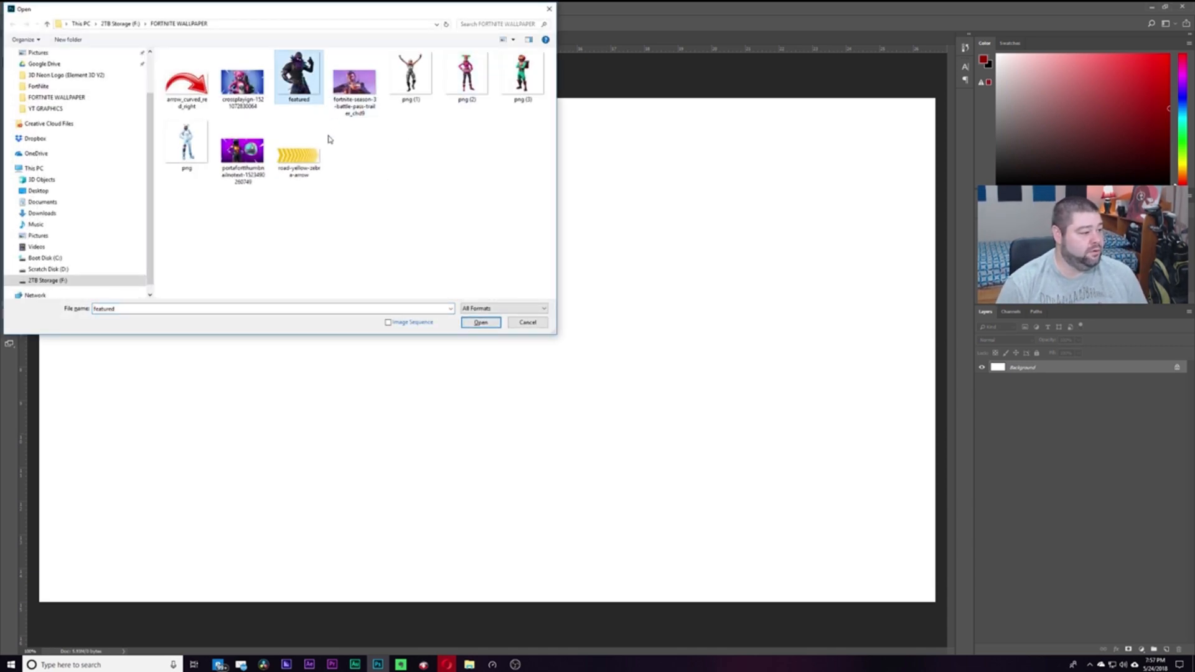
left_click(480, 322)
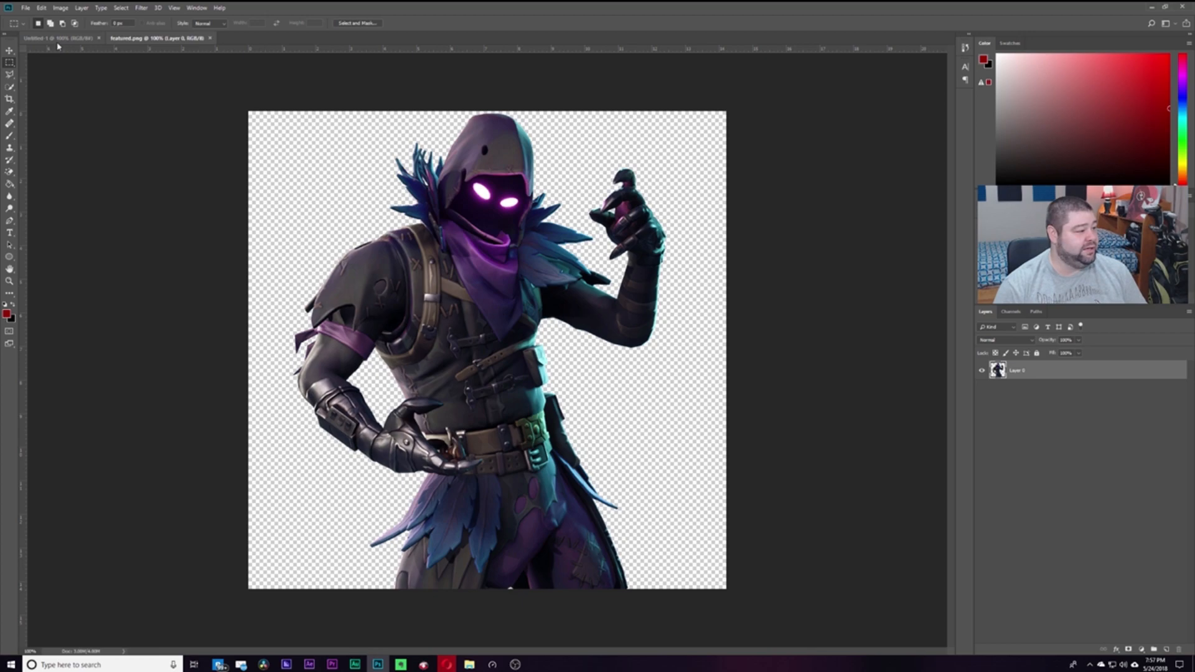
Copy the hooded character from featured.png into the Untitled-1 document, placing it on the right half of the canvas
left_click(58, 39)
left_click(125, 39)
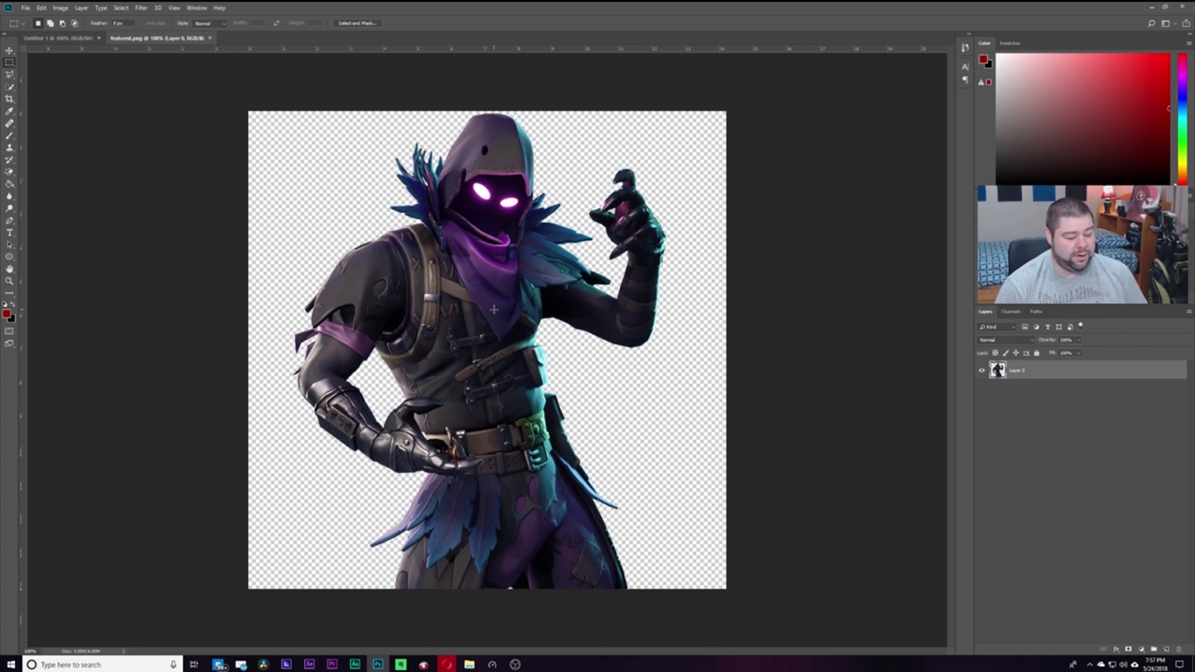
left_click_drag(487, 283, 568, 363)
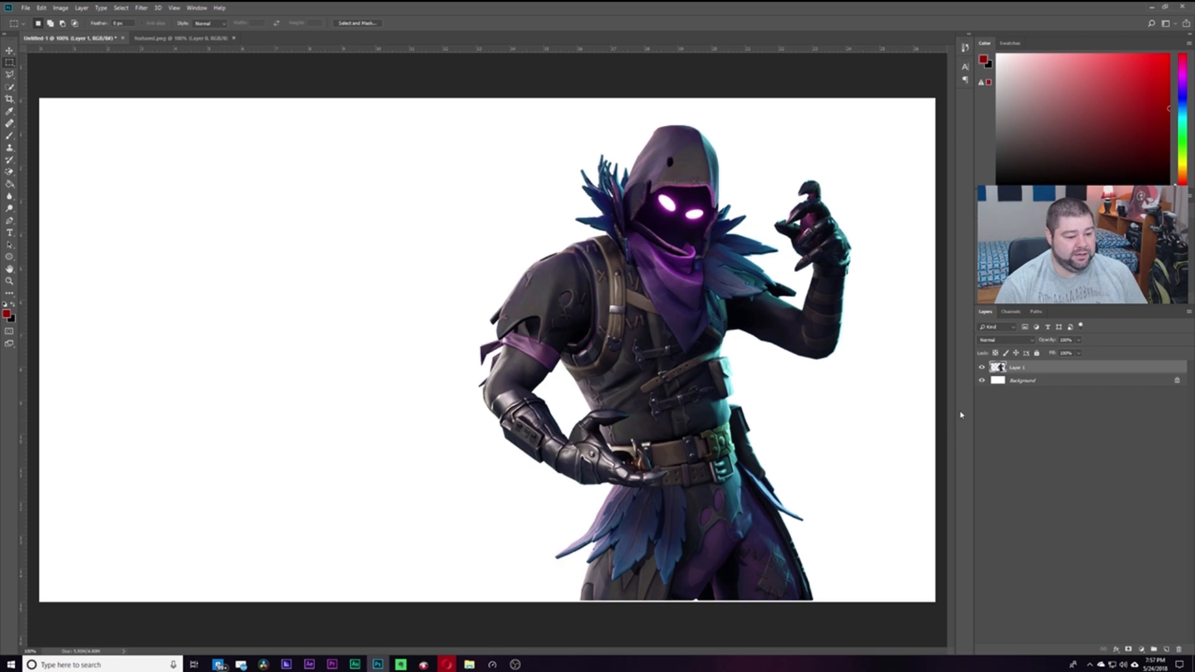
Check the character's transparency by hiding and reshowing the Background layer, and shift the character slightly to the left
left_click(983, 381)
left_click(983, 381)
left_click(983, 381)
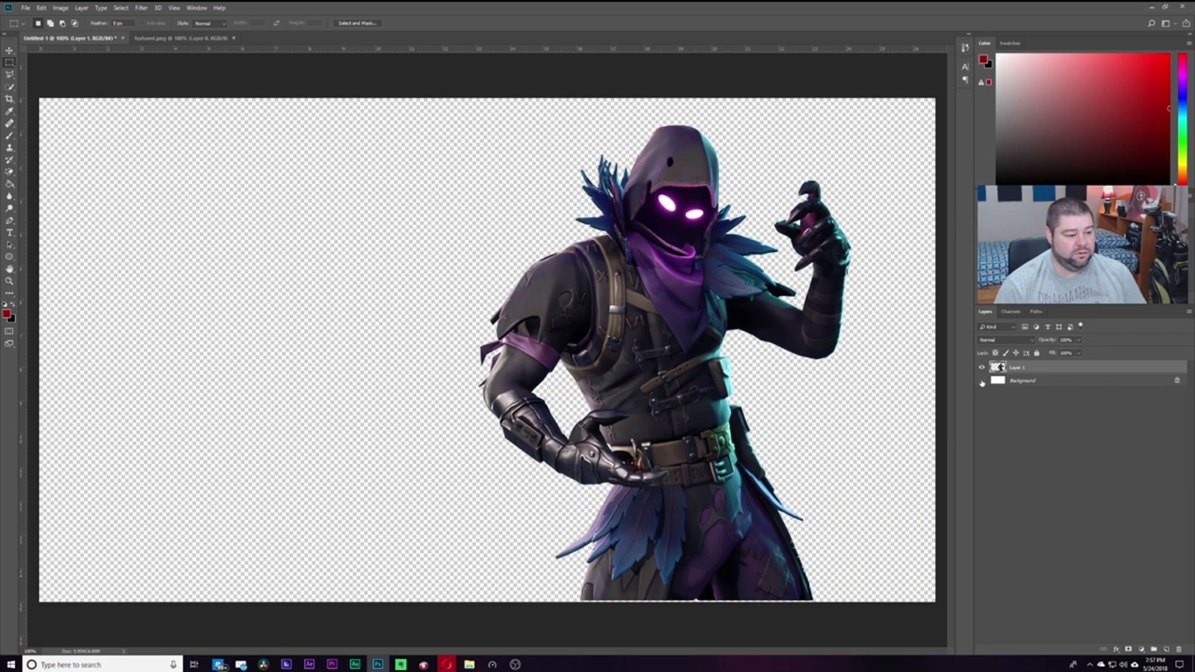
left_click(982, 381)
left_click_drag(689, 507, 663, 508)
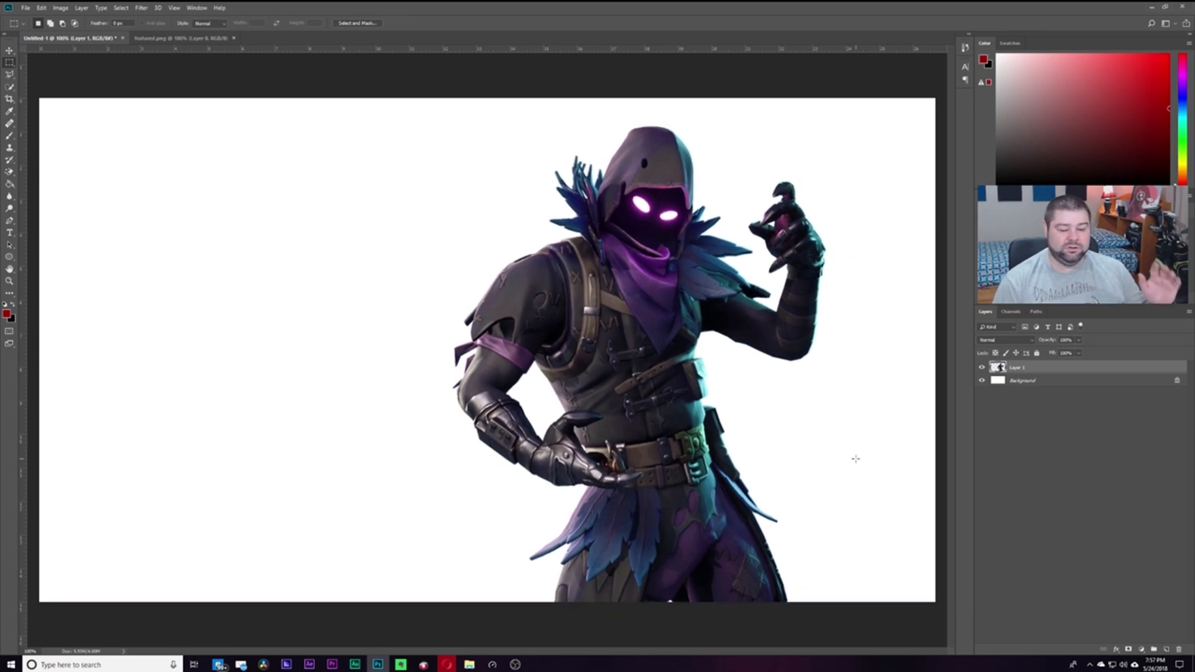
Hide the character layer and unlock the white Background layer
left_click(982, 368)
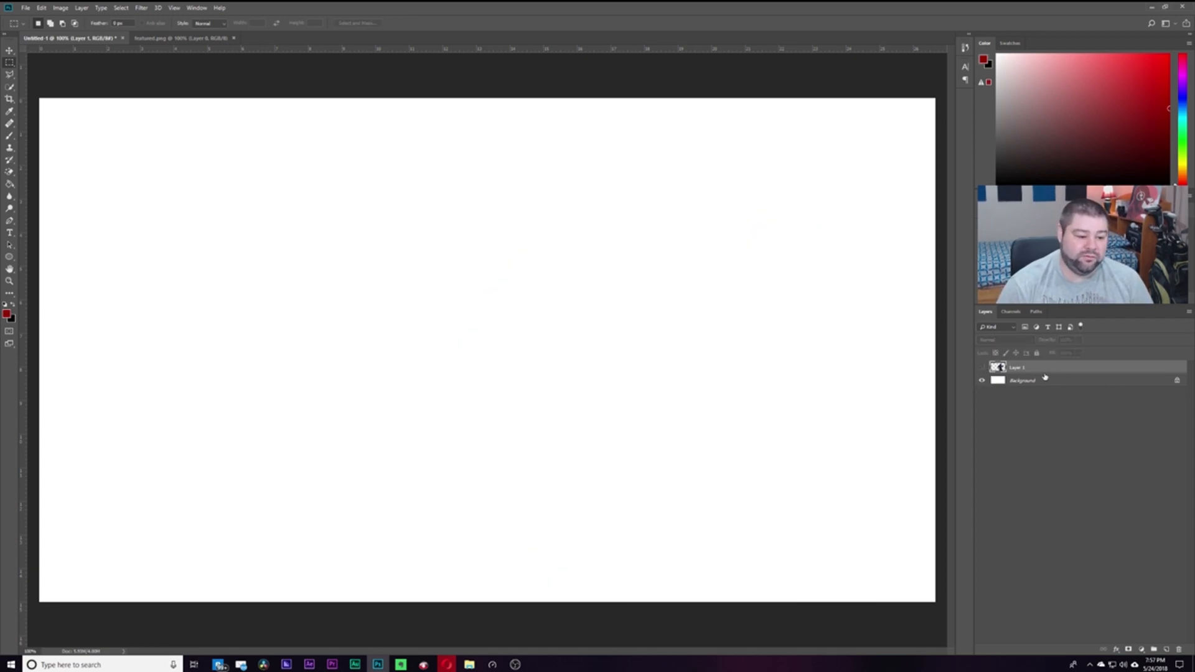
left_click(983, 368)
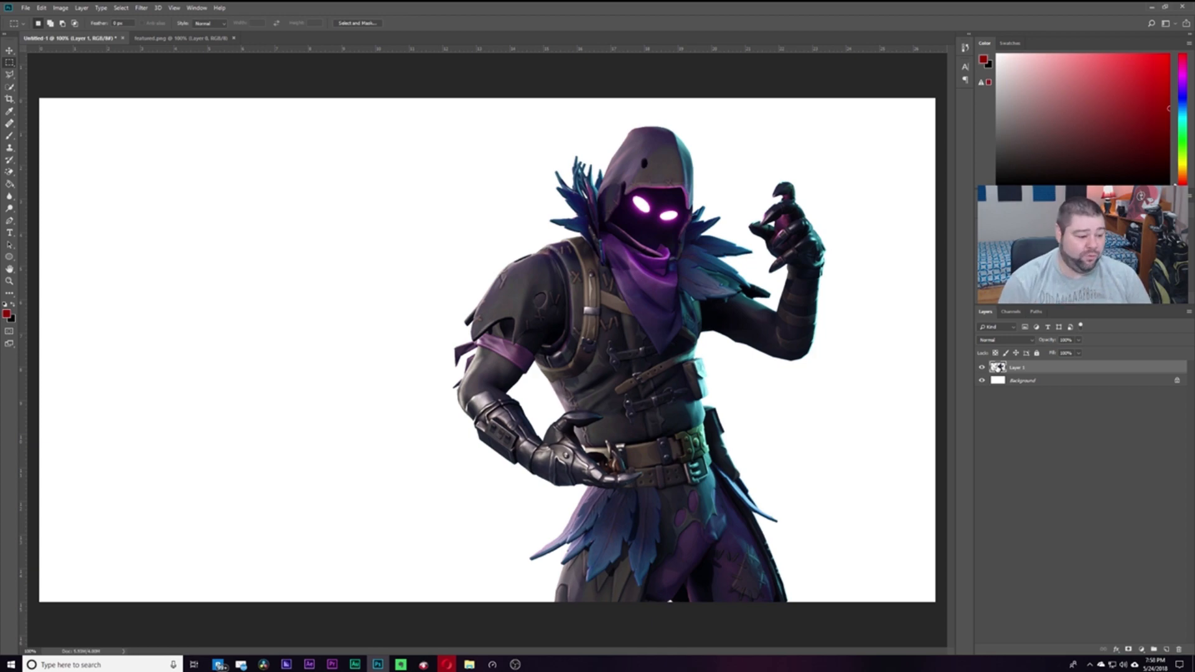
left_click(982, 367)
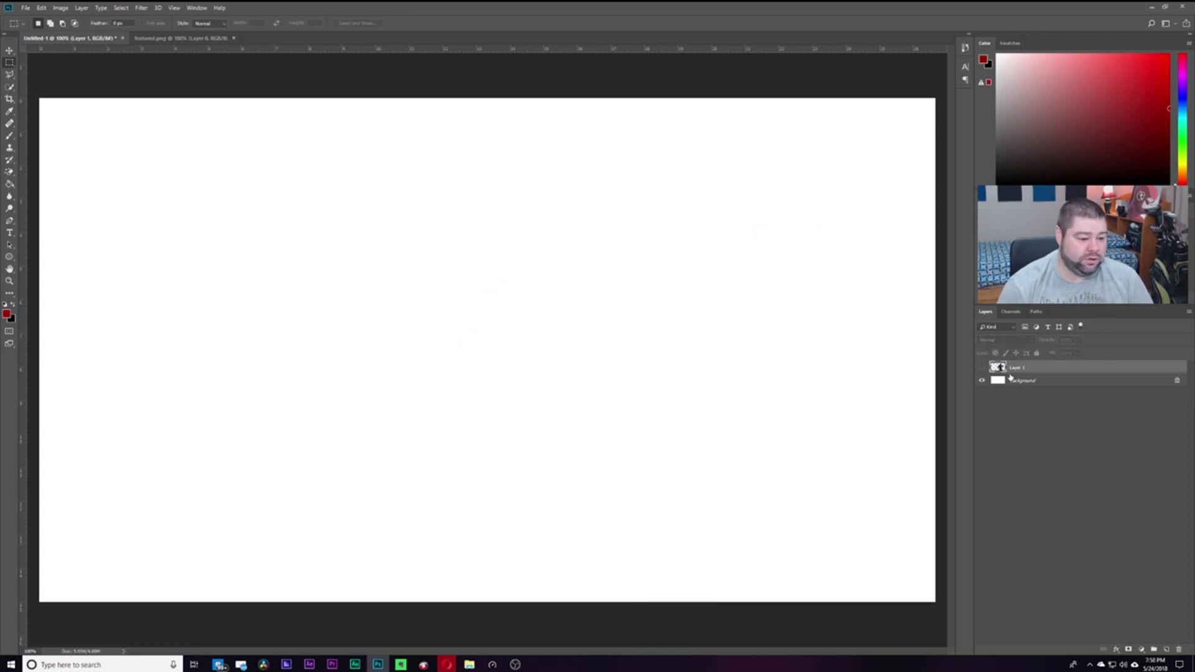
left_click(1177, 381)
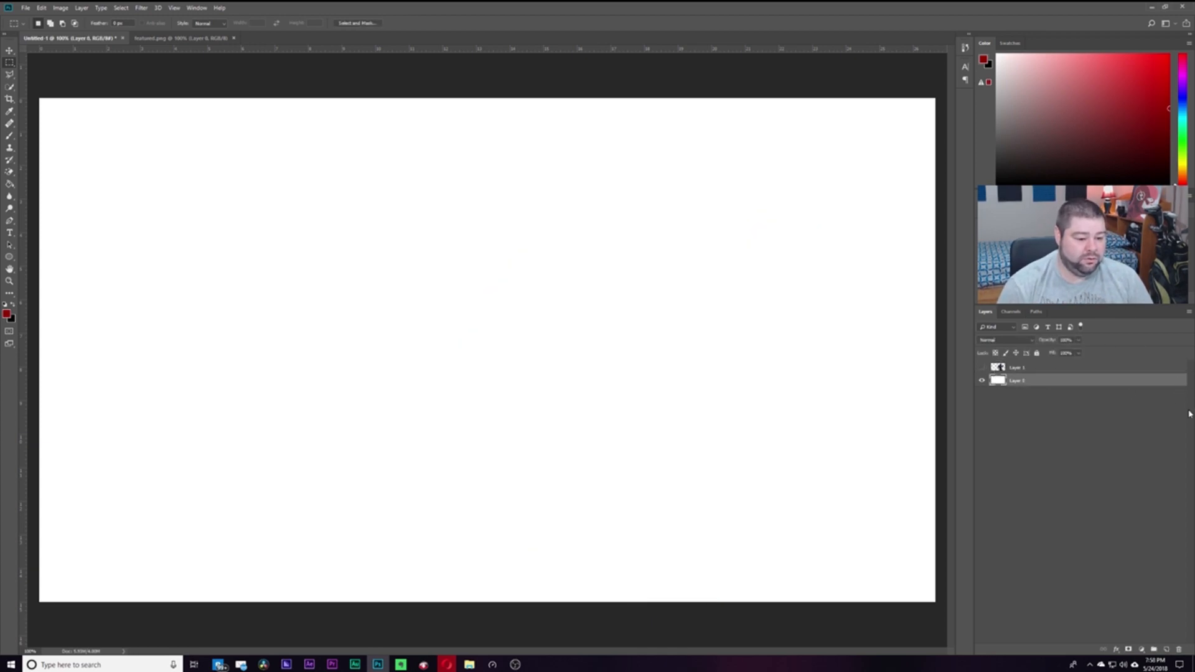
double_click(1017, 381)
double_click(1120, 380)
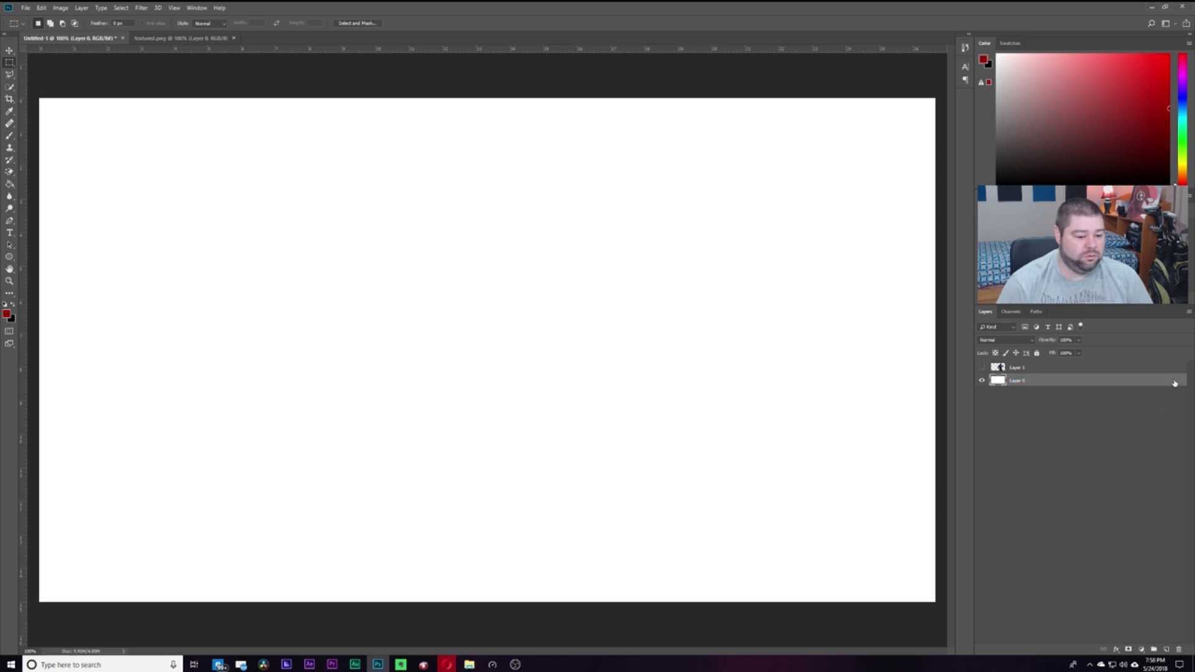
left_click_drag(654, 362, 675, 233)
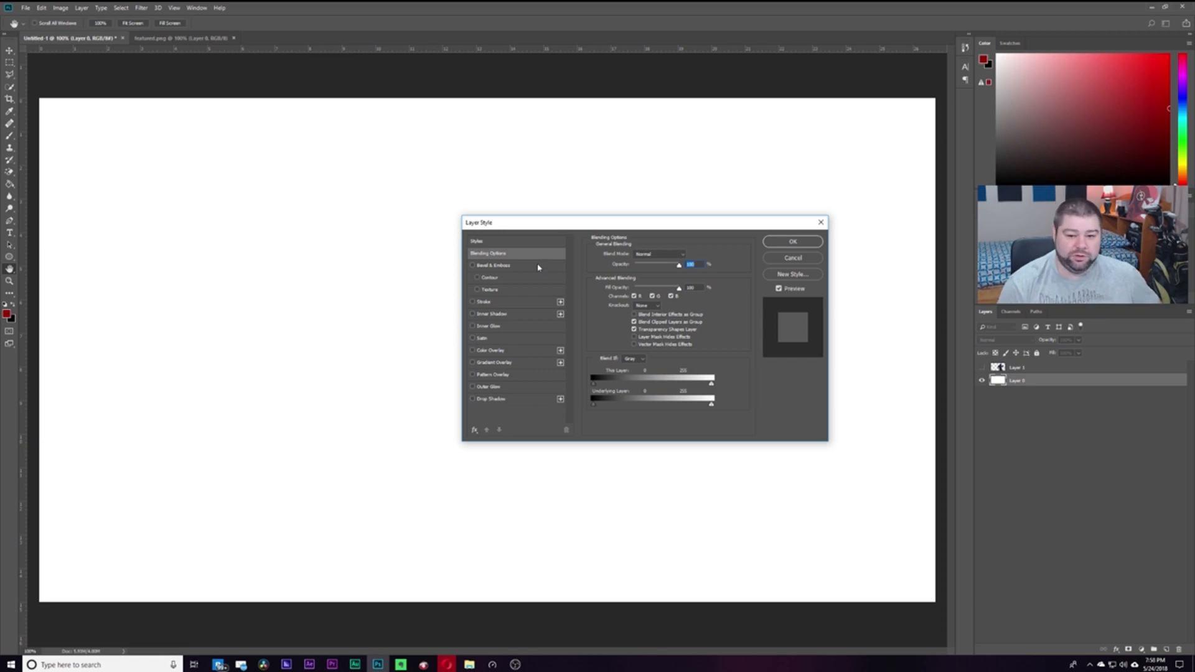
left_click(473, 363)
left_click_drag(647, 224, 312, 320)
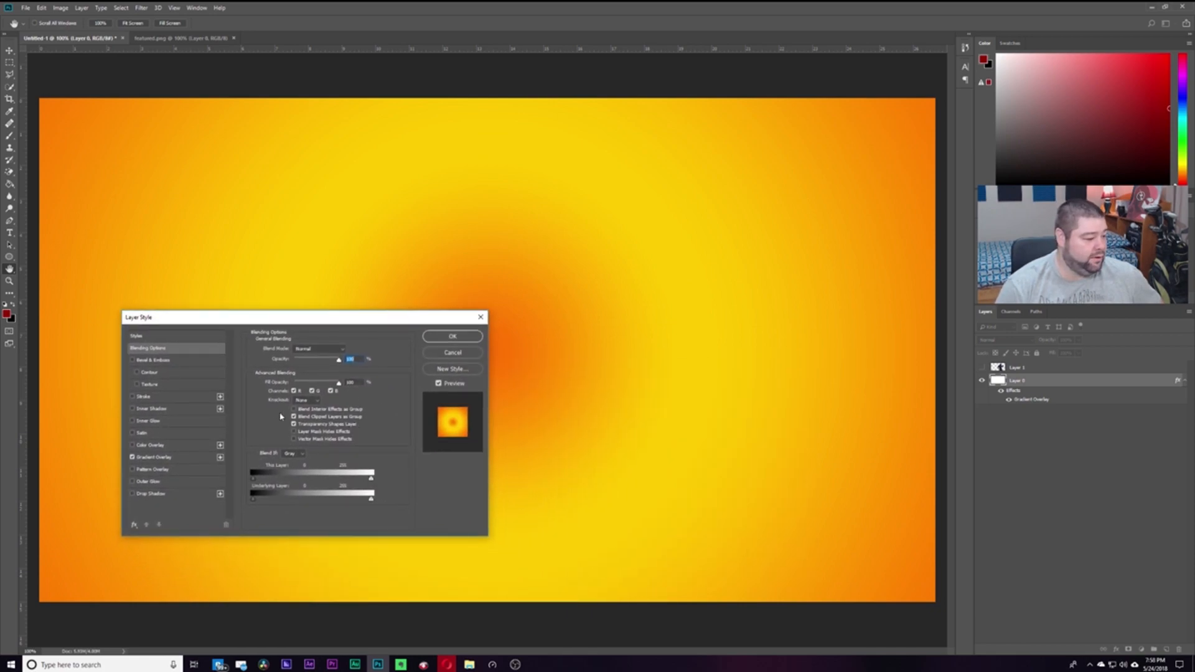
left_click(156, 457)
left_click(306, 371)
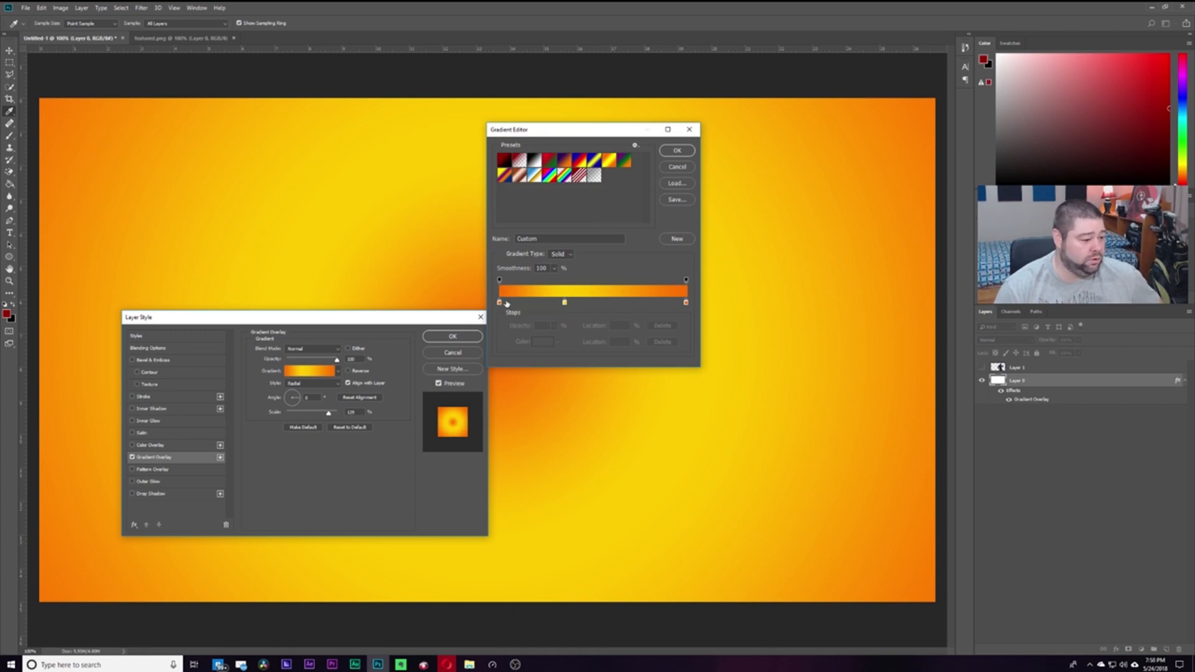
left_click_drag(564, 303, 578, 380)
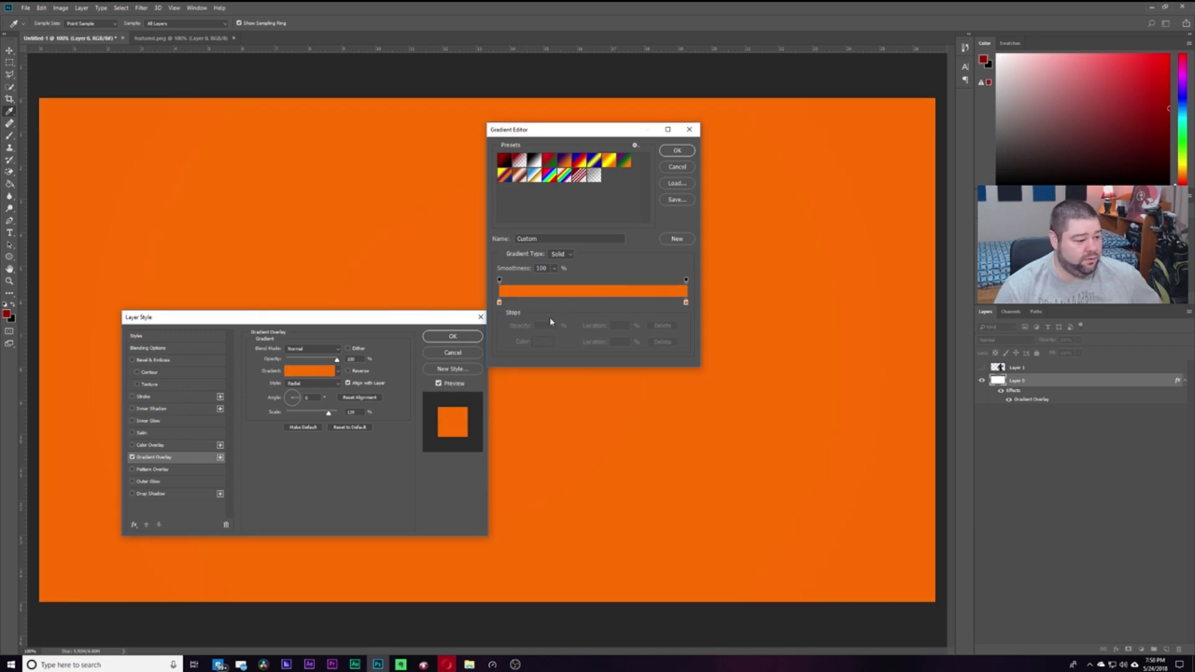
double_click(499, 303)
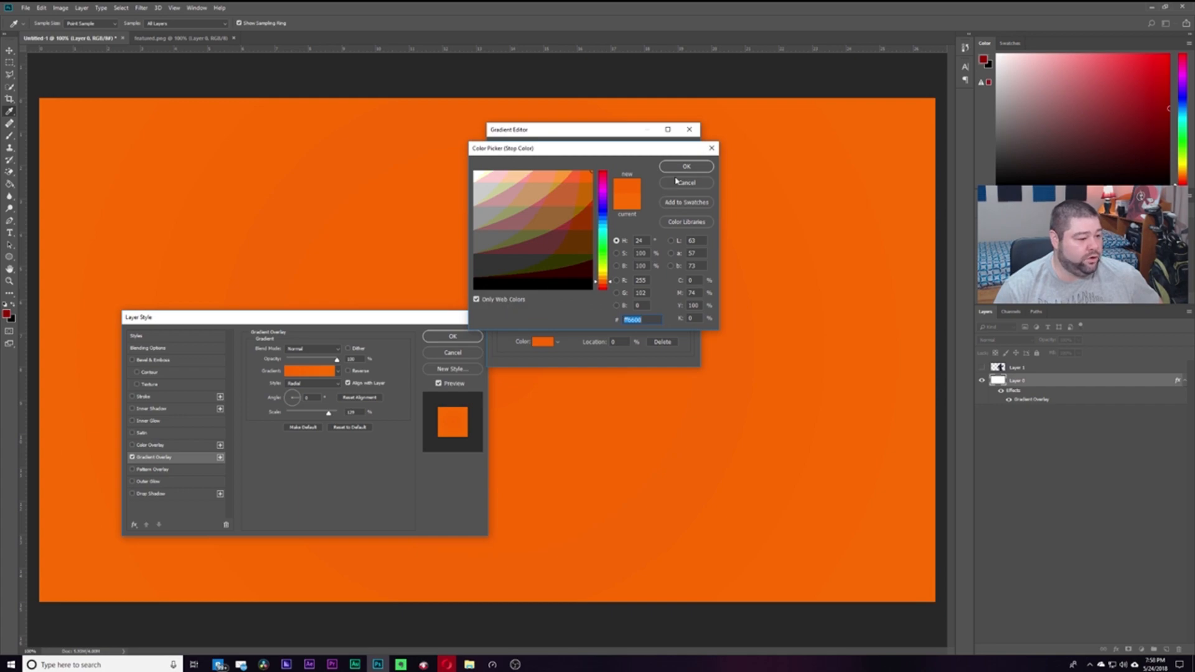
left_click(679, 183)
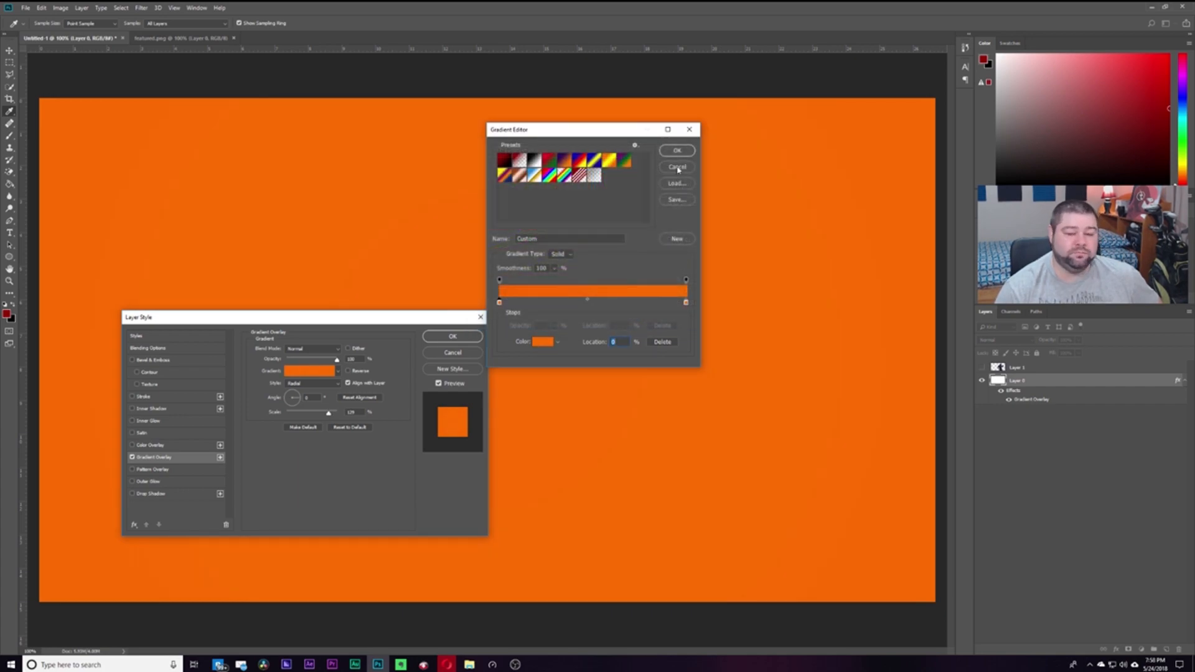
left_click(677, 168)
left_click(982, 367)
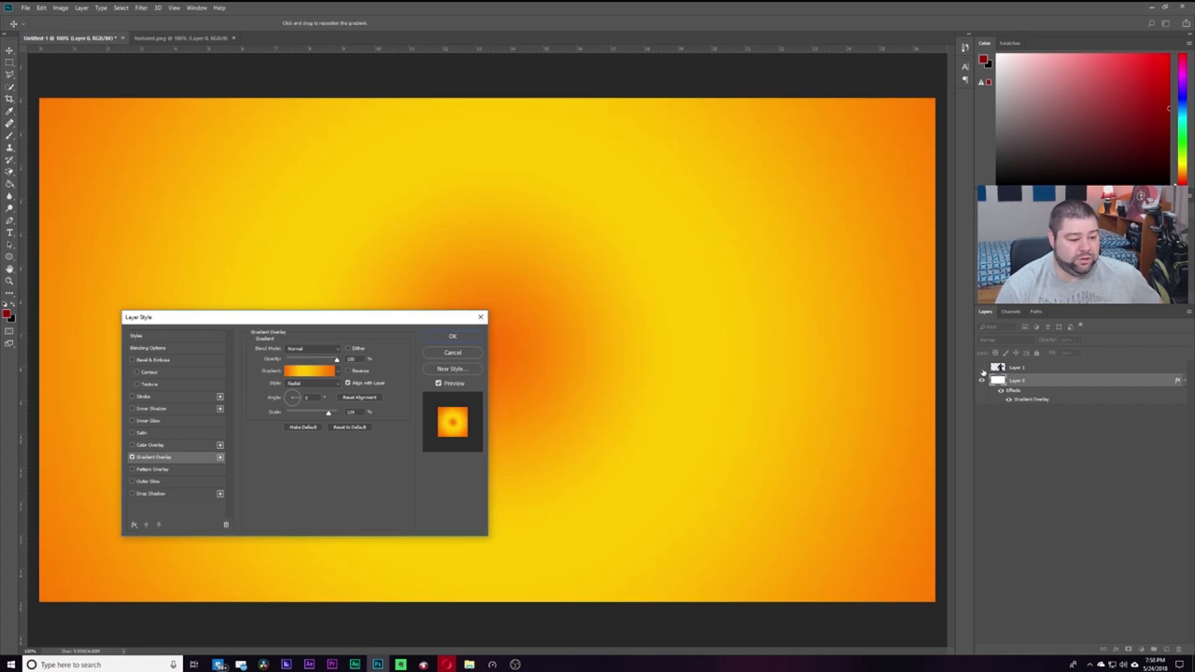
left_click(473, 354)
Show the character layer and enable a Gradient Overlay on the white background layer, Layer 0
left_click(982, 367)
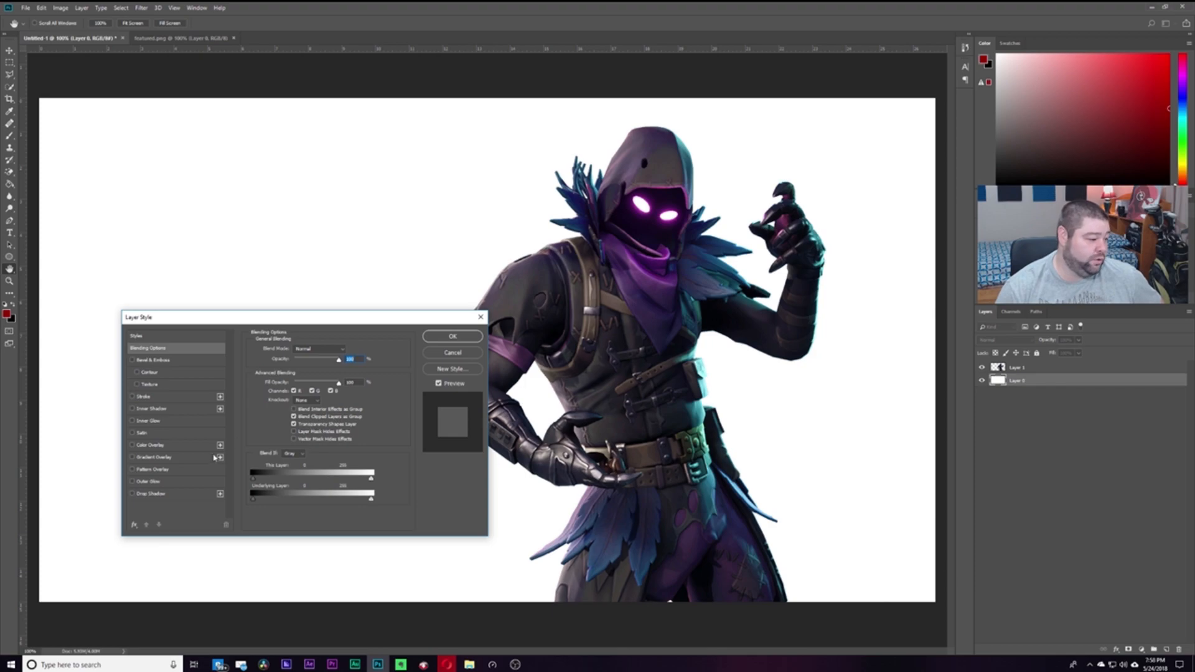
left_click(133, 459)
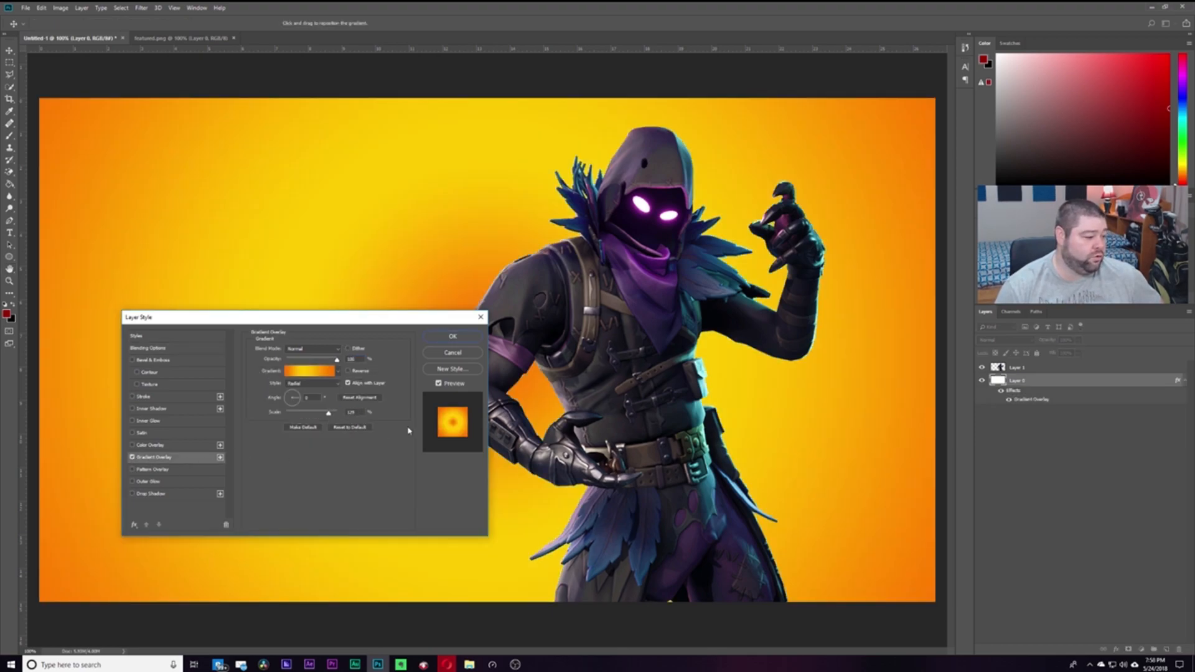
Open the overlay's gradient for editing, bring up its start stop's colour, and toggle Only Web Colors, leaving it enabled
left_click(299, 372)
left_click_drag(566, 305, 511, 320)
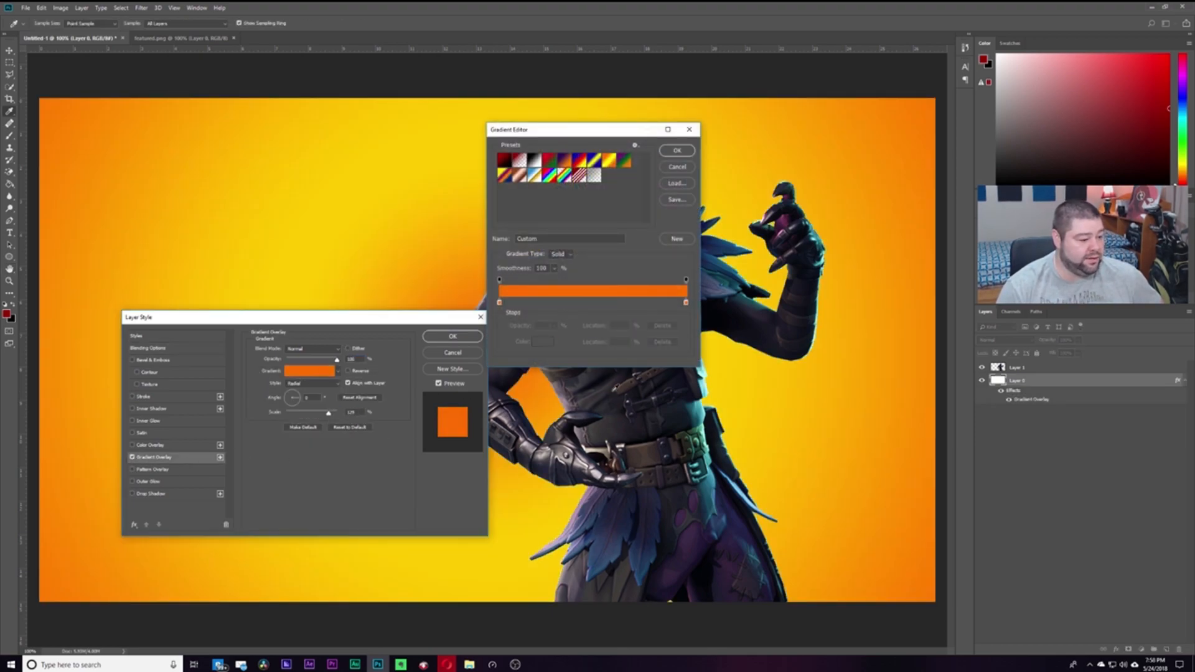
double_click(500, 304)
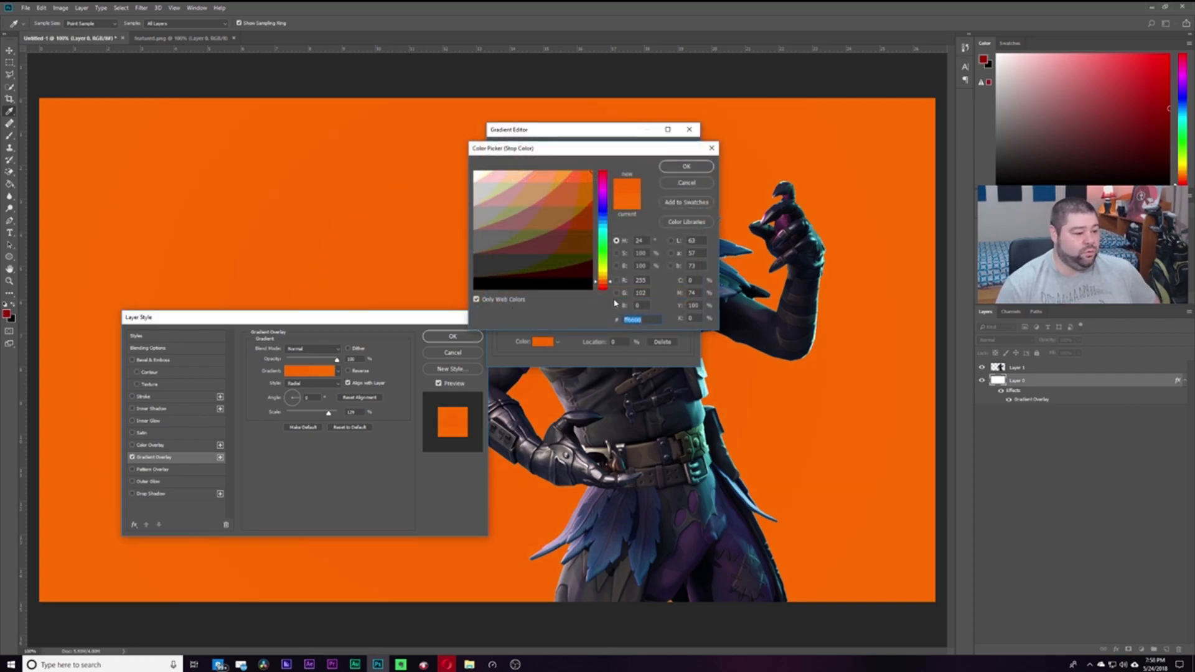
left_click(477, 300)
left_click(477, 300)
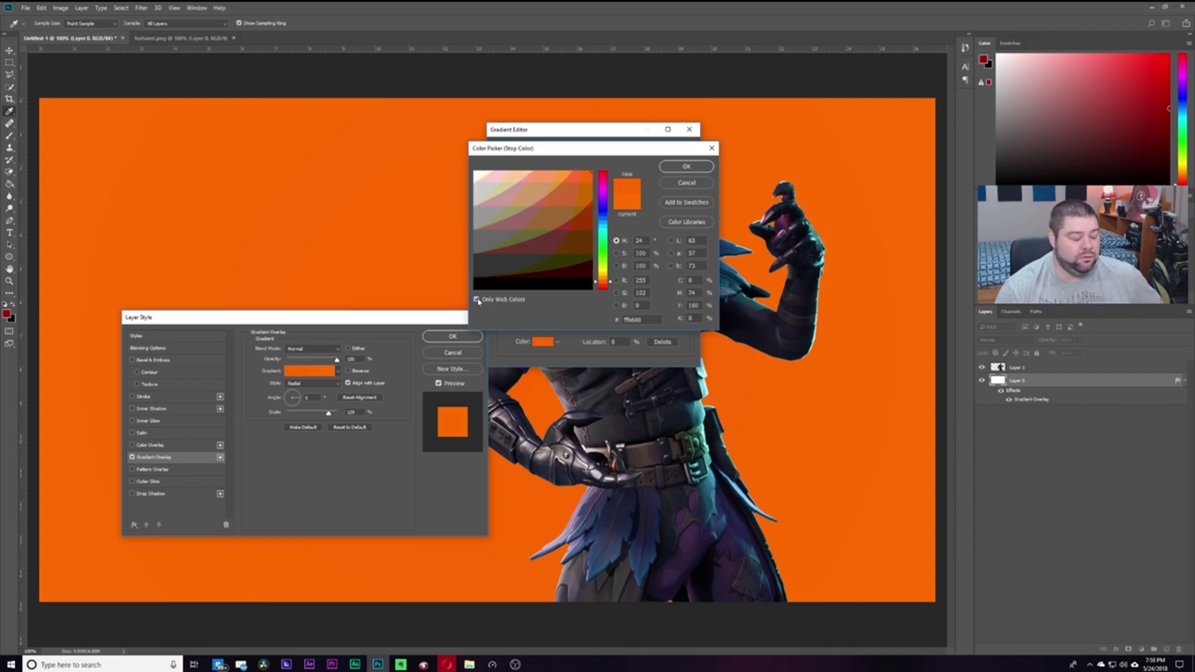
left_click(477, 301)
left_click(478, 301)
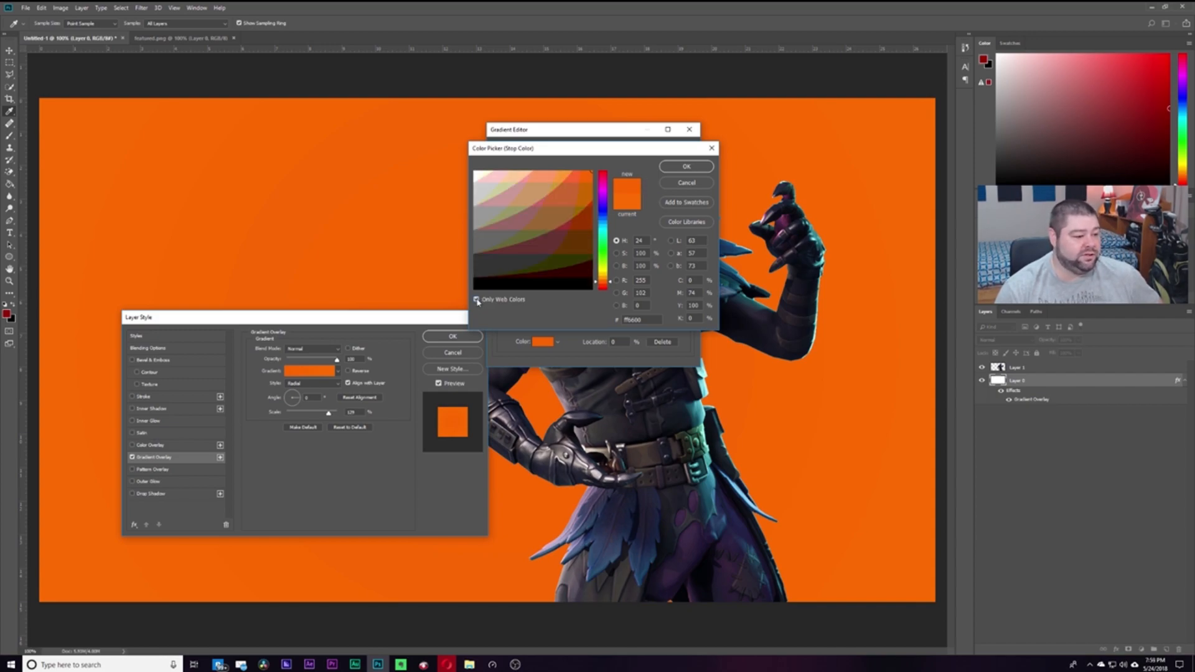
left_click(477, 301)
left_click(478, 301)
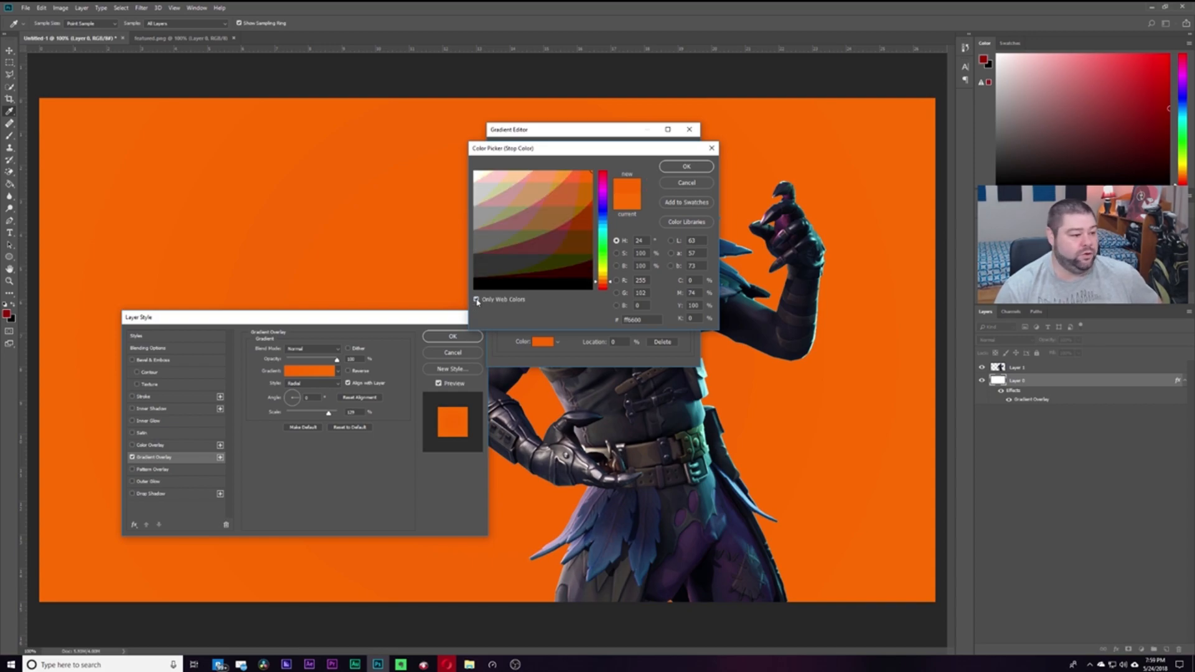
Set the gradient's start colour stop to dark blue #333366, sampled from the feathers at the character's waist
left_click_drag(647, 152, 463, 131)
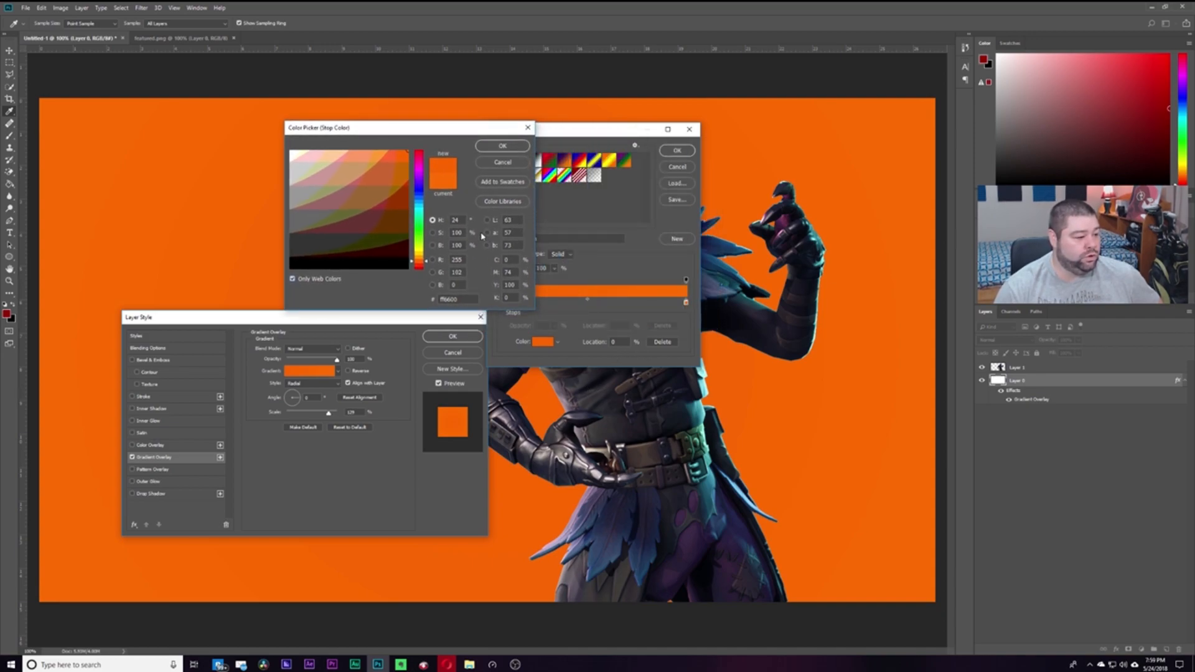
left_click_drag(434, 129, 613, 121)
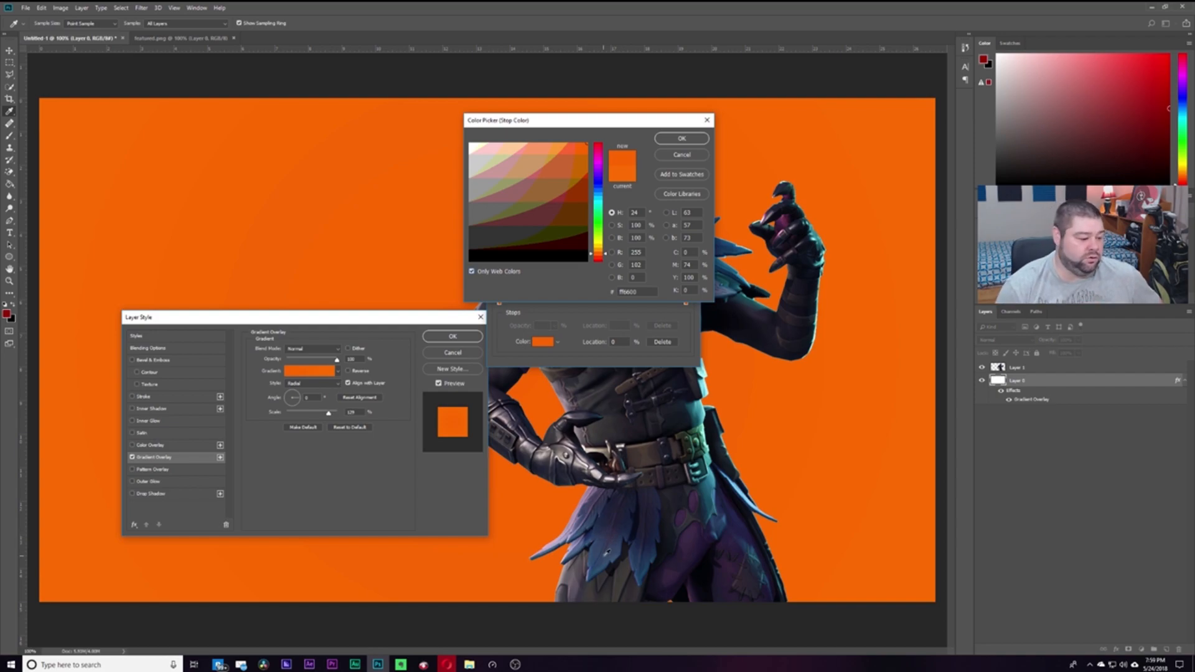
left_click(597, 556)
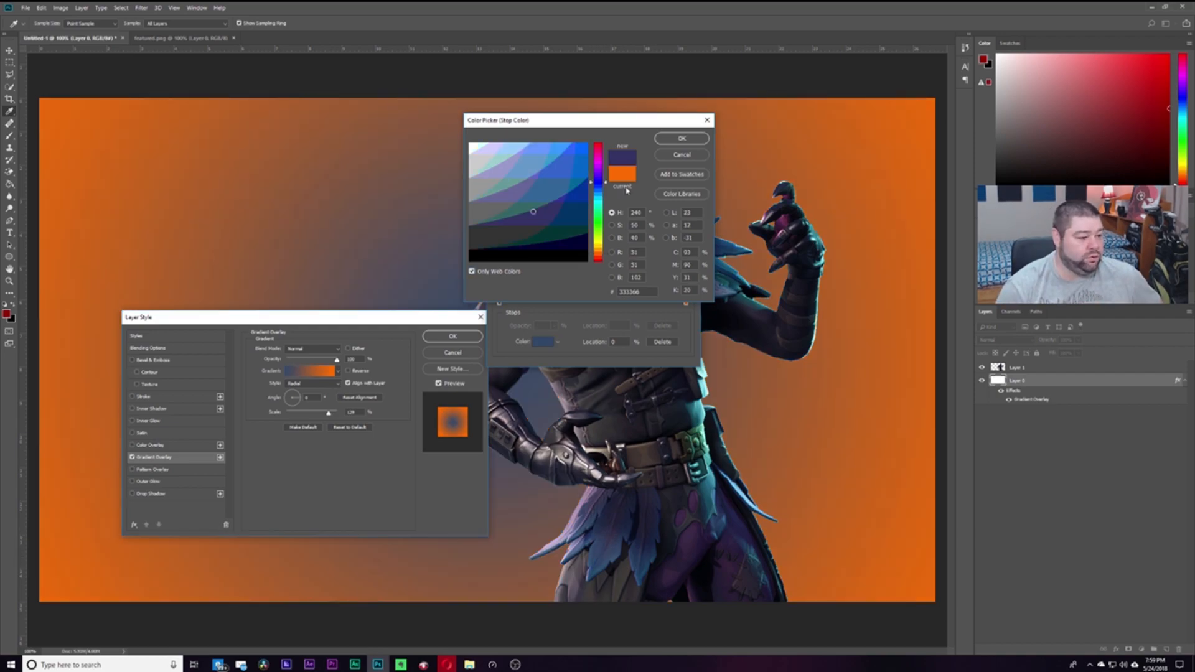
left_click(679, 142)
Set the gradient's end stop and start stop both to dark grey #333333, sampled from the character
double_click(686, 302)
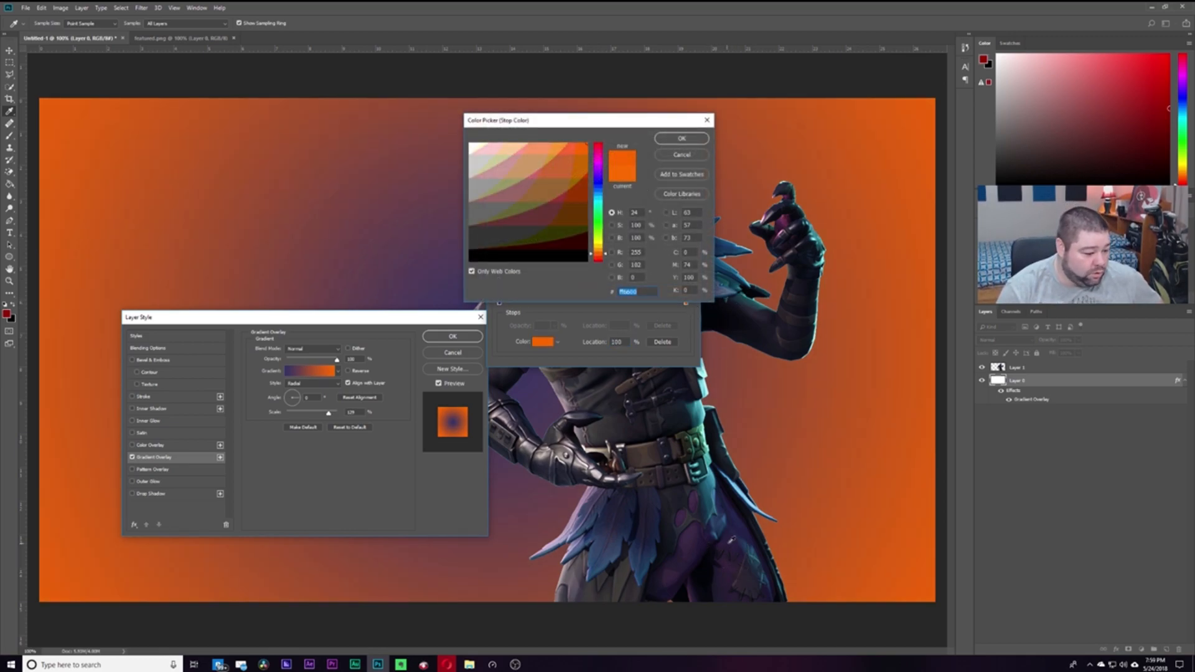
left_click(737, 517)
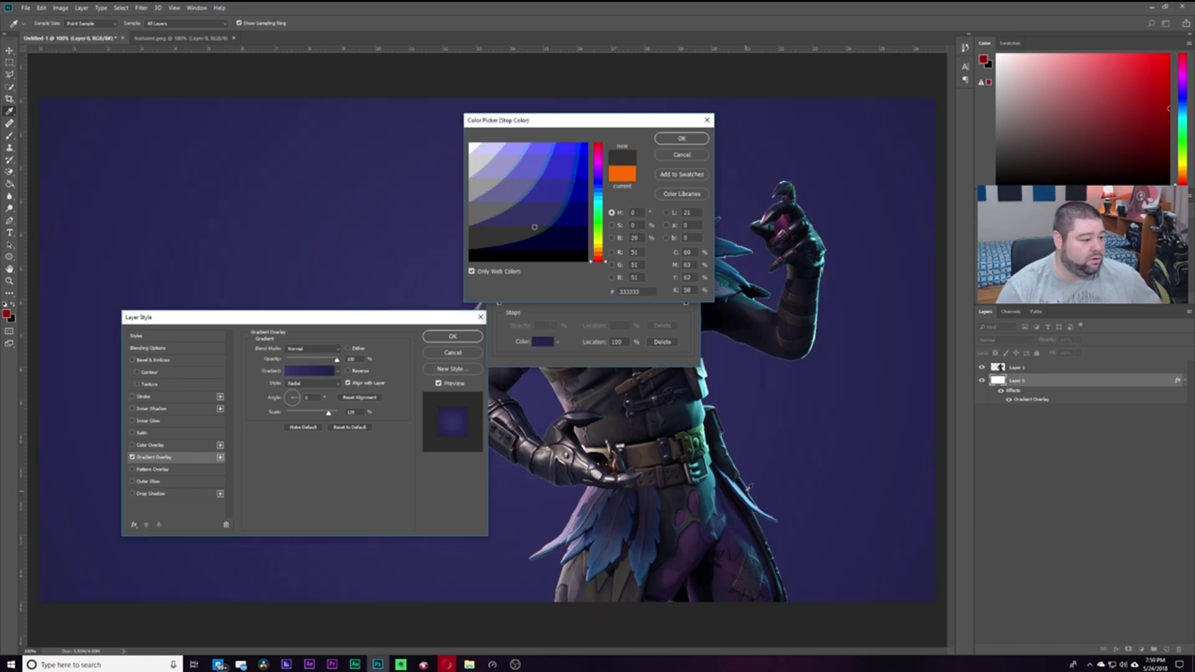
left_click(682, 139)
left_click(500, 303)
double_click(501, 305)
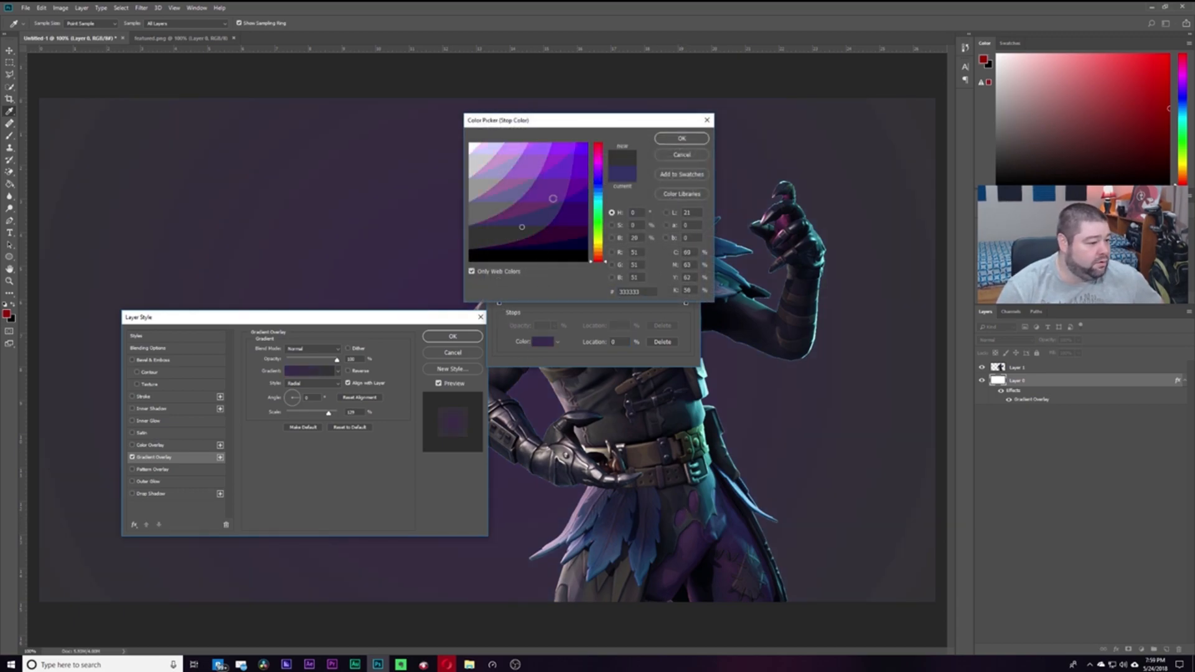
left_click(676, 138)
Set the gradient's end colour stop to teal #339999, keeping the character visible beside the gradient dialogs
left_click_drag(622, 126, 361, 80)
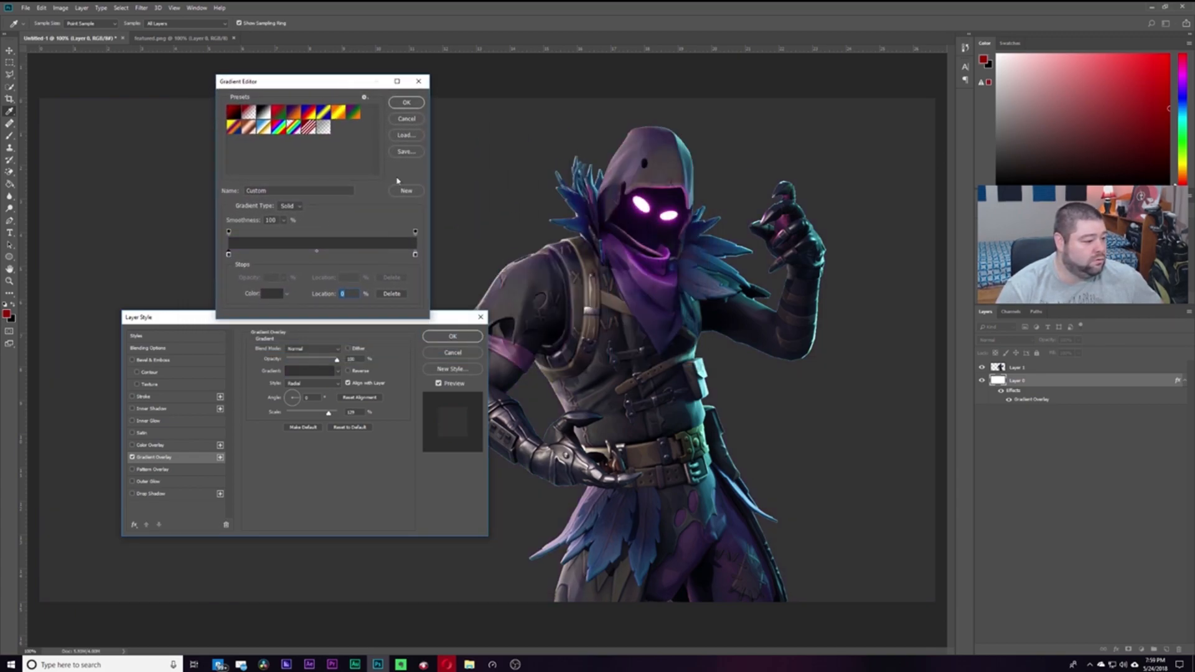
double_click(415, 254)
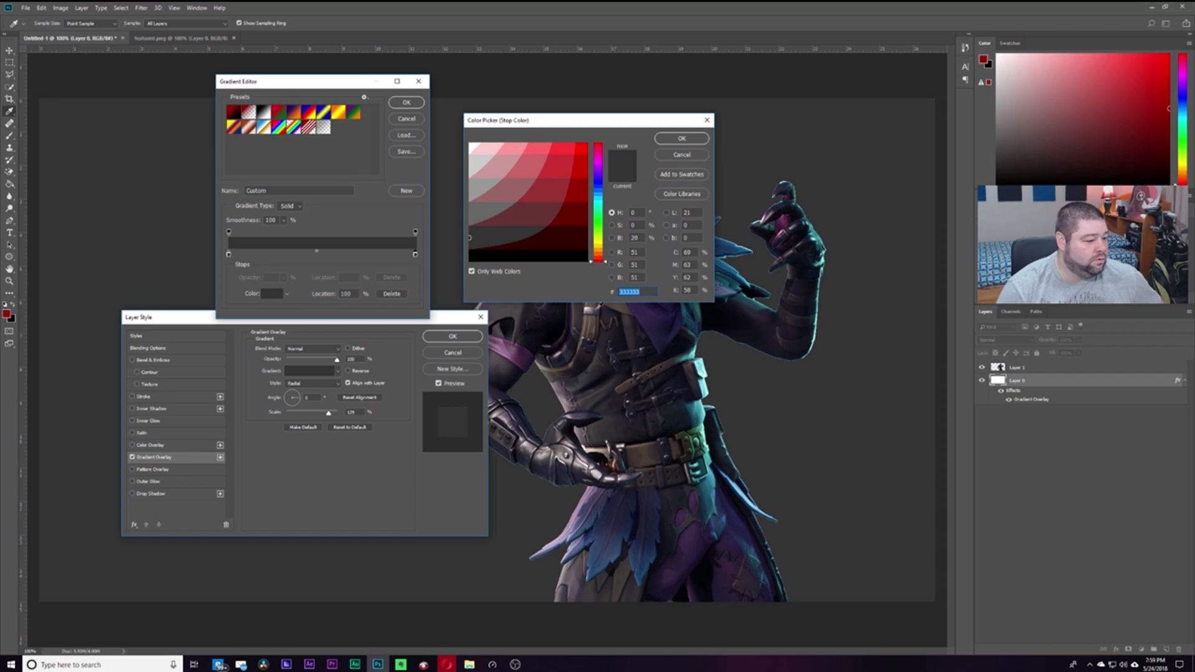
left_click_drag(631, 125, 403, 122)
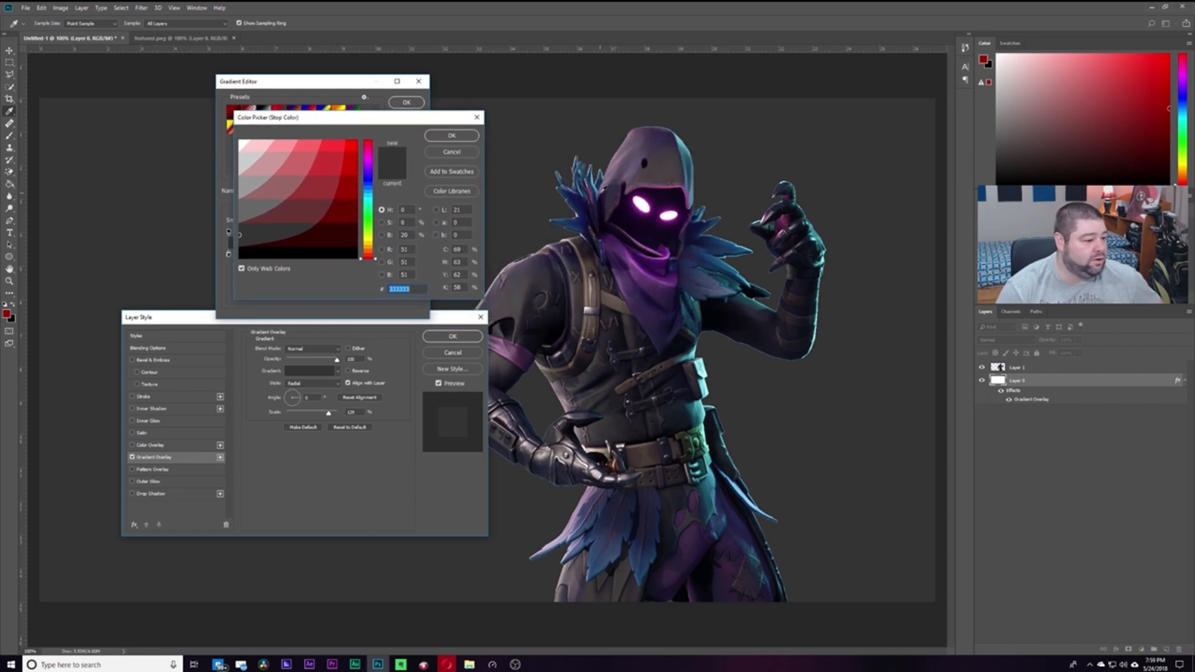
type("339999")
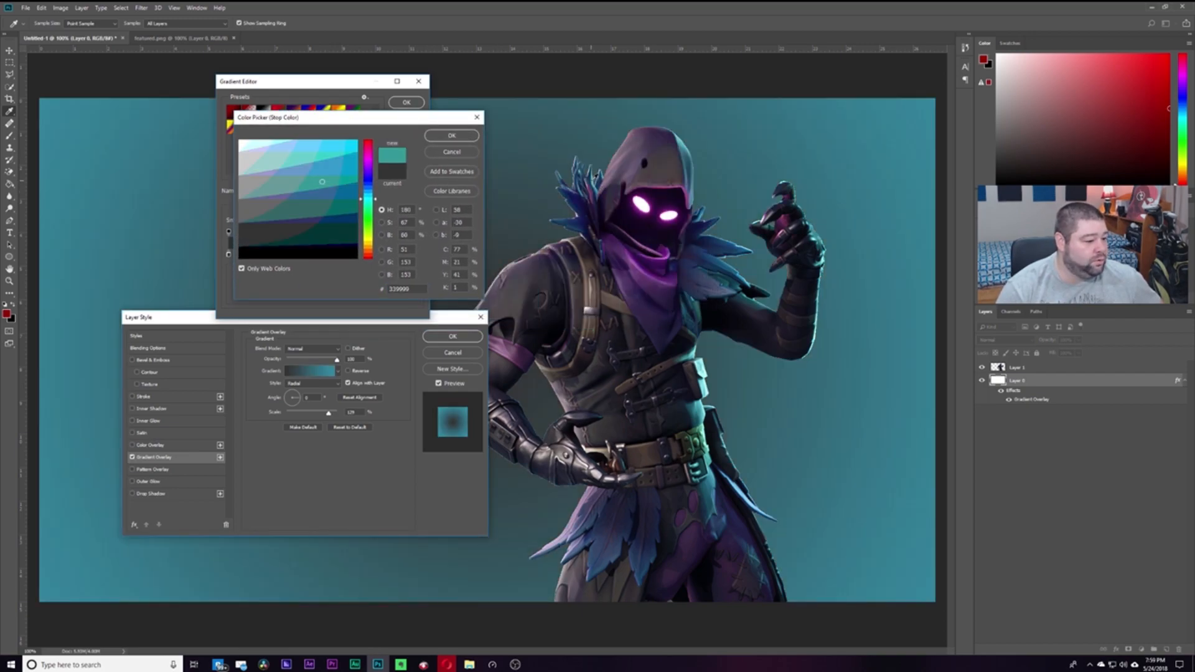
left_click(460, 137)
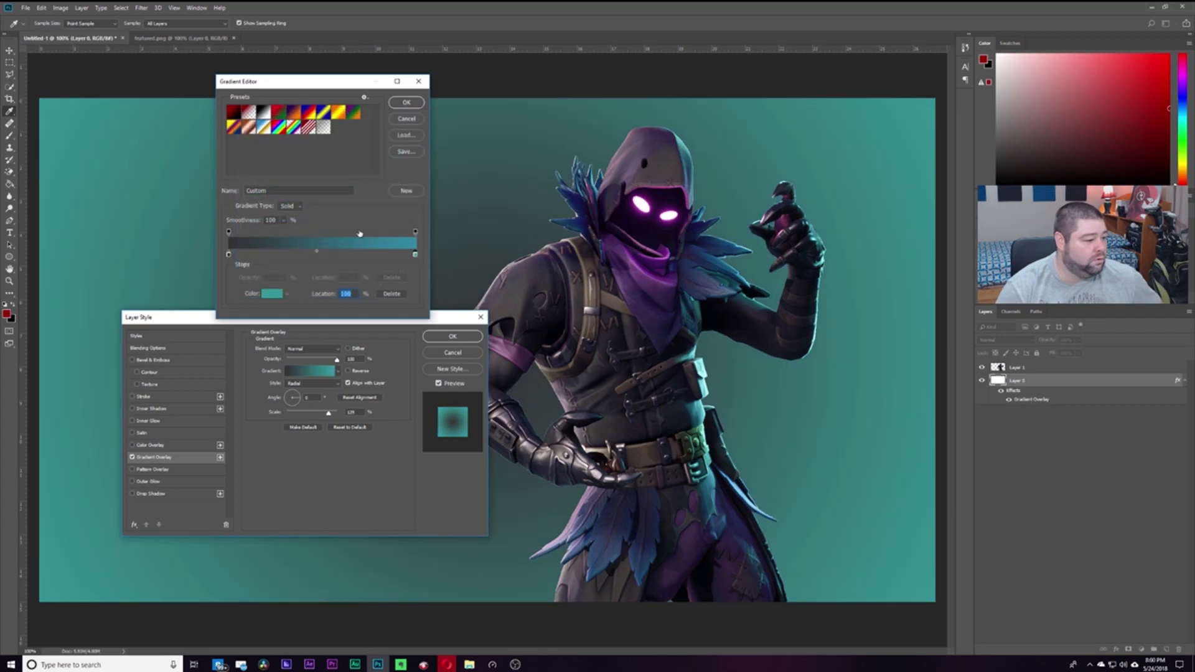
Set the gradient's start colour stop to purple #996699, sampled from the character's scarf, and apply the Gradient Overlay
left_click(228, 255)
double_click(228, 255)
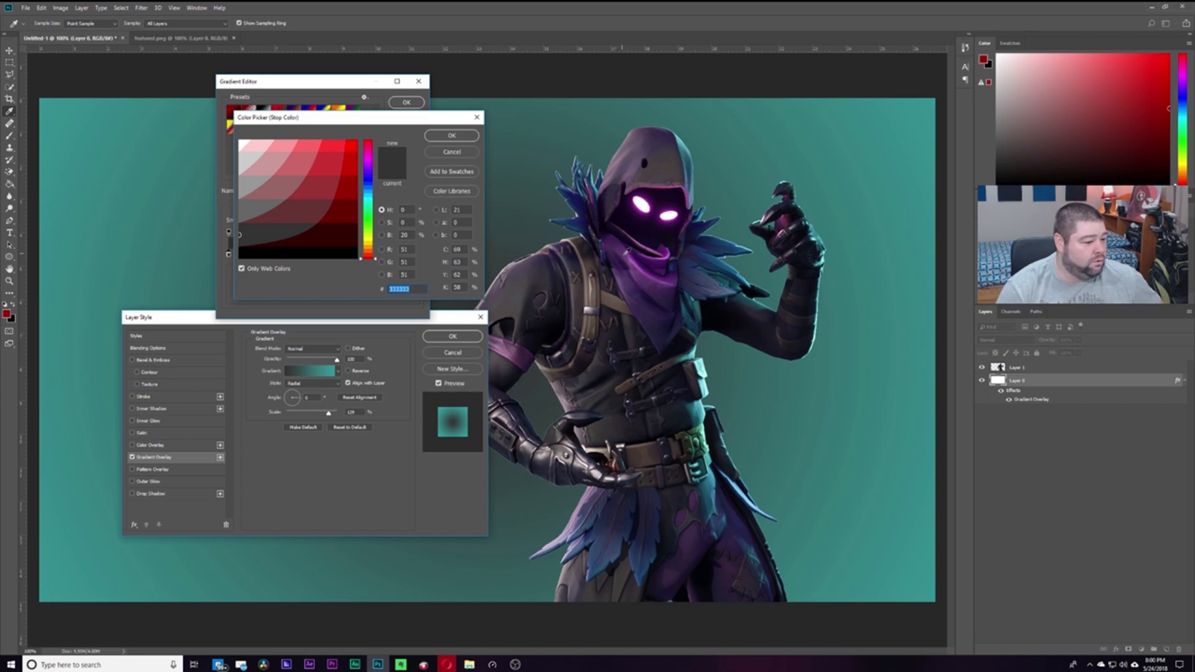
left_click(634, 254)
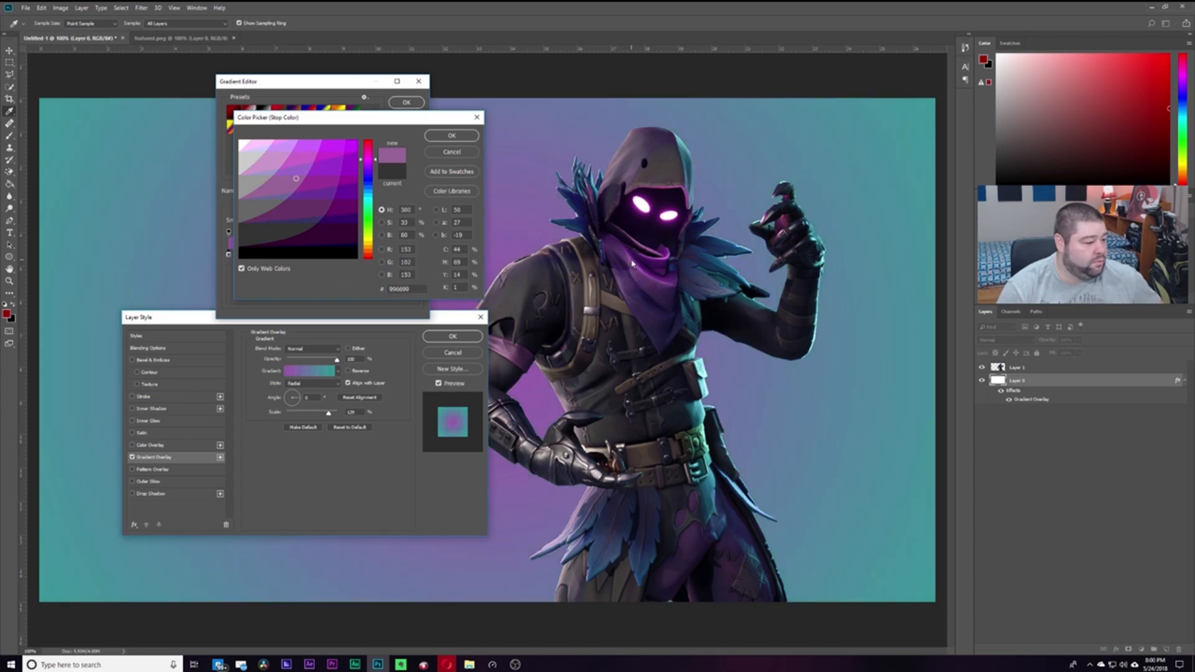
left_click(439, 136)
left_click(408, 103)
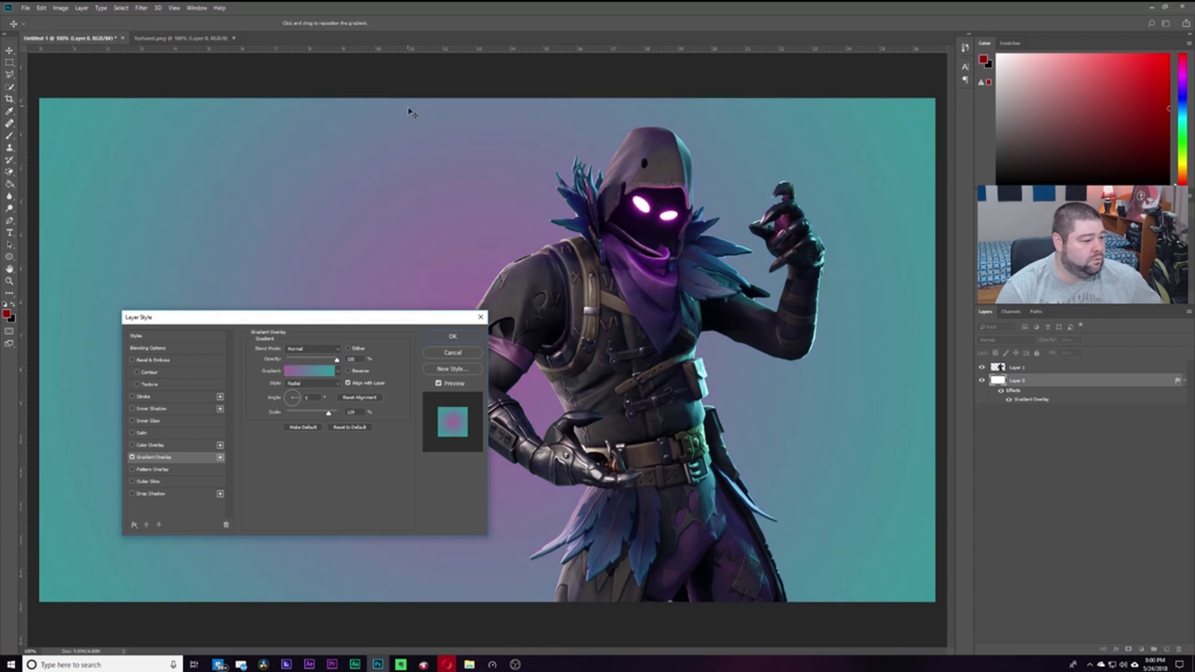
left_click(452, 336)
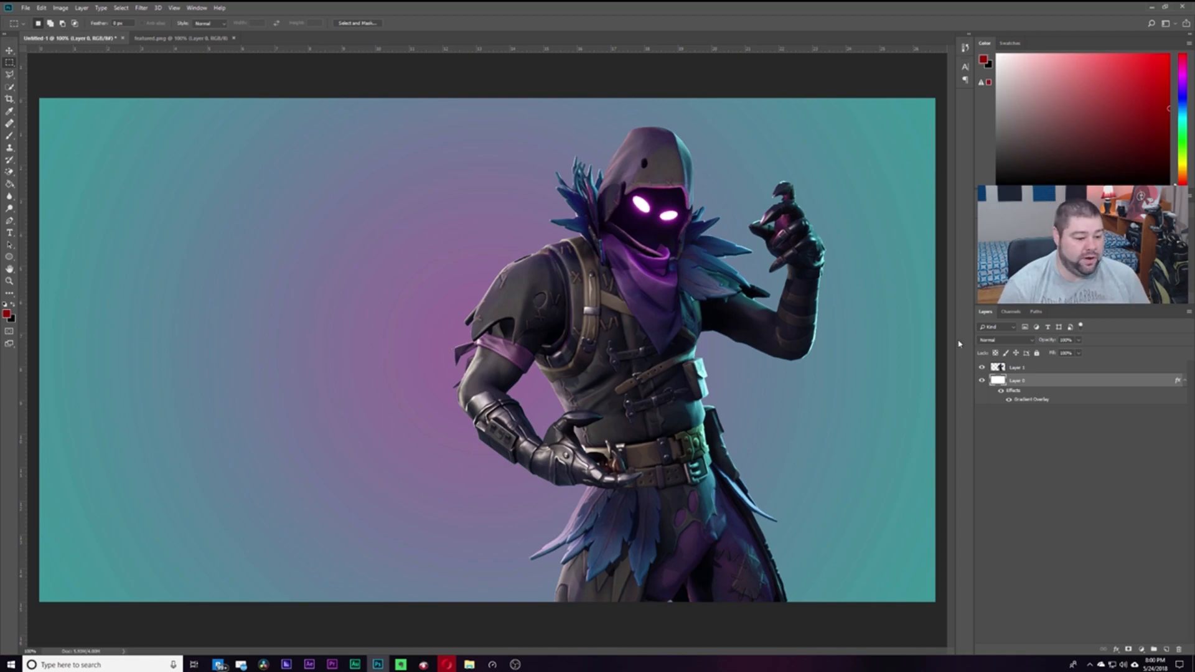
Hide the character layer, Layer 1, and rename the gradient background layer to BG
left_click(983, 368)
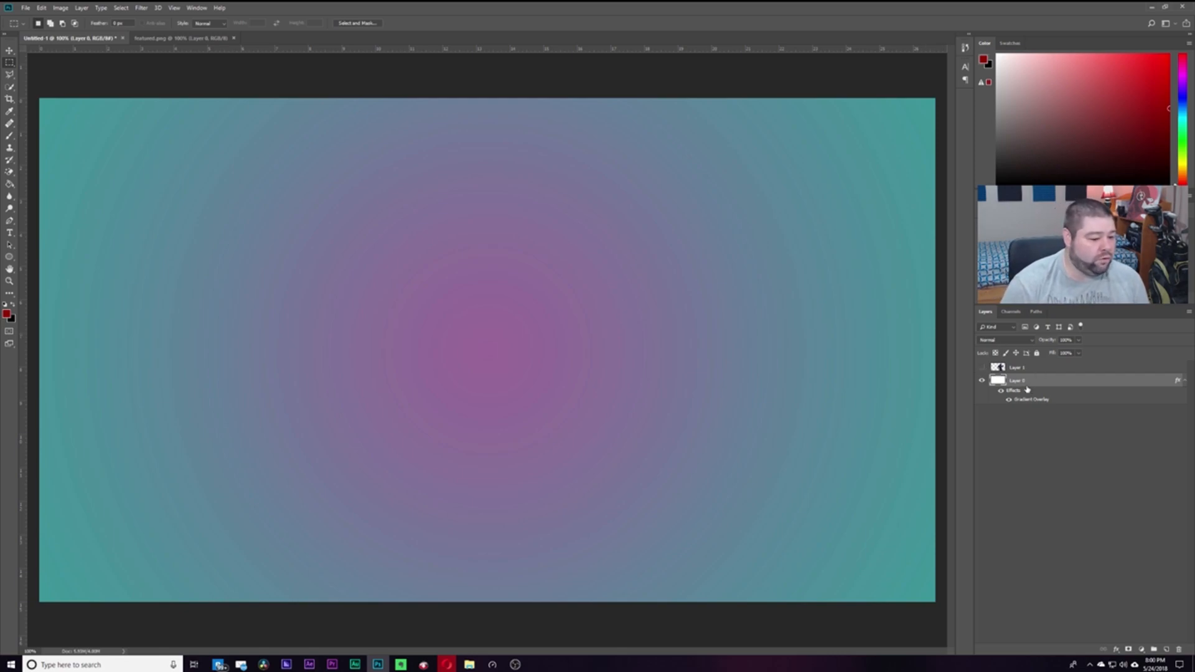
double_click(1024, 380)
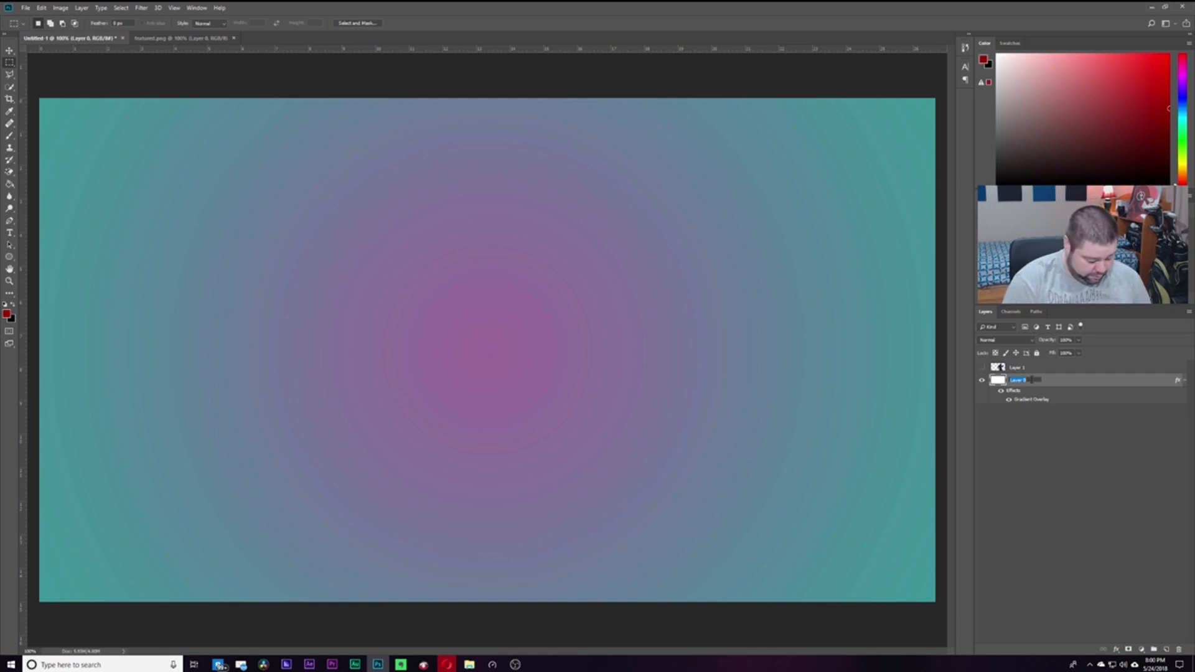
type("B")
key("Return")
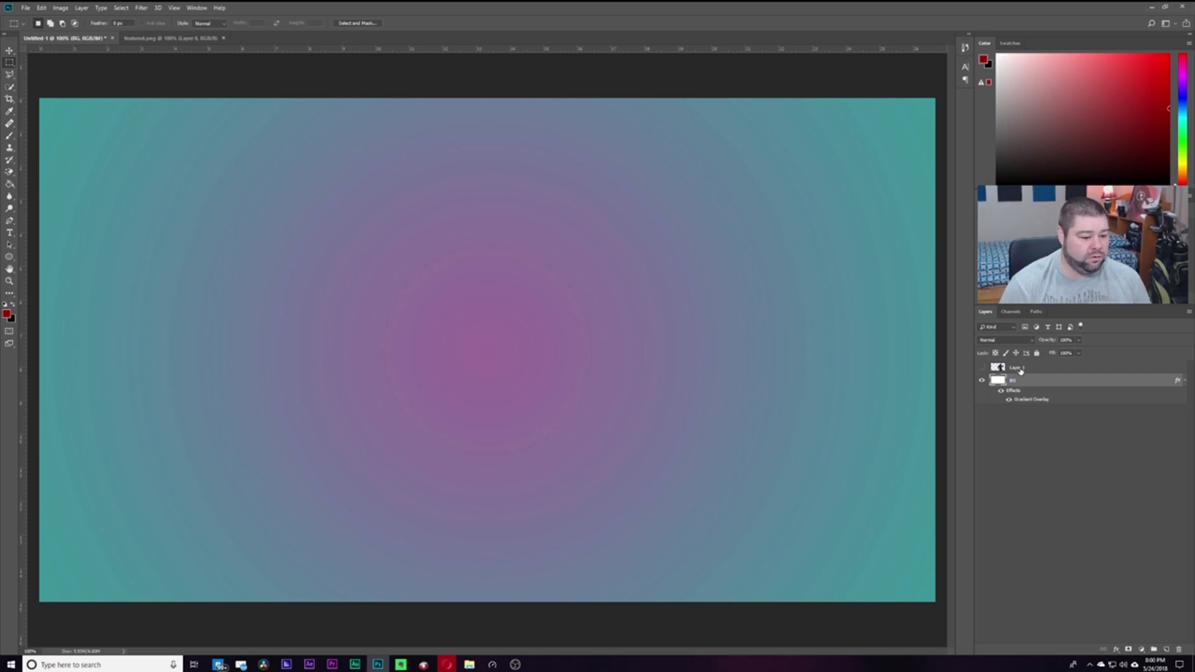
Rename the hidden character layer to SUBJECT
double_click(1025, 369)
type("Sil")
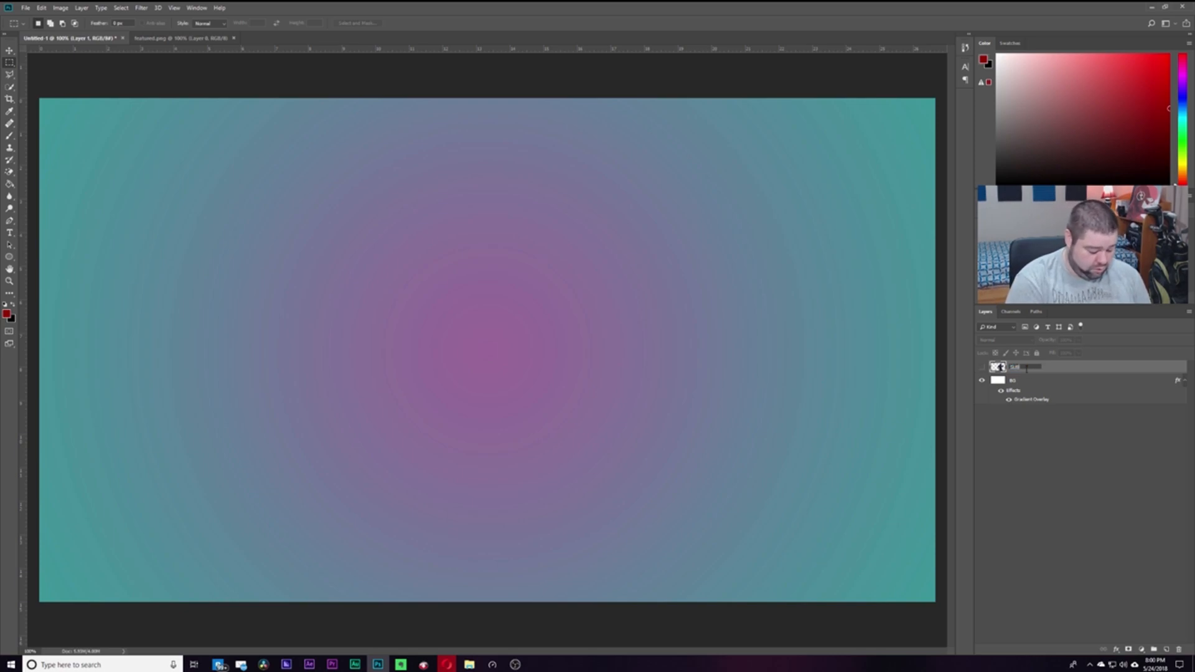
type("JECT")
key("Return")
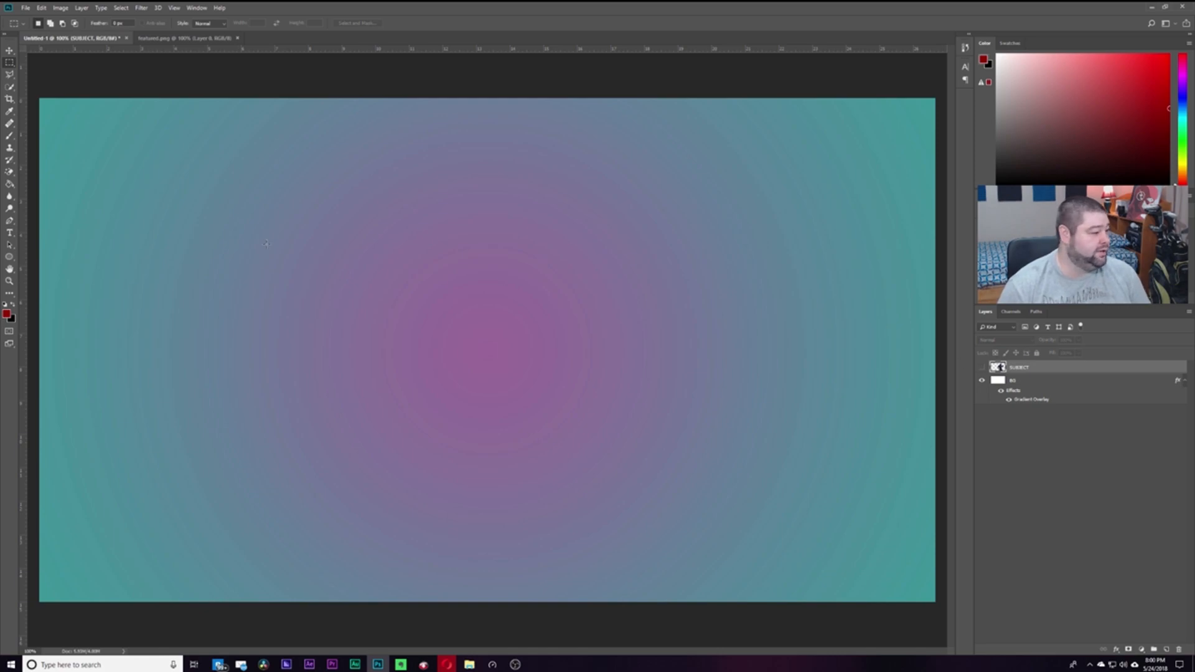
Set up the Pen tool in Shape mode with a dark purple fill
left_click(10, 221)
left_click(61, 25)
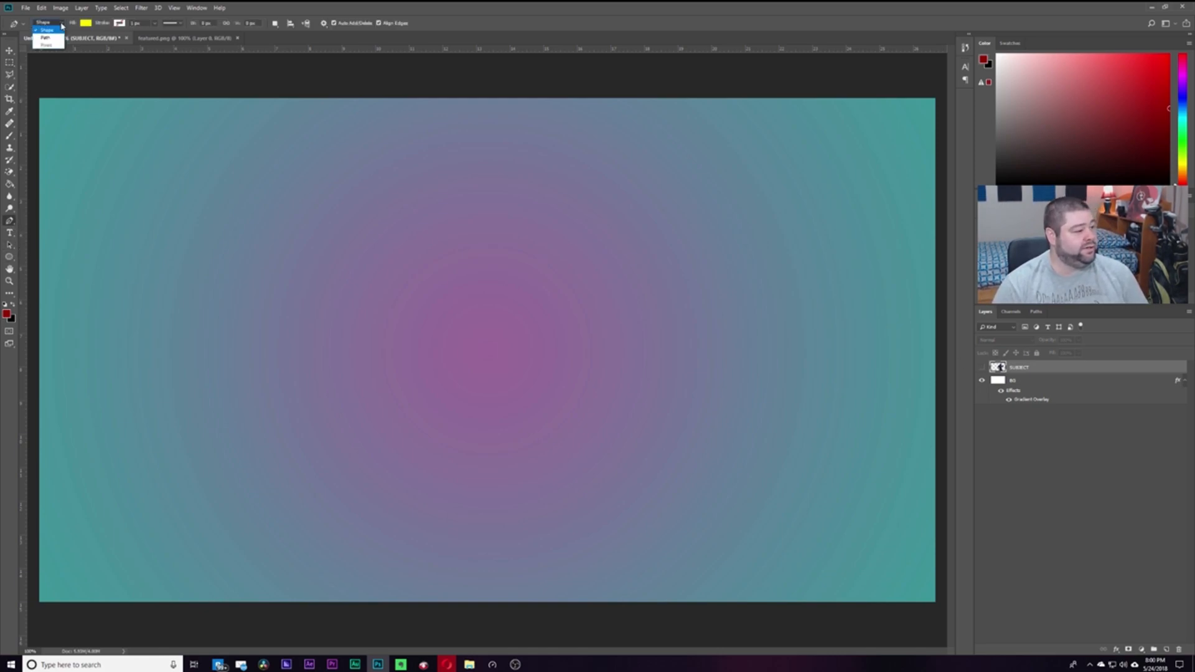
left_click(54, 33)
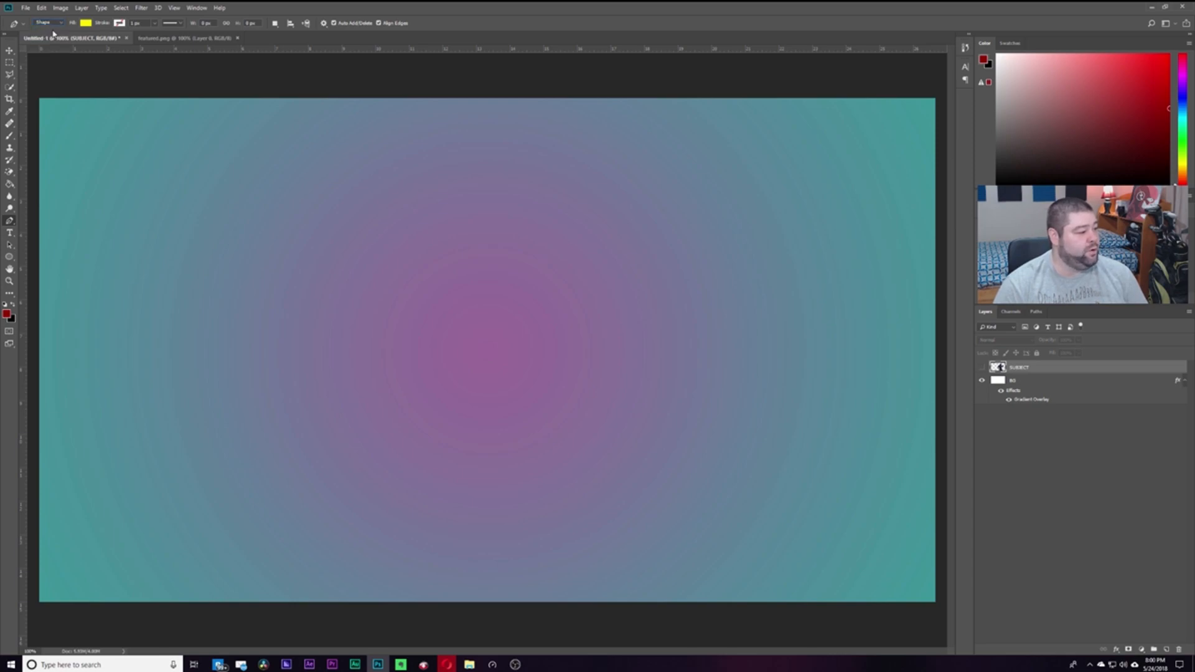
left_click(85, 24)
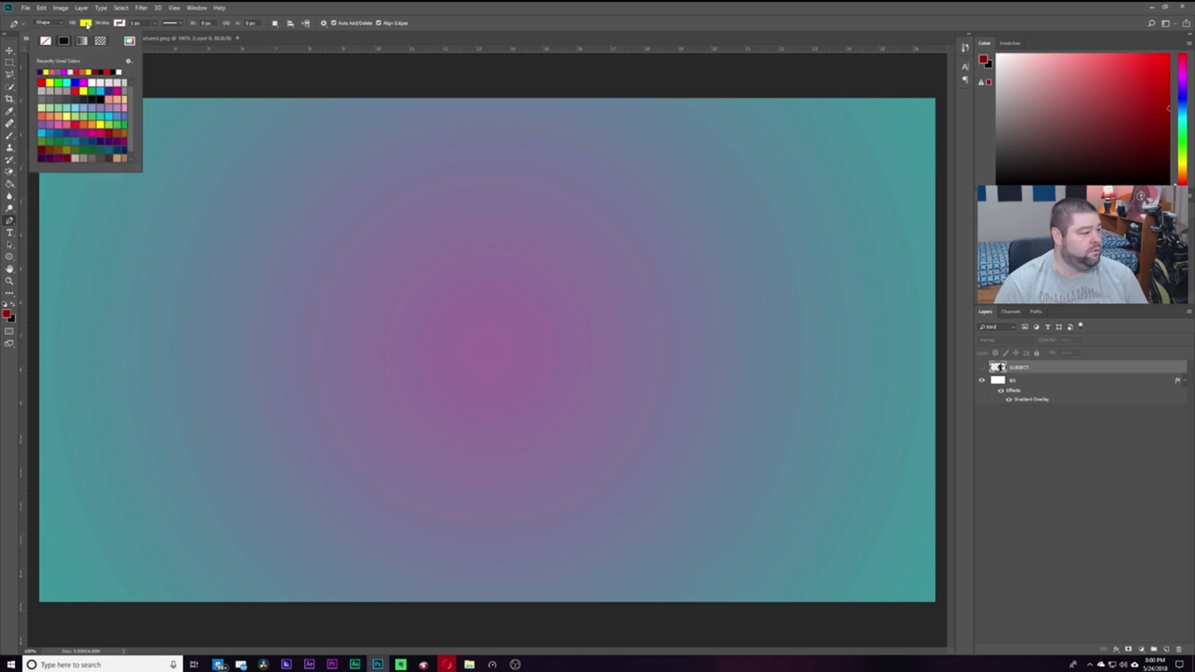
left_click(84, 83)
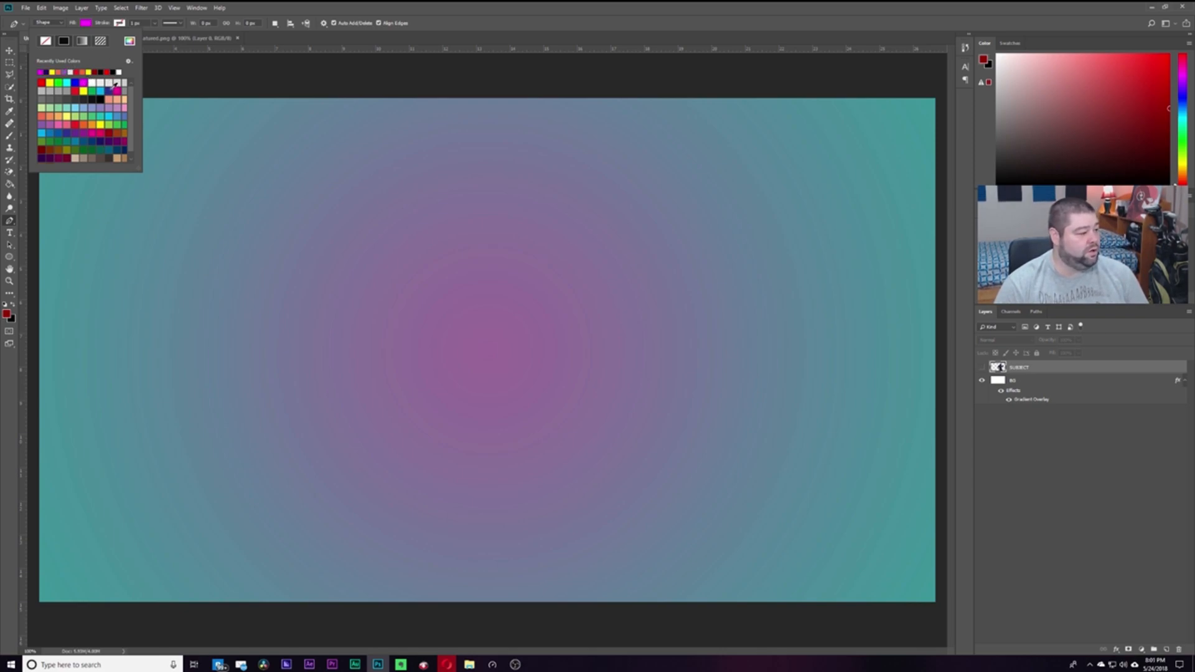
left_click(77, 132)
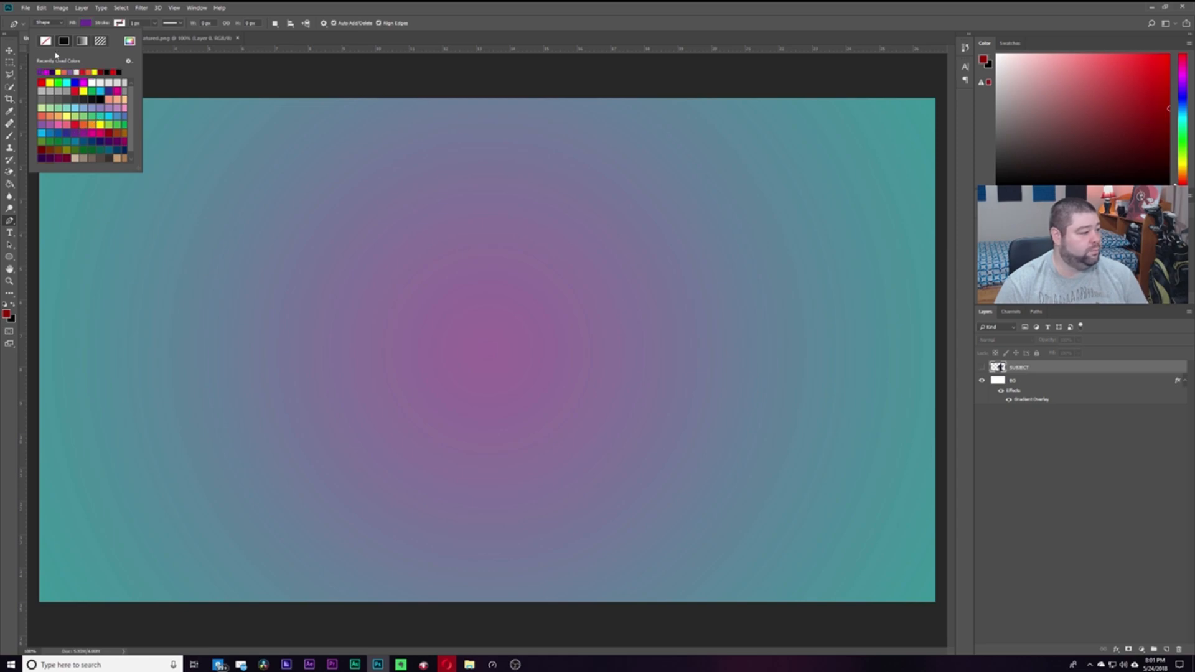
left_click(86, 26)
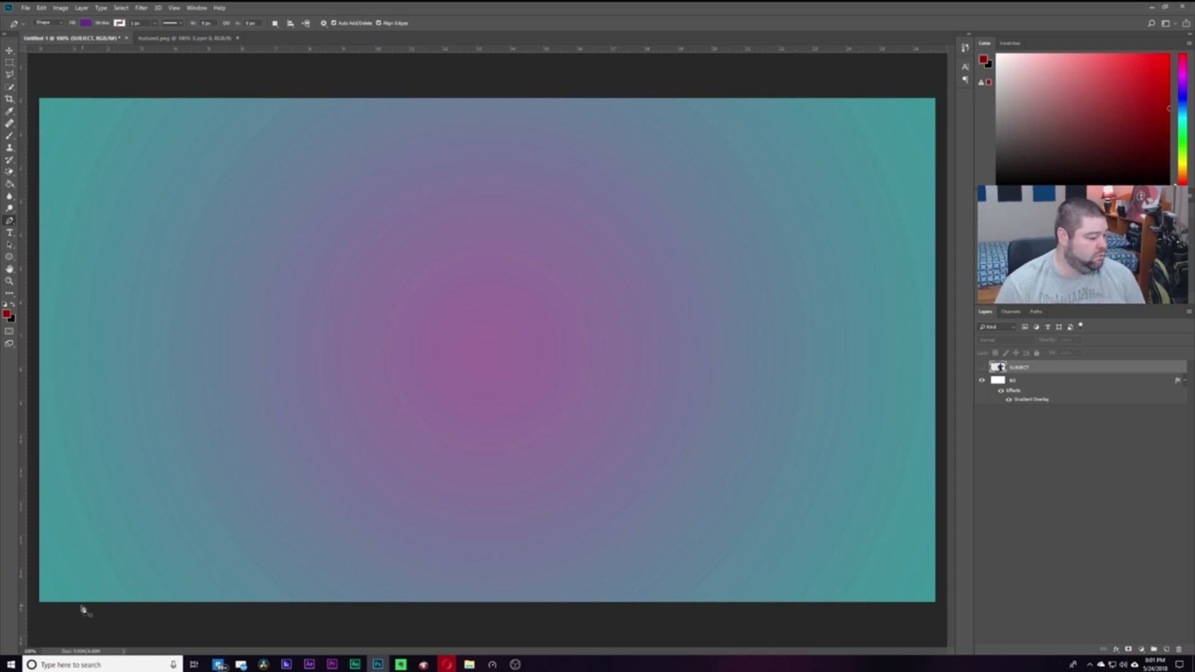
Draw an L-shaped purple shape about 880 by 480 px over the canvas's lower-left corner with the Pen tool and deselect it
scroll(147, 586, "up", 1)
left_click_drag(100, 543, 346, 472)
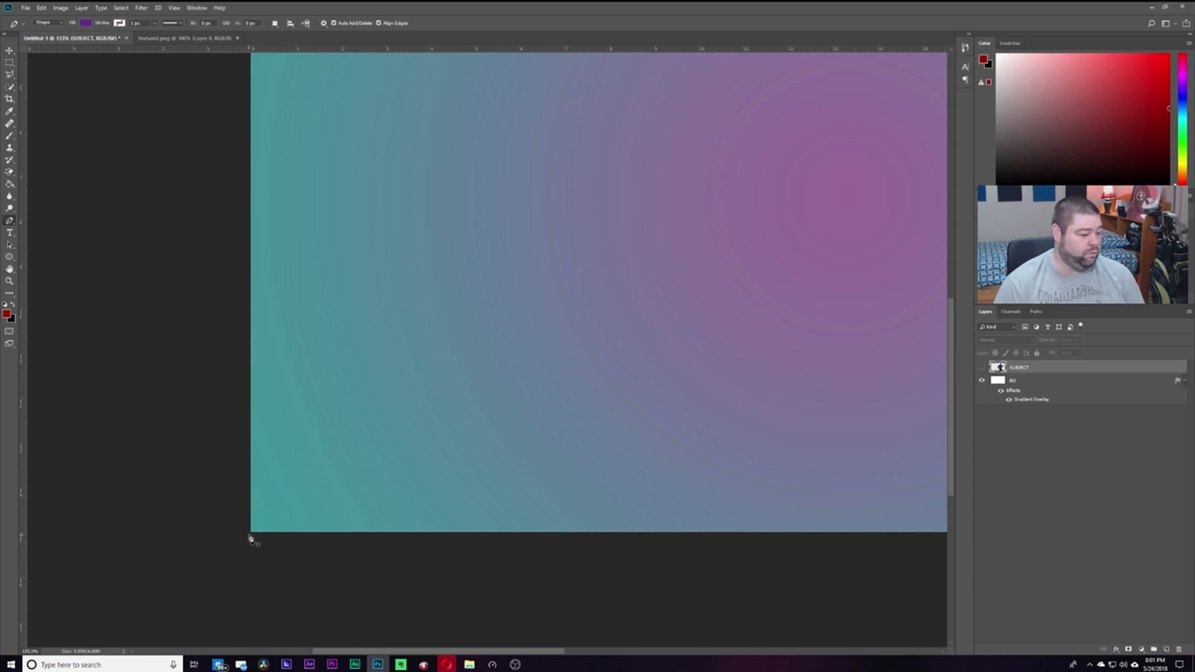
left_click(302, 497)
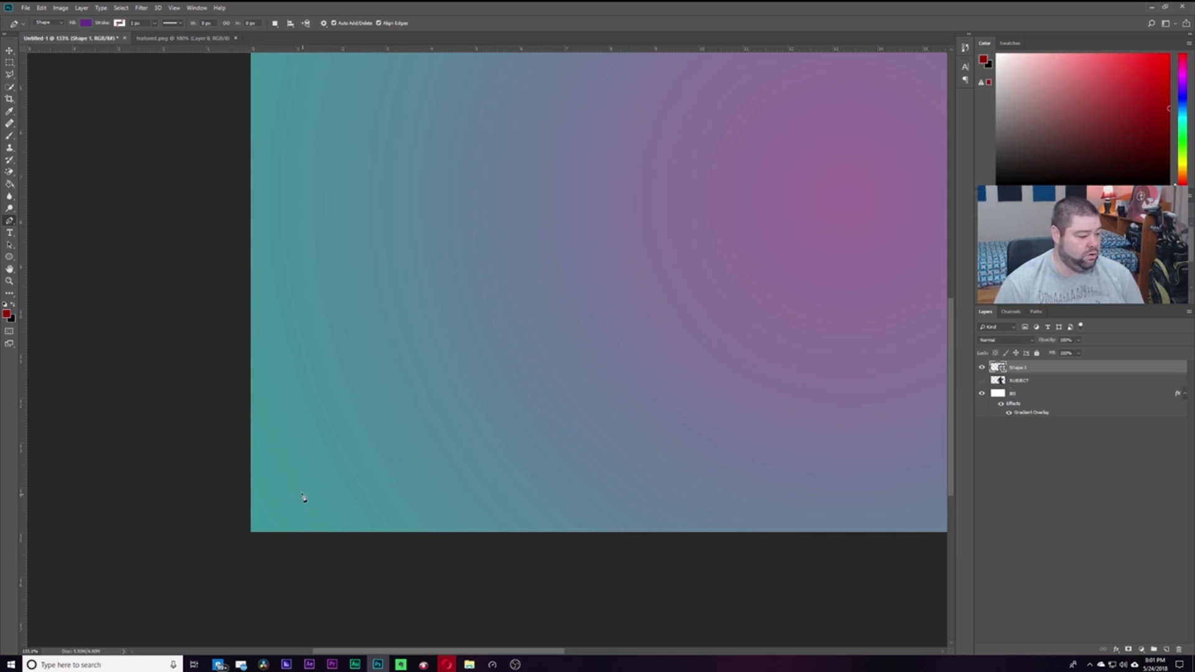
left_click(250, 241)
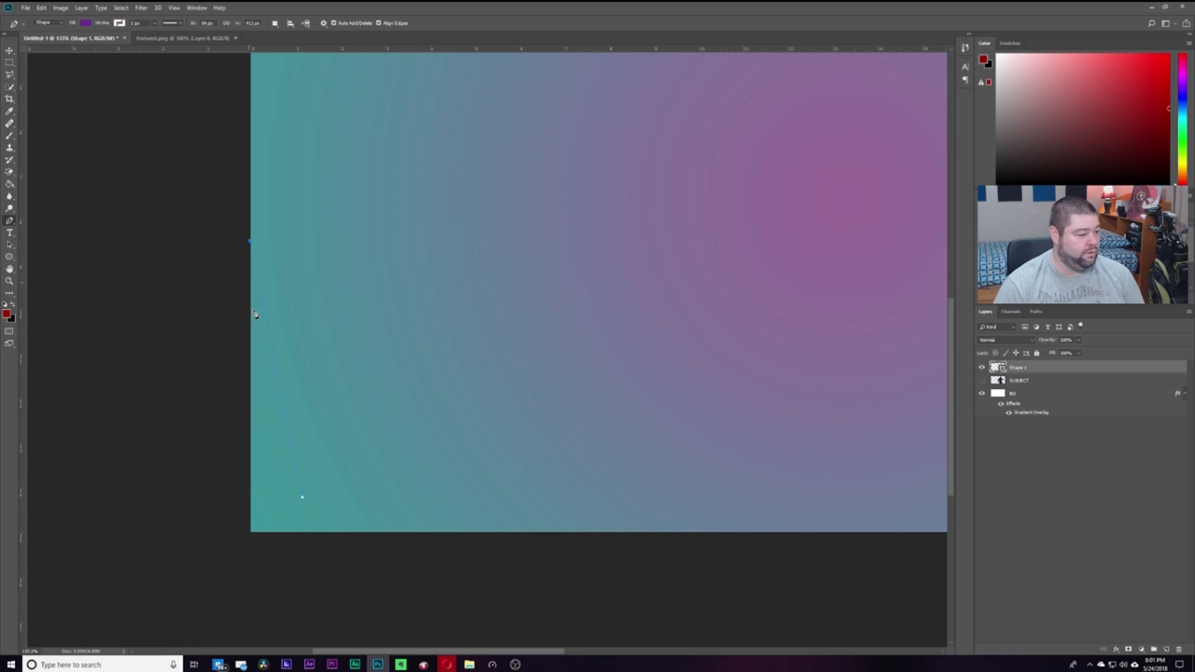
left_click(247, 534)
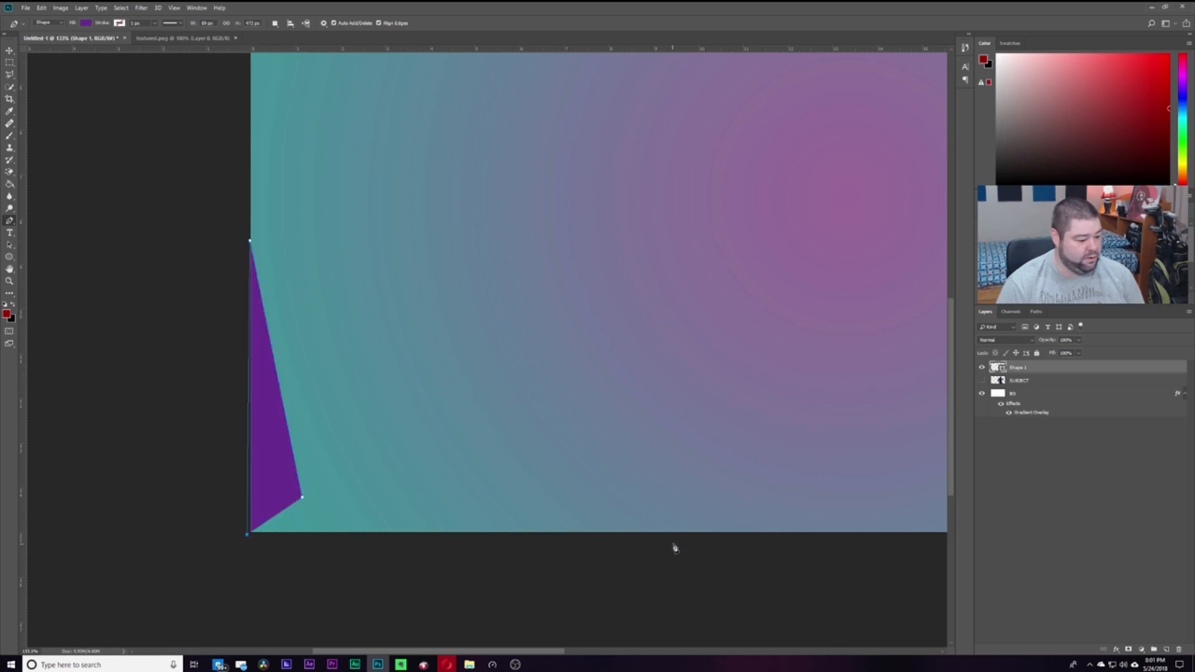
left_click(794, 540)
left_click(302, 498)
key("ctrl+0")
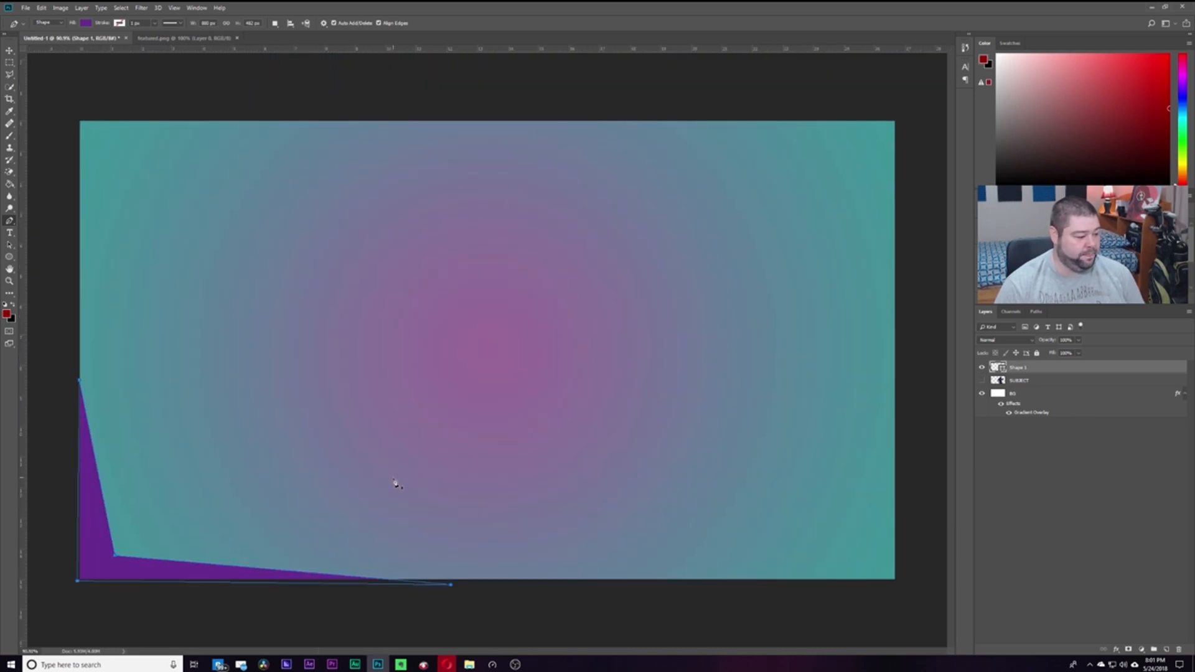
left_click(1000, 480)
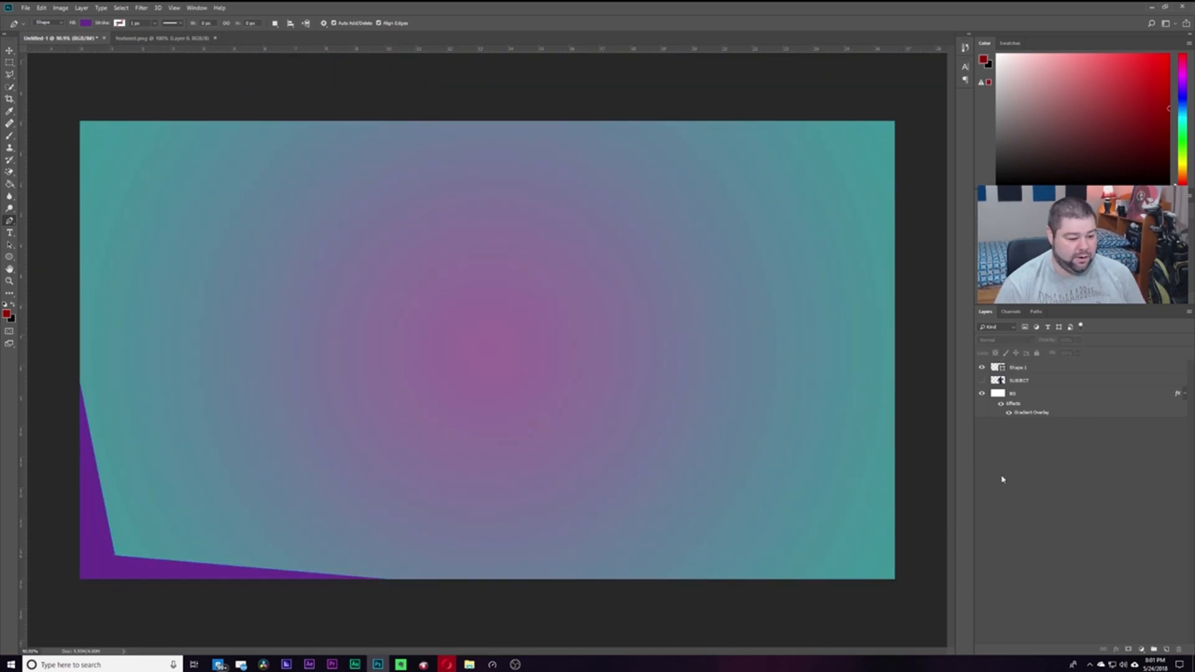
Draw a matching purple Pen shape about 660 px wide and 305 px high over the canvas's lower-right corner and deselect it
left_click(623, 582)
left_click(867, 559)
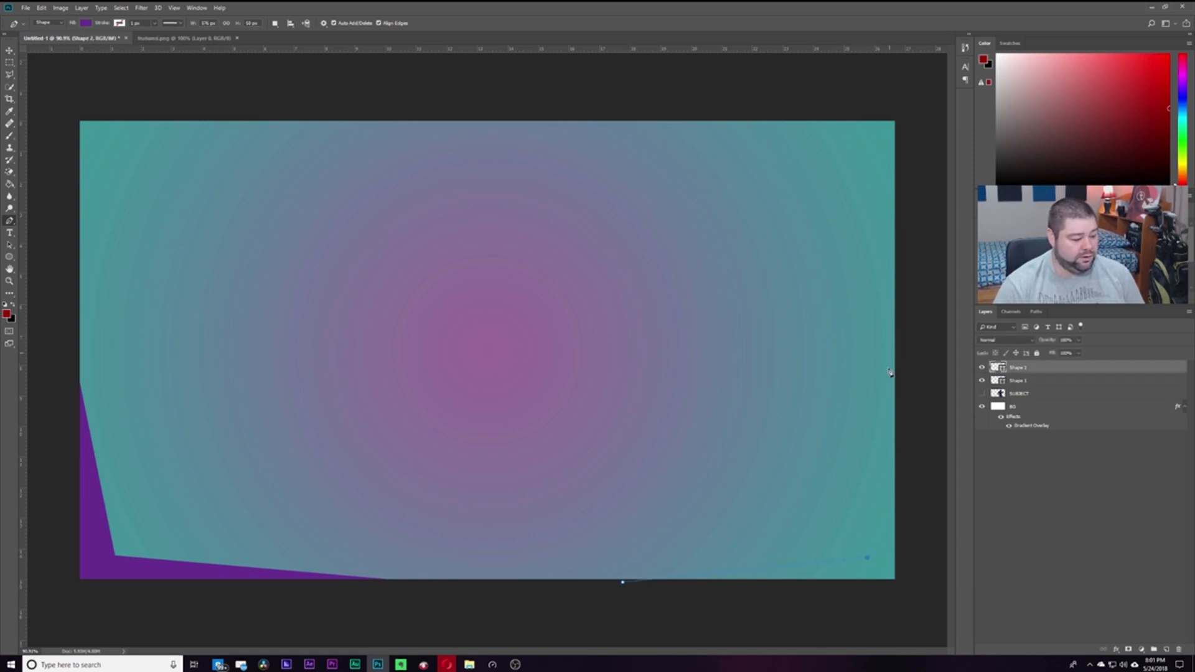
left_click(890, 455)
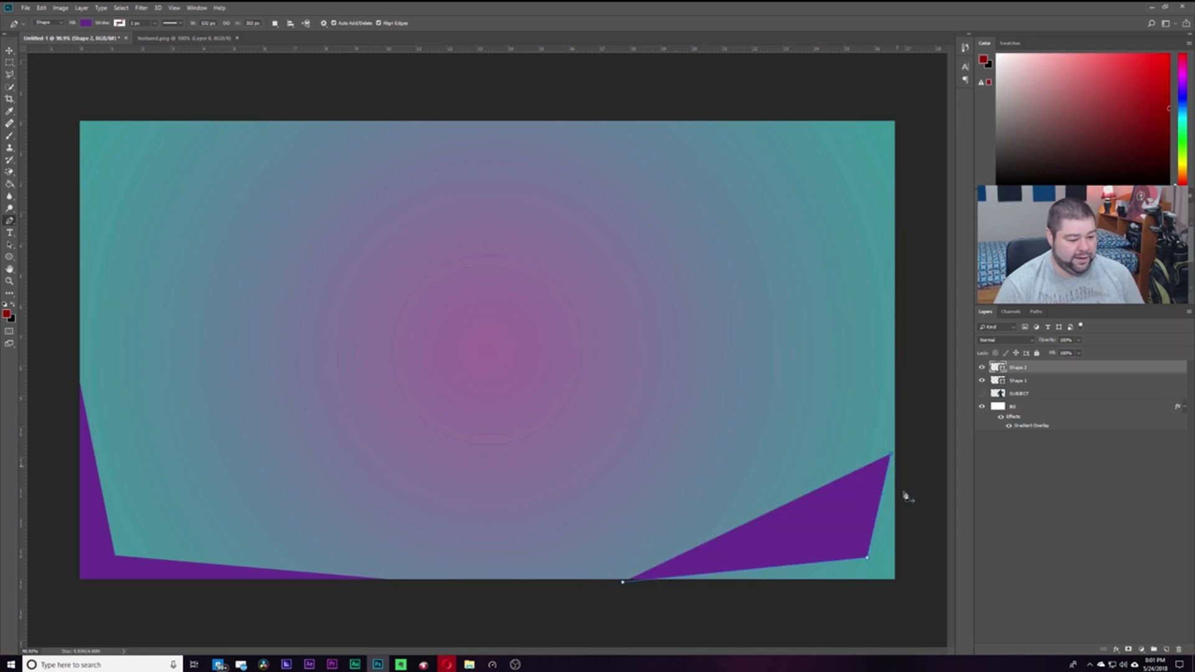
left_click(903, 584)
left_click(622, 582)
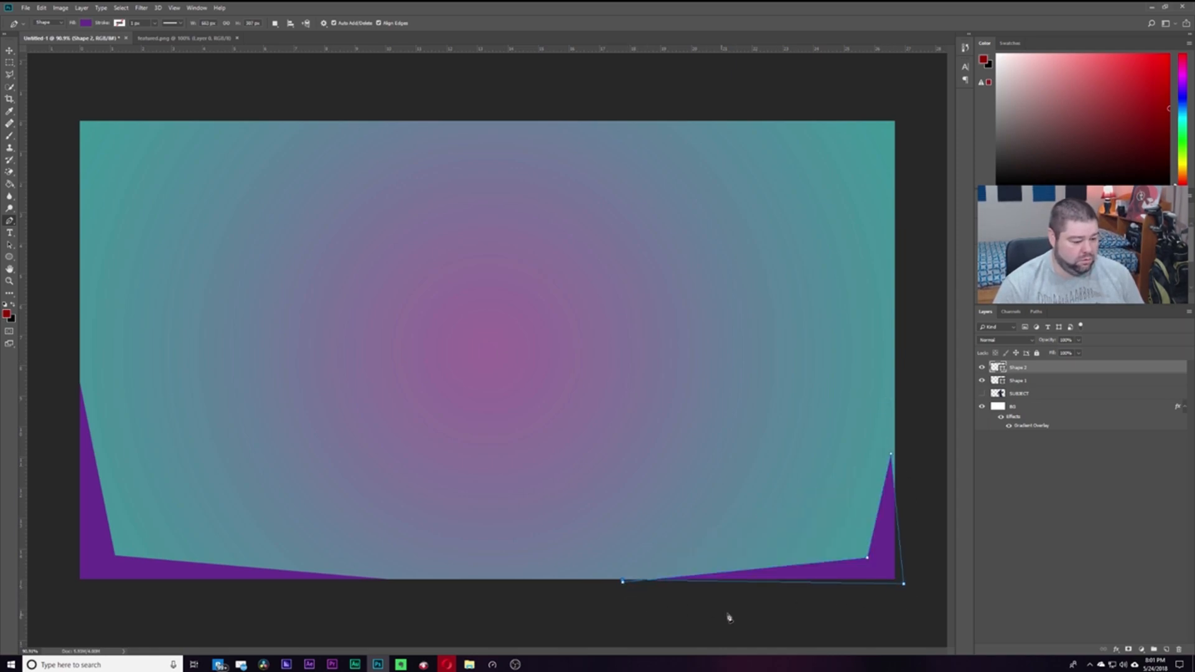
left_click(1010, 488)
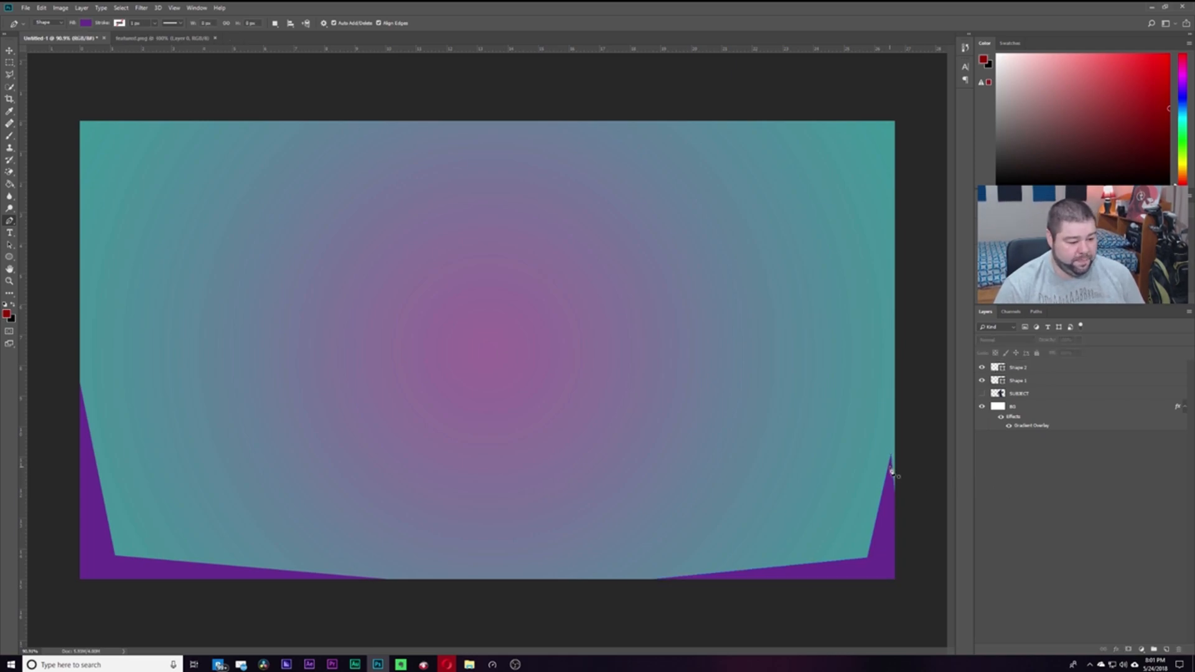
Move the upper anchor point of the lower-right corner shape outward to the canvas's right edge and deselect the shape
left_click(1021, 369)
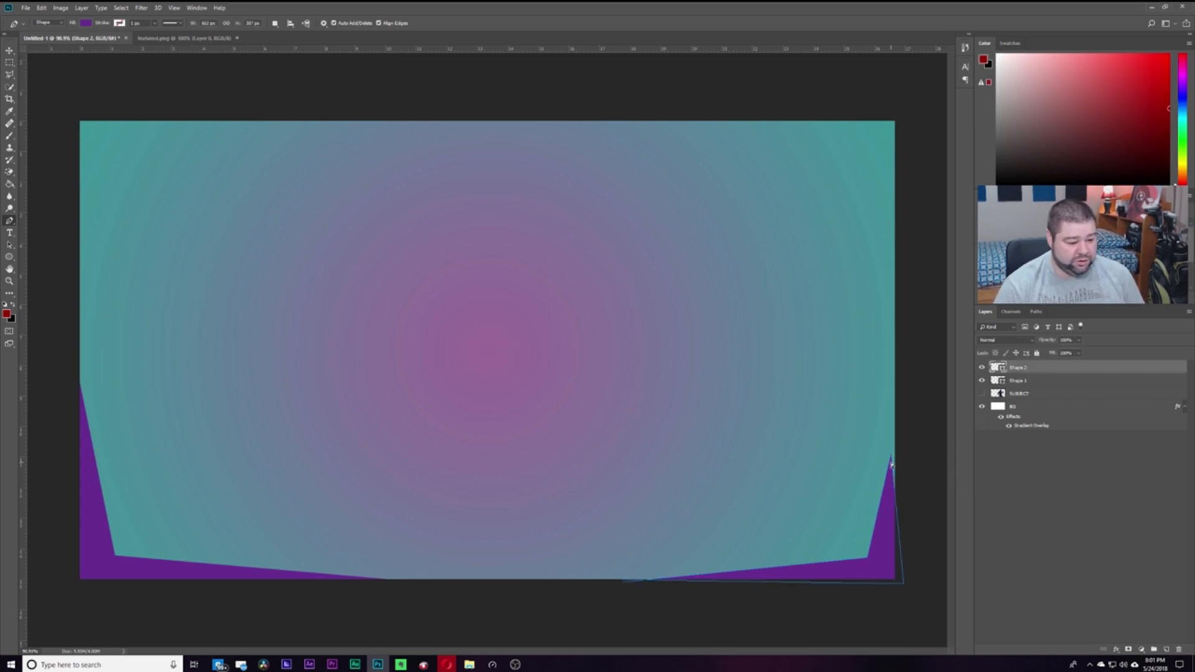
left_click_drag(893, 462, 897, 457)
left_click(1002, 503)
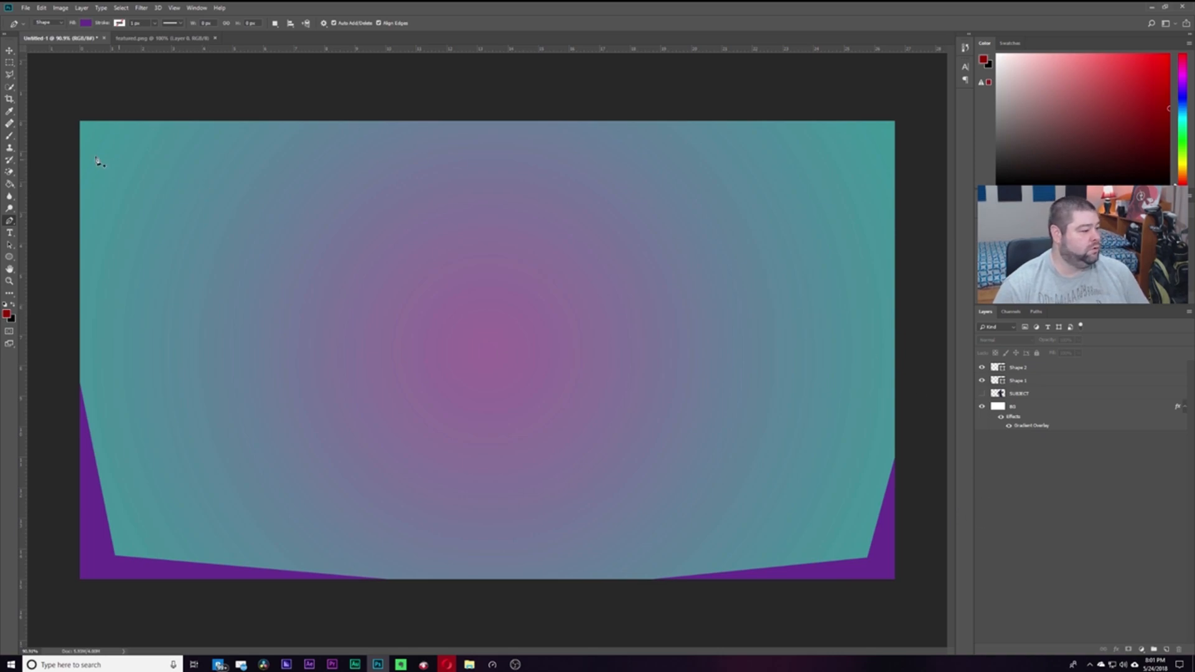
Draw a purple Pen shape about 860 px wide and 430 px high over the canvas's upper-right corner and deselect it
left_click(899, 292)
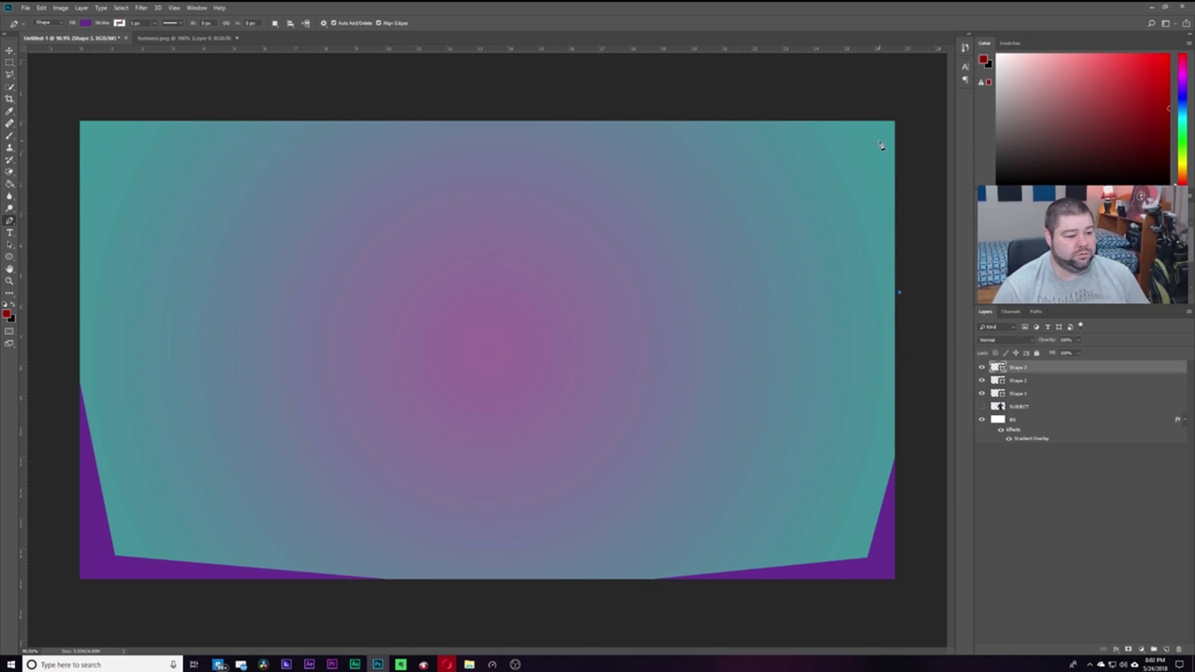
left_click(876, 149)
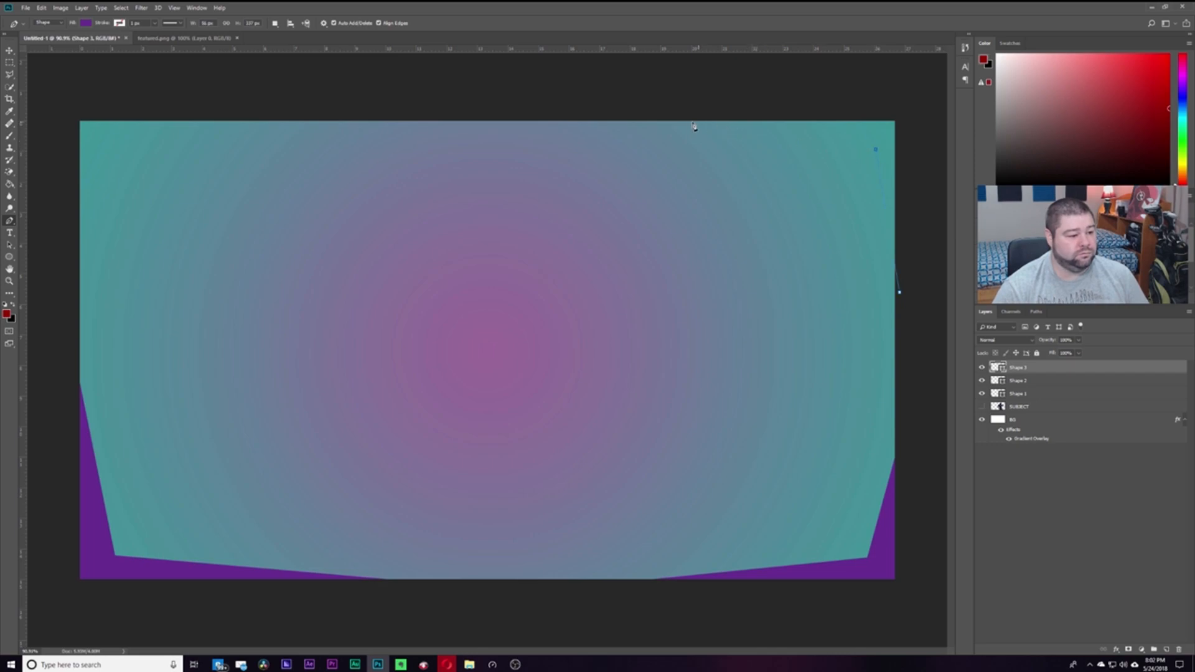
left_click(544, 120)
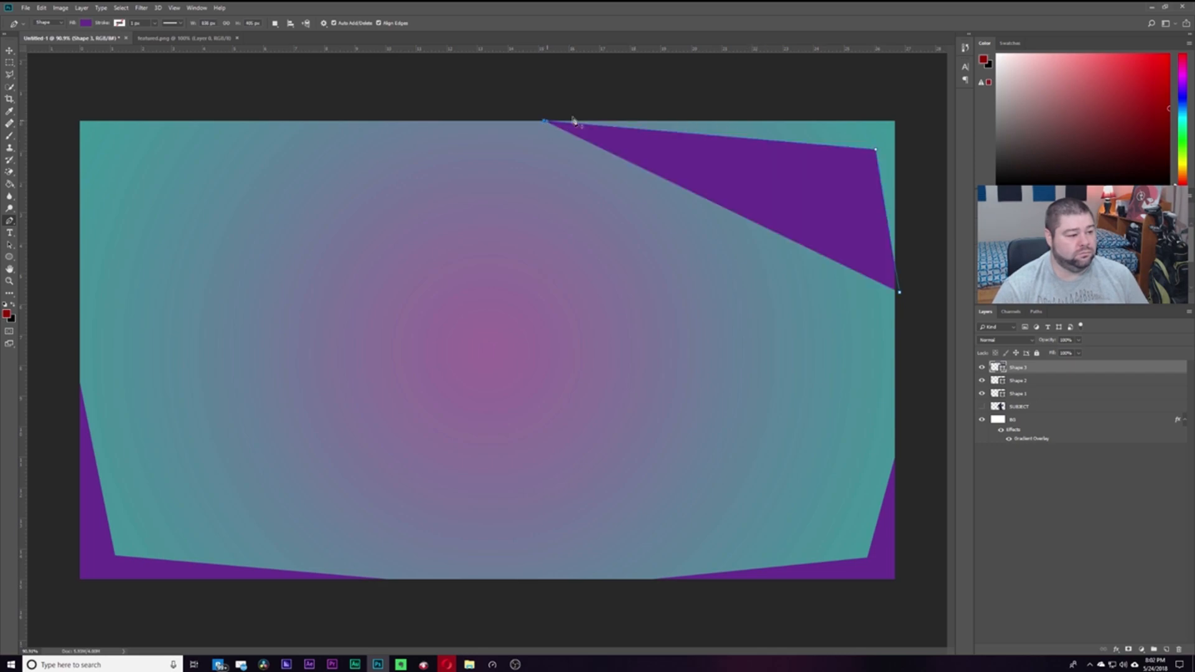
left_click(907, 110)
left_click(900, 294)
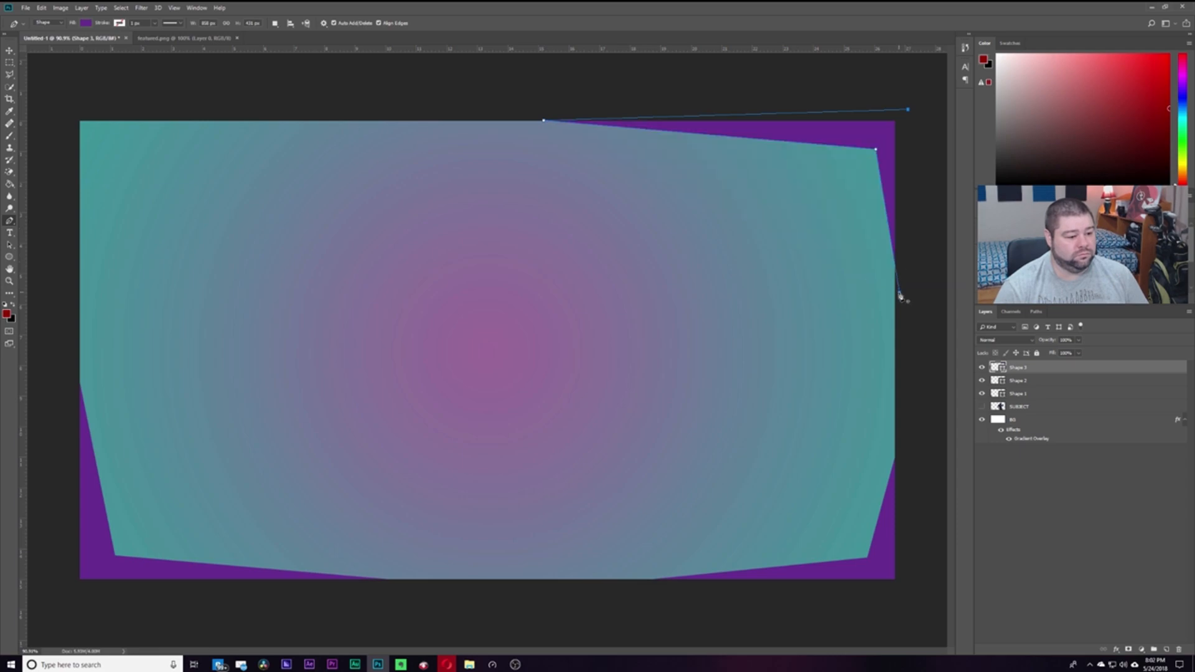
left_click(900, 295)
left_click(1038, 554)
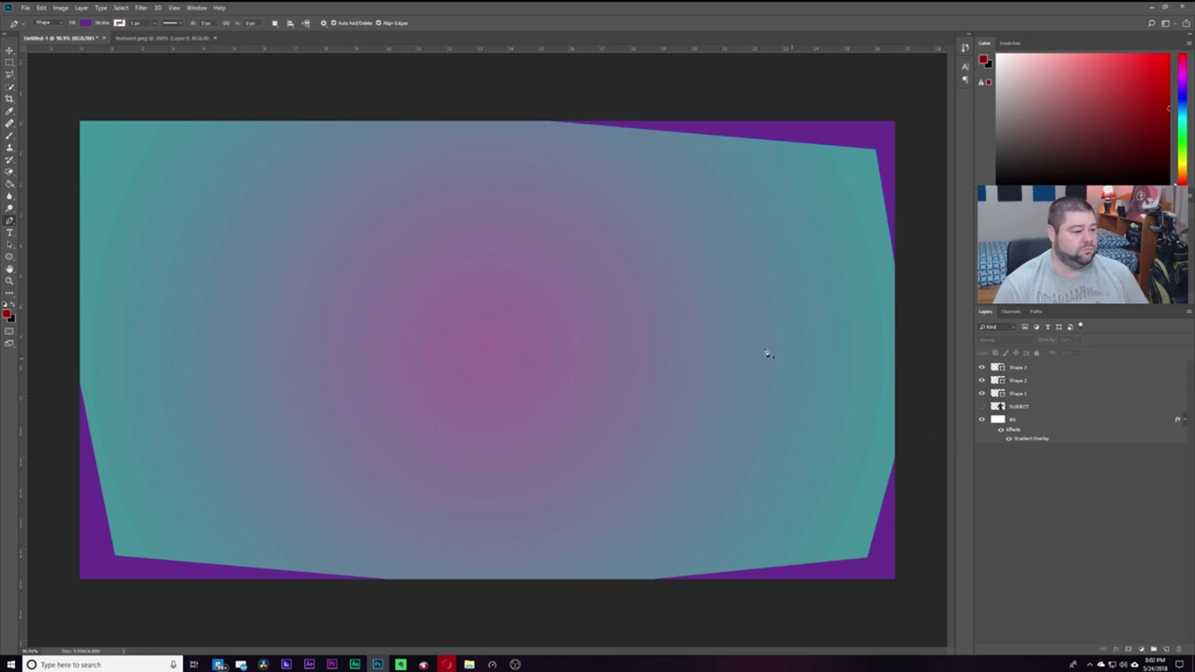
Draw a small purple Pen shape about 300 by 297 px over the canvas's upper-left corner and deselect it
left_click(70, 234)
left_click(90, 139)
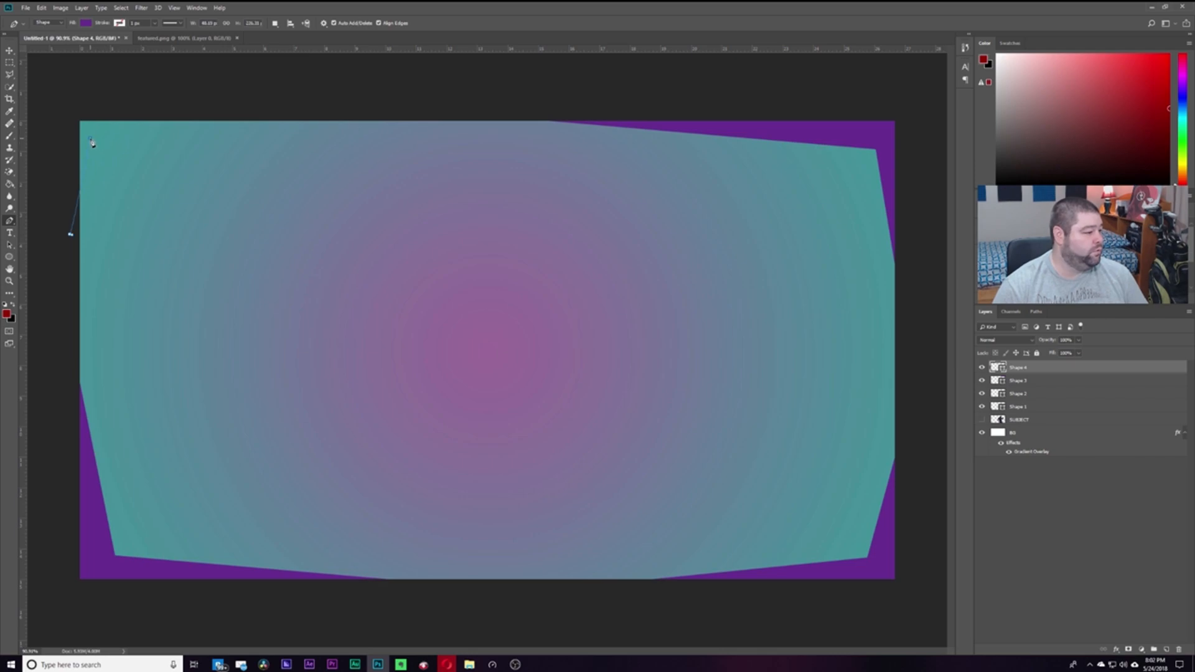
left_click(198, 115)
left_click(75, 108)
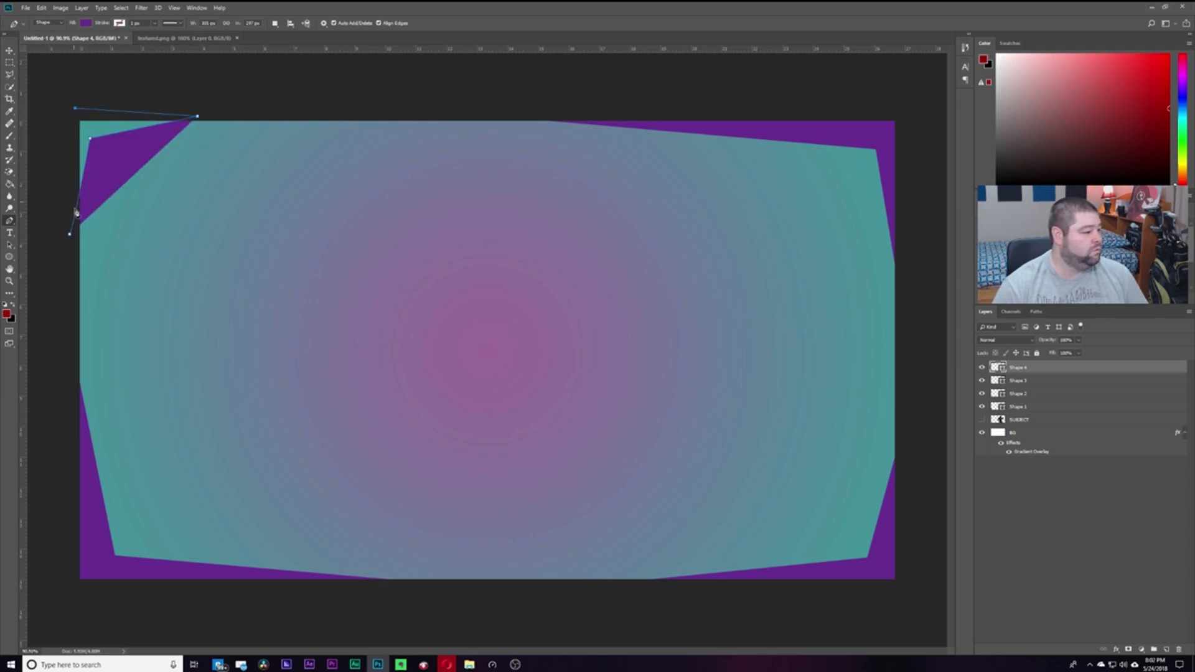
left_click(71, 234)
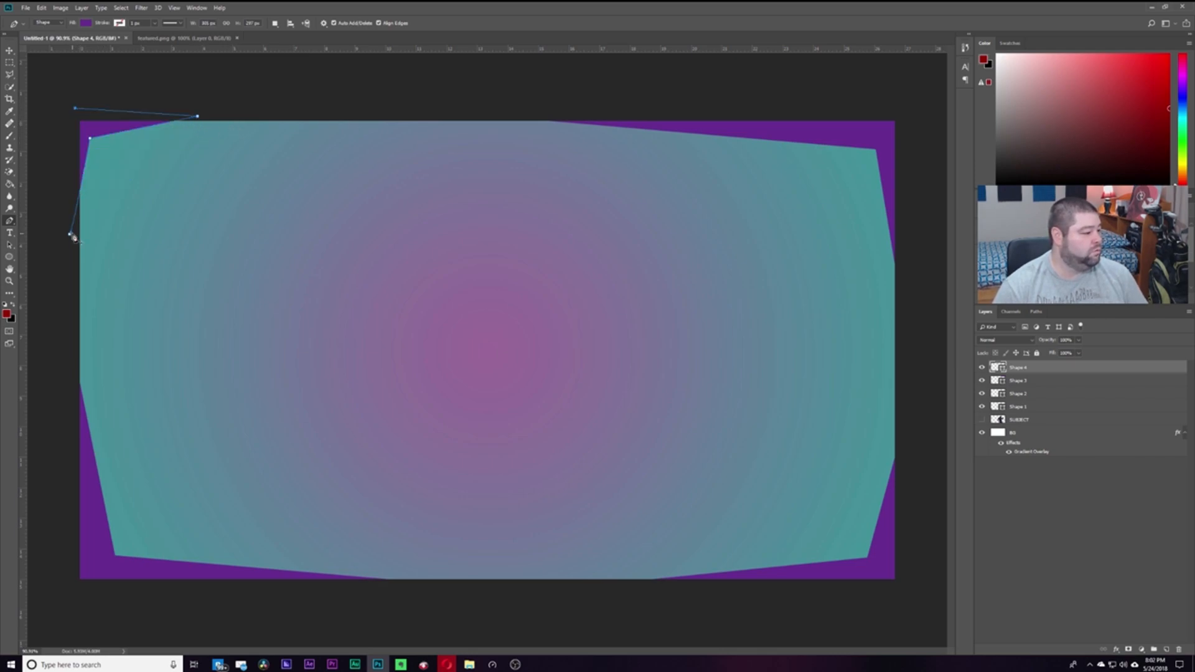
left_click(1048, 569)
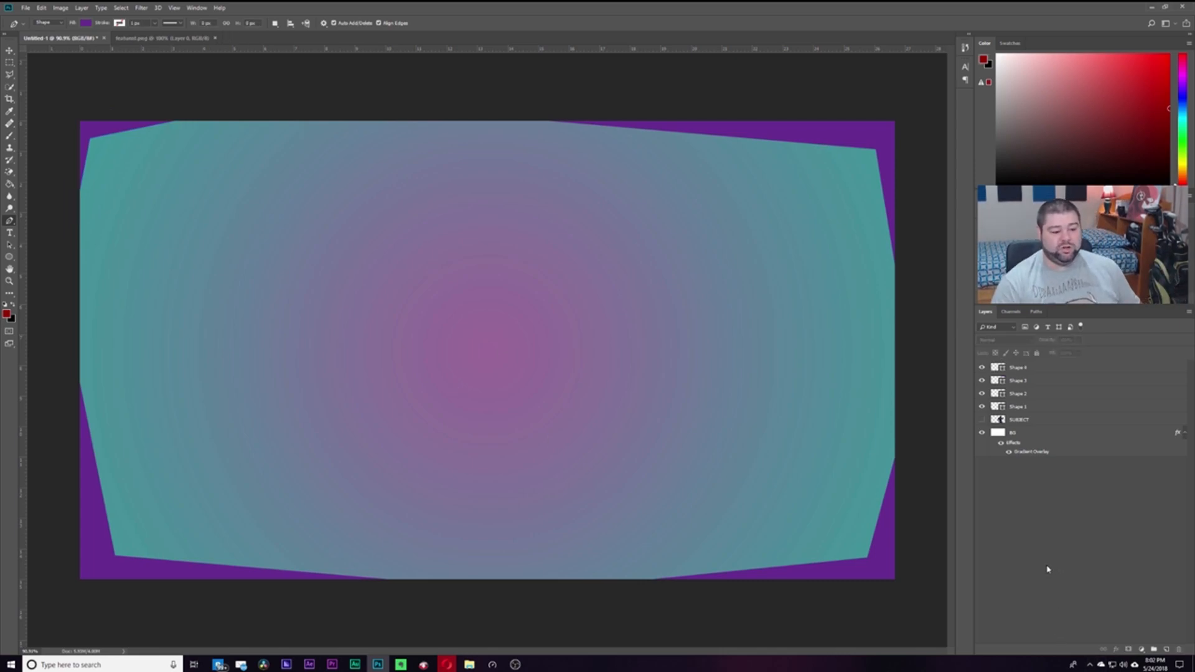
Merge the four corner shape layers into one shape layer and check it by toggling its visibility
left_click(1028, 371)
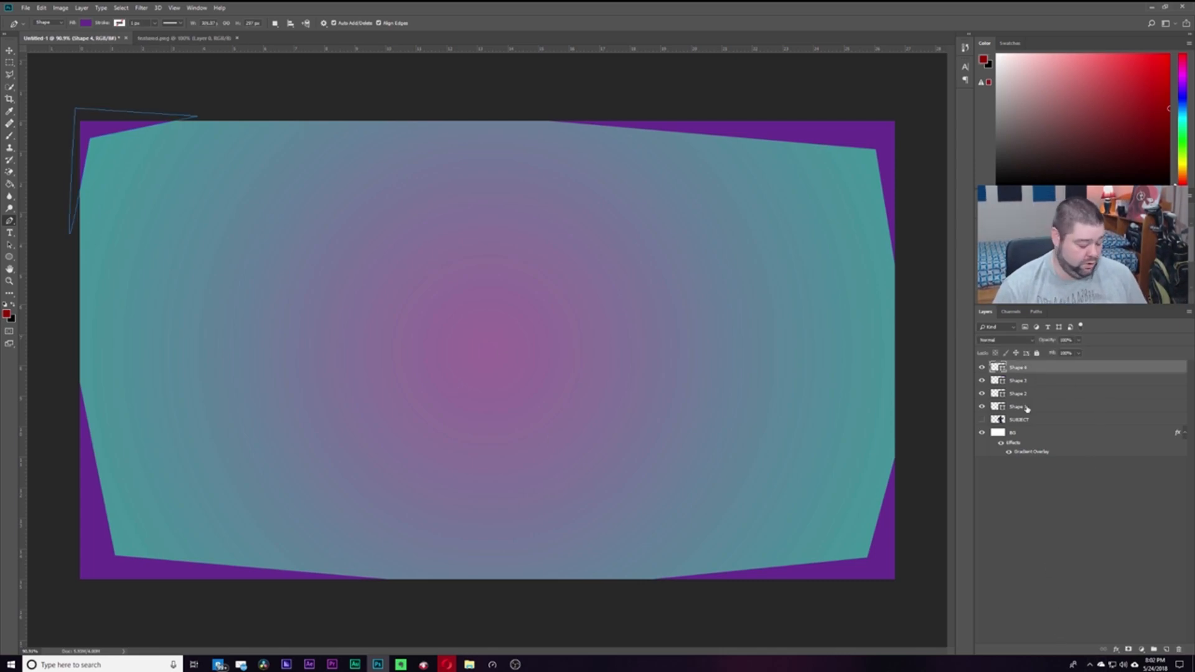
left_click(1027, 408, "shift")
right_click(1027, 408)
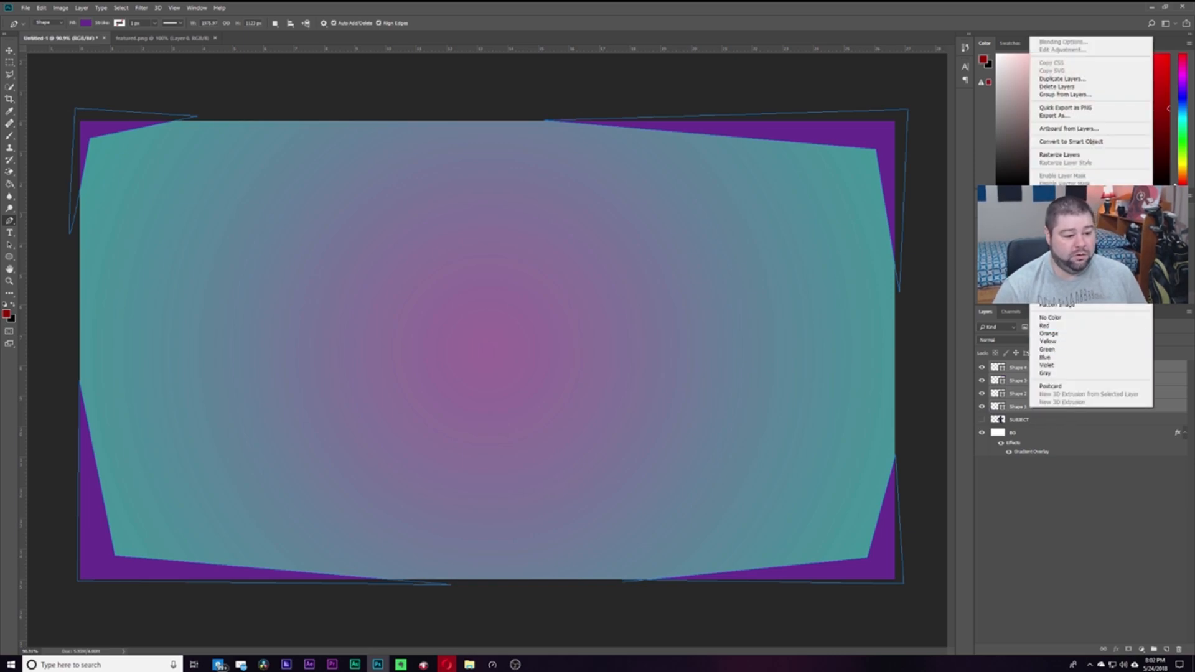
left_click(1089, 290)
left_click(983, 368)
left_click(982, 368)
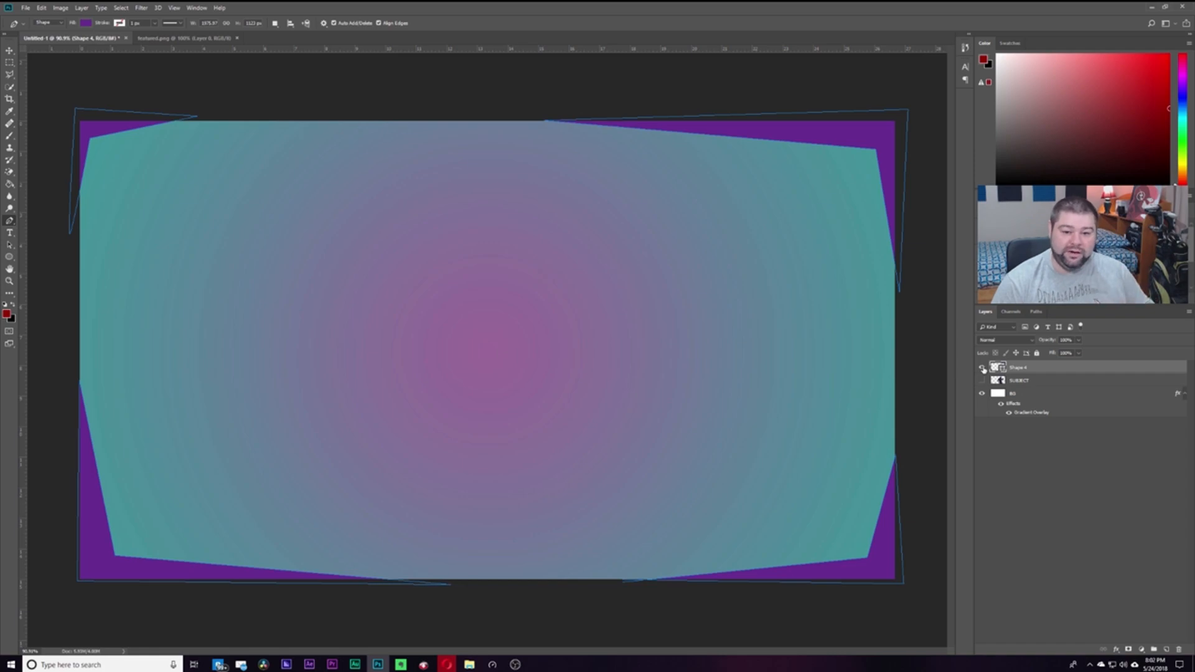
left_click(982, 368)
left_click(982, 368)
Show the SUBJECT layer and move the character to the left side of the canvas
left_click(982, 381)
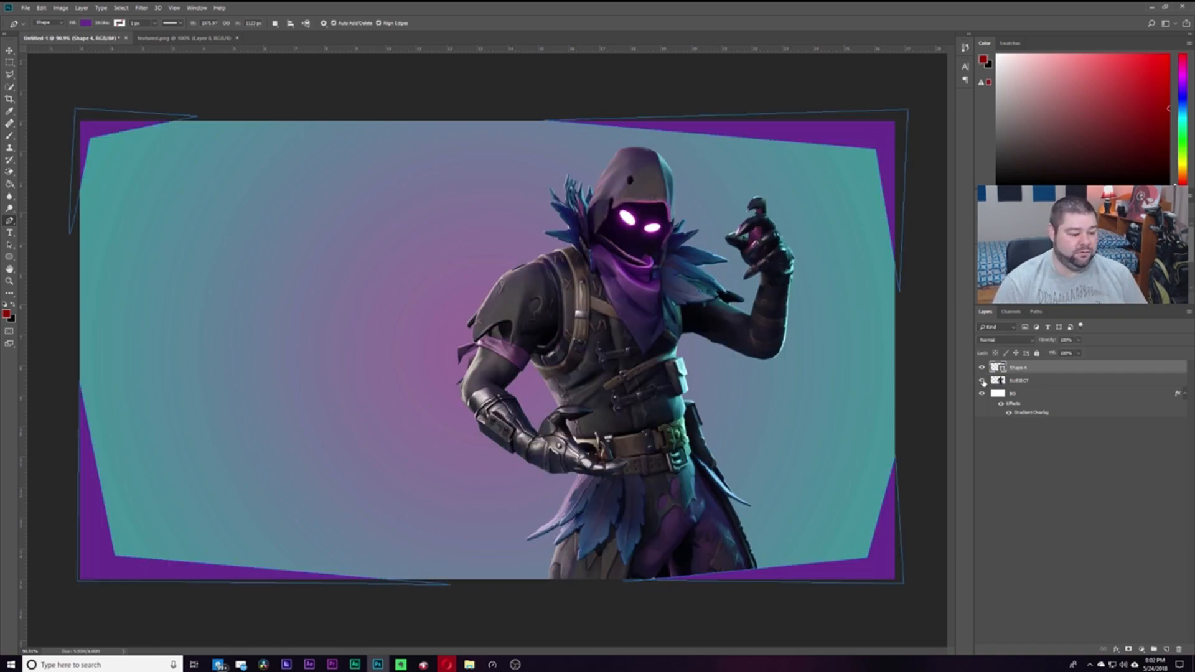
left_click(1037, 558)
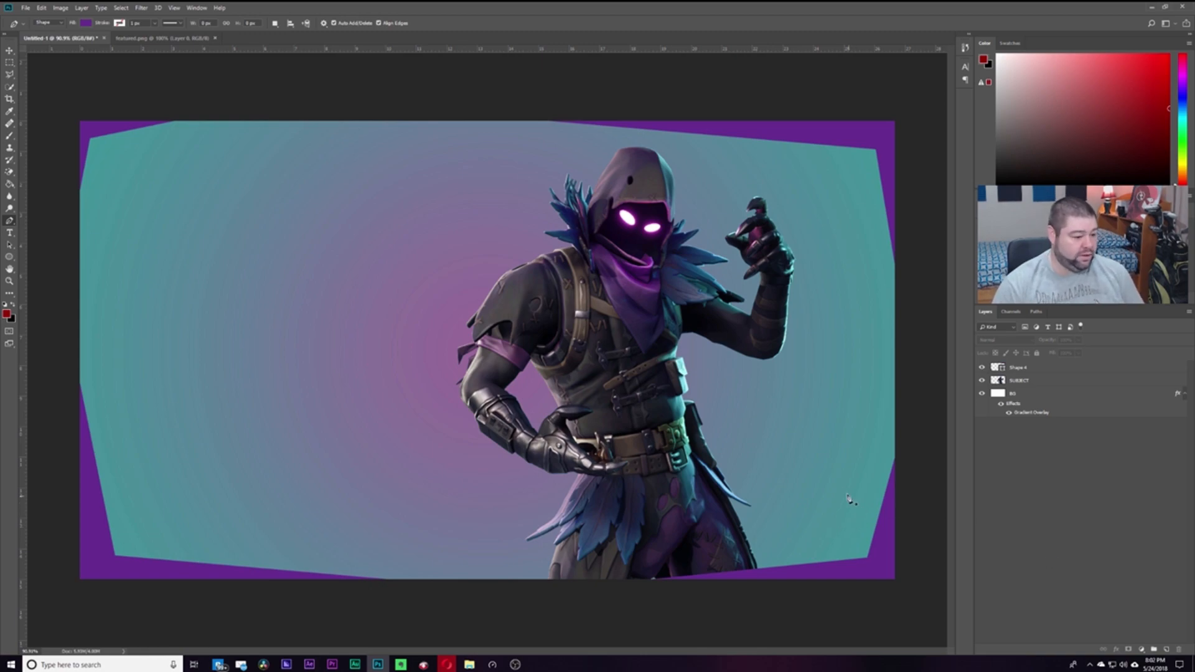
left_click(1014, 381)
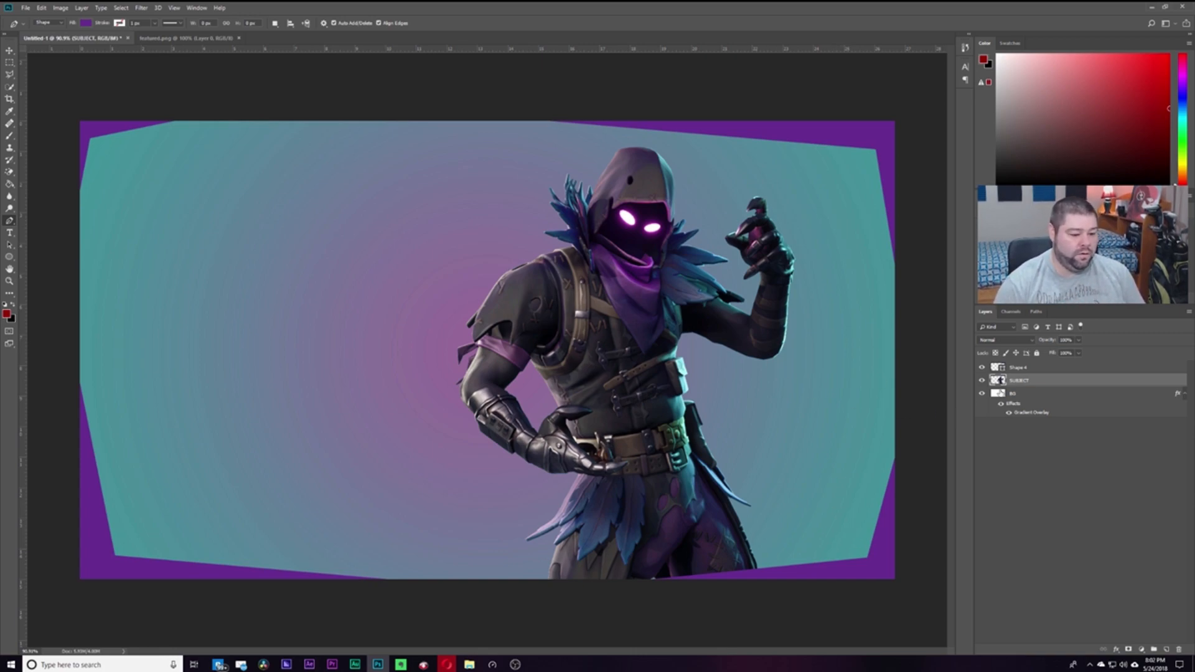
key("m")
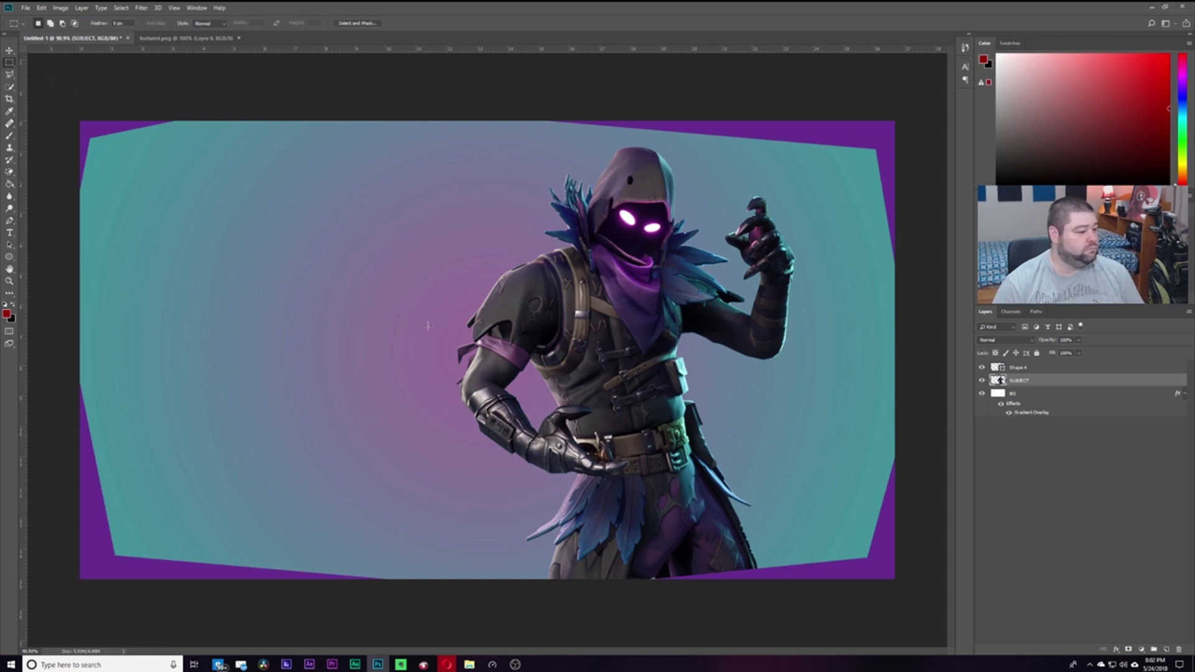
left_click_drag(589, 436, 236, 438)
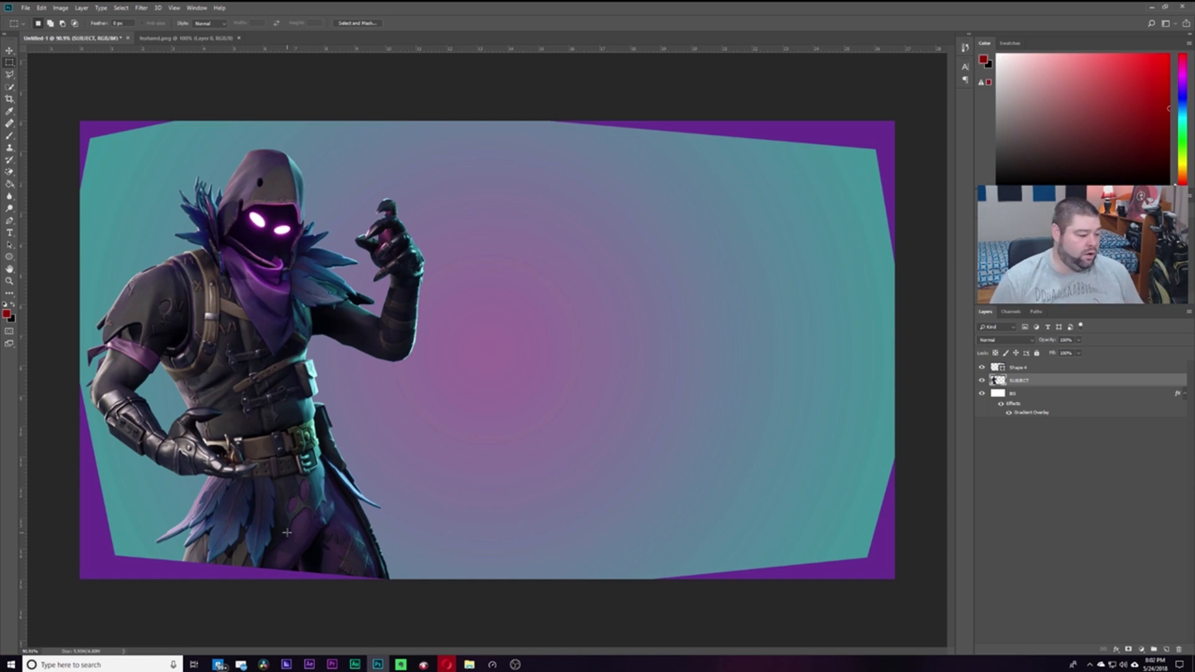
double_click(1176, 369)
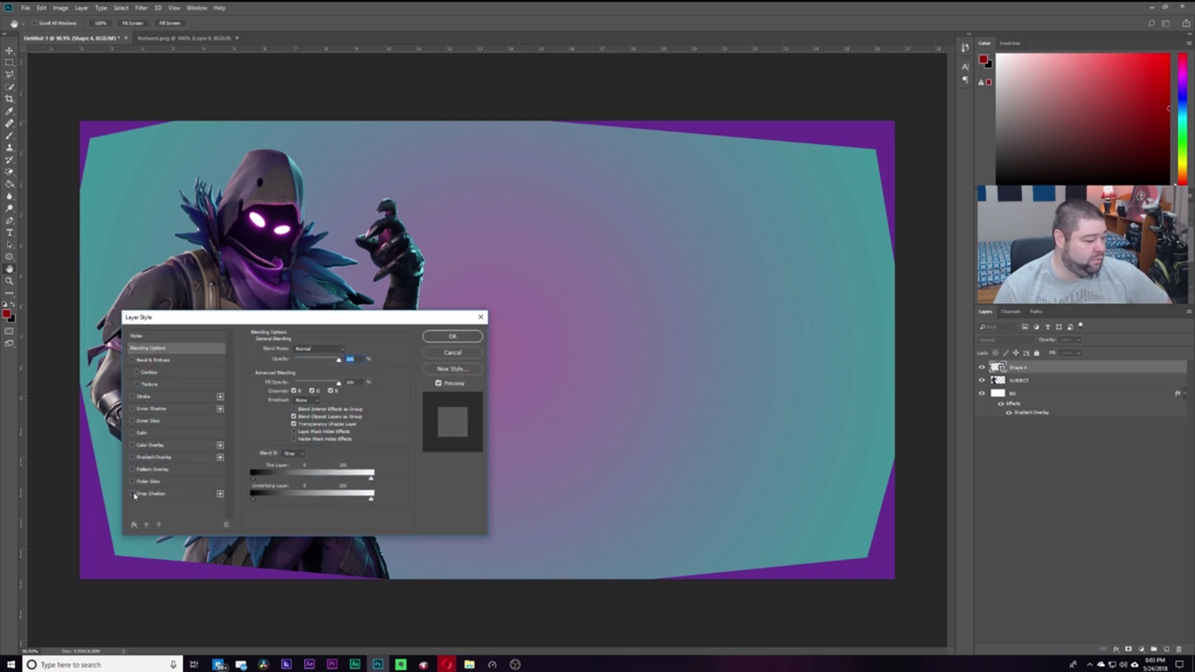
left_click(133, 494)
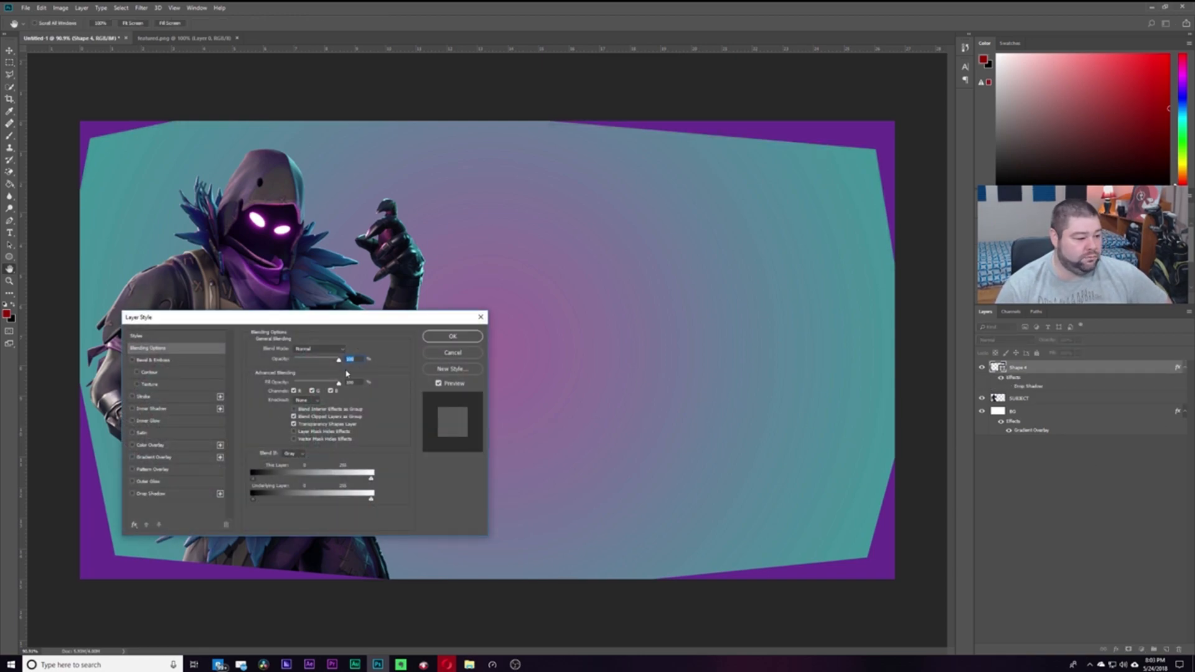
left_click(459, 356)
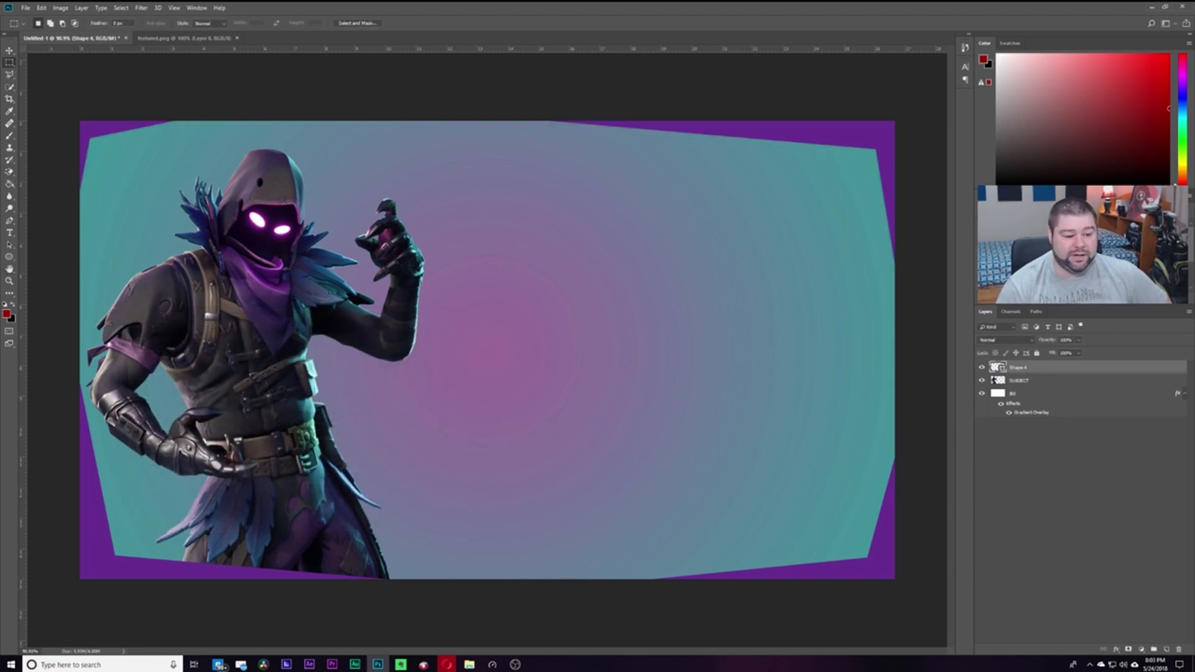
Add a black Multiply Drop Shadow to the merged corner shape layer
double_click(1182, 371)
left_click(133, 494)
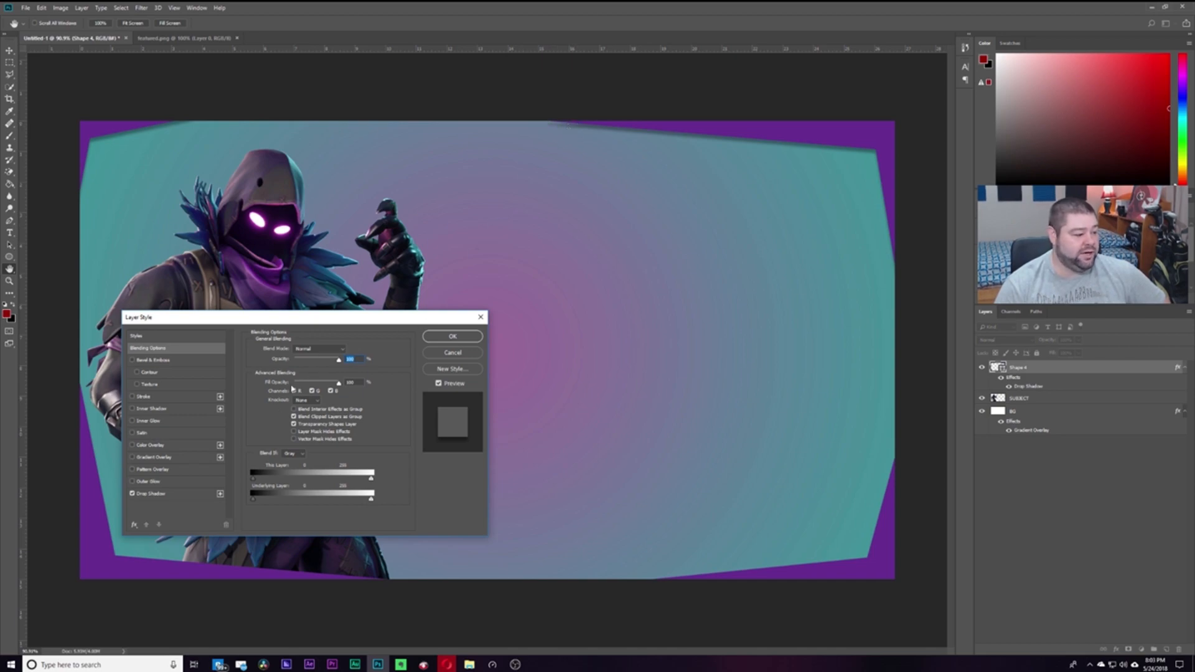
left_click(153, 494)
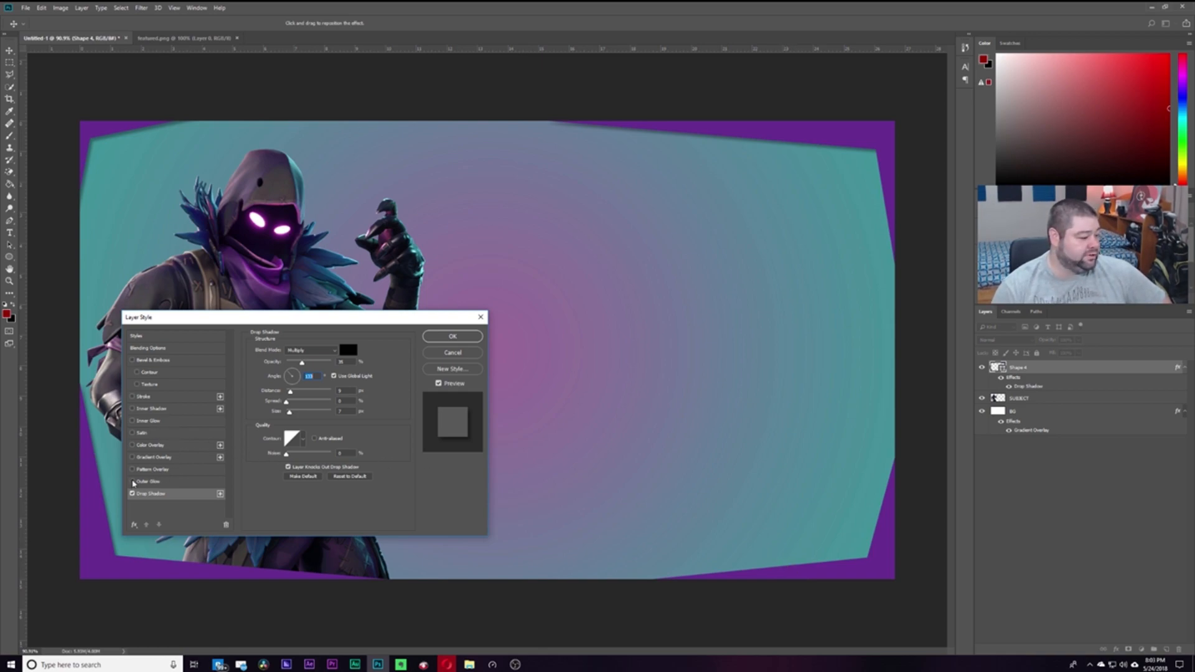
Add an Outer Glow to the corner shape layer and set the glow colour to white, ffffff
left_click(132, 482)
left_click(147, 483)
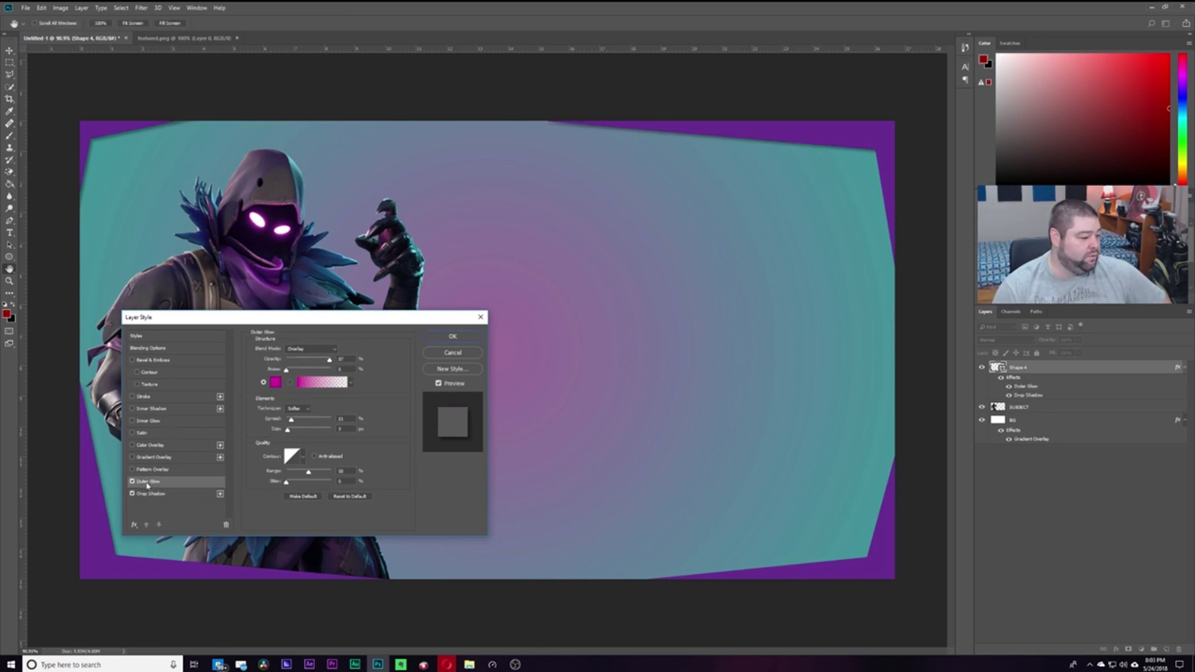
left_click(274, 383)
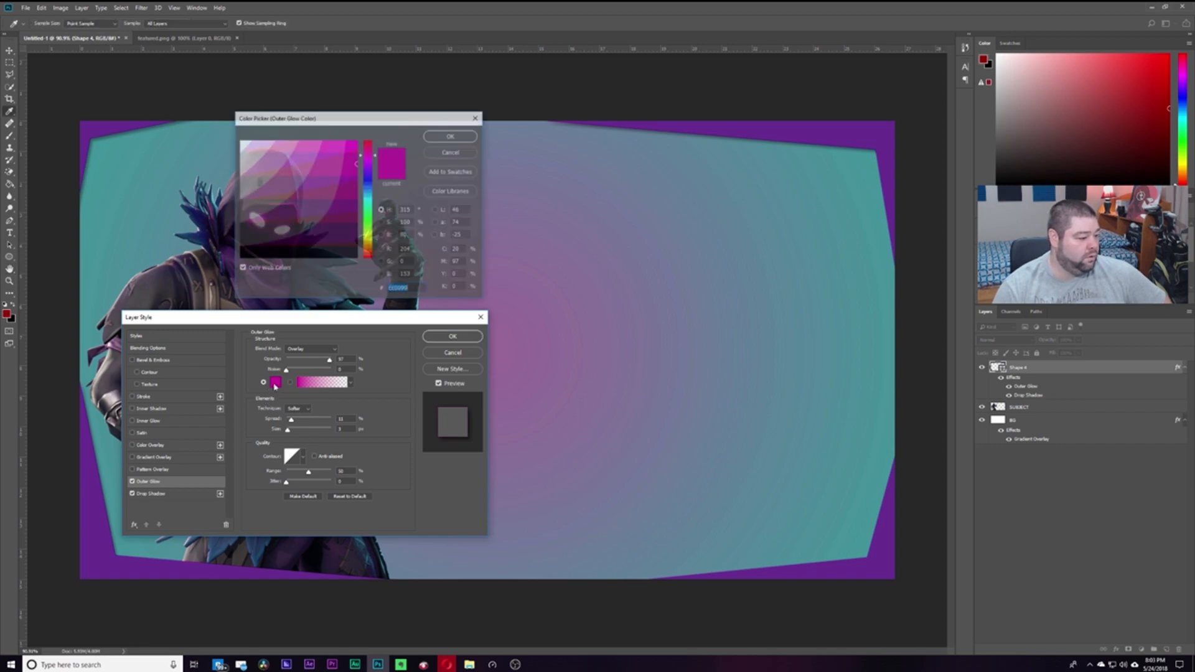
left_click_drag(402, 119, 622, 129)
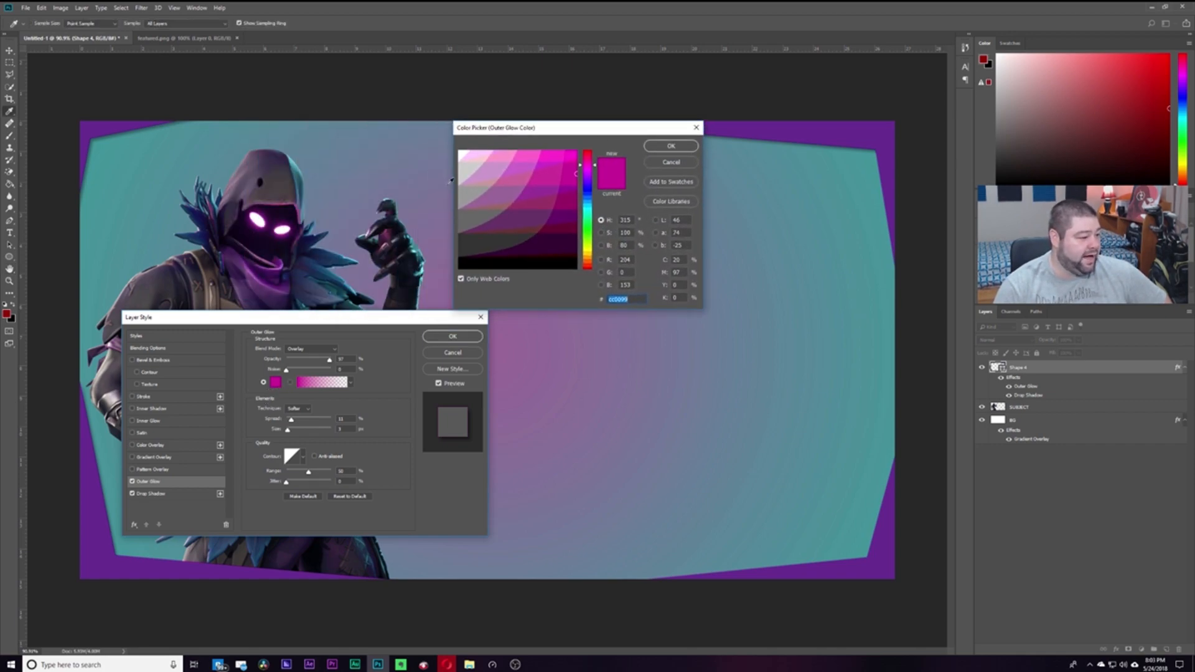
type("ffffff")
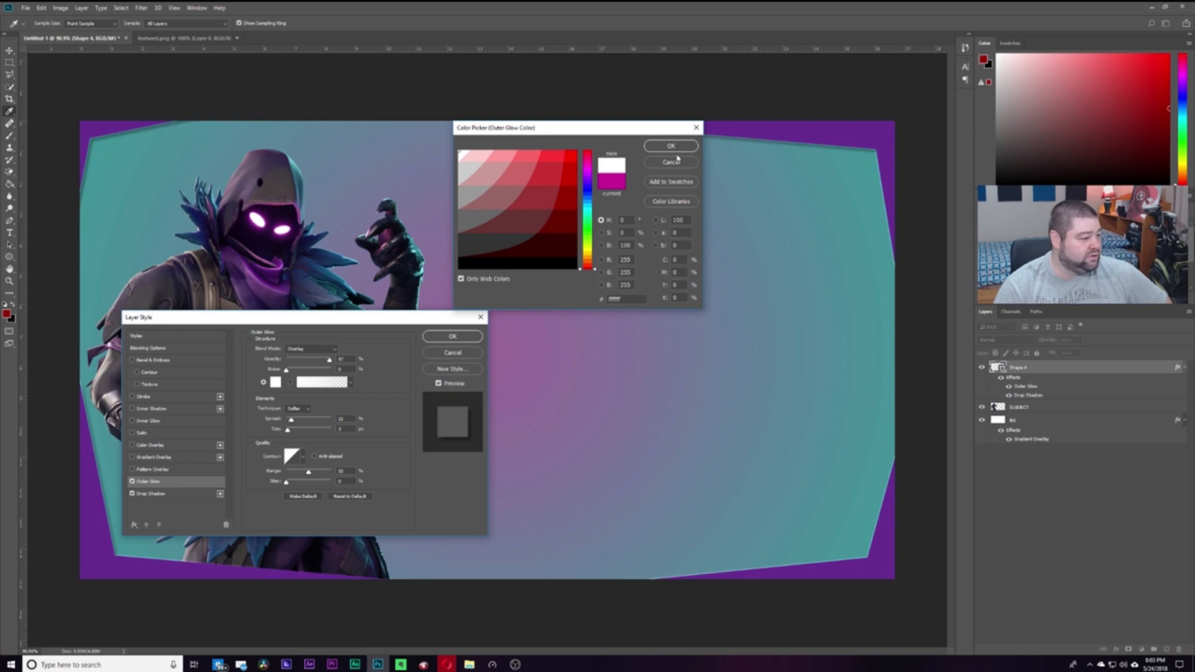
left_click(671, 146)
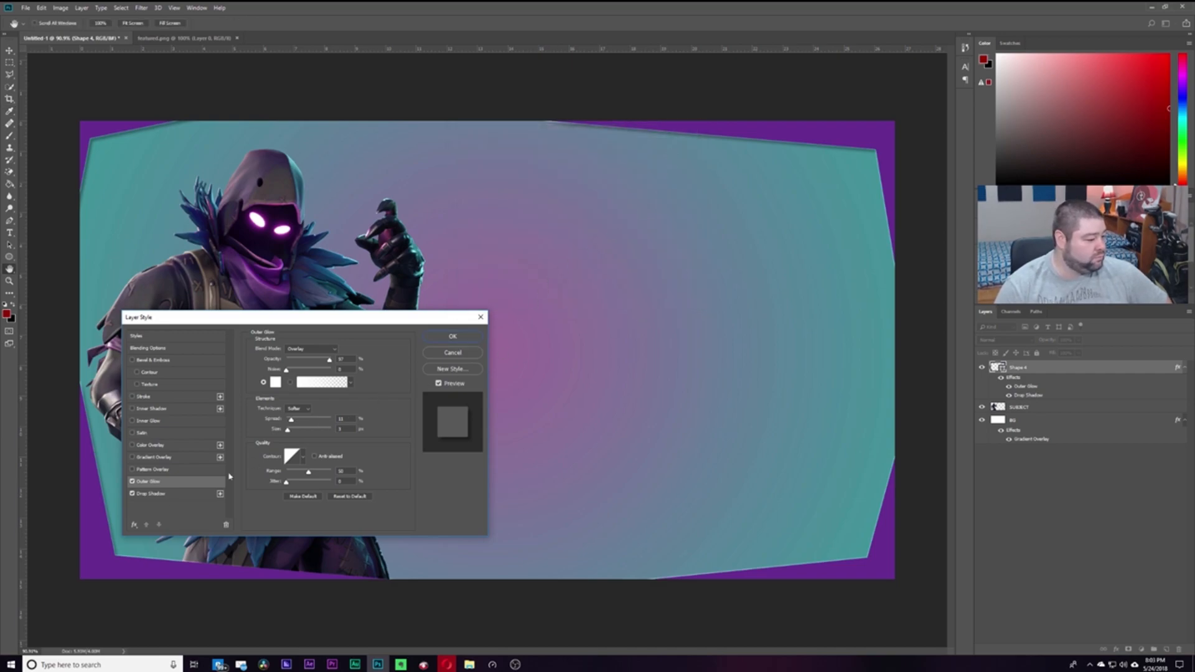
Change the outer glow colour to the pinkish purple cc66cc, sampled from the edge of the character's glowing eye
left_click(275, 382)
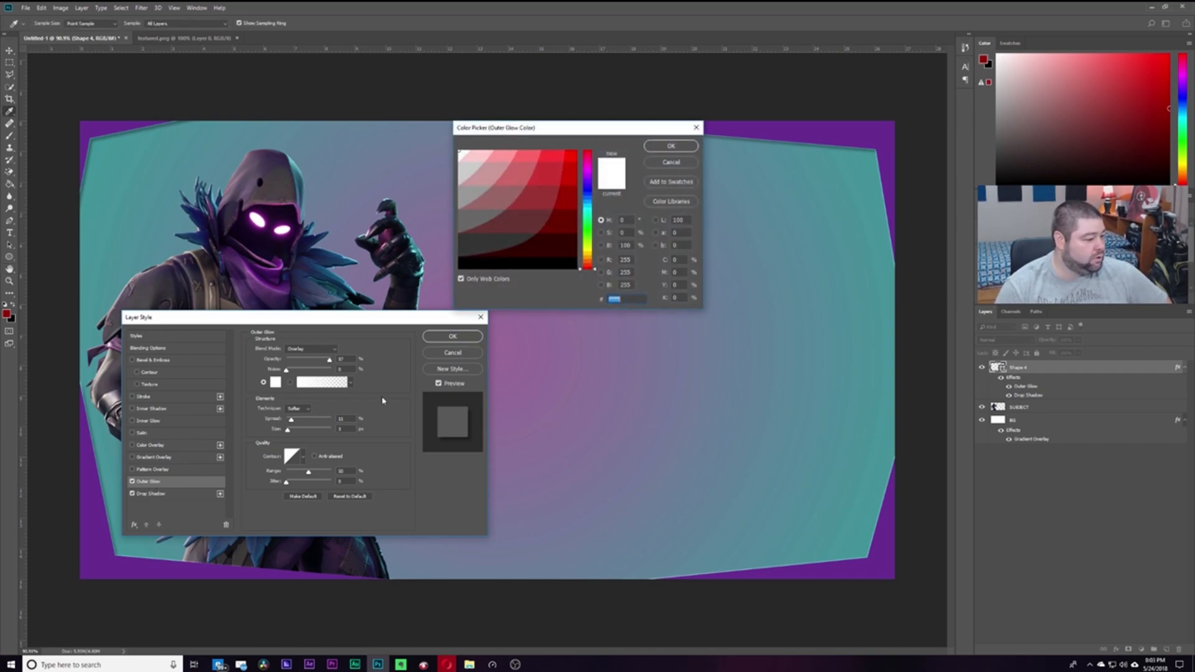
left_click(258, 214)
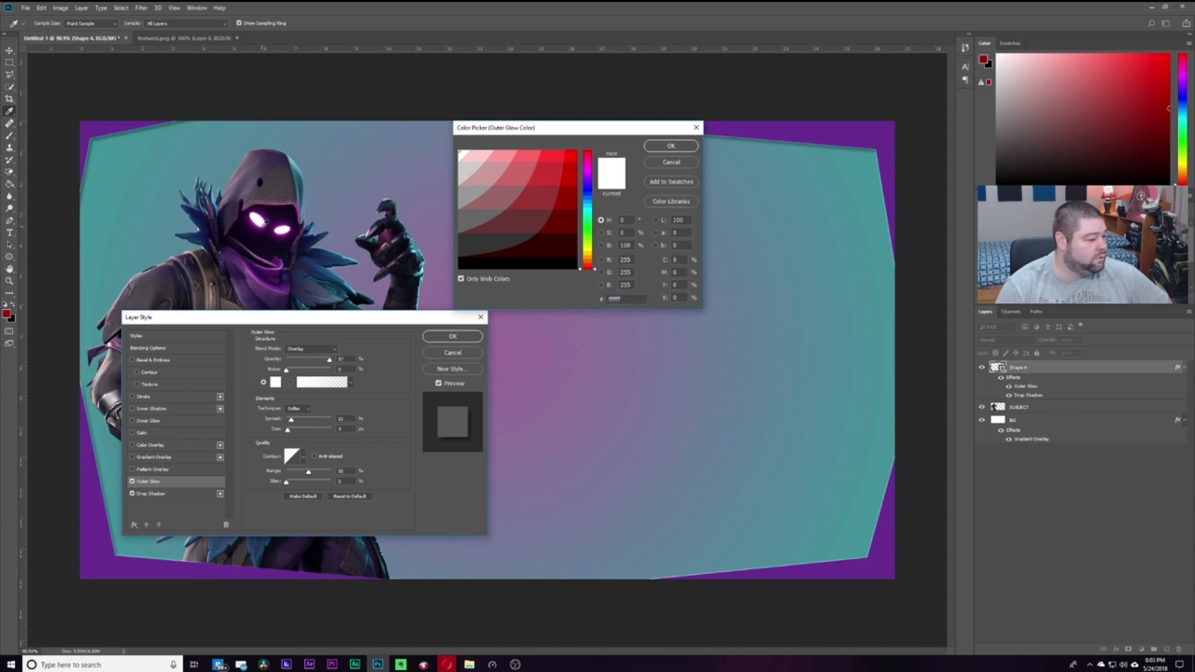
left_click(265, 222)
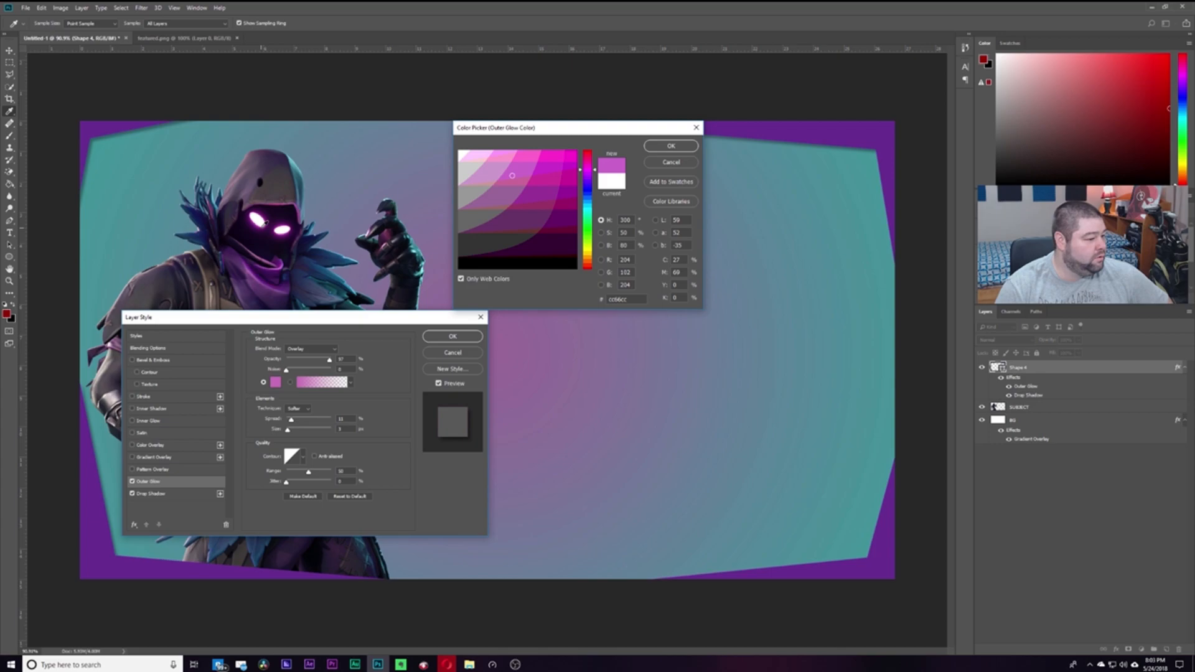
left_click(672, 146)
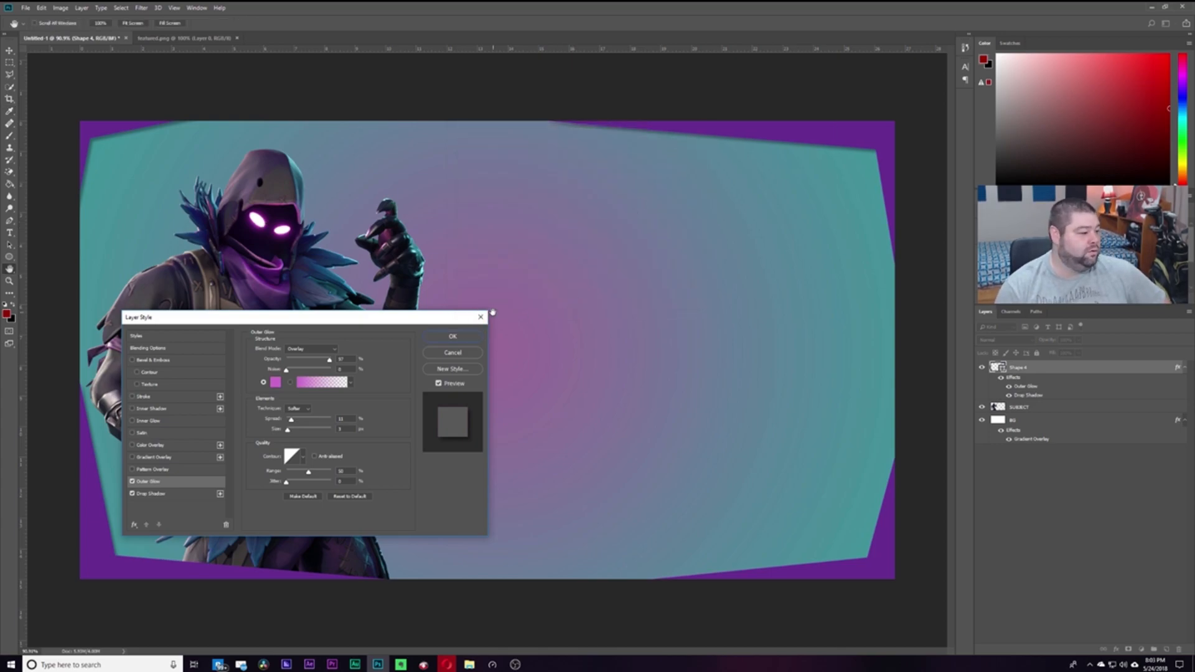
left_click(481, 317)
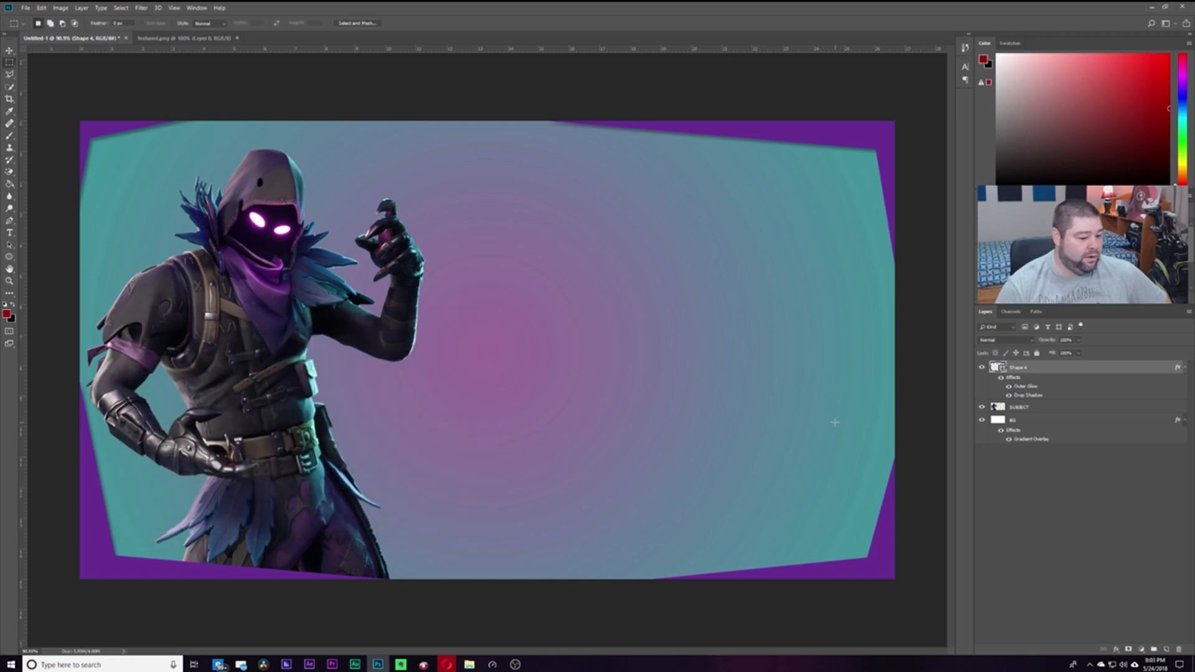
Enlarge the corner shape's outer glow and set it to Normal blend mode at 100% opacity
double_click(1170, 375)
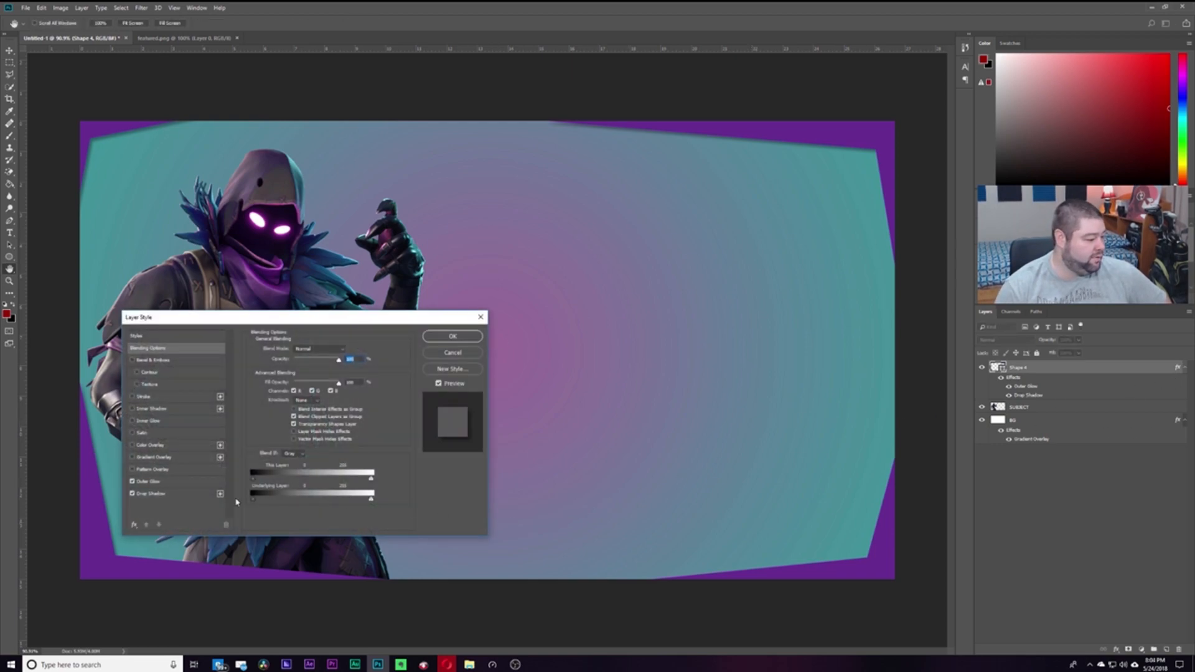
left_click(160, 482)
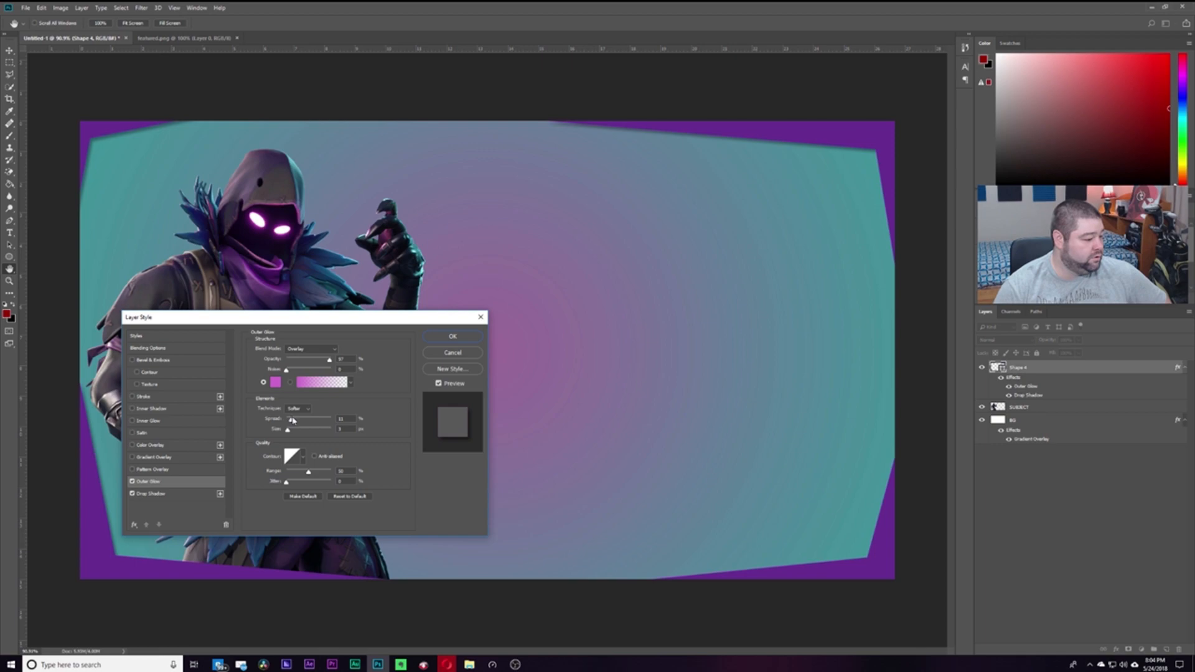
left_click_drag(290, 429, 298, 434)
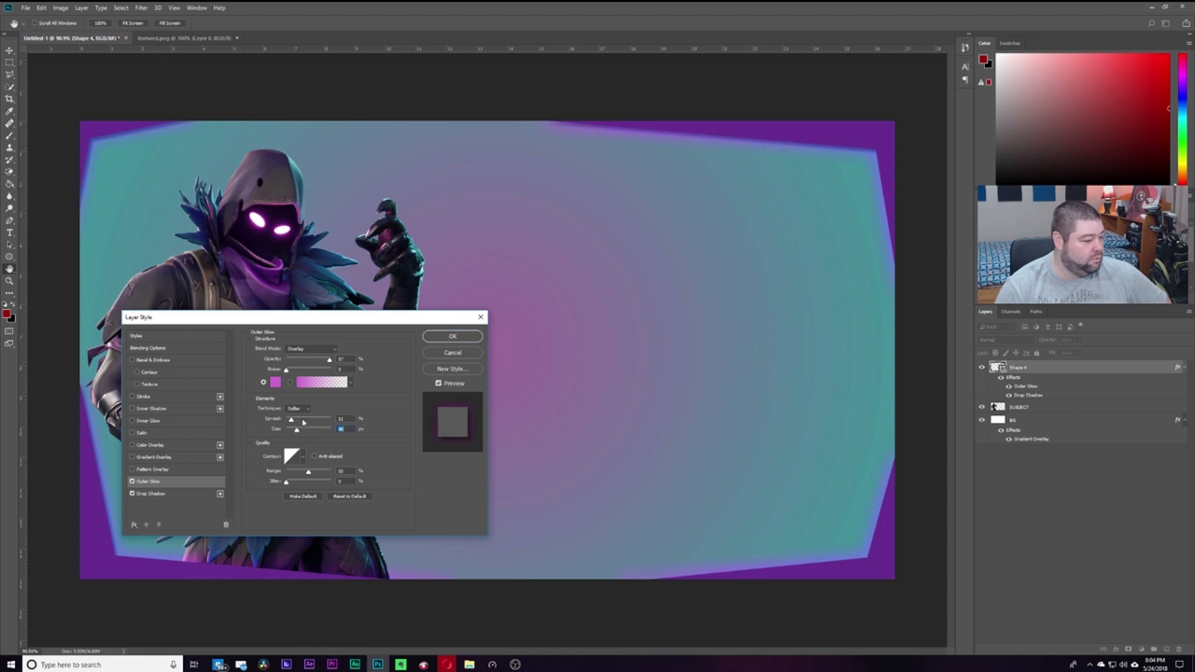
left_click(331, 349)
left_click(327, 361)
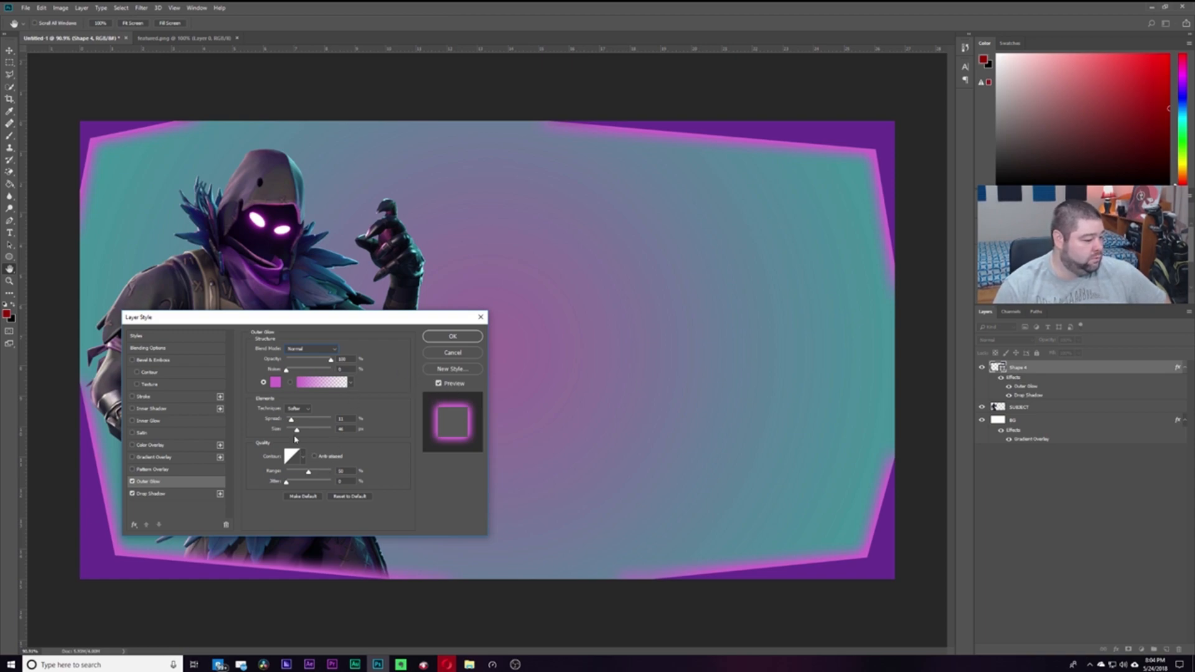
Soften the outer glow by raising its range and spread and slightly lowering its opacity
left_click_drag(291, 420, 292, 422)
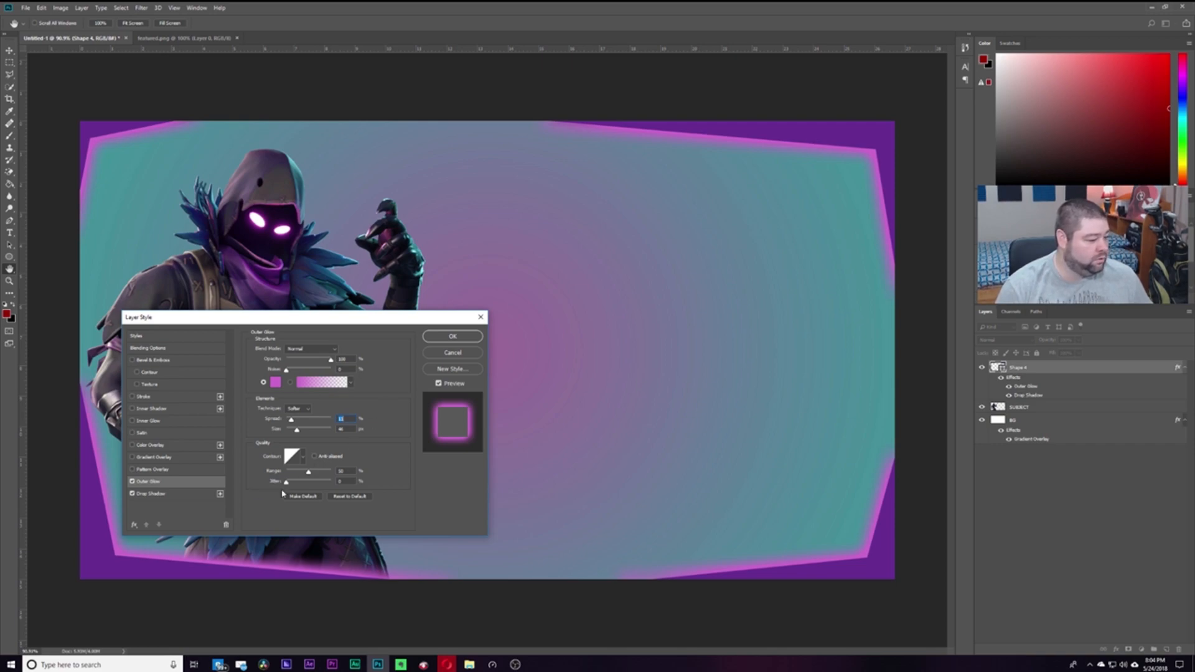
left_click_drag(308, 473, 317, 478)
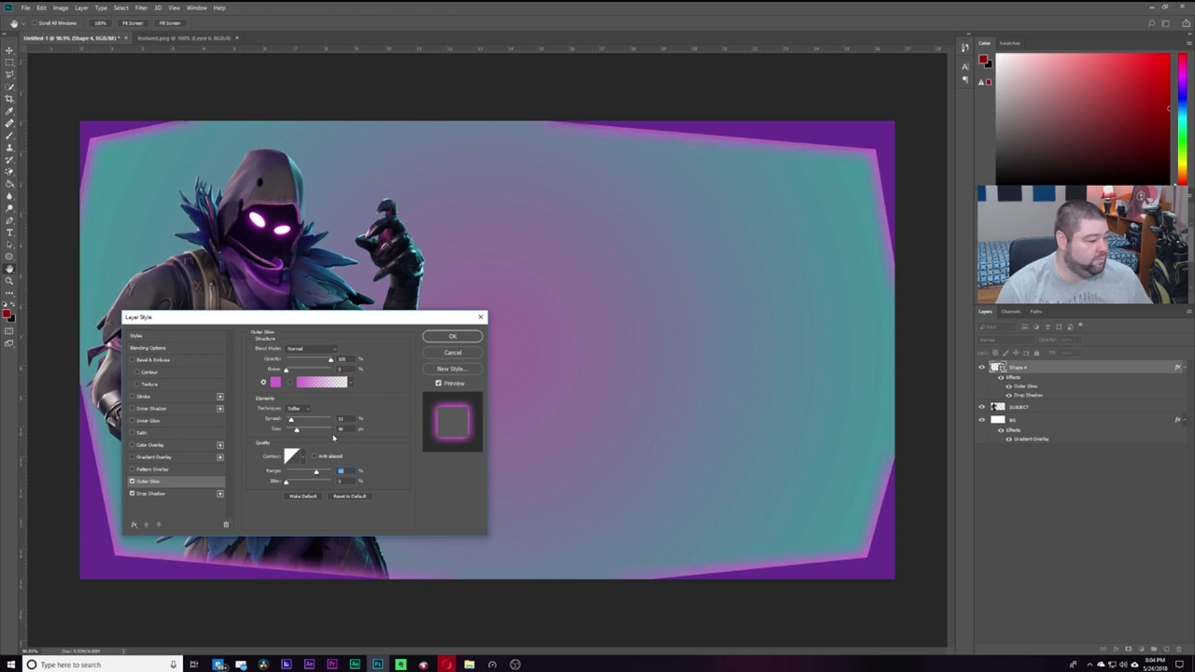
left_click_drag(291, 421, 297, 424)
left_click_drag(330, 360, 325, 363)
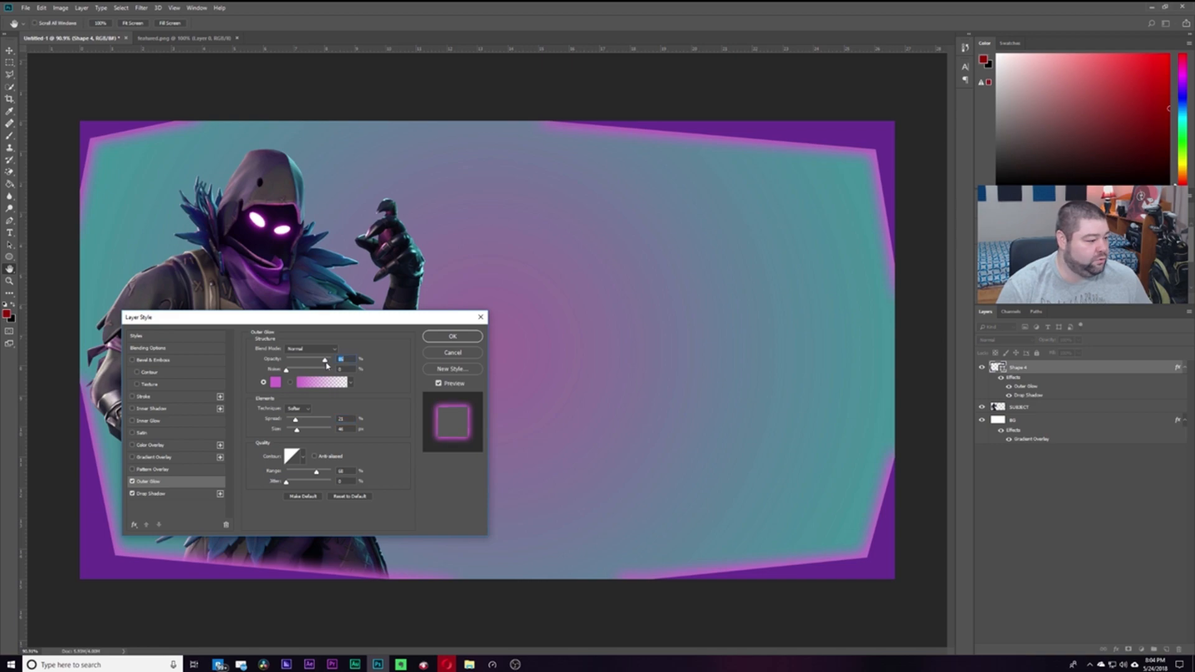
Try the Screen and Color Burn blend modes on the outer glow, settle on Lighter Color and apply the layer style
left_click(311, 348)
left_click(298, 429)
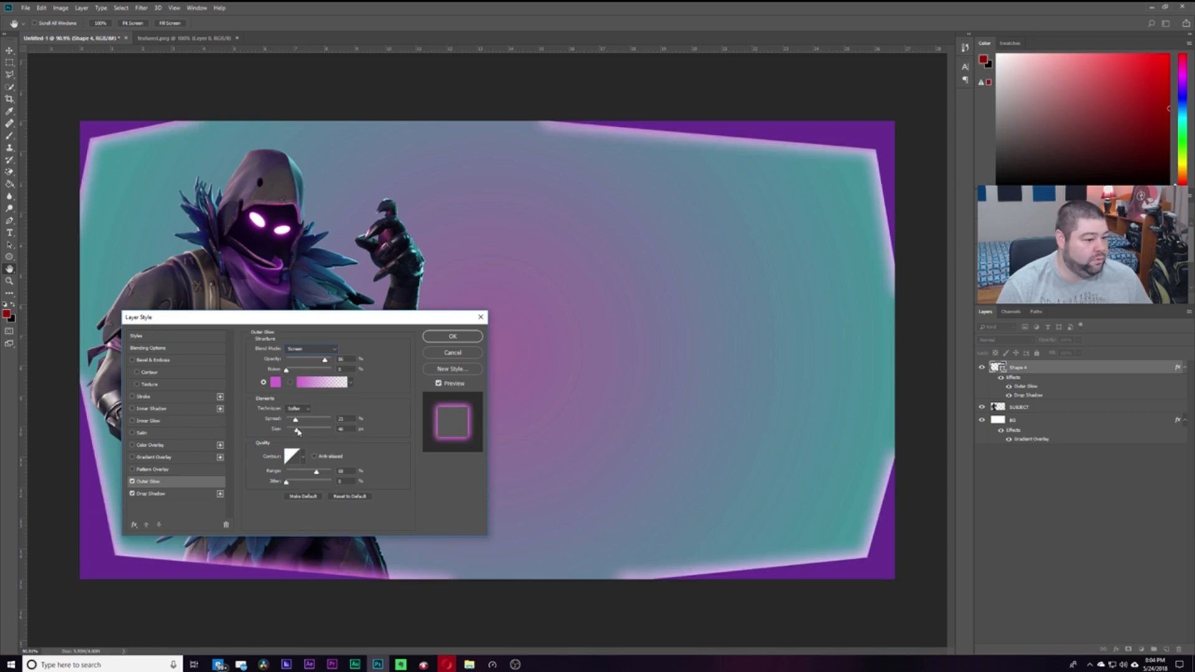
left_click(333, 350)
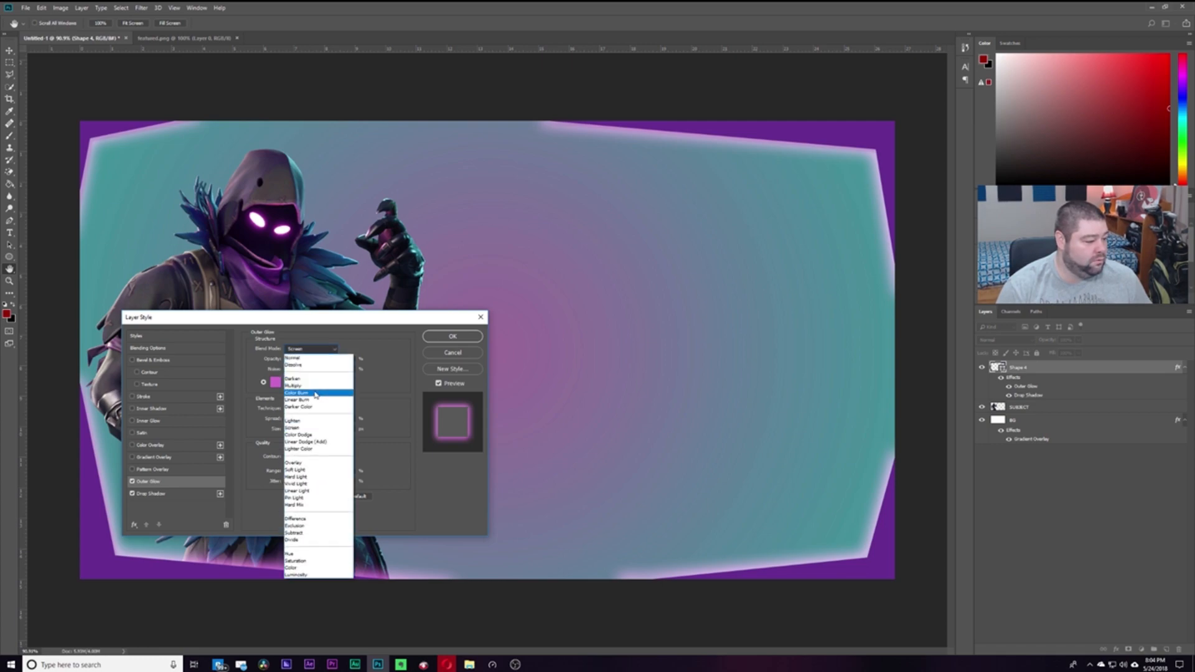
left_click(315, 395)
left_click(332, 349)
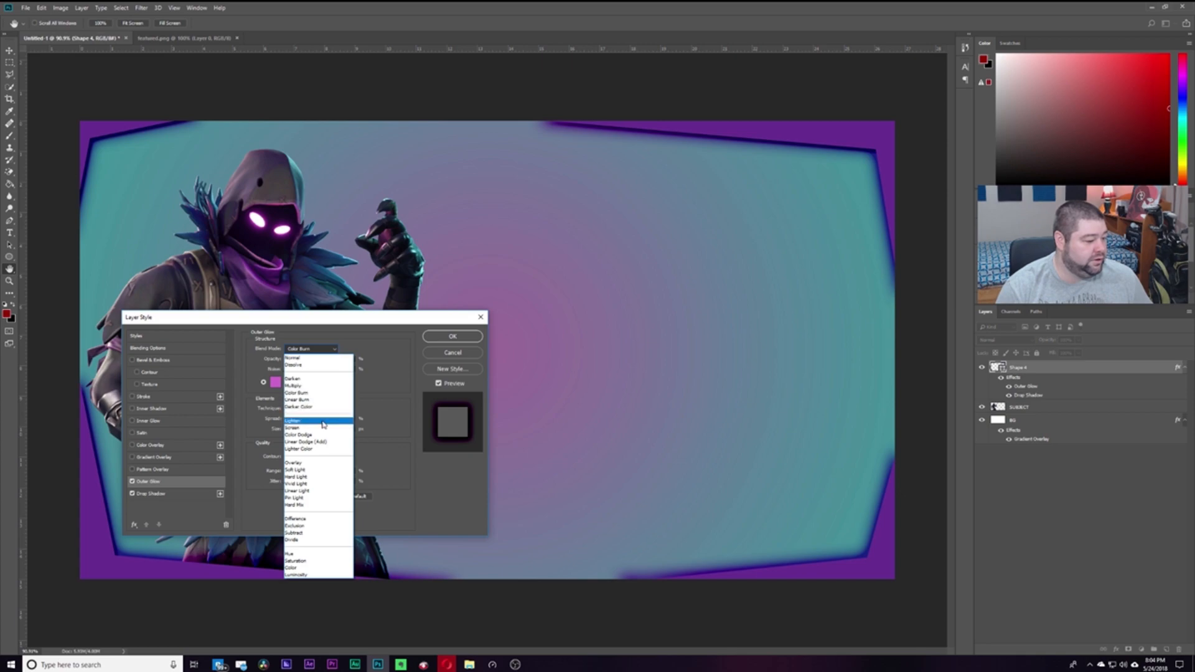
left_click(314, 449)
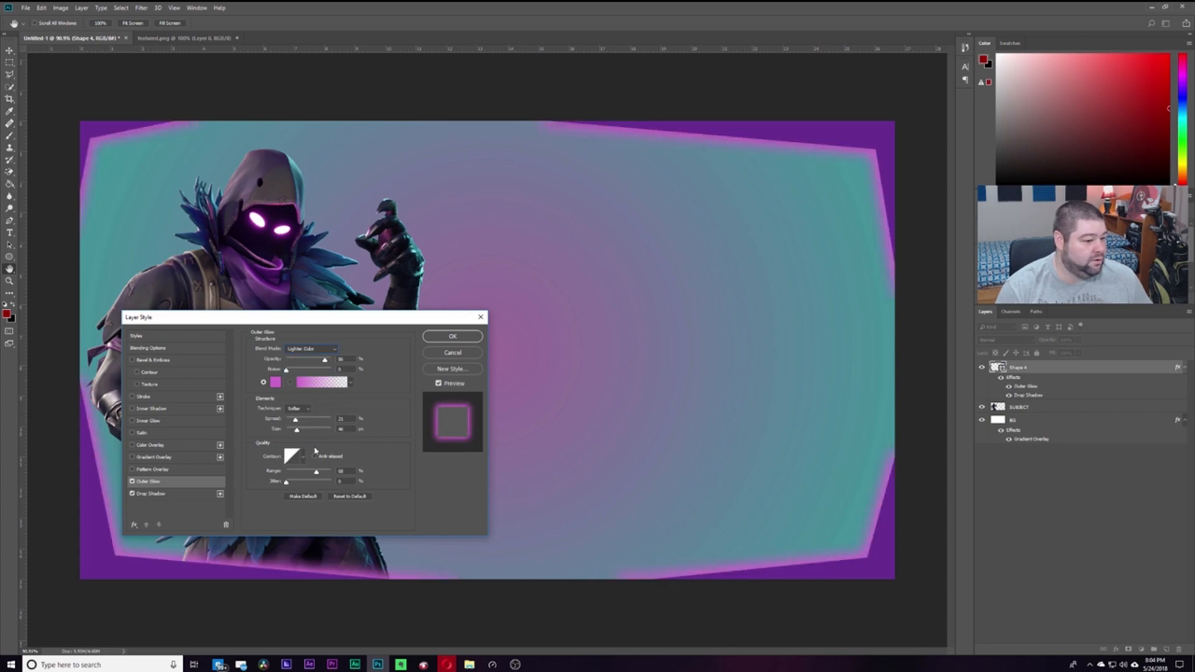
left_click(439, 339)
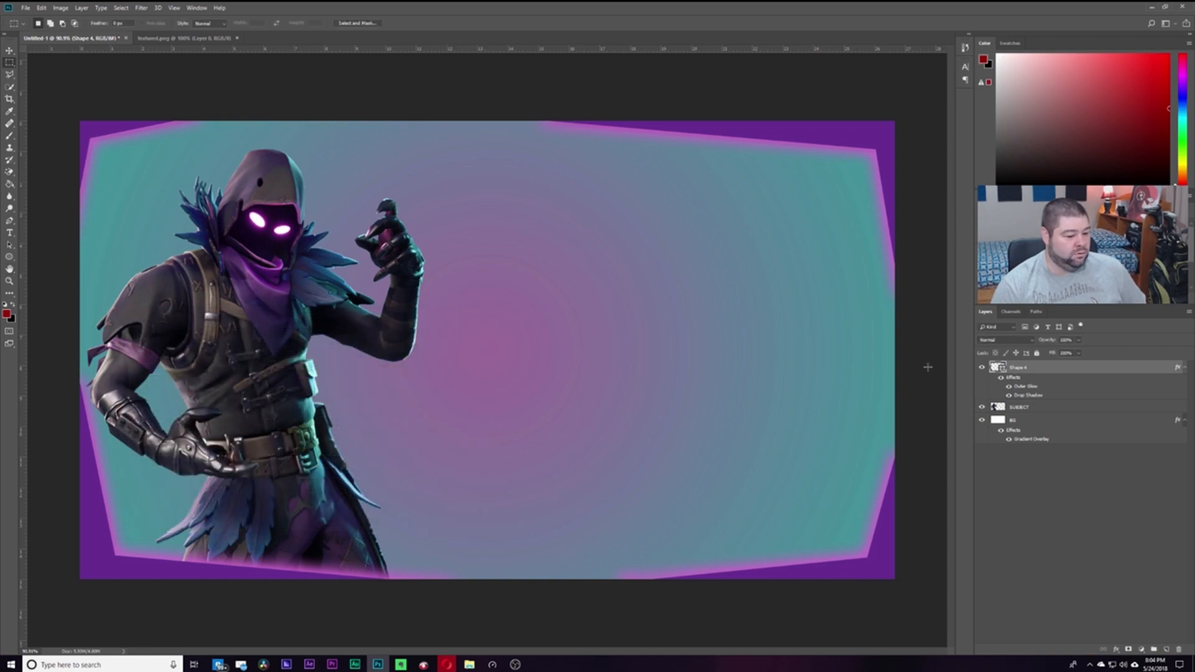
Add a black Multiply Drop Shadow to the SUBJECT layer, comparing the character with and without it
double_click(1179, 412)
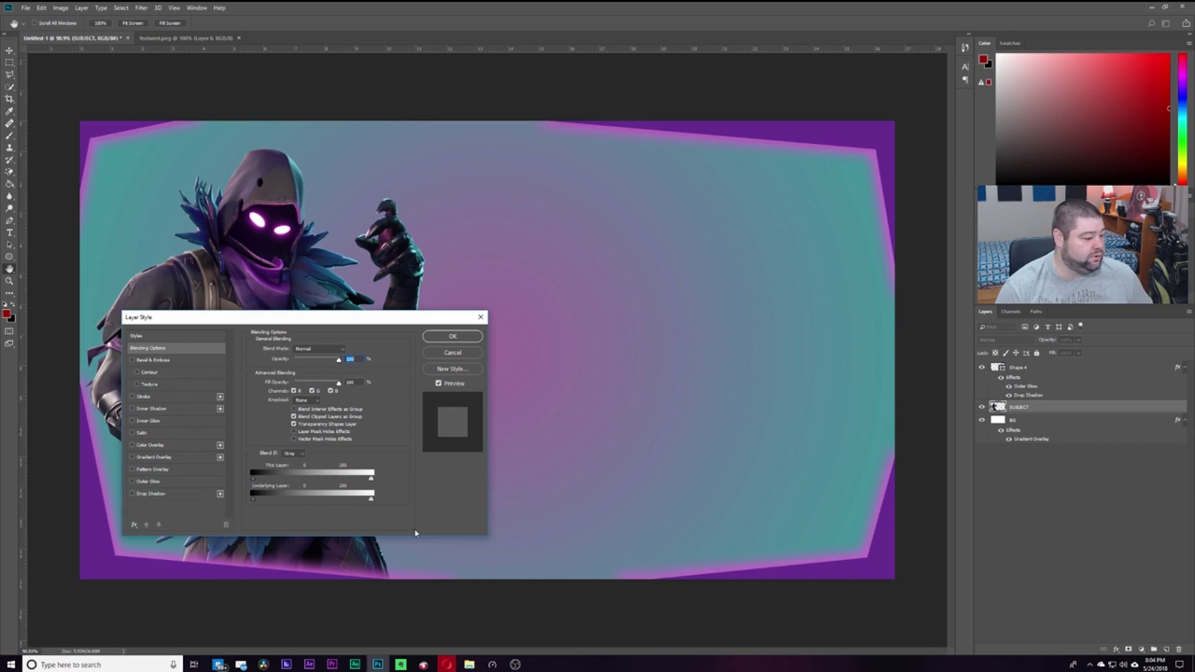
left_click(132, 493)
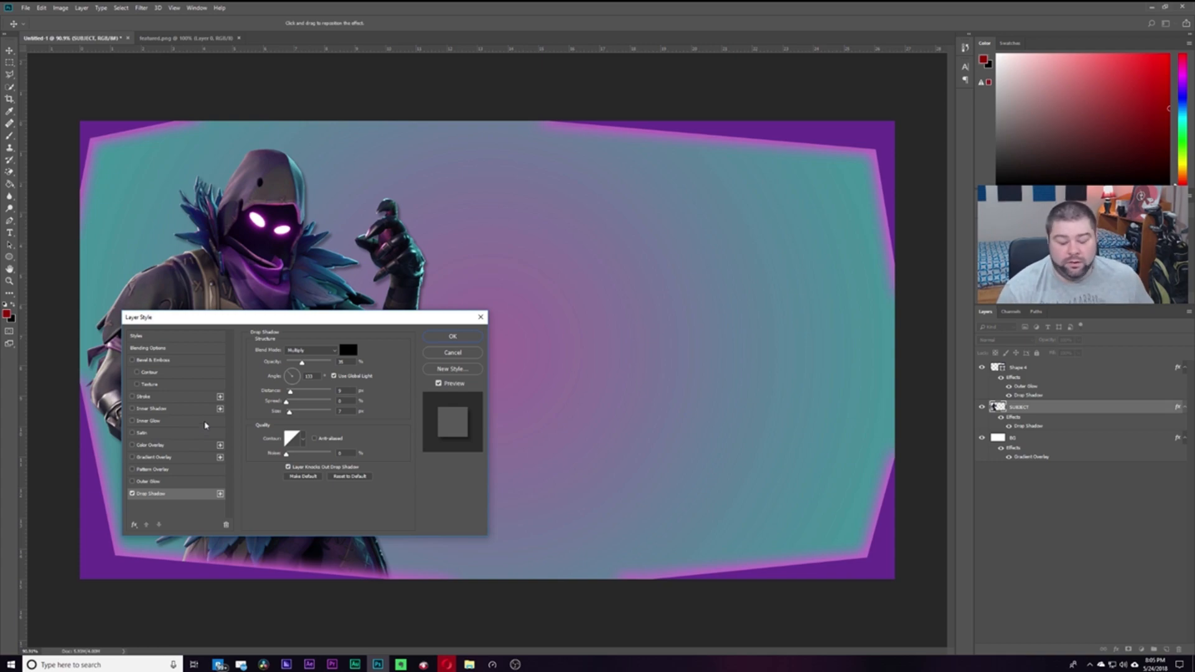
left_click(133, 495)
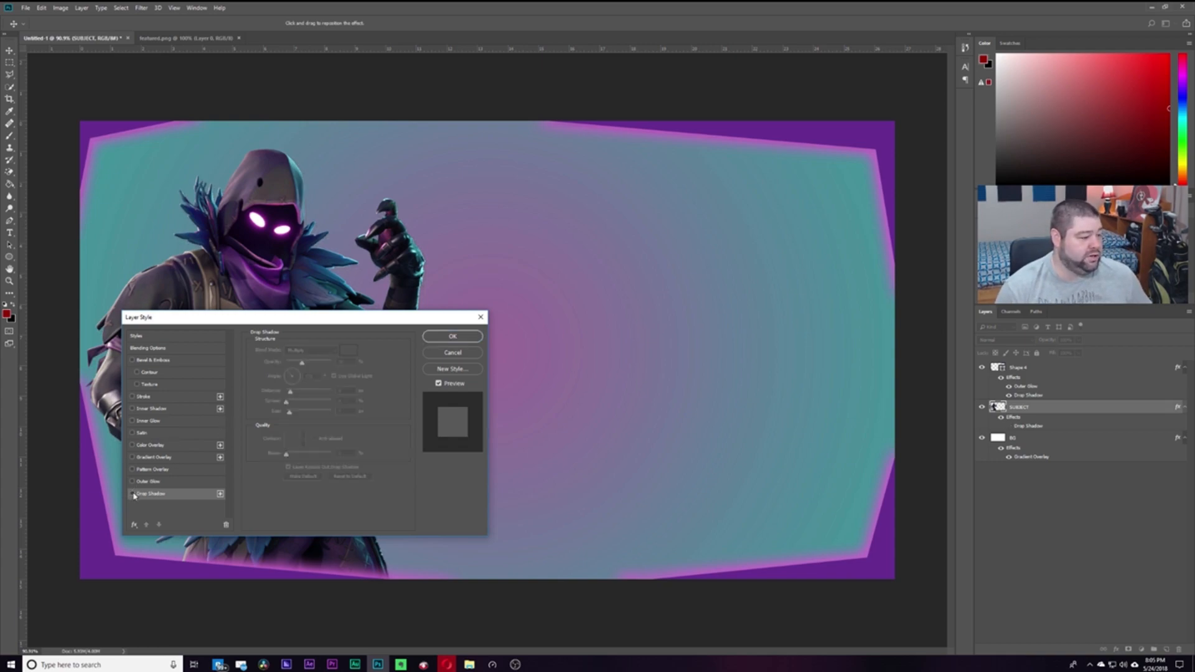
left_click(132, 494)
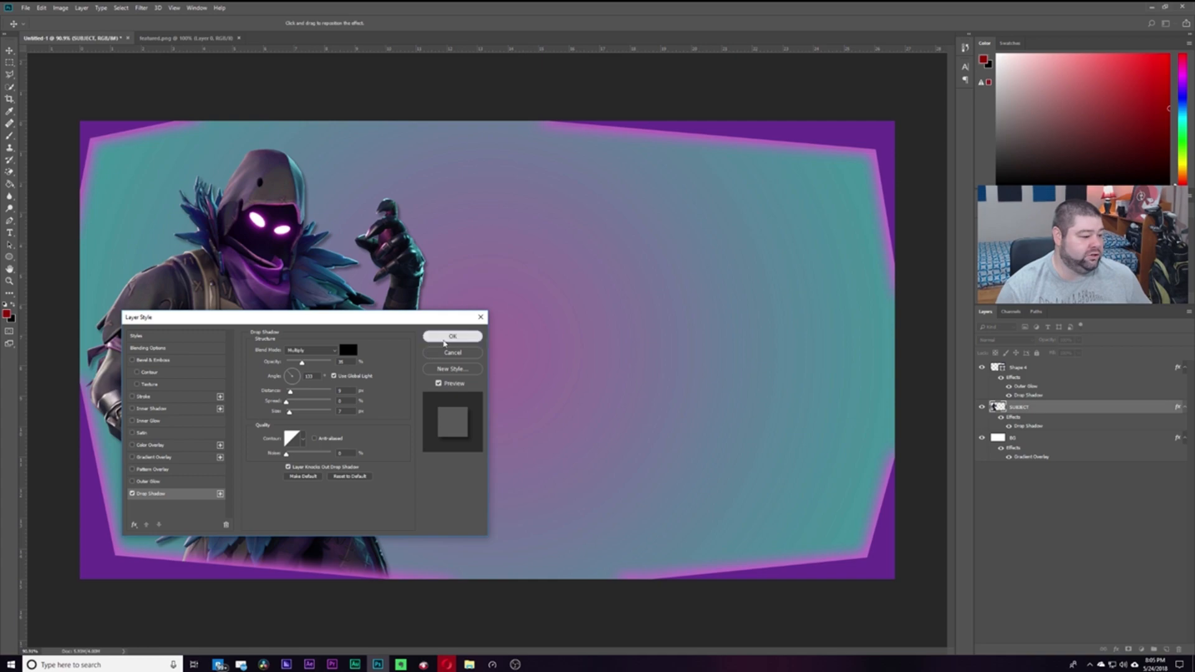
left_click(447, 339)
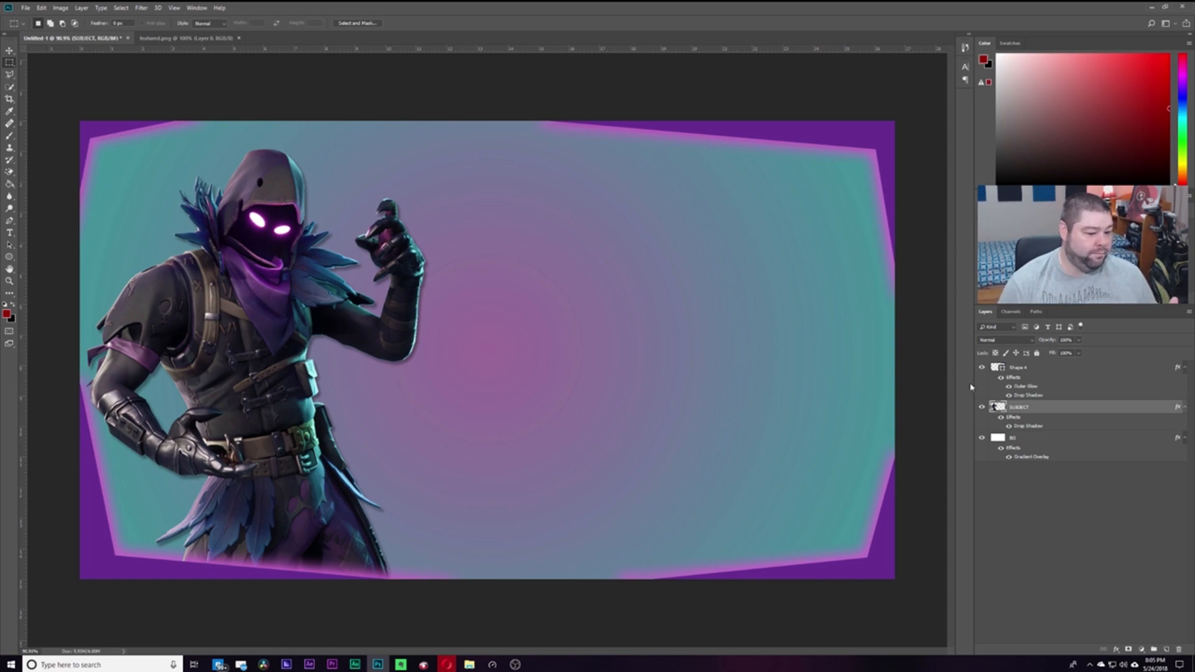
Hide all layers and show the background, character and corner shape one by one to review the composition
left_click_drag(982, 368, 982, 445)
left_click(982, 439)
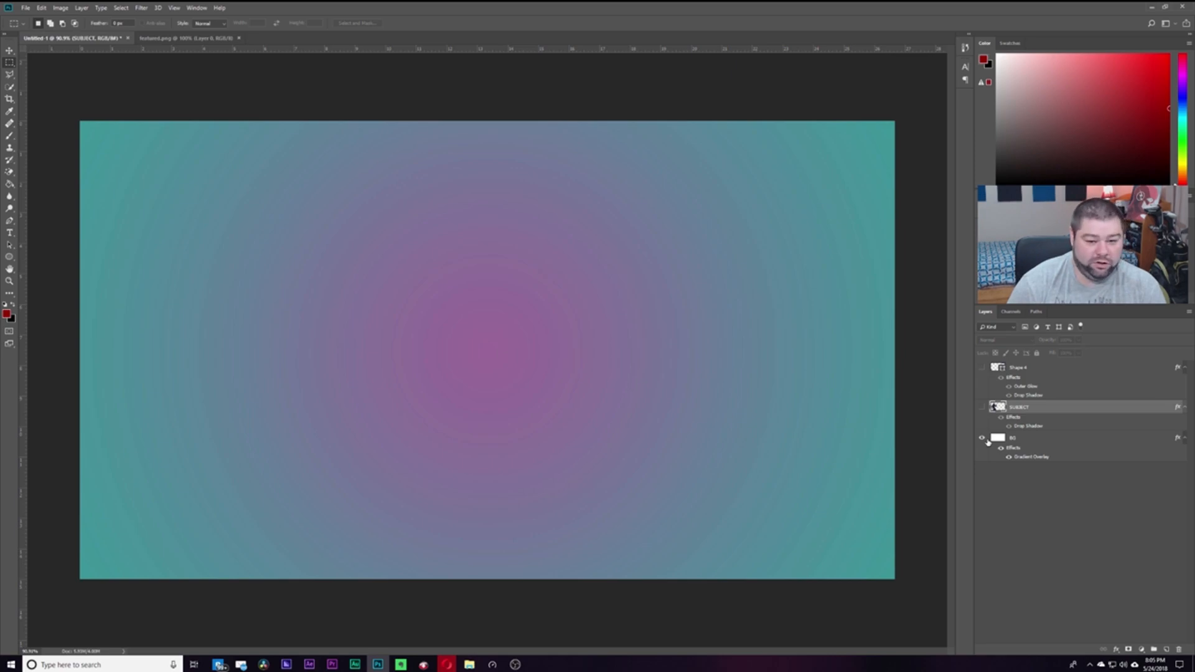
left_click(982, 408)
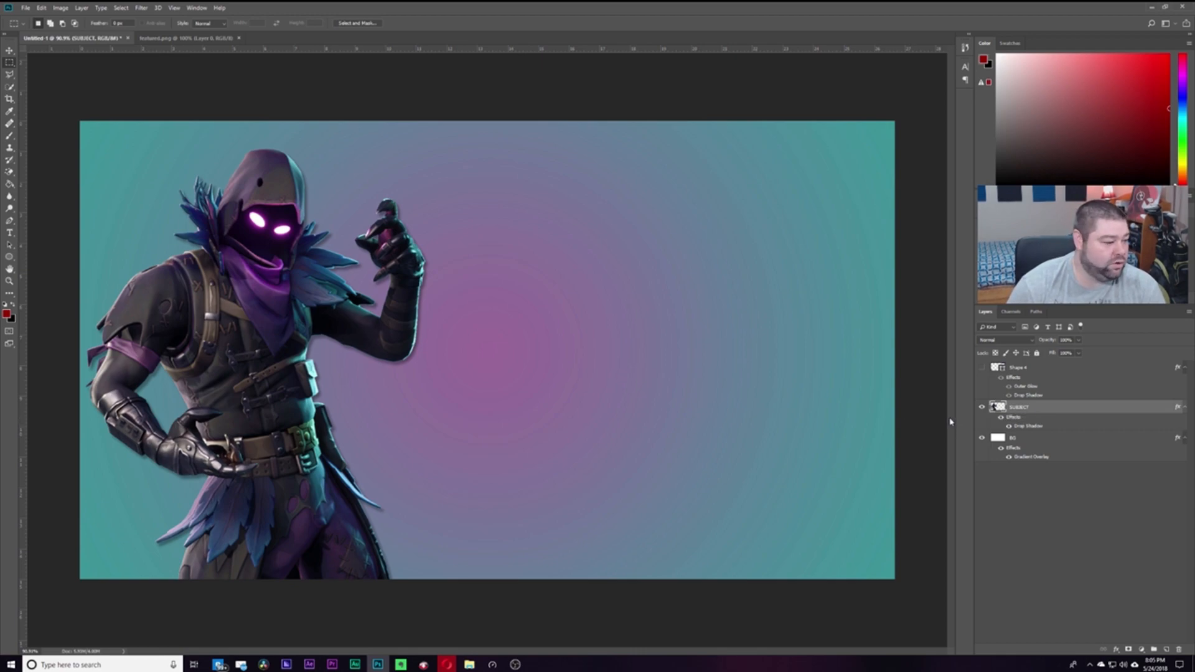
left_click(982, 368)
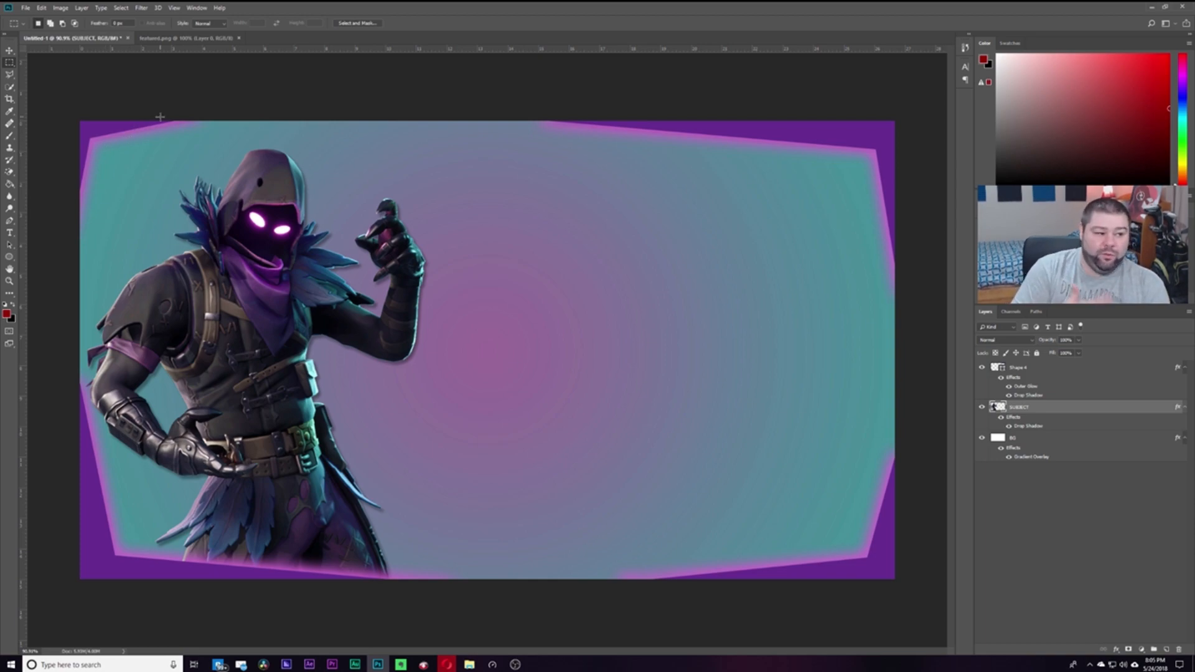
Rename the merged corner shape layer to BORDER
left_click(989, 512)
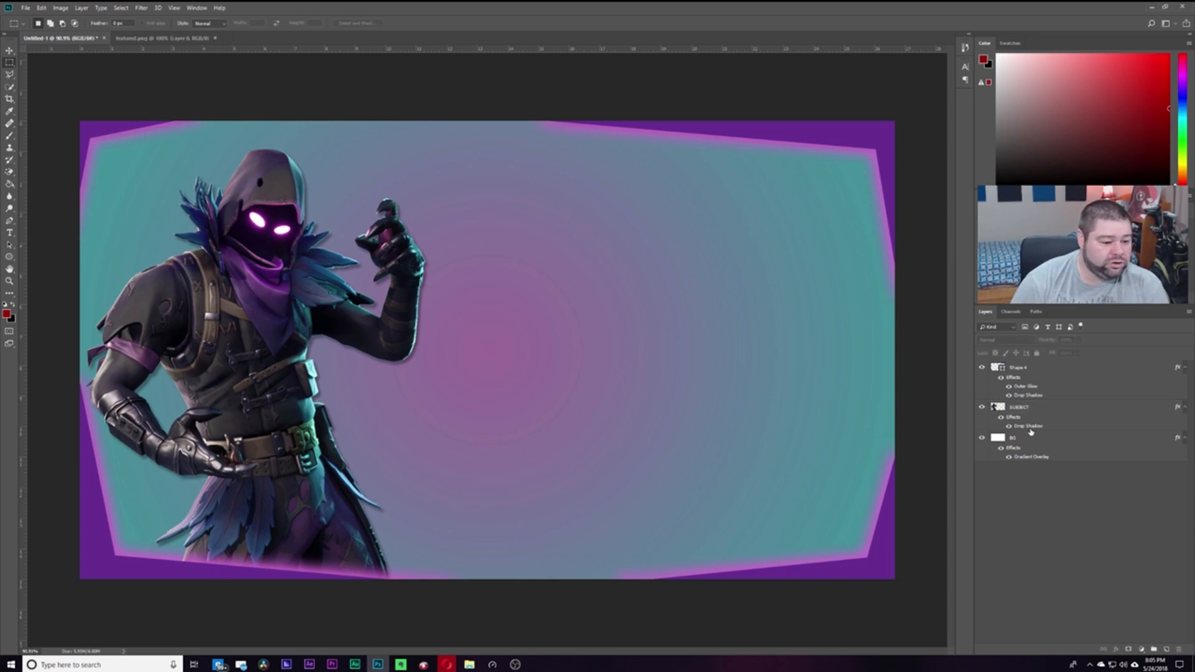
double_click(1019, 368)
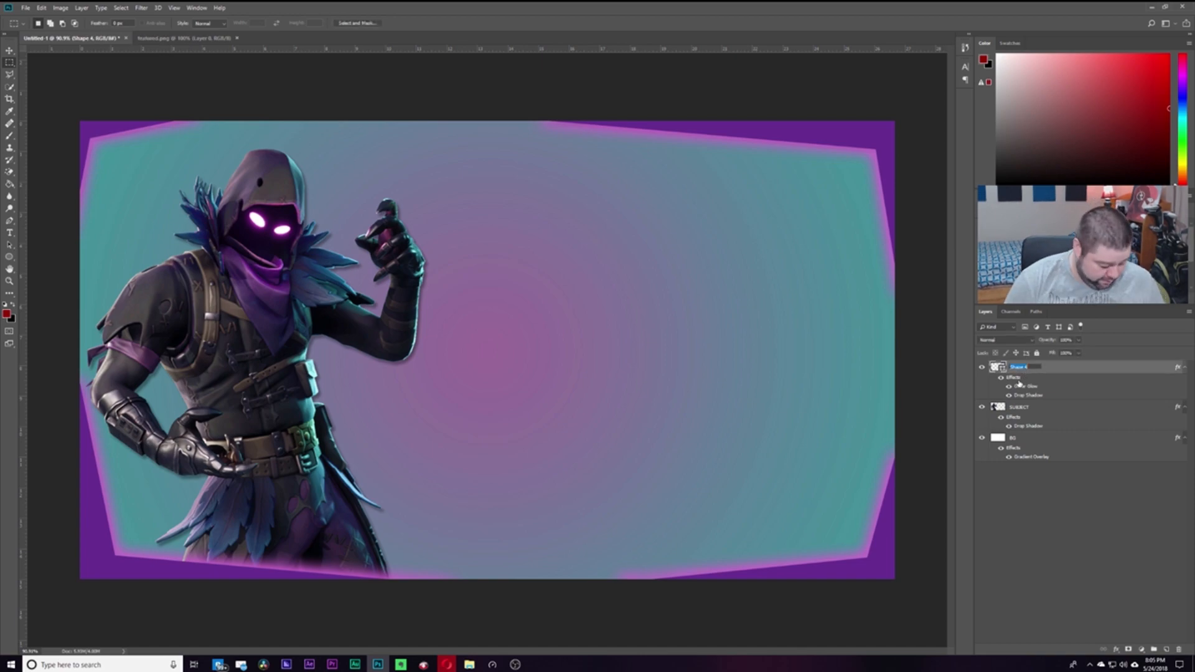
type("BORDER")
key("Return")
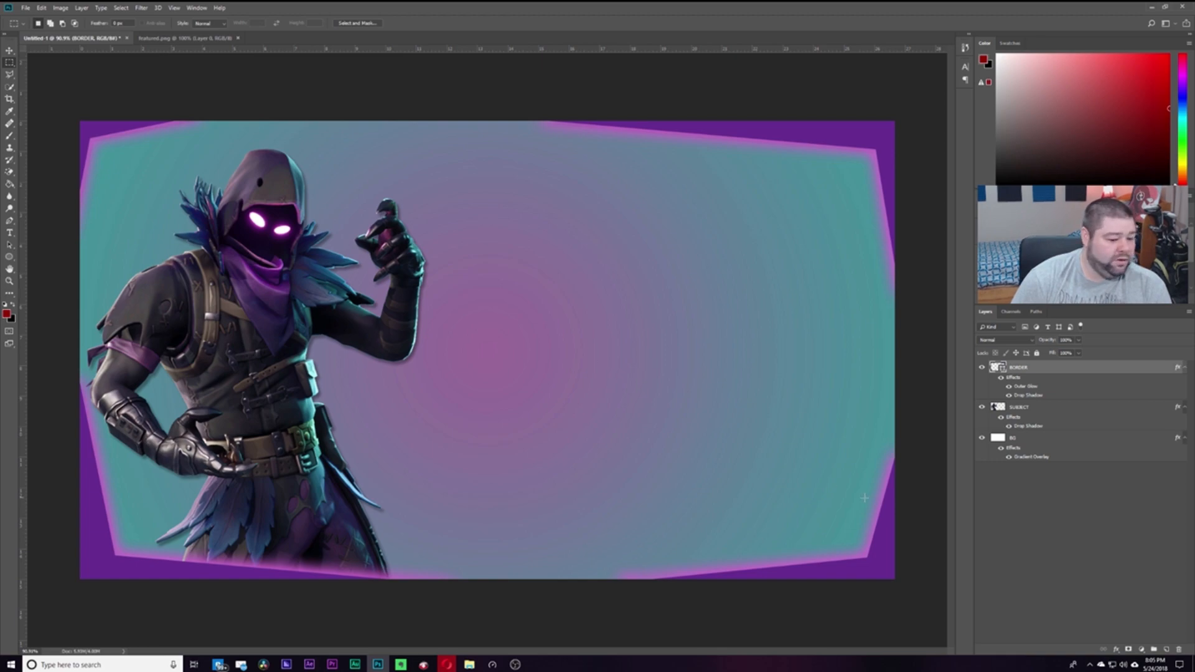
Draw a closed four-sided purple shape with the Pen tool in the empty area beside the character's raised hand
left_click(1027, 506)
left_click(12, 223)
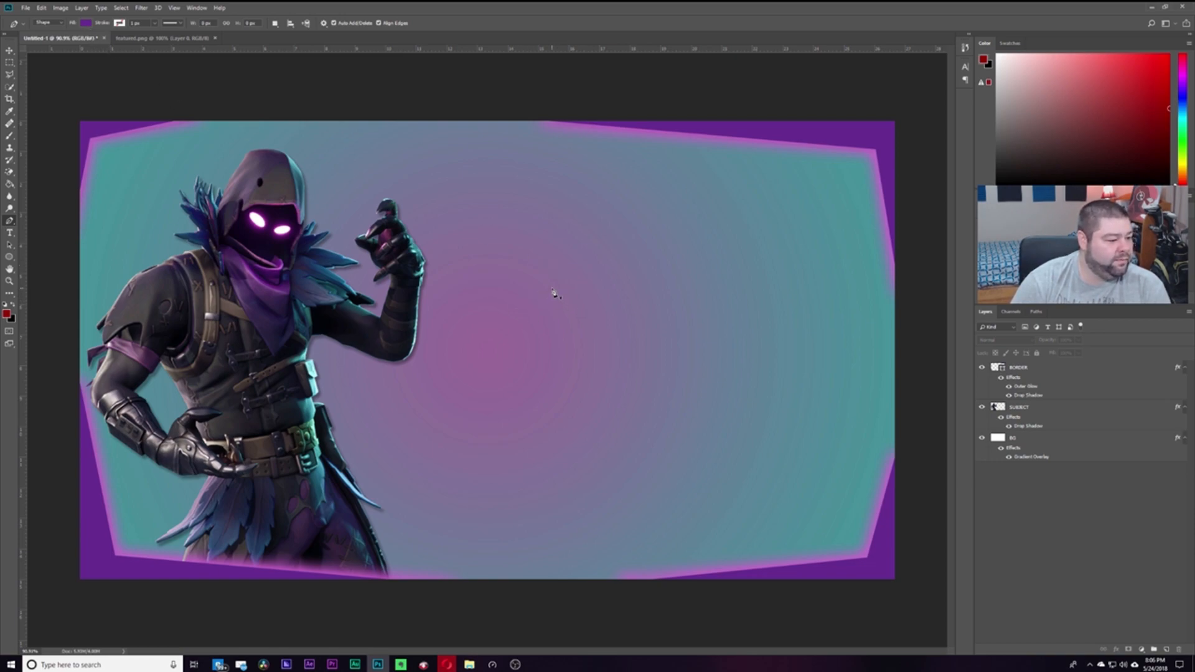
left_click(550, 279)
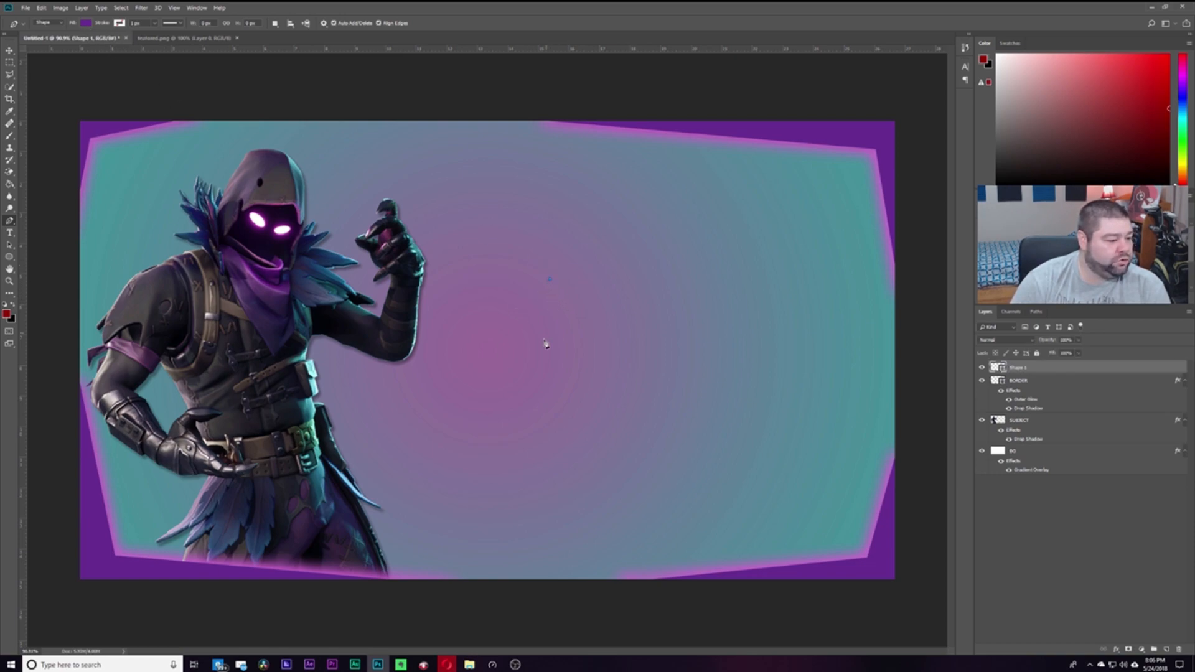
left_click(529, 381)
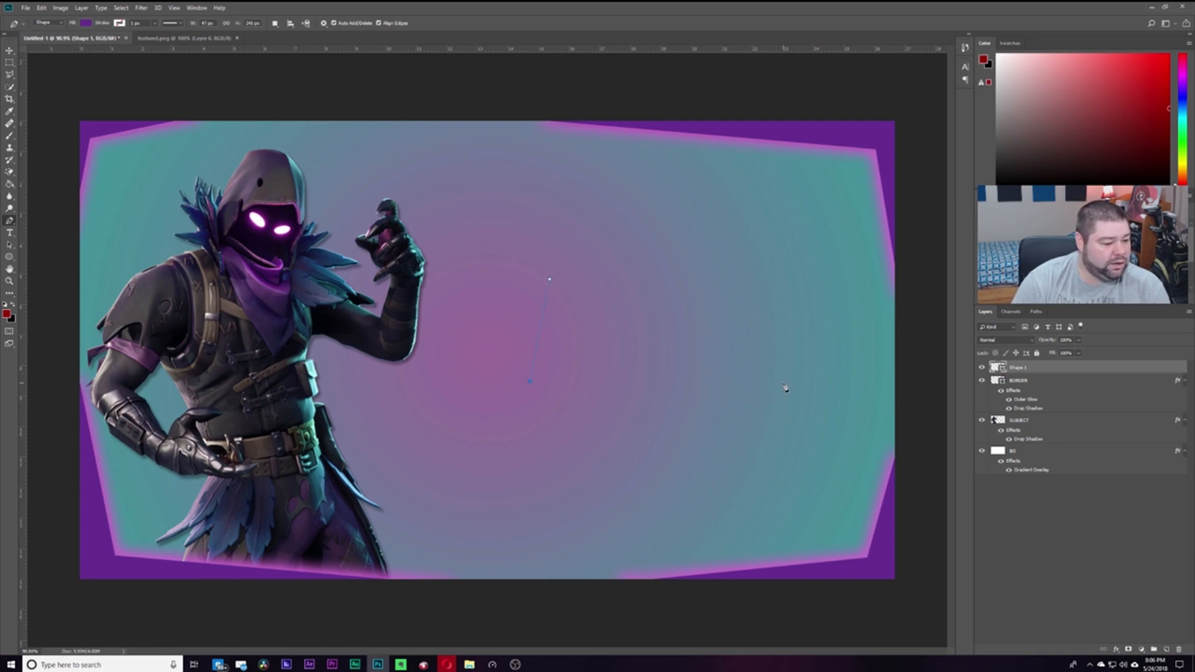
left_click(784, 382)
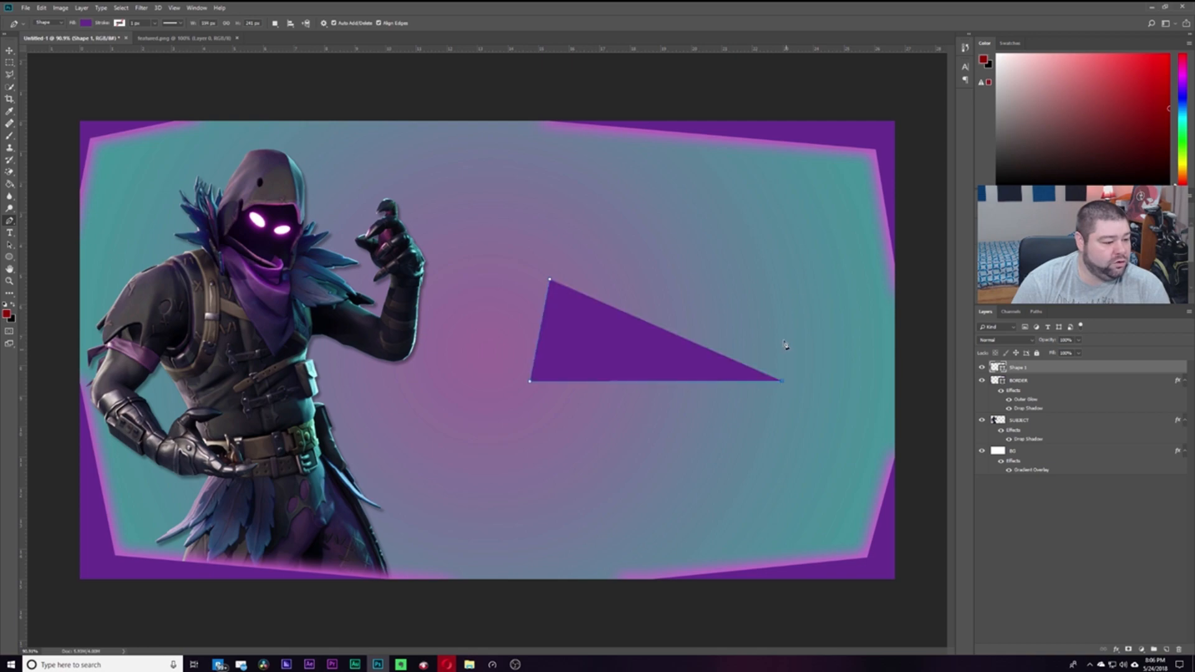
left_click(792, 273)
left_click(549, 278)
left_click(1019, 560)
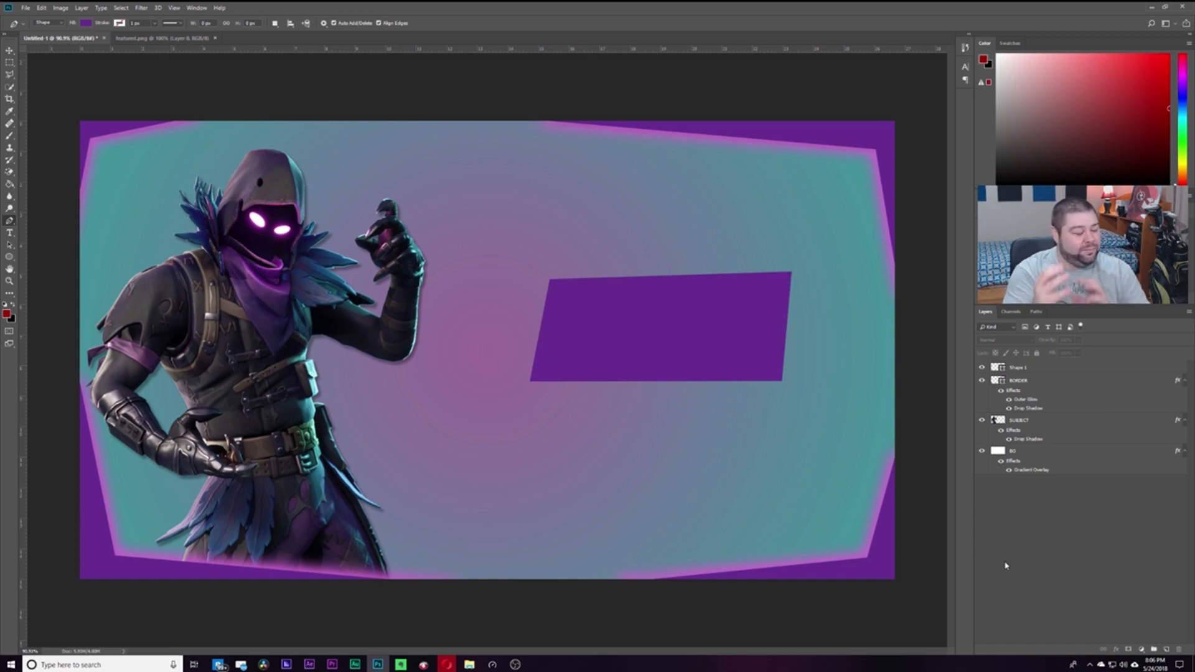
Reshape the four corners of the purple shape into a larger slanted box of about 720 by 350 px
left_click(1021, 370)
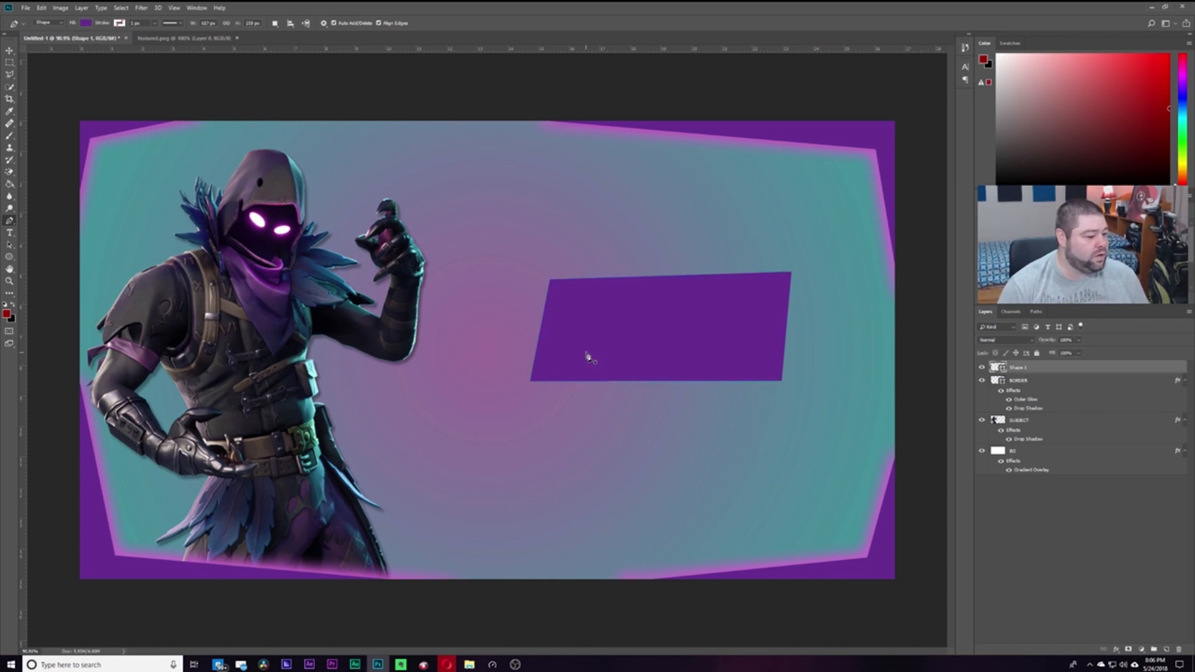
left_click_drag(552, 280, 545, 277)
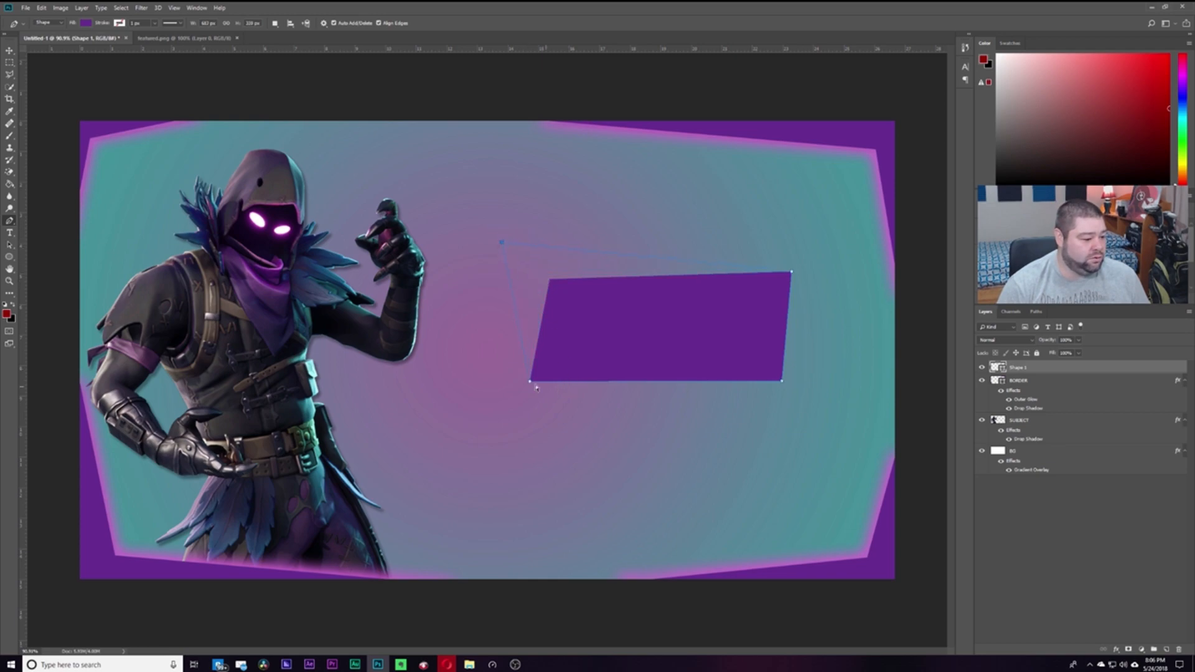
left_click_drag(528, 384, 495, 399)
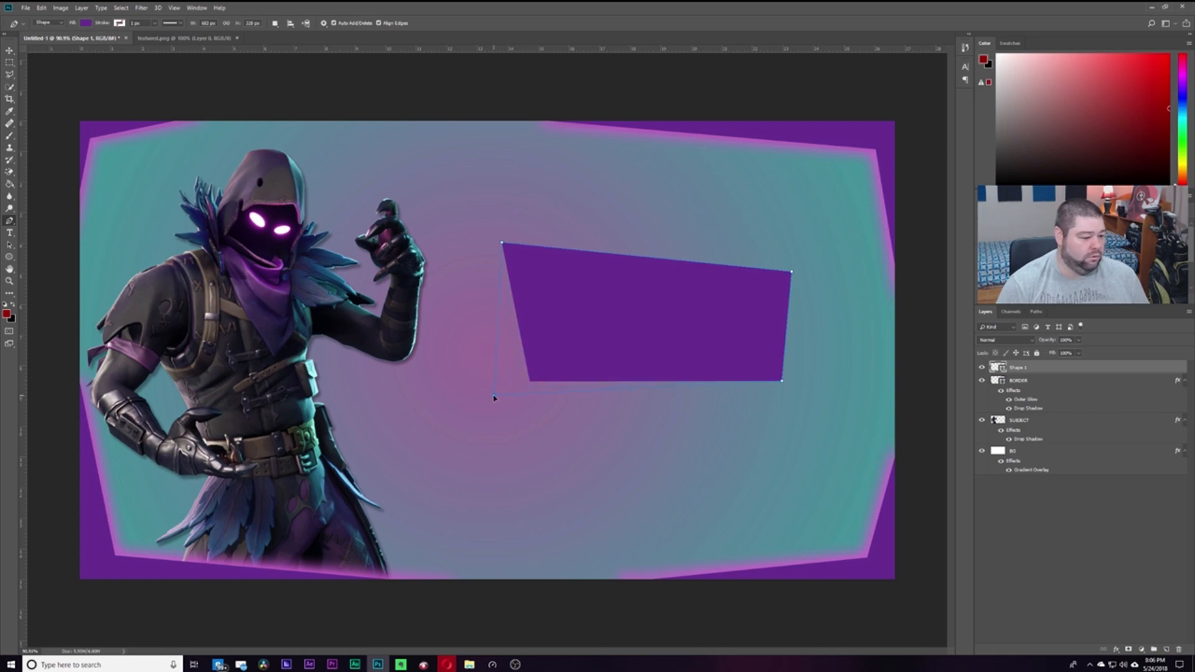
left_click_drag(791, 272, 801, 246)
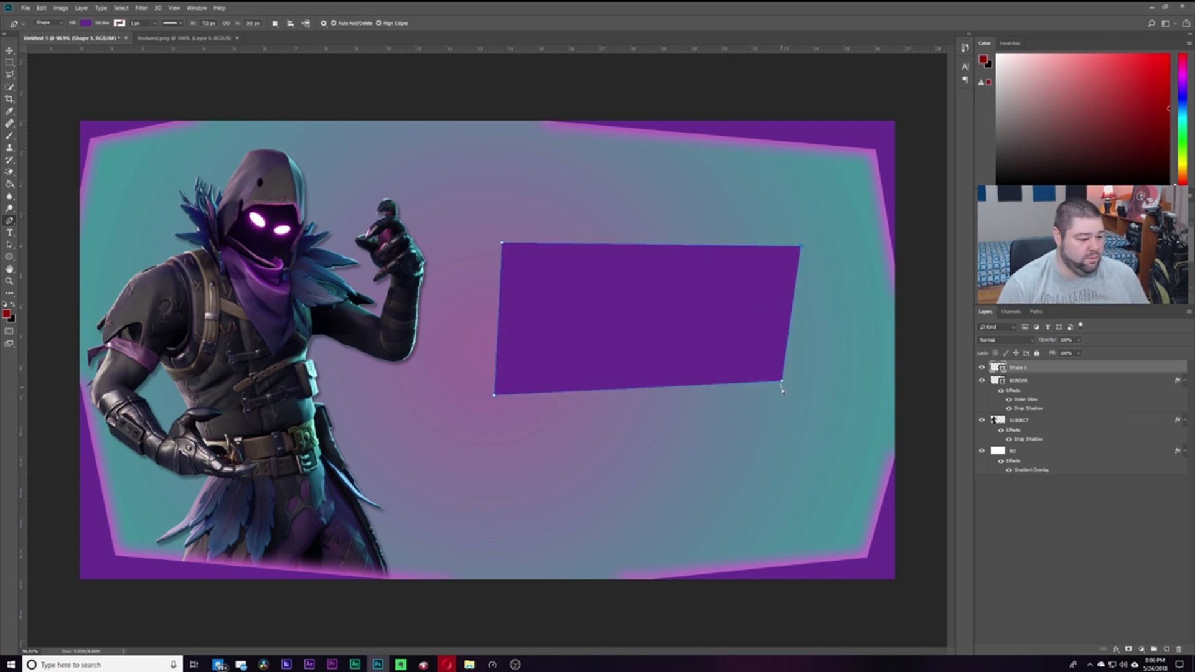
left_click(783, 384)
left_click_drag(786, 398, 786, 397)
left_click(505, 247)
left_click_drag(504, 247, 507, 247)
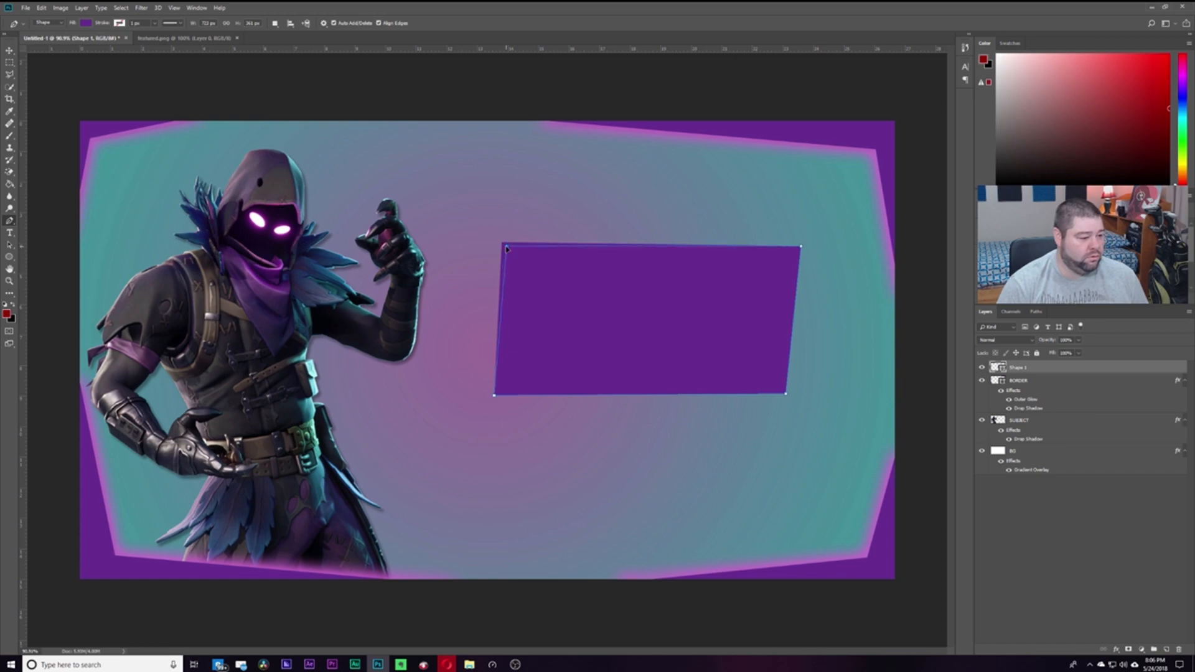
left_click(1027, 535)
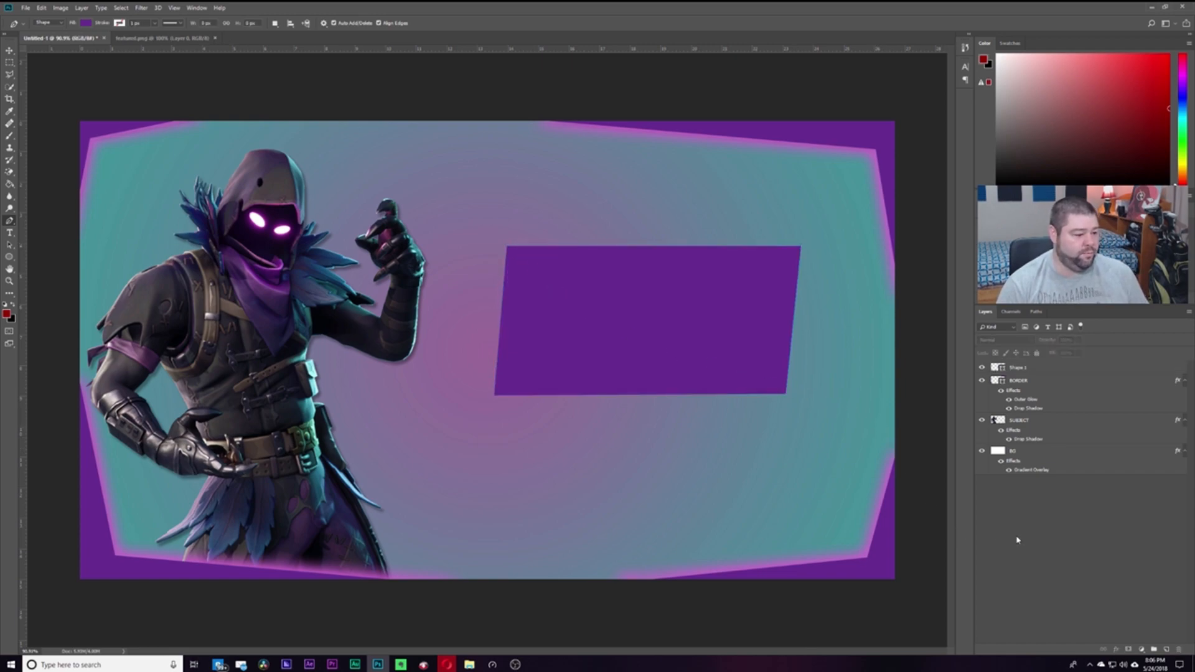
Rename the slanted box's shape layer to TEXT BOX
double_click(1020, 367)
type("TEXT BOX")
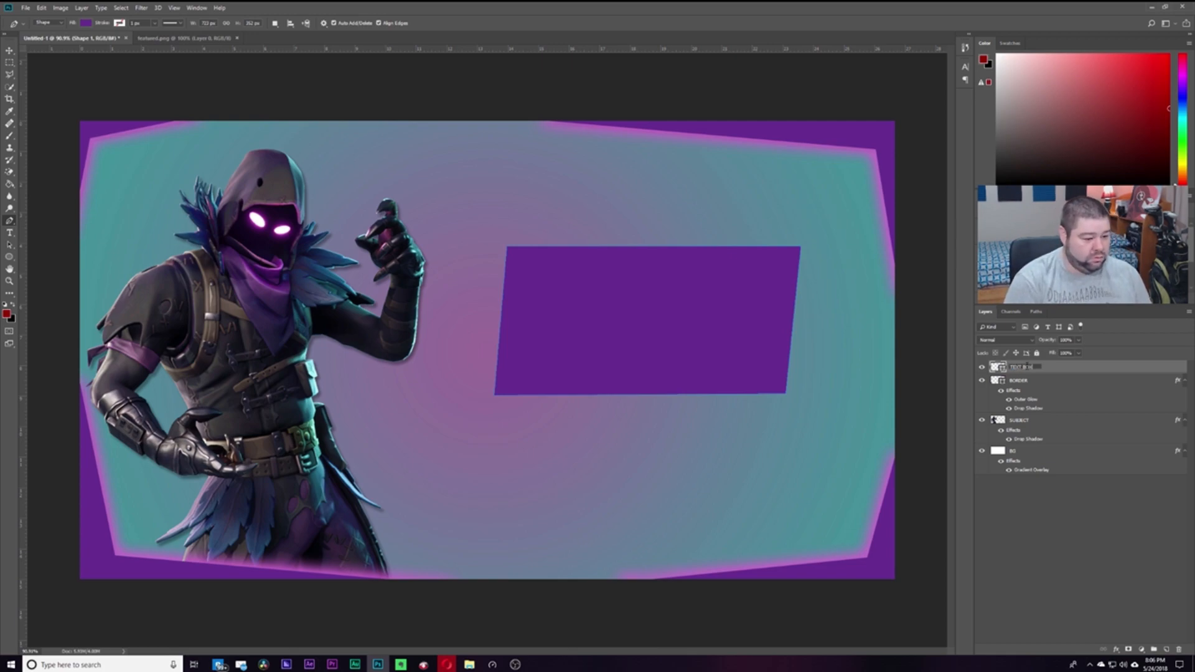
key("Return")
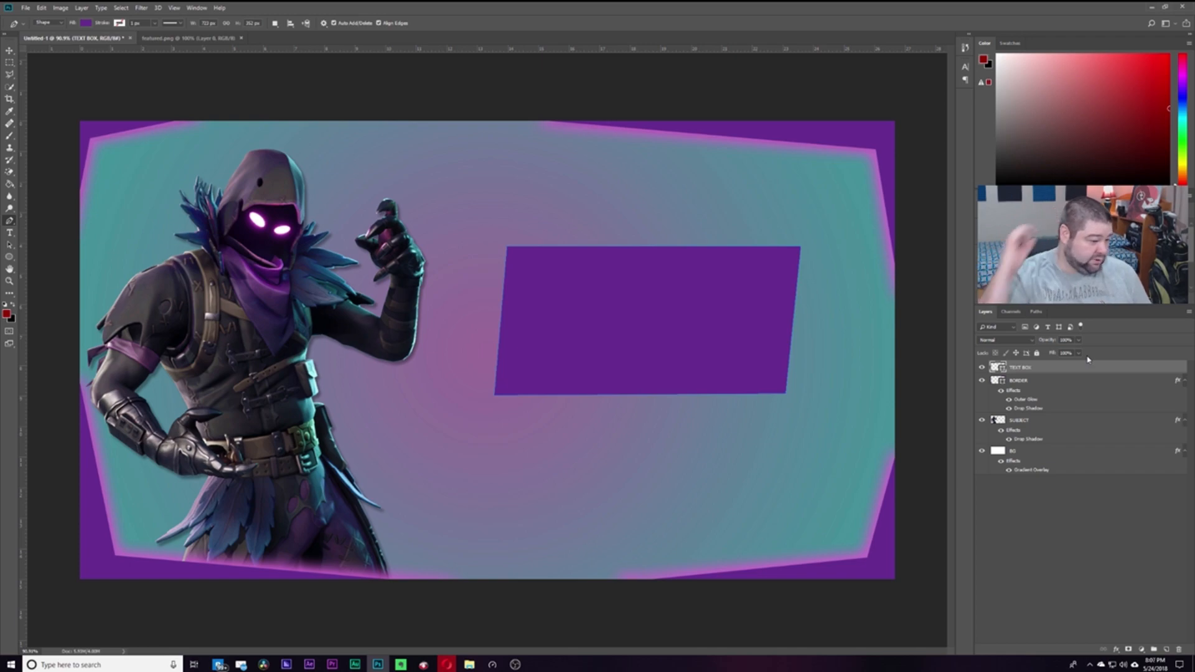
left_click(1045, 552)
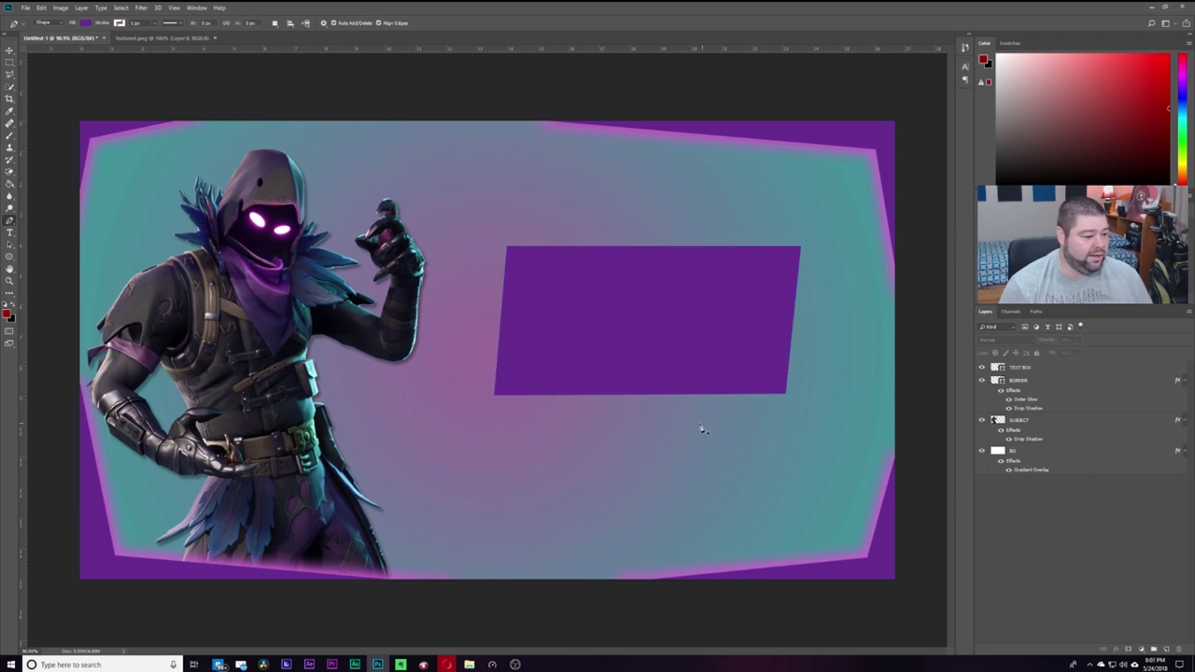
Duplicate the TEXT BOX layer and name the copy BACK BOX
right_click(1044, 371)
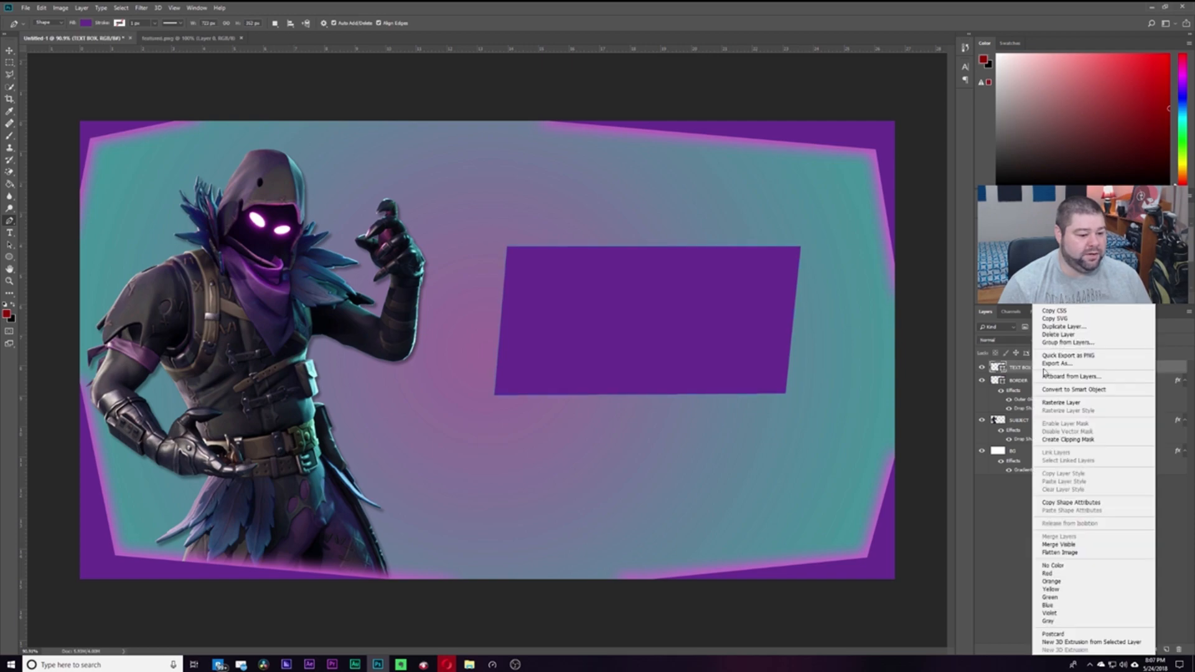
left_click(1078, 328)
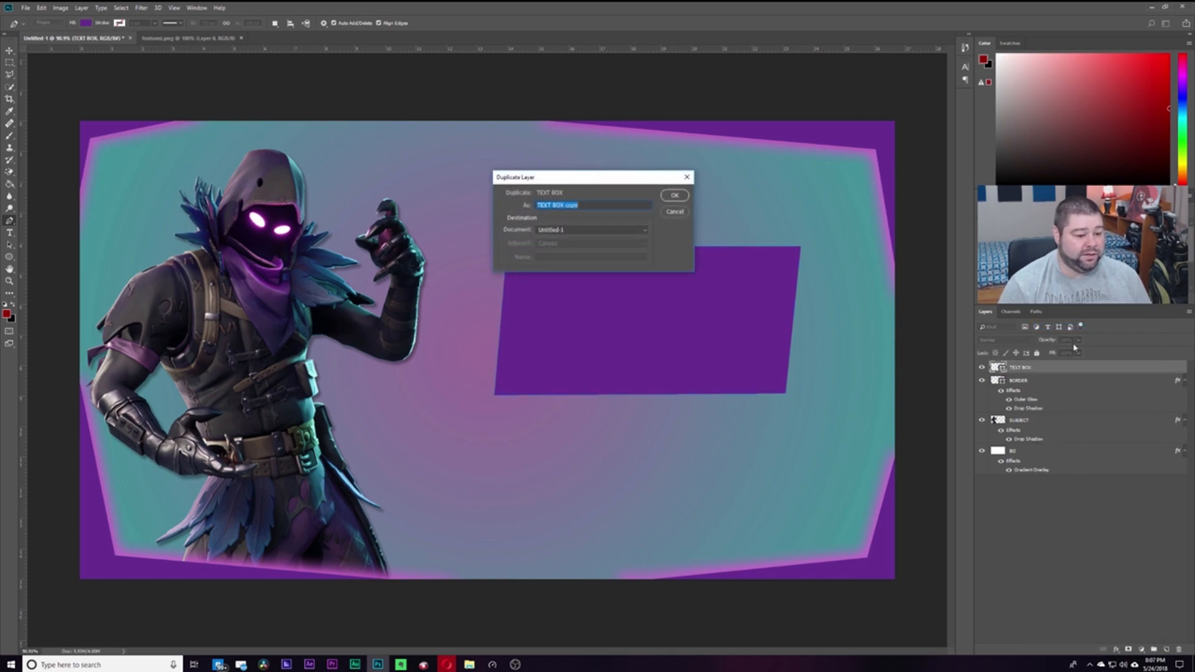
left_click(675, 195)
double_click(1027, 368)
type("BACK B")
key("Return")
Free Transform BACK BOX, enlarging it to about 109% and rotating it about 7° counterclockwise around the text box
left_click(9, 62)
right_click(551, 320)
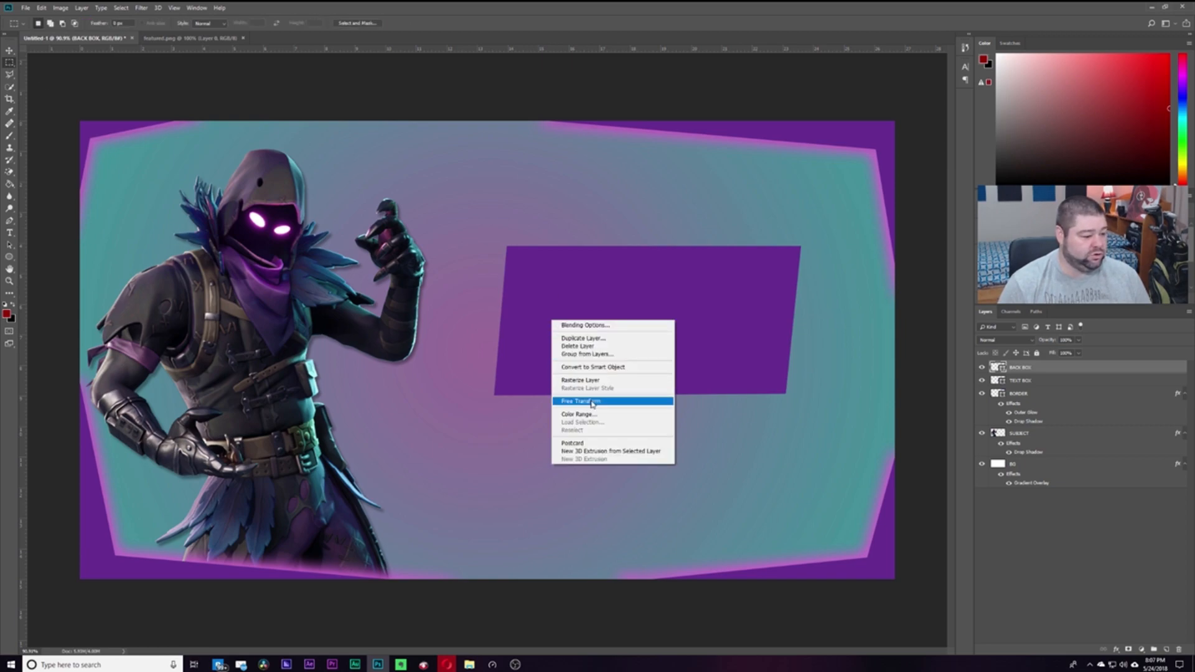
left_click(591, 402)
left_click_drag(804, 246, 830, 232)
left_click_drag(842, 417, 857, 391)
left_click_drag(741, 354, 729, 356)
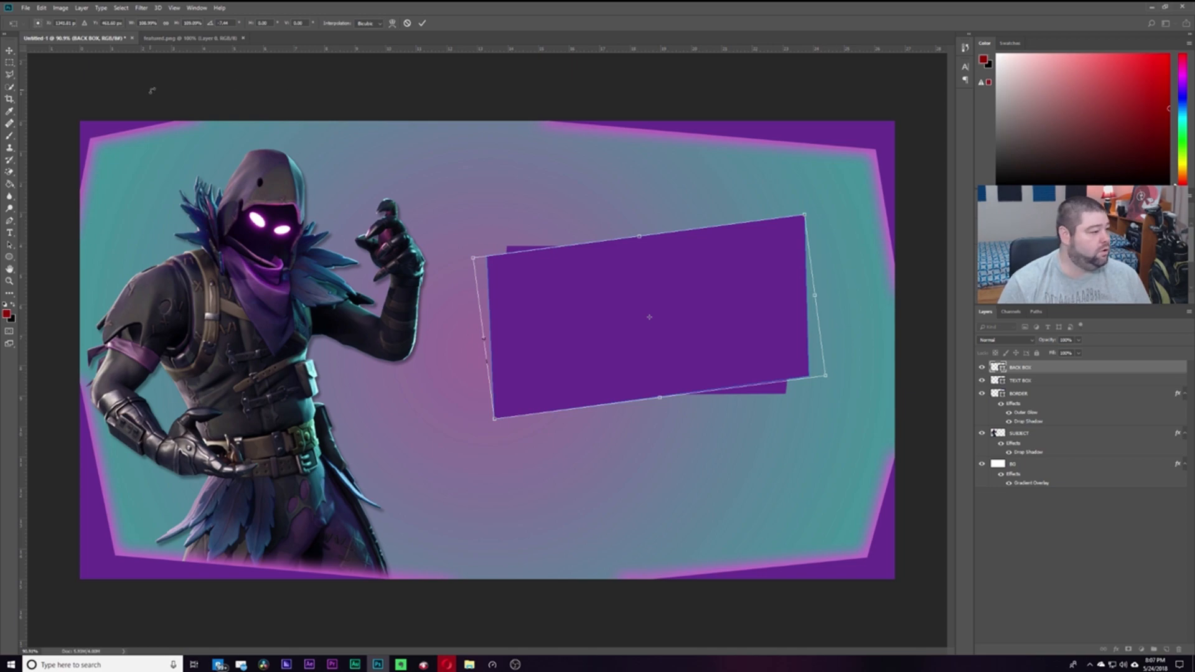
key("Return")
Change the fill colour of the BACK BOX shape to magenta
key("m")
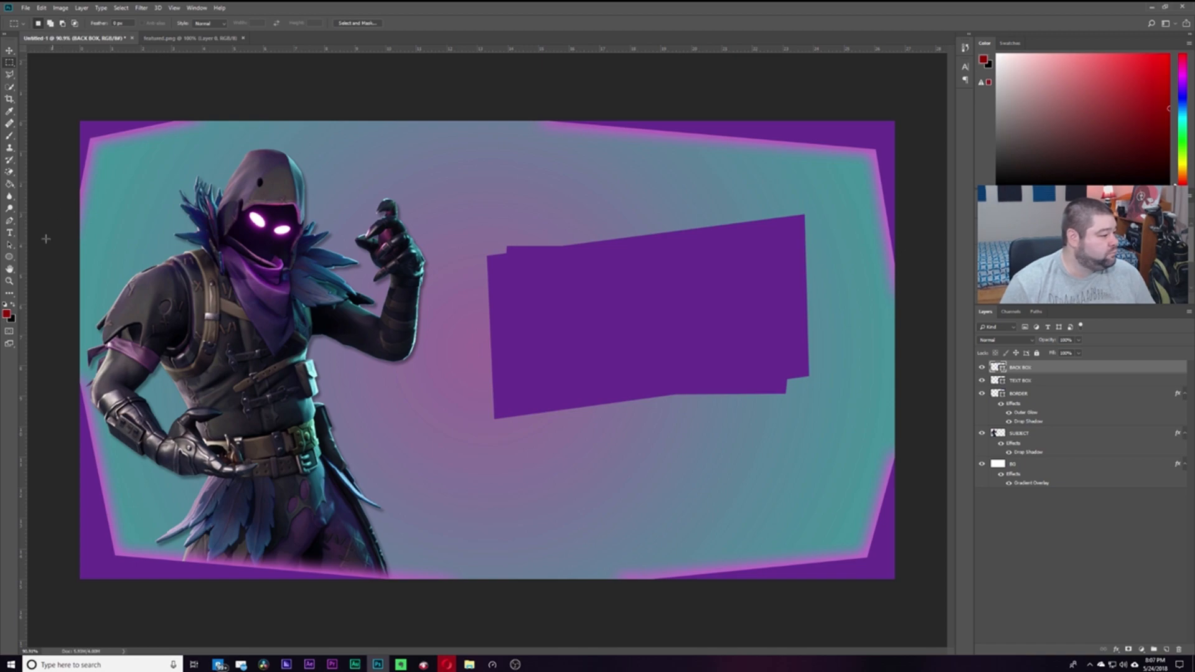
key("a")
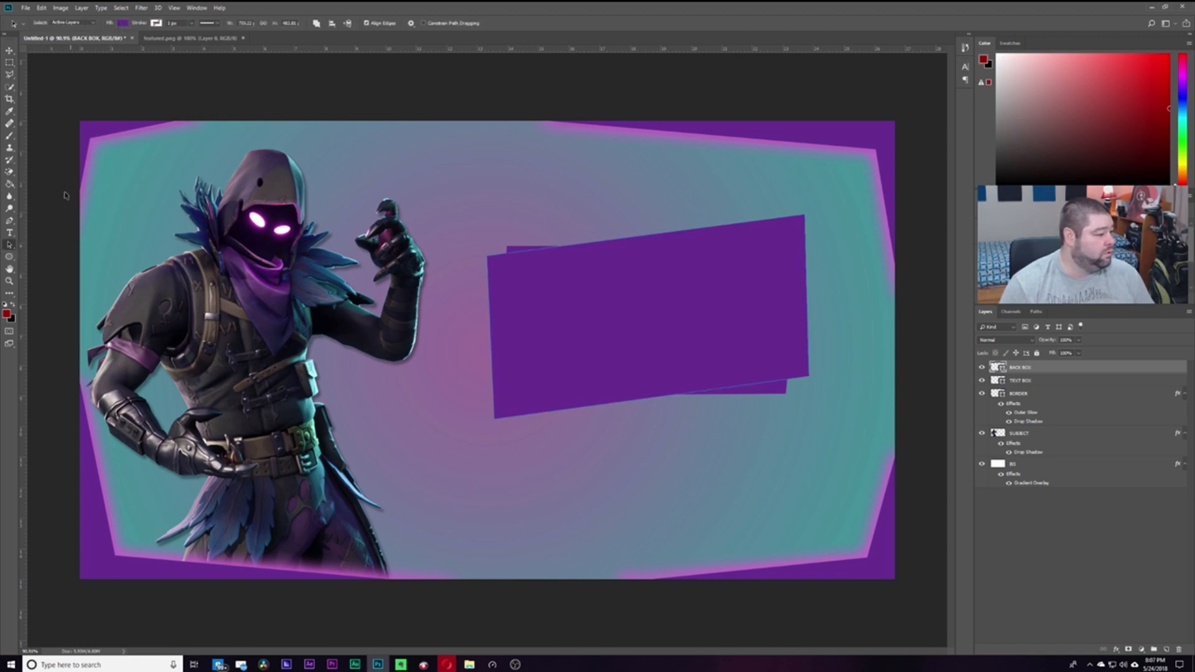
key("p")
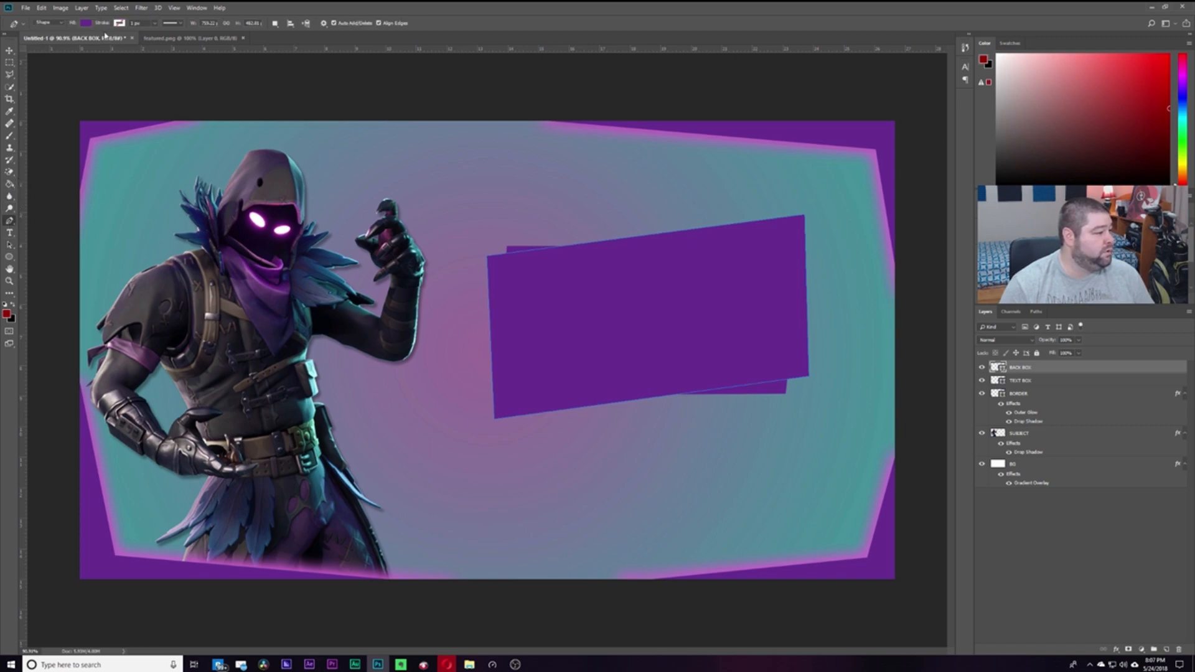
left_click(86, 23)
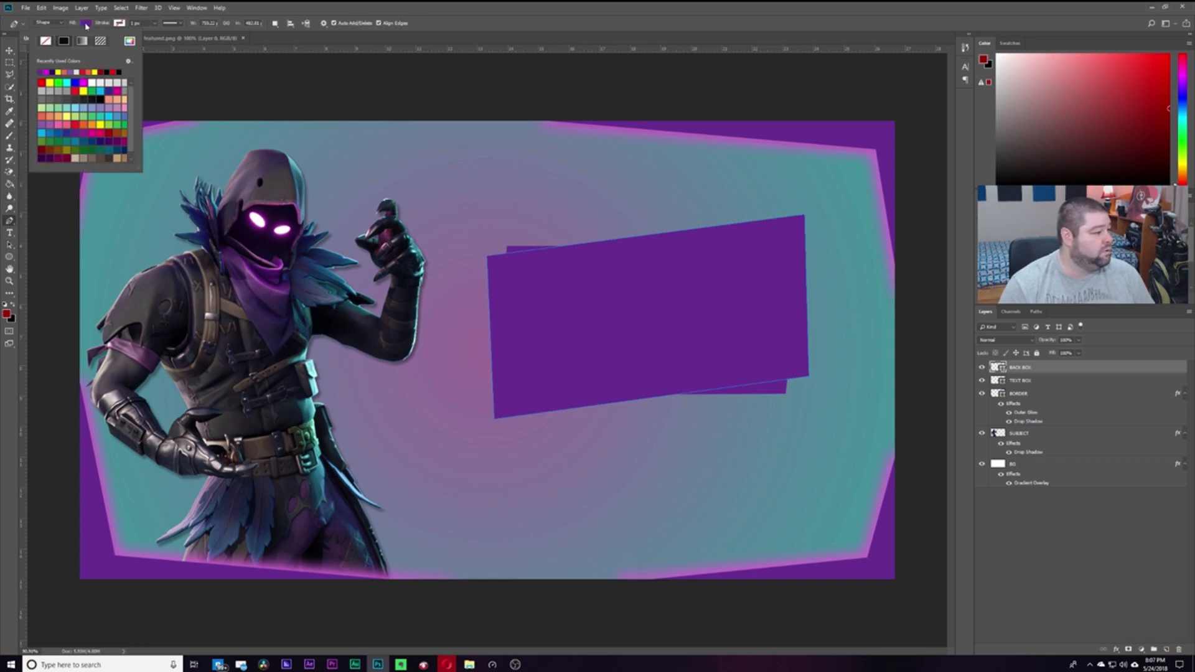
left_click(84, 82)
left_click(1025, 504)
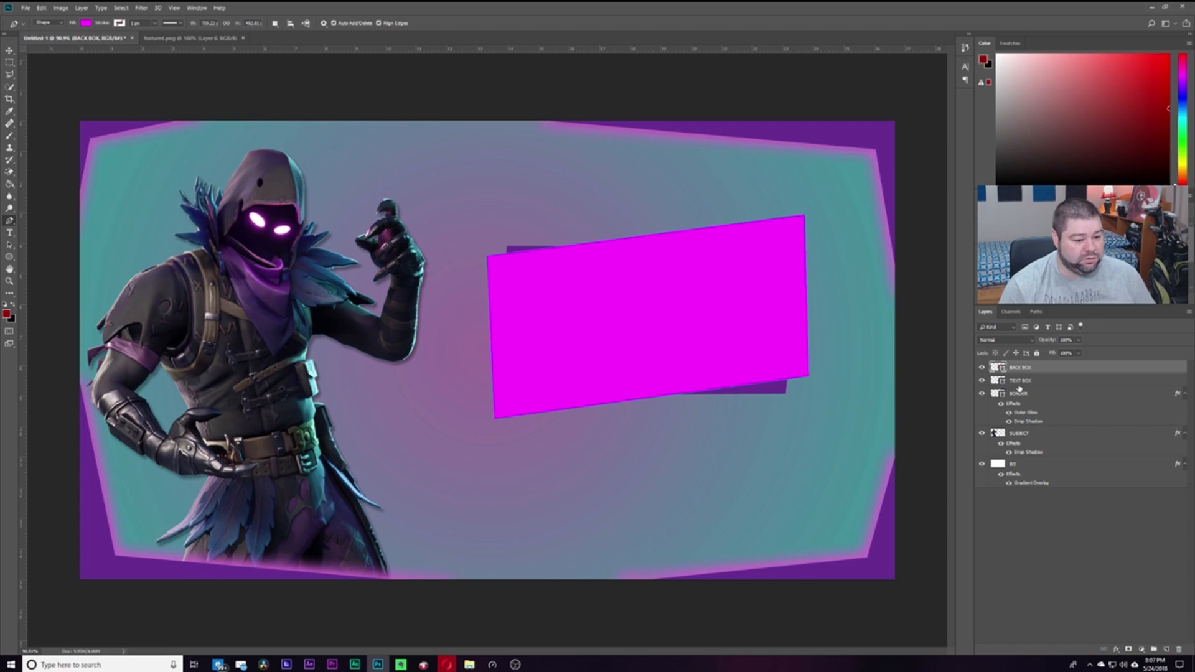
Move the BACK BOX layer below TEXT BOX so the magenta box sits behind the purple one
left_click_drag(1021, 373, 1021, 388)
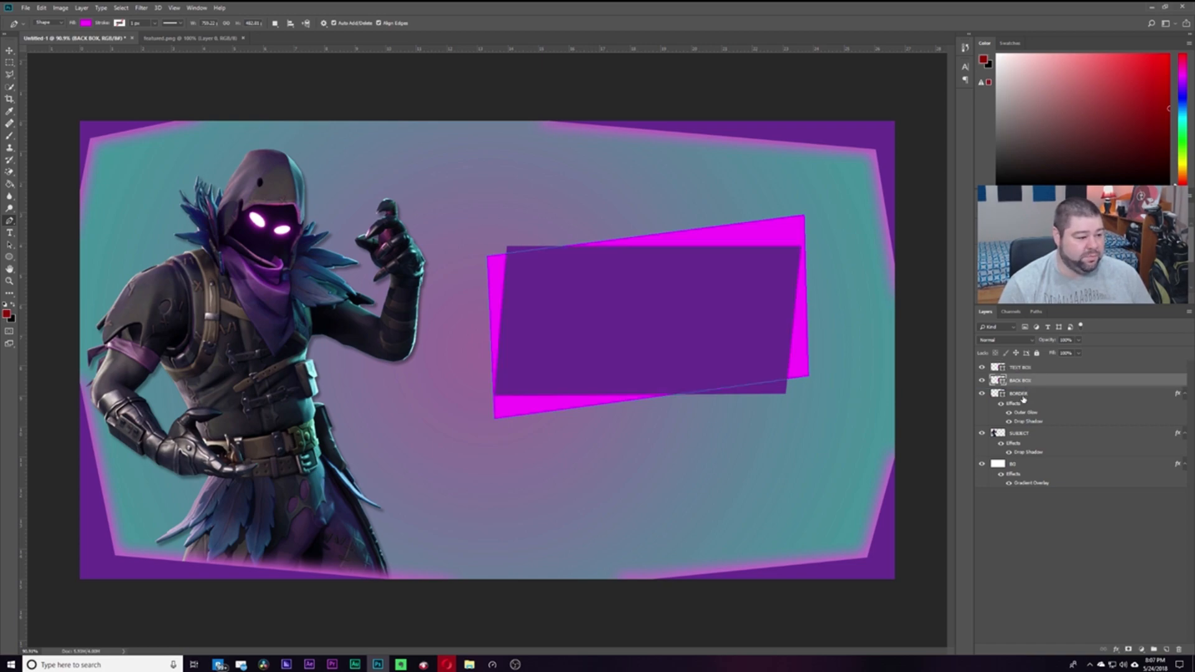
left_click(1044, 570)
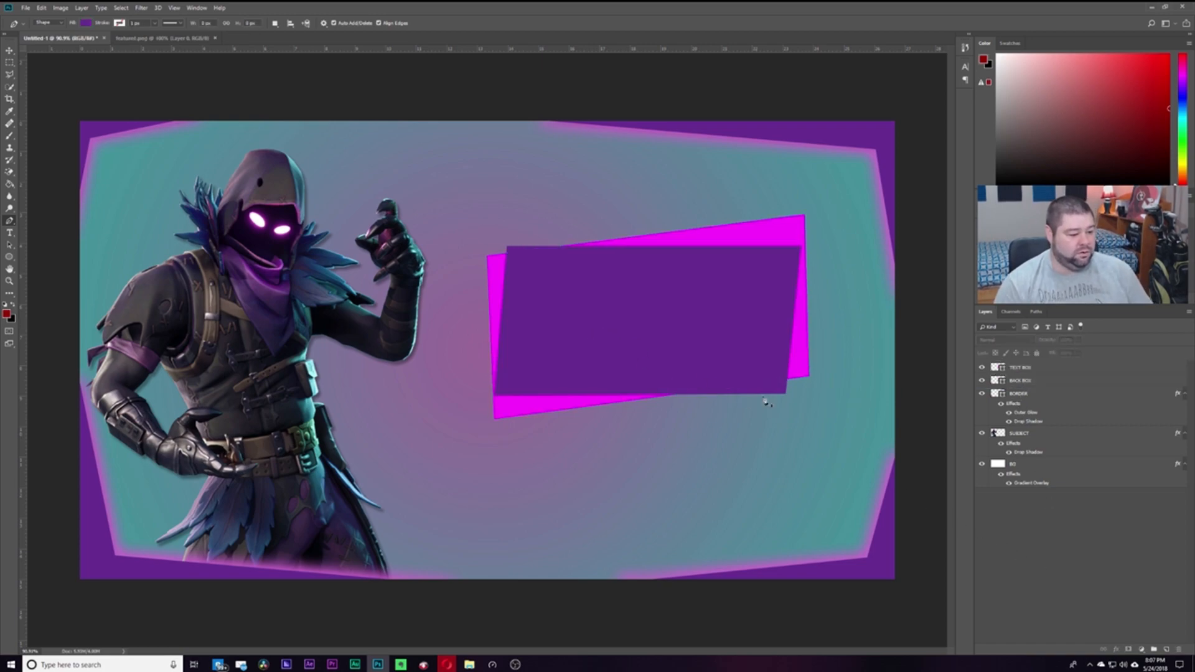
left_click(1019, 382)
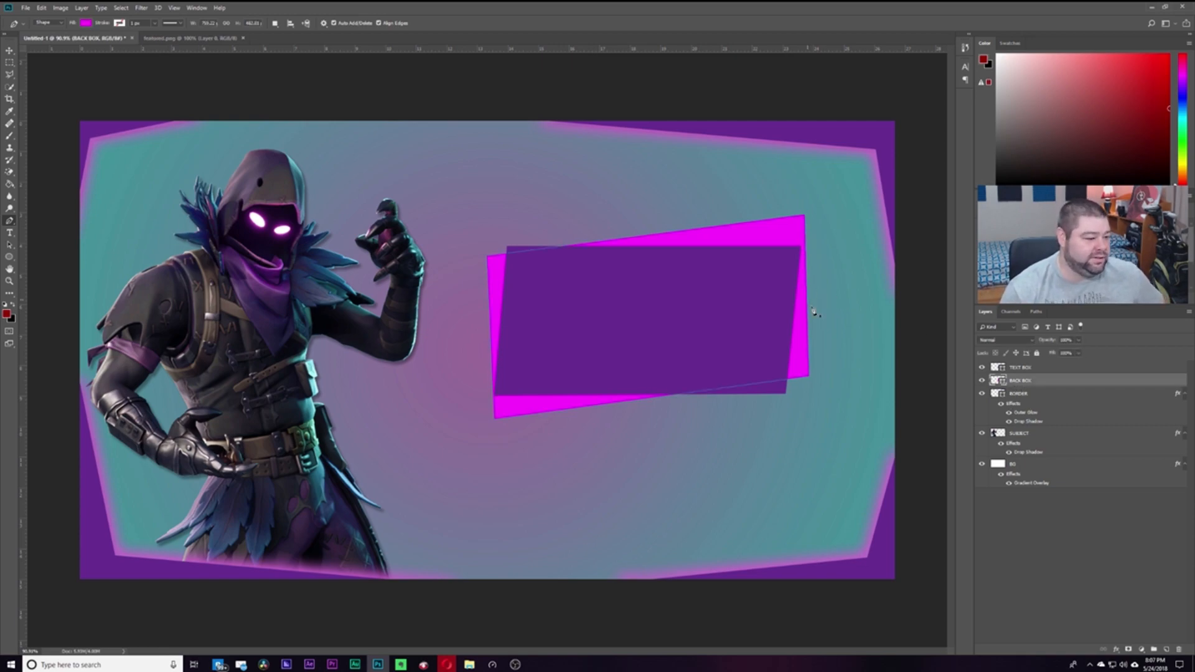
left_click(1049, 549)
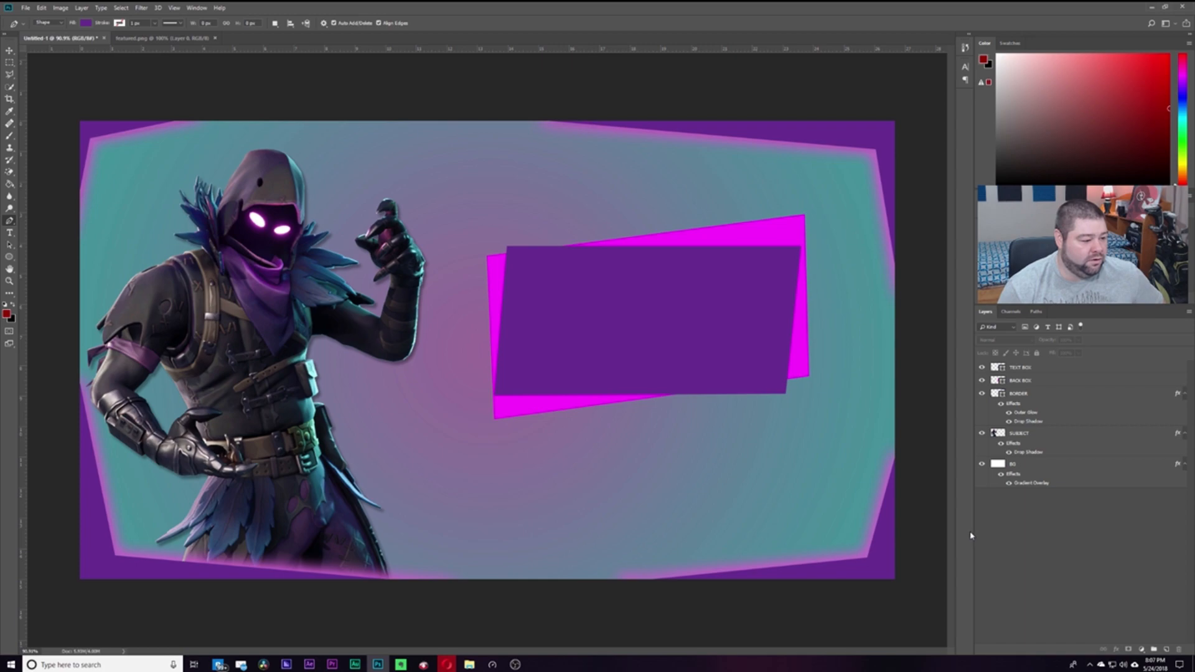
Widen the TEXT BOX shape on both sides to about 126% of its width with Free Transform
left_click(1023, 369)
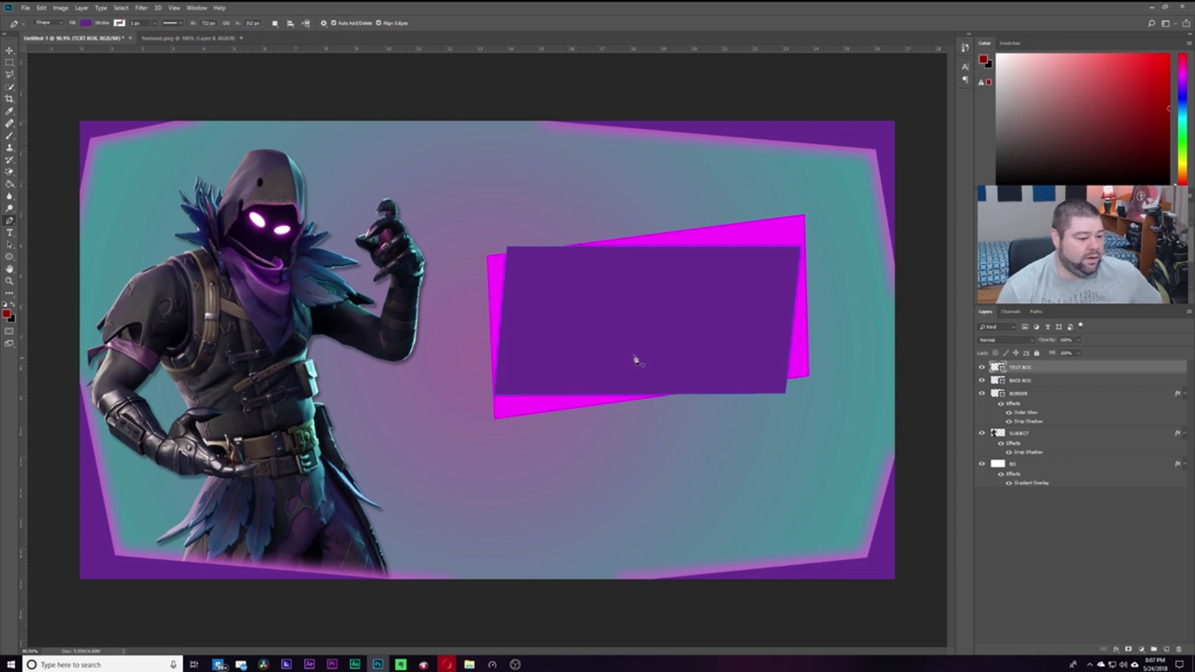
left_click(10, 62)
right_click(559, 330)
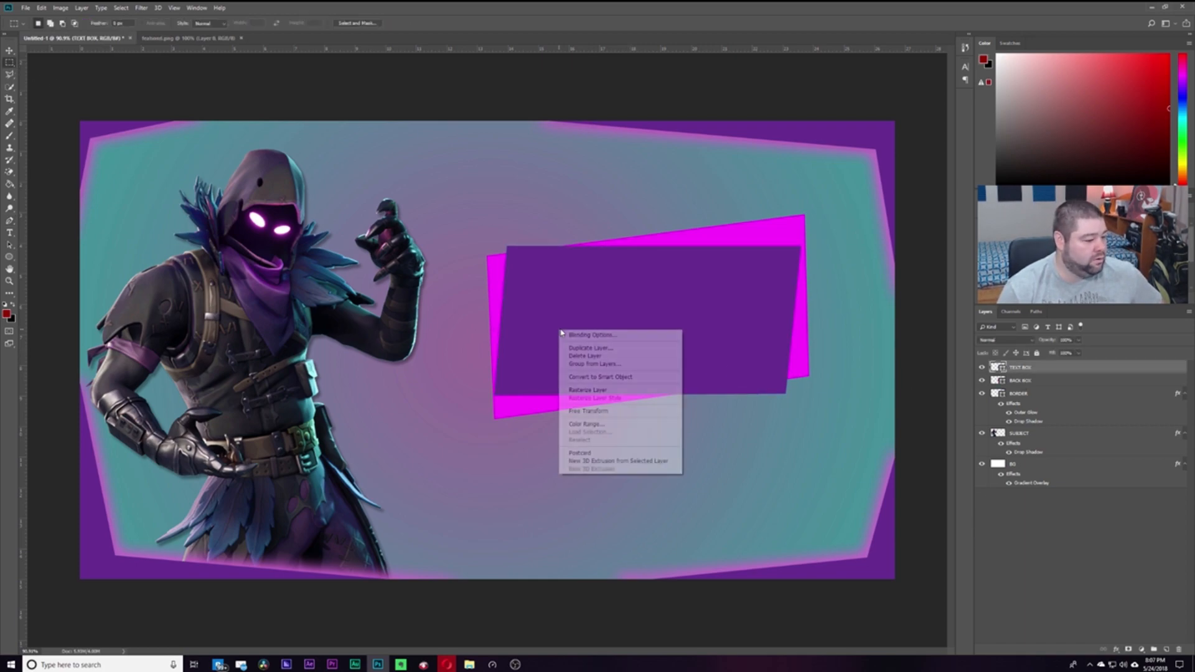
left_click(587, 411)
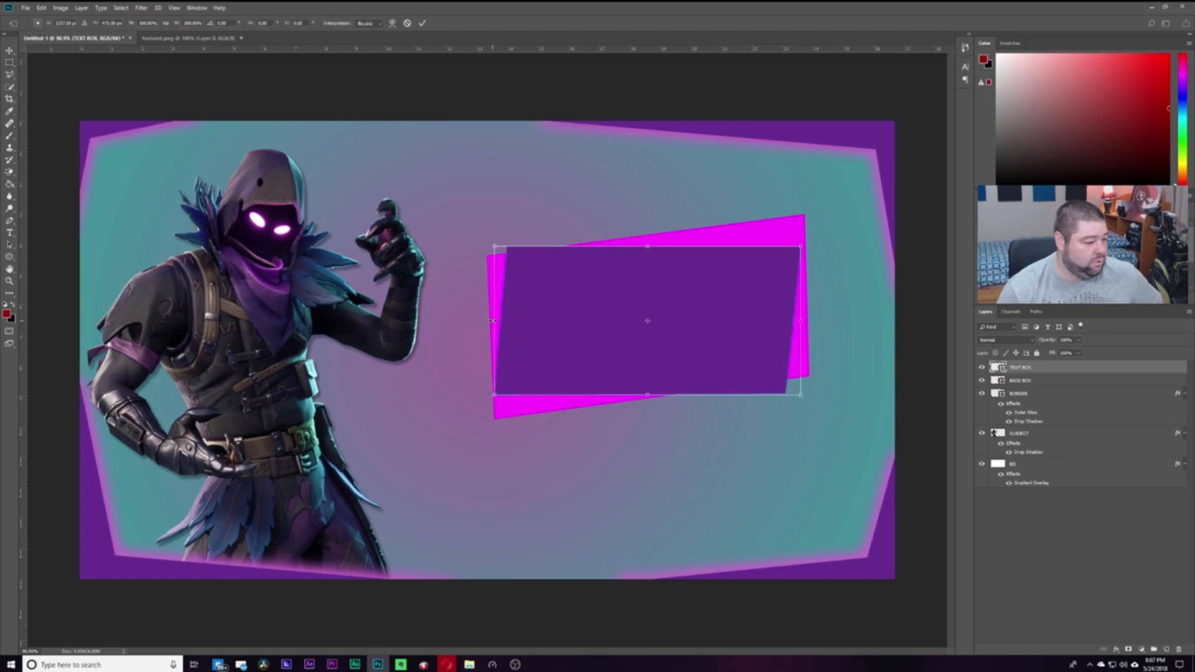
left_click_drag(492, 321, 465, 321)
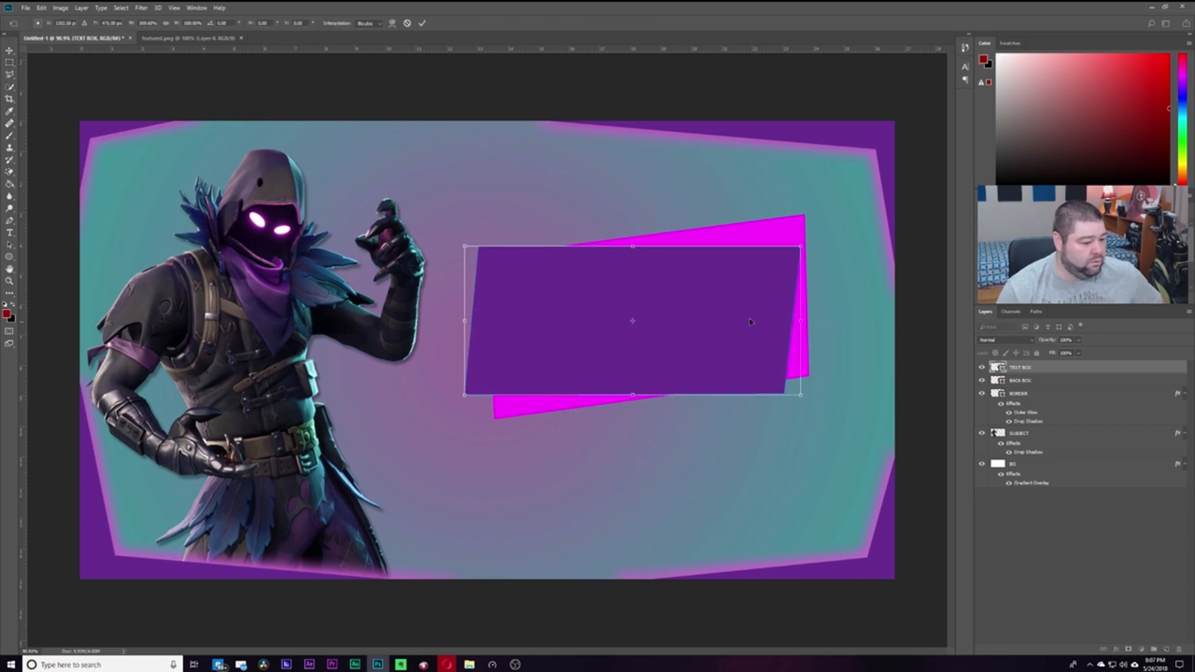
left_click_drag(802, 321, 851, 321)
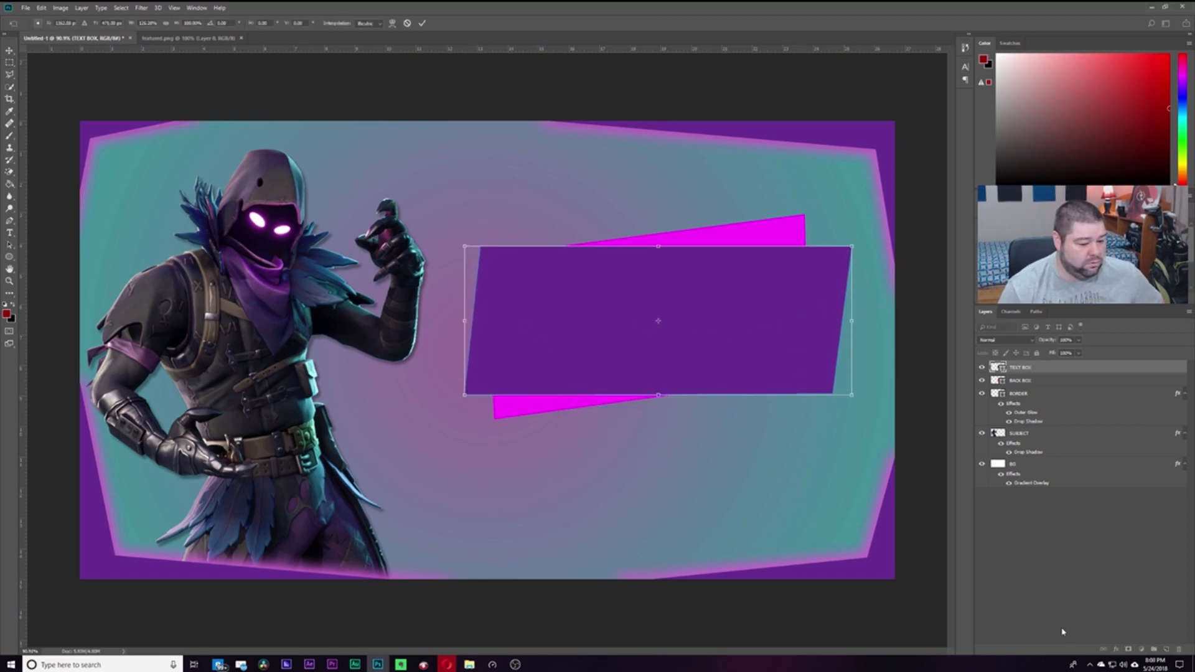
key("Return")
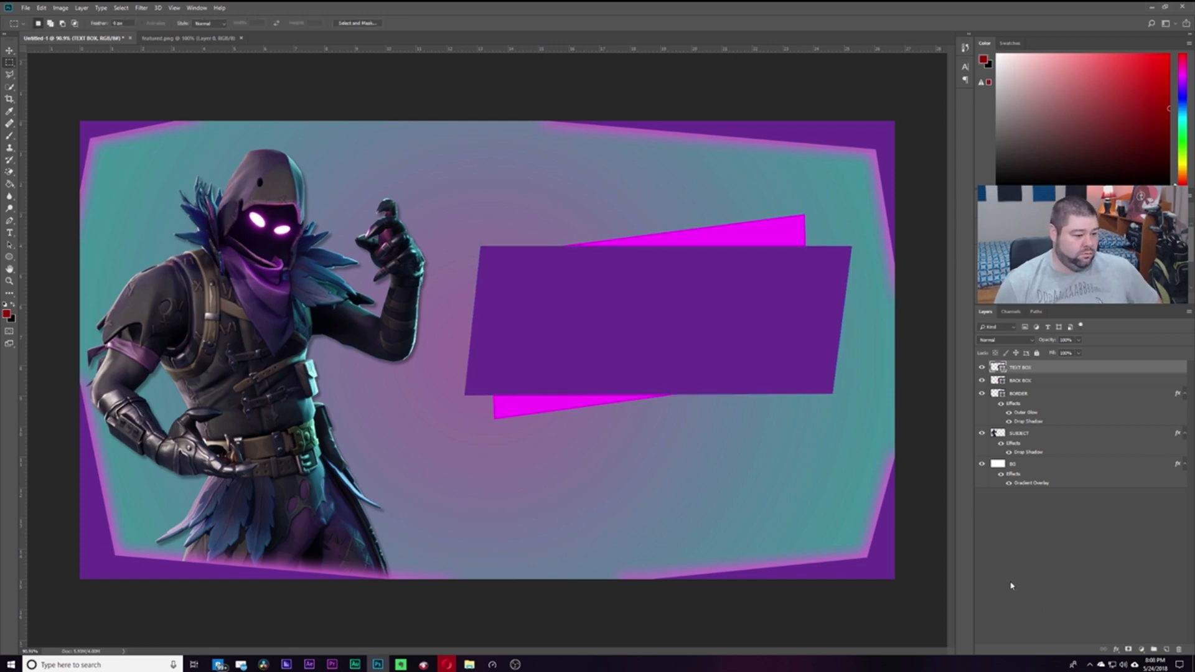
Add a drop shadow to the TEXT BOX layer and lower the shadow's opacity slightly
double_click(1184, 371)
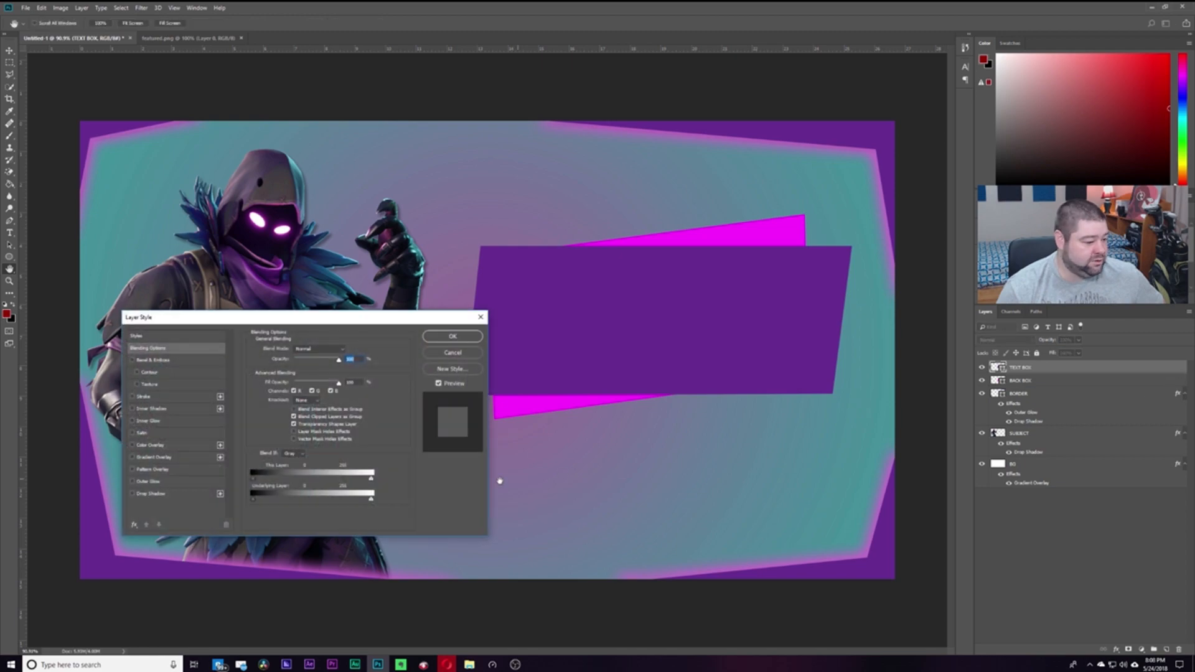
left_click(132, 494)
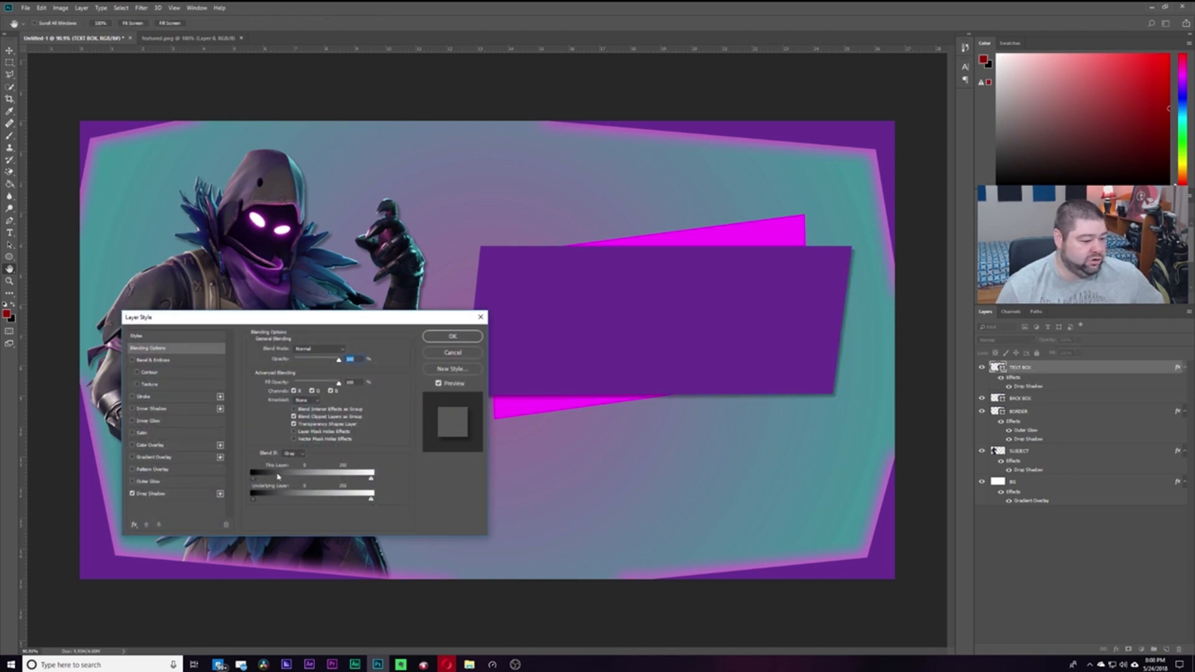
left_click(156, 493)
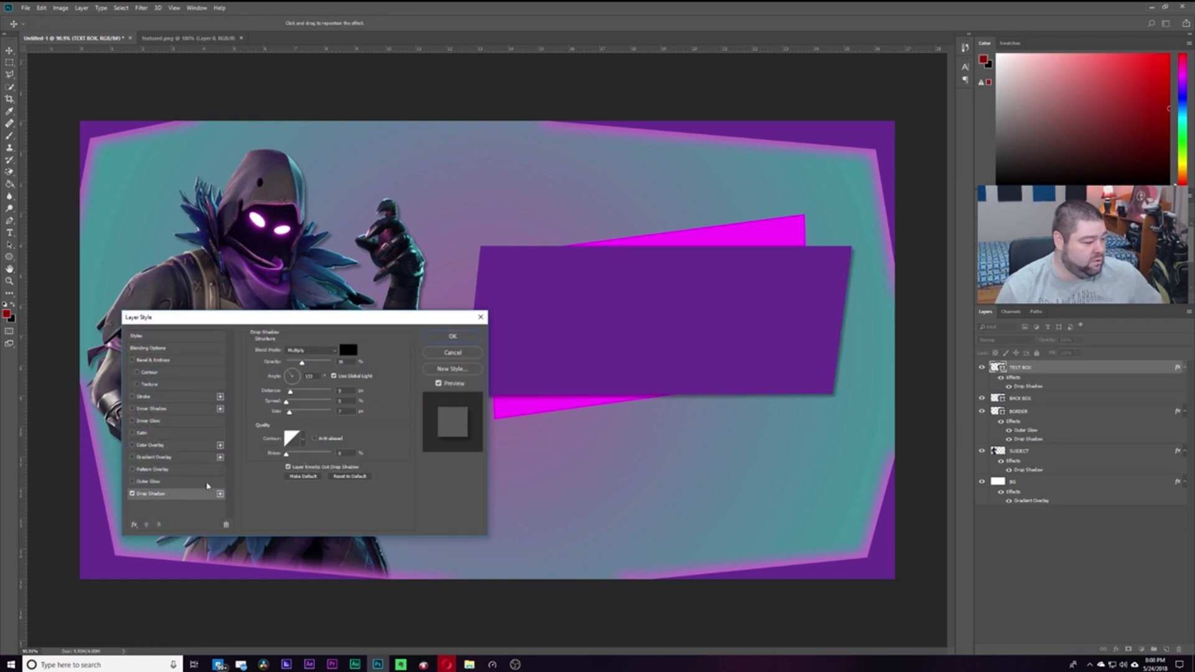
left_click_drag(302, 363, 297, 365)
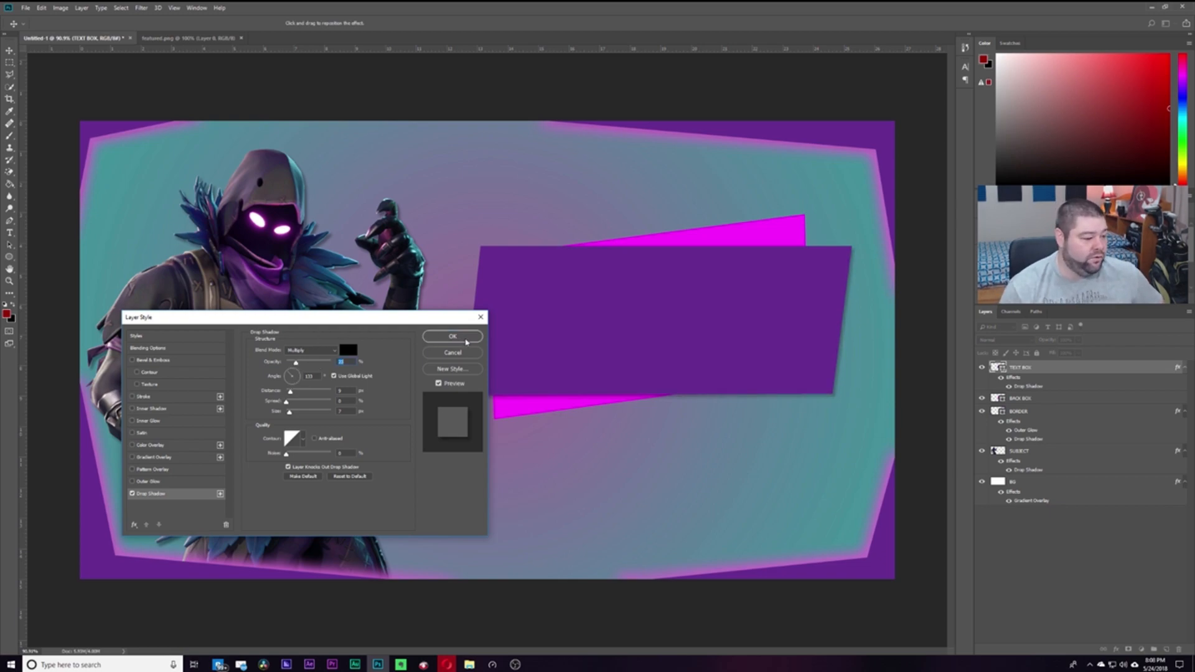
left_click(452, 336)
key("m")
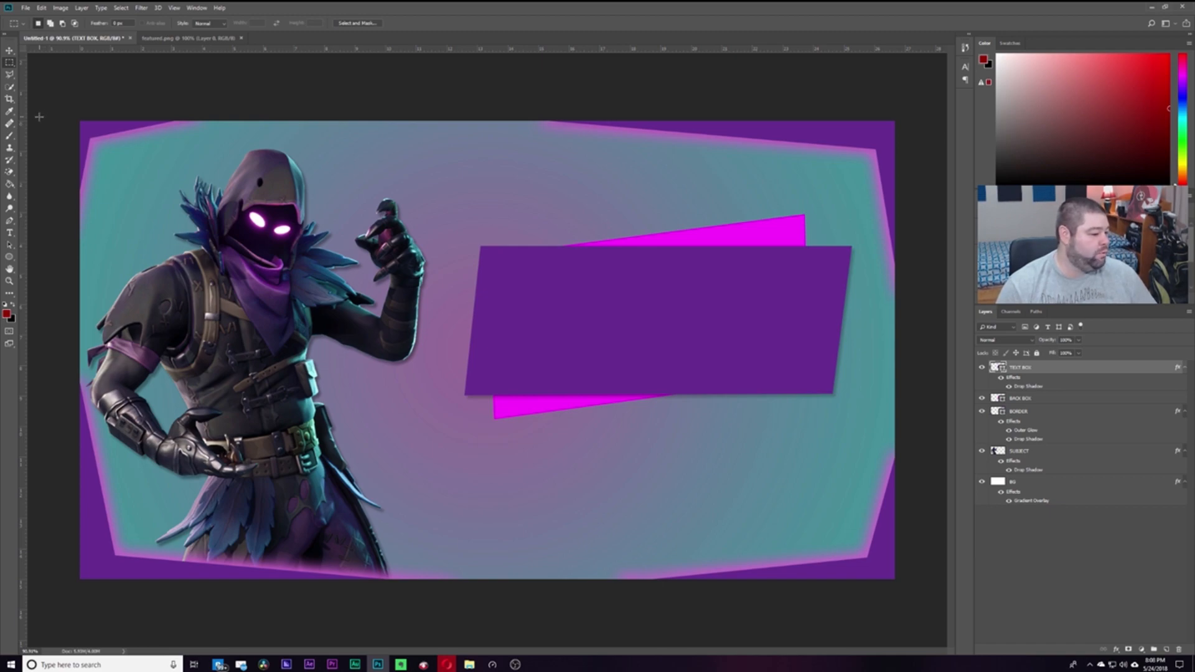
Draw a thin L-shaped accent with the Pen tool inside the upper-left corner of the purple text box
left_click(9, 221)
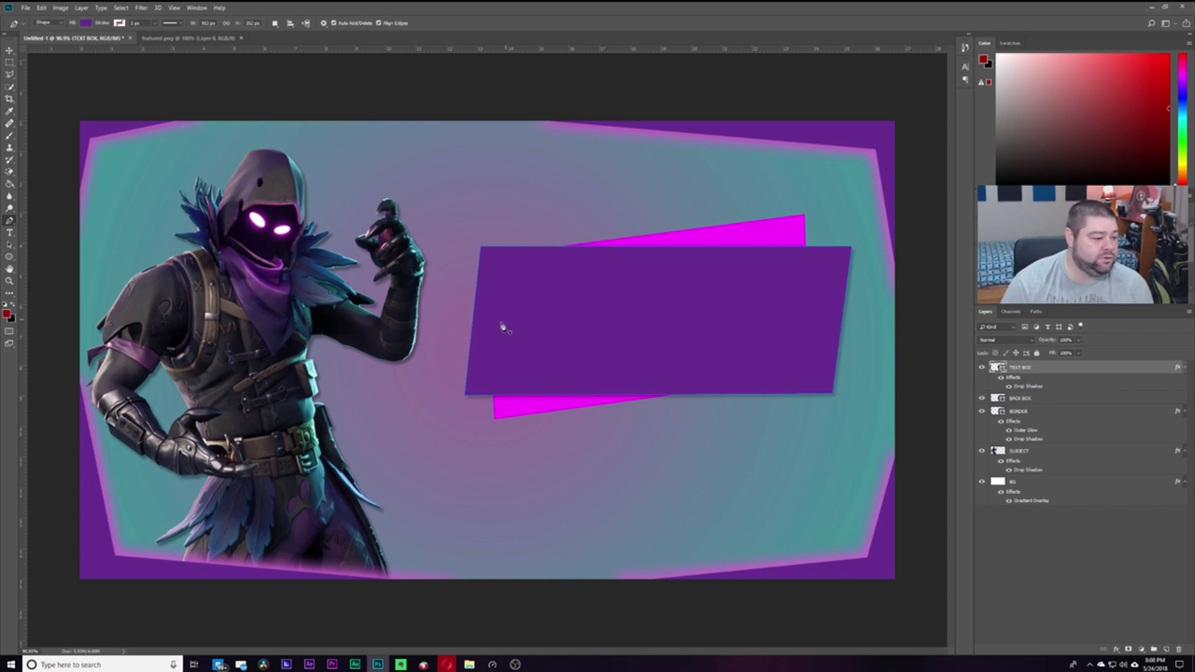
left_click(479, 318)
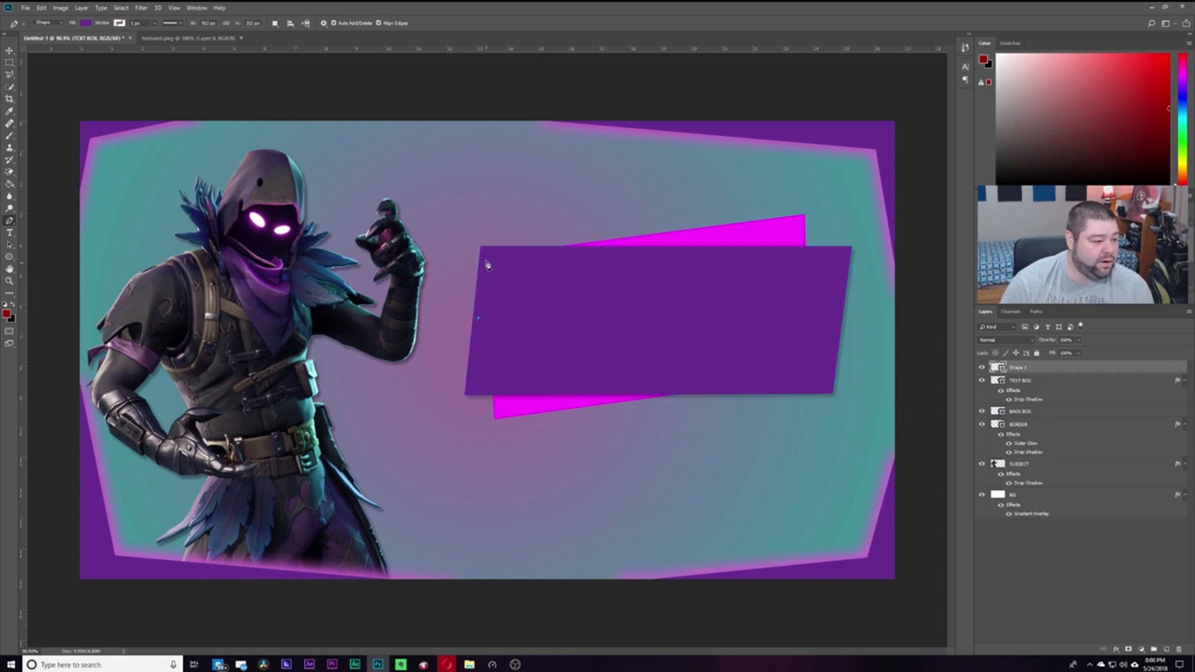
left_click(485, 250)
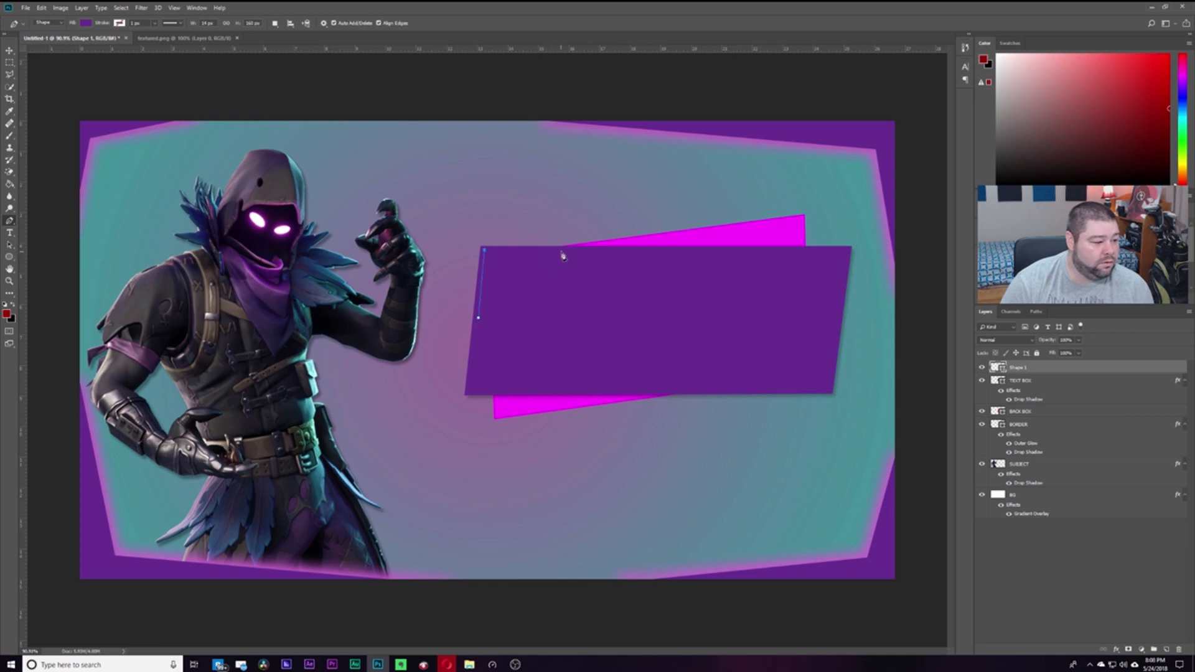
left_click(566, 251)
left_click(492, 257)
left_click(479, 319)
left_click(1040, 565)
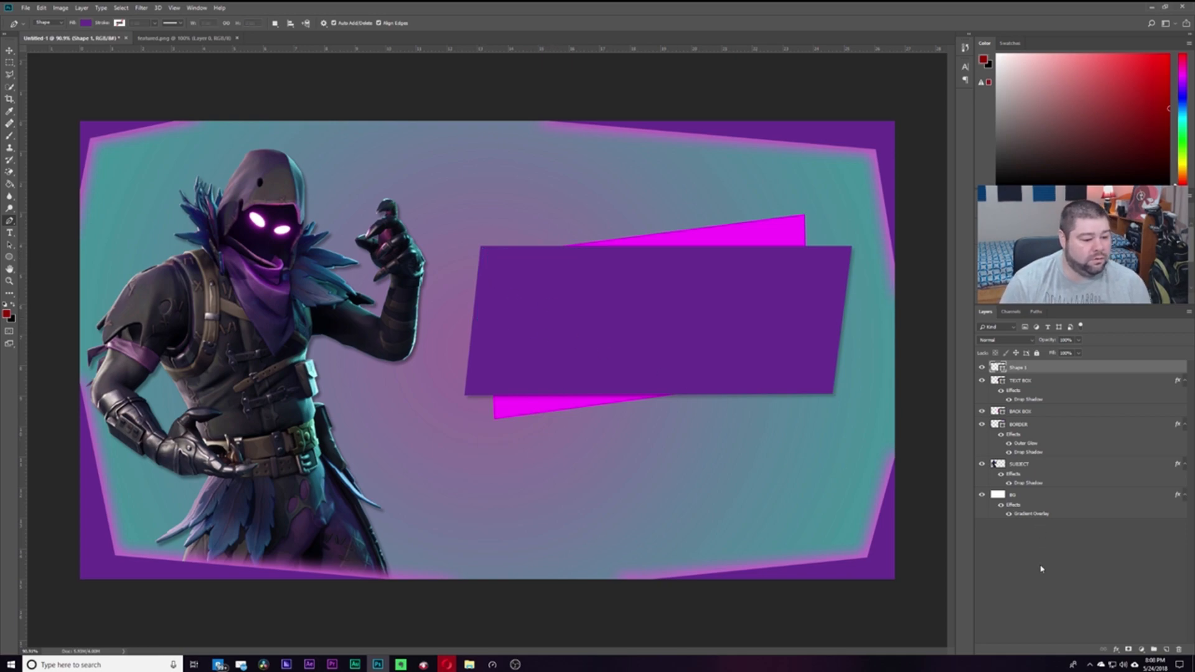
Change the corner accent's fill to the magenta sampled from the back box
left_click(1024, 368)
left_click(85, 24)
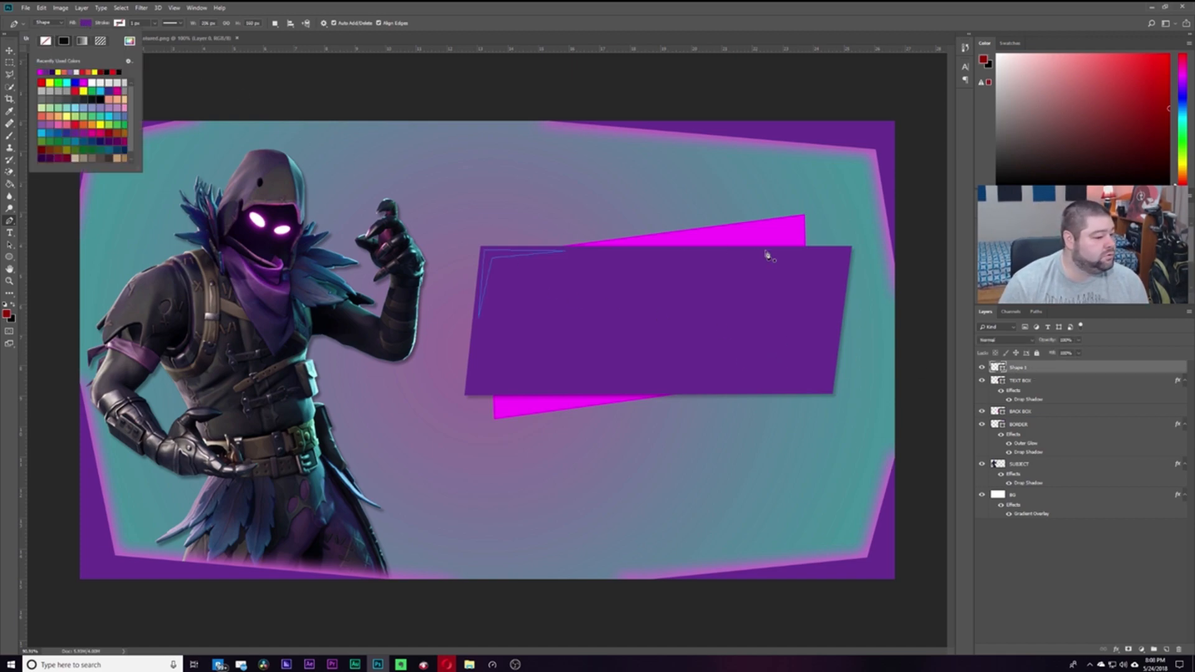
left_click(130, 42)
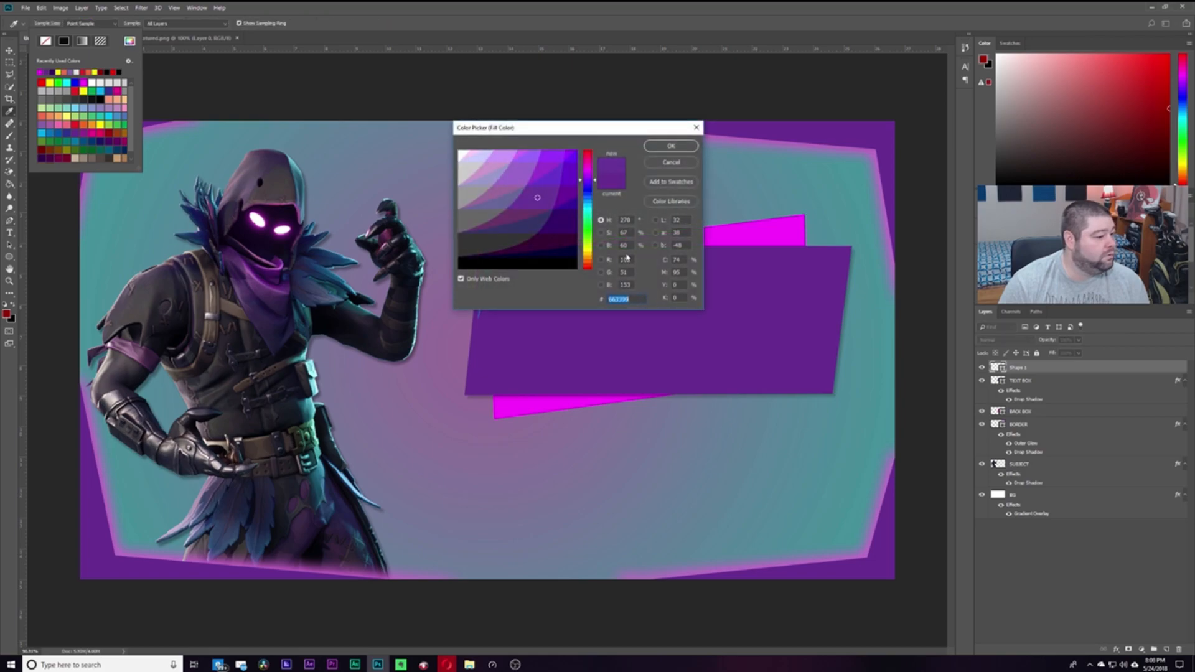
left_click(778, 233)
left_click(664, 144)
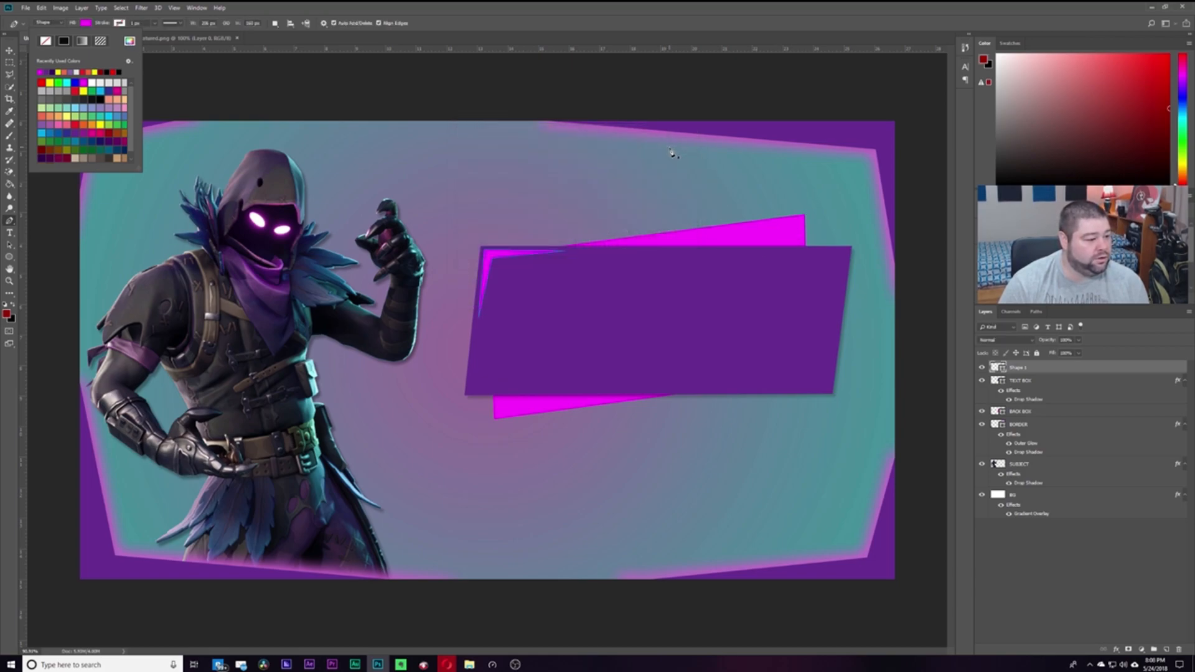
left_click(1024, 569)
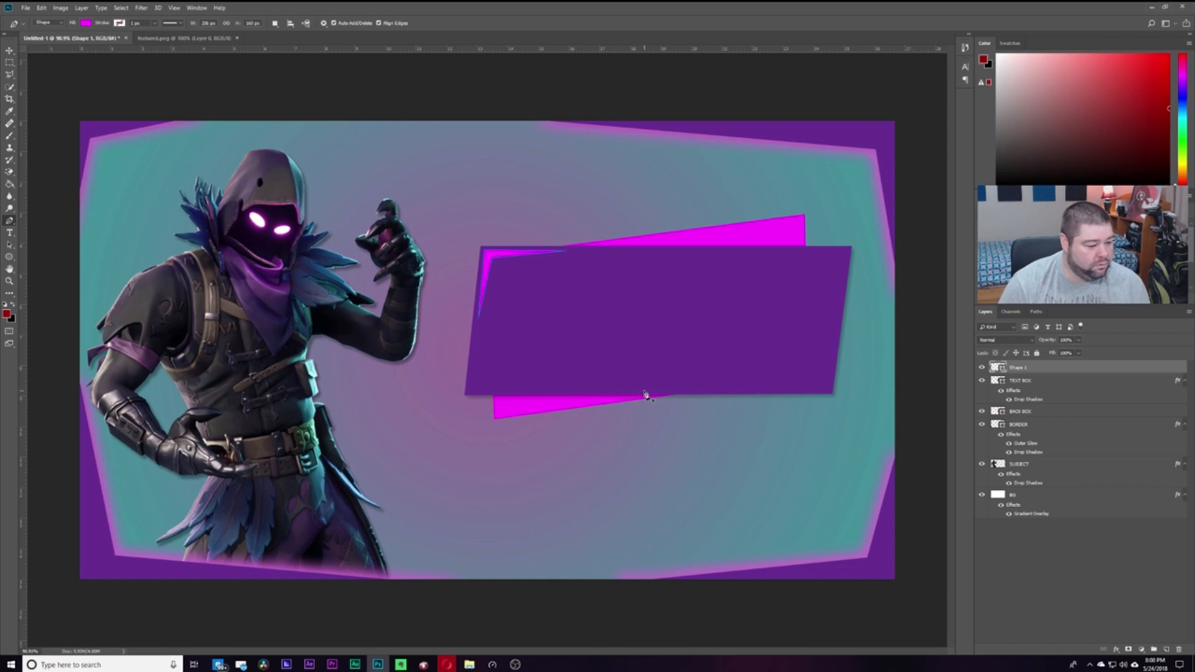
Draw a matching magenta L-shaped accent with the Pen tool inside the lower-right corner of the purple text box
left_click(643, 391)
left_click(829, 391)
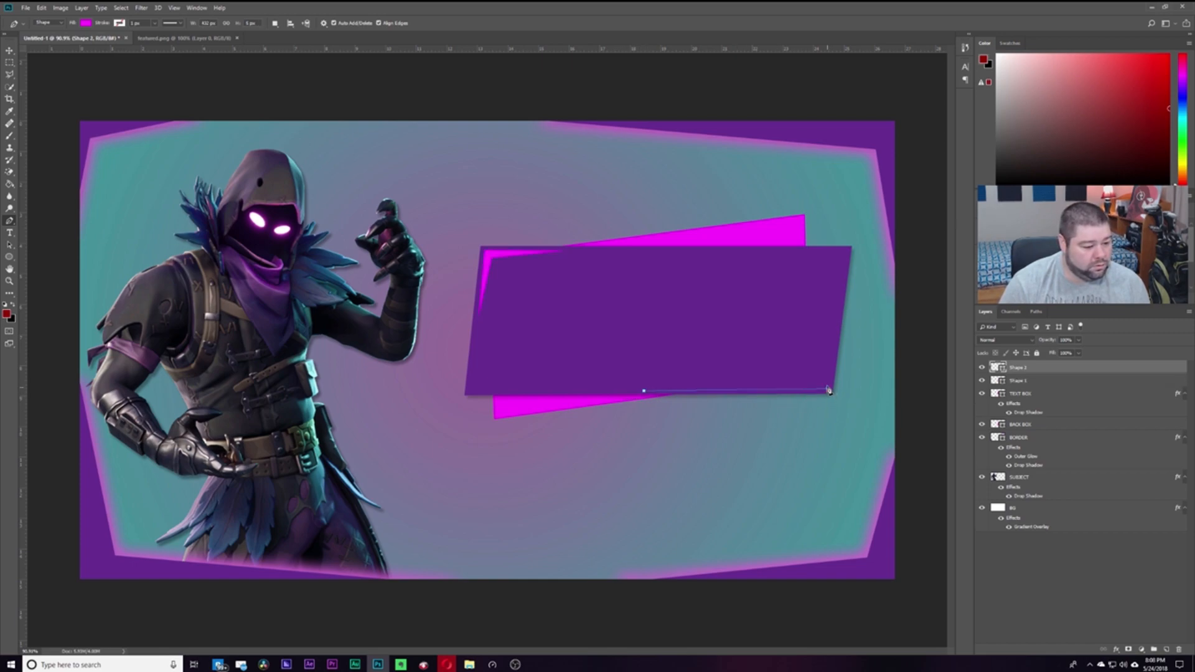
left_click(837, 329)
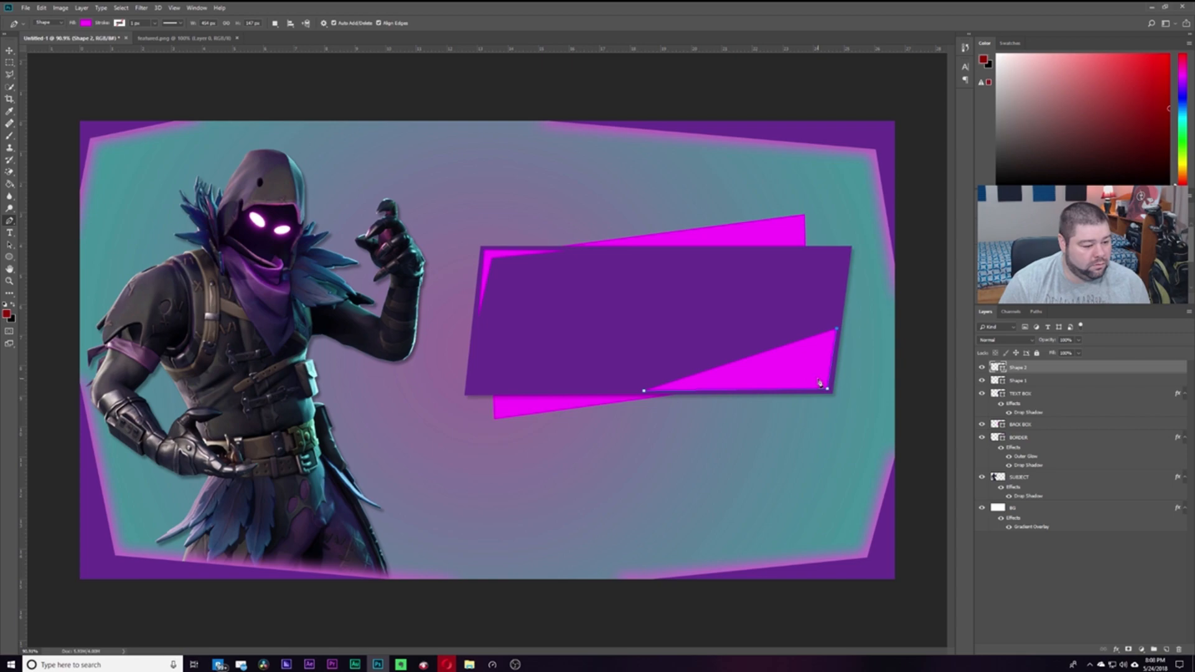
left_click(818, 379)
left_click(643, 390)
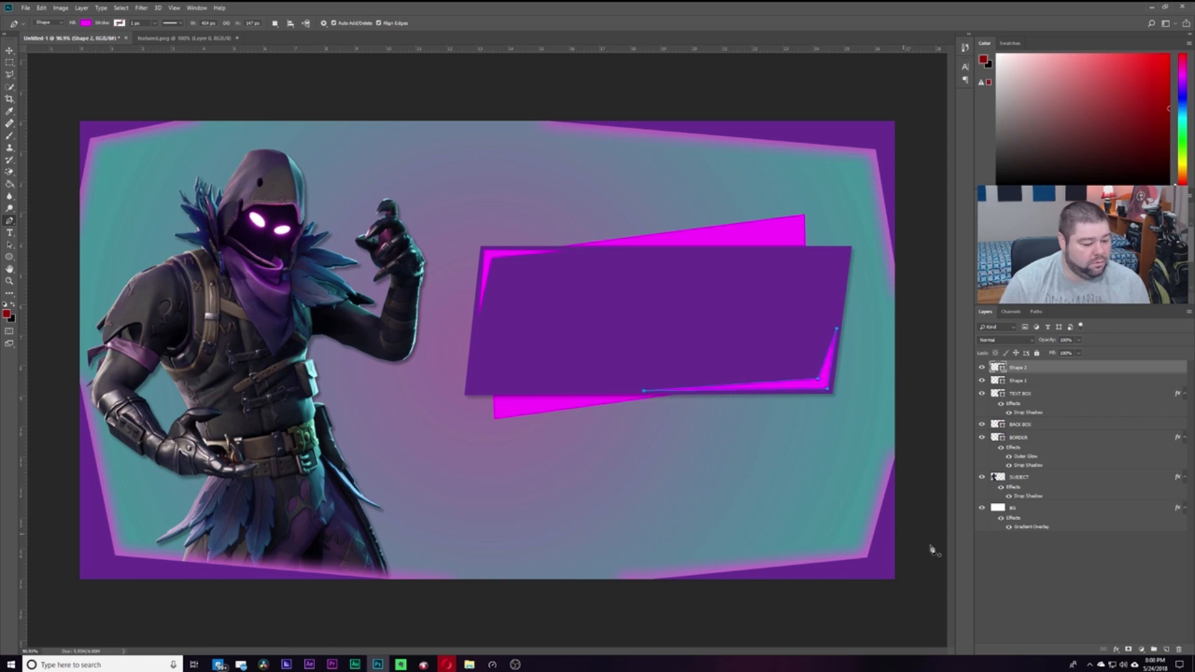
left_click(1024, 571)
Try to merge the two corner accent shapes with the TEXT BOX shape, and undo the merge
left_click(1020, 371)
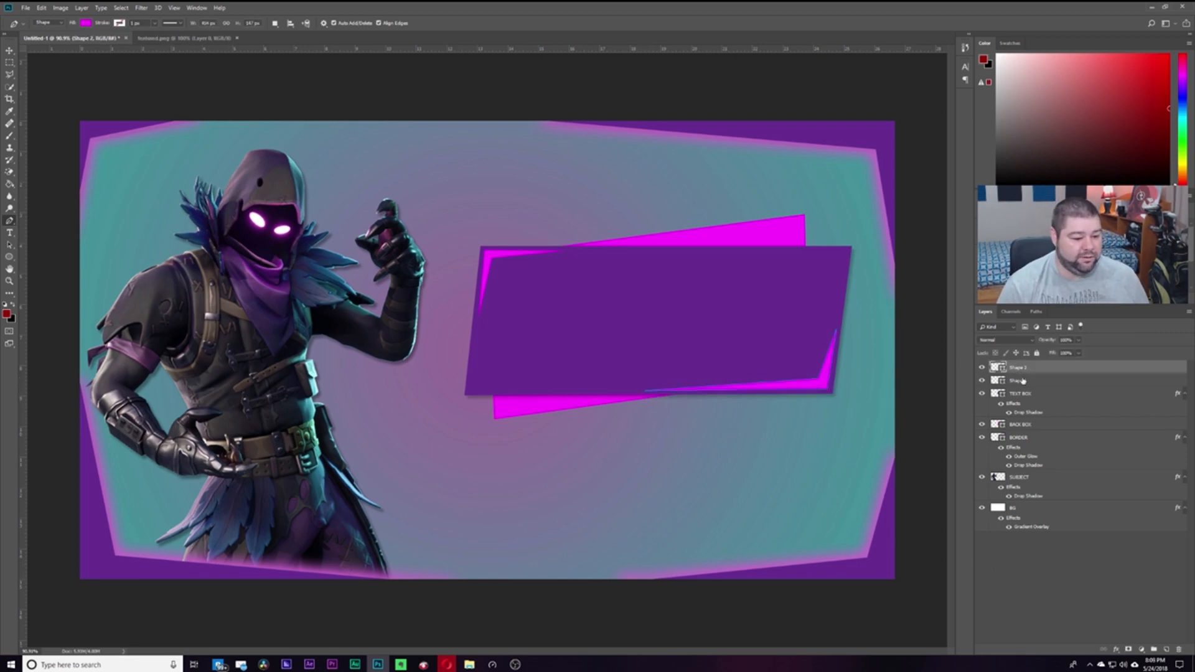
left_click(1023, 382, "ctrl")
left_click(1026, 398, "ctrl")
right_click(1027, 398)
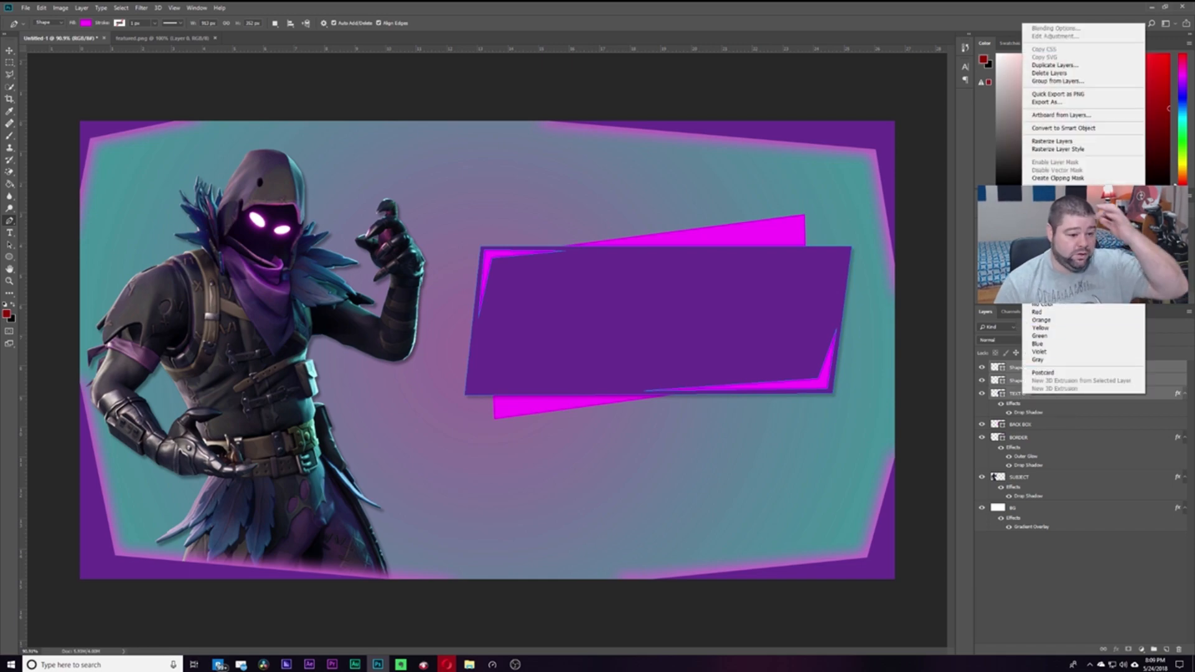
left_click(1049, 275)
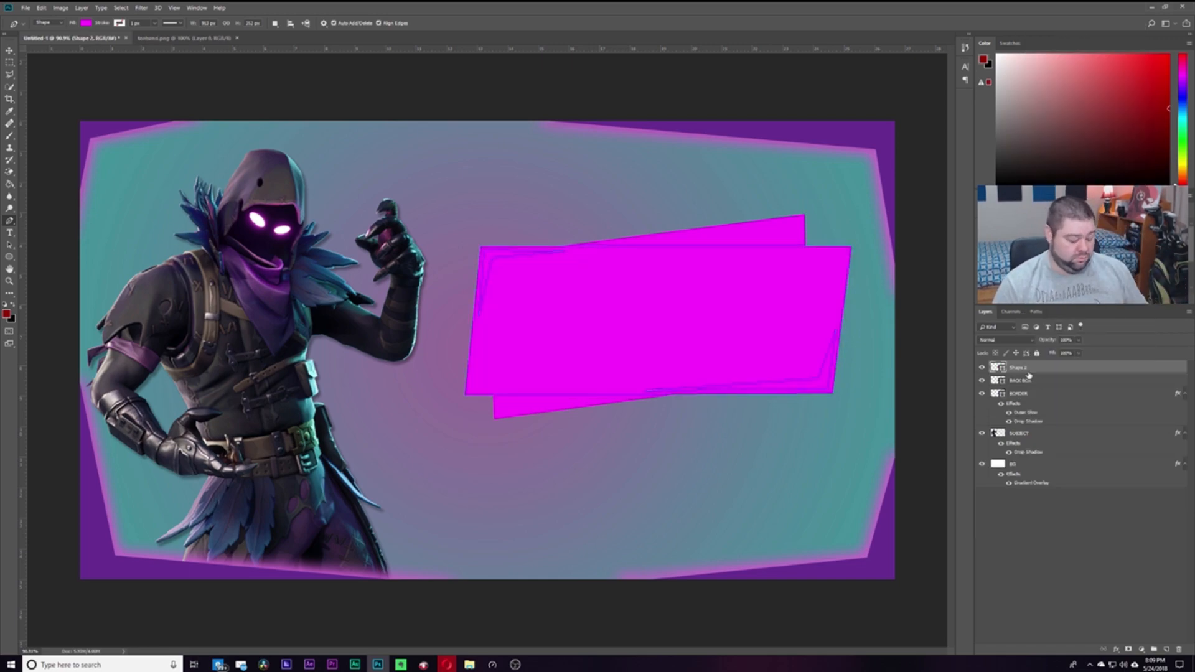
key("ctrl+z")
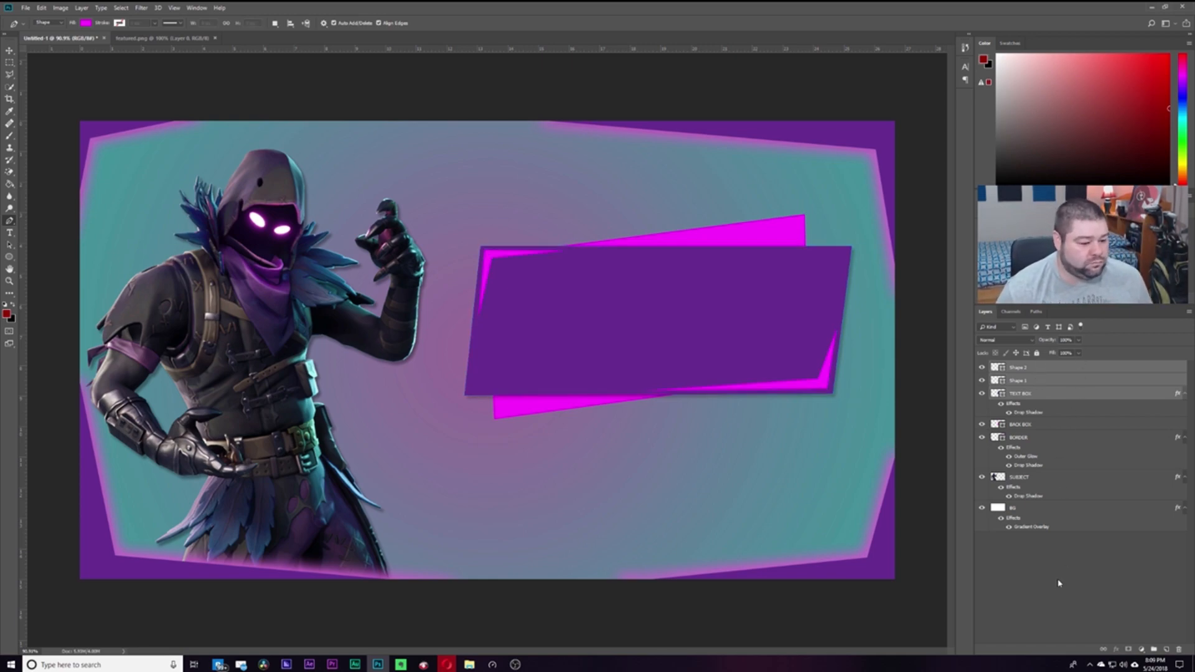
Group the two corner accents and the TEXT BOX shape as TEXT BOX, and check the group by hiding and showing it
left_click(1058, 584)
left_click(1024, 368)
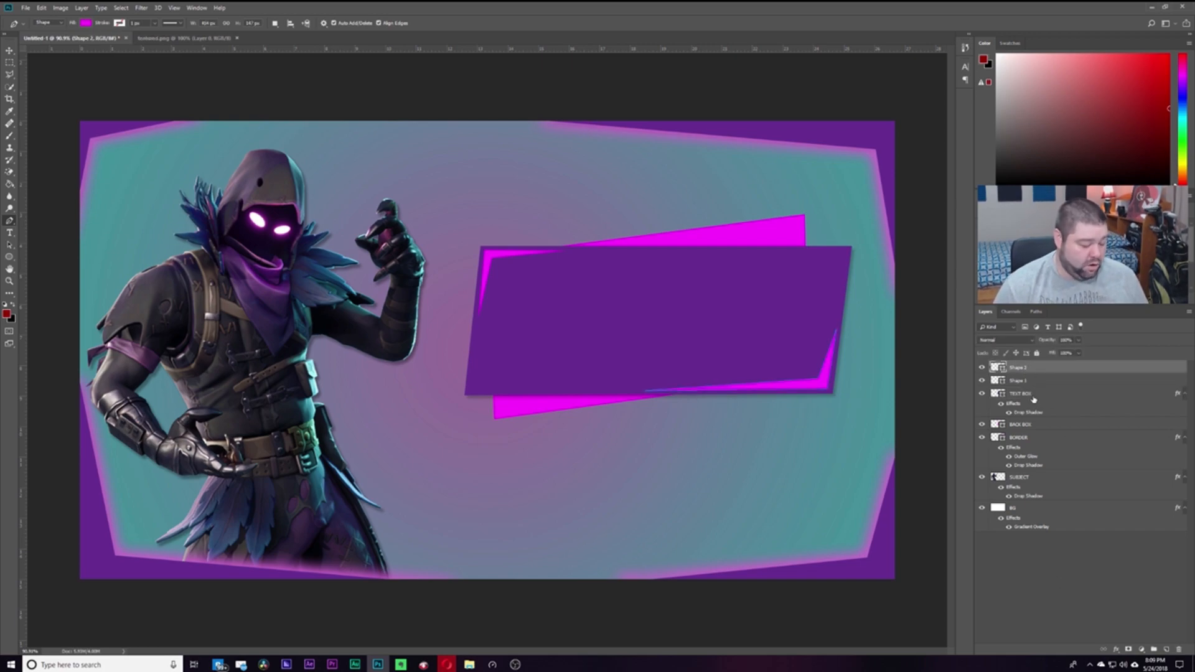
left_click(1031, 398, "shift")
right_click(1029, 398)
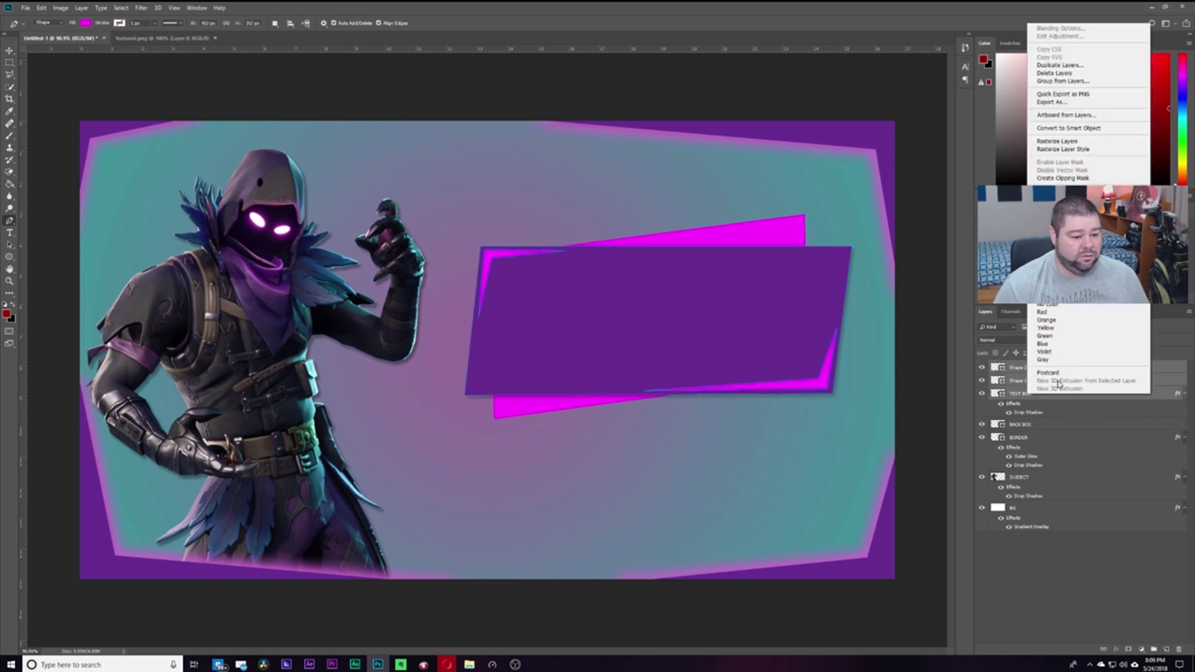
left_click(1097, 82)
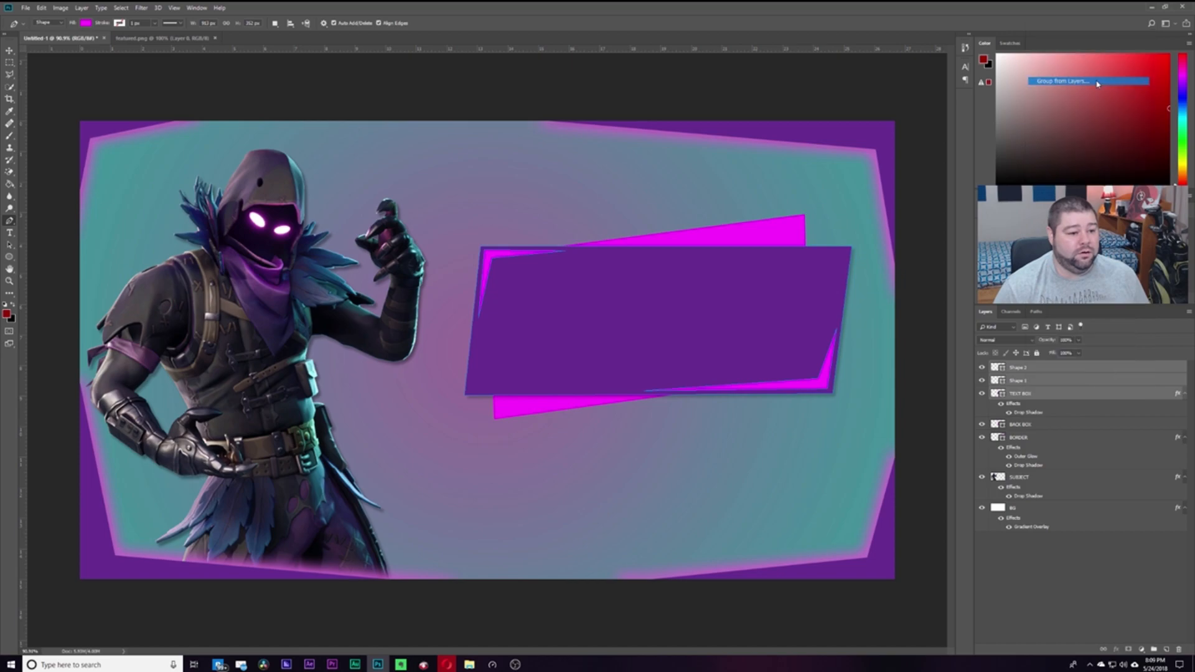
type("TEXT BOX")
left_click(661, 208)
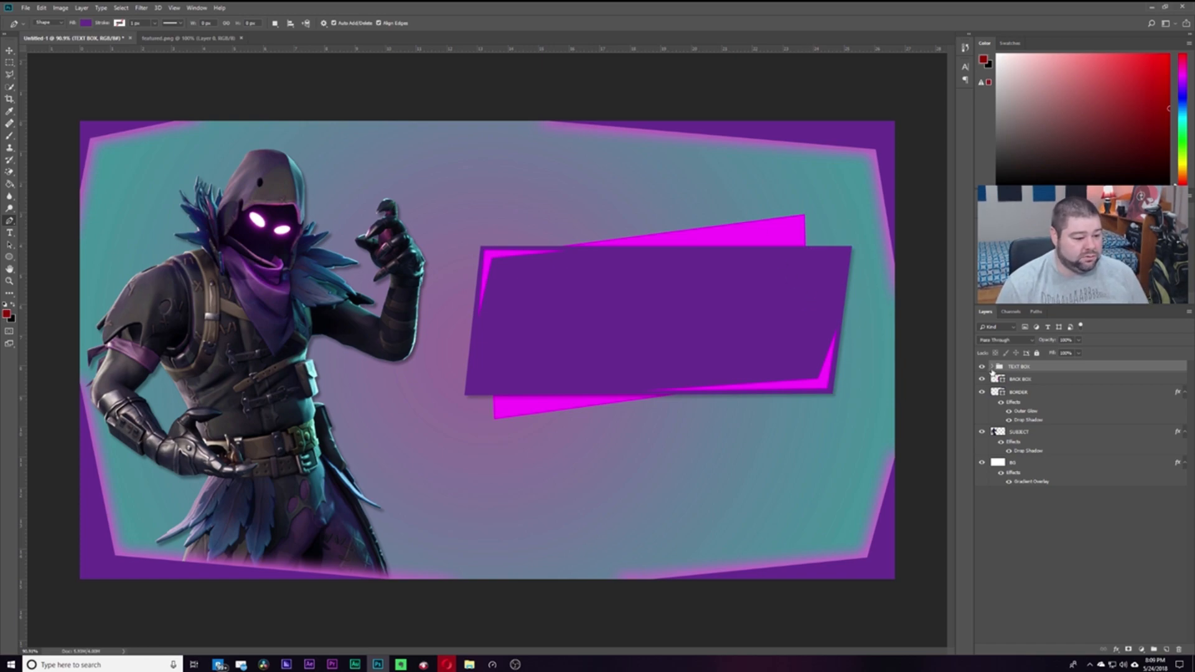
left_click(983, 368)
left_click(982, 368)
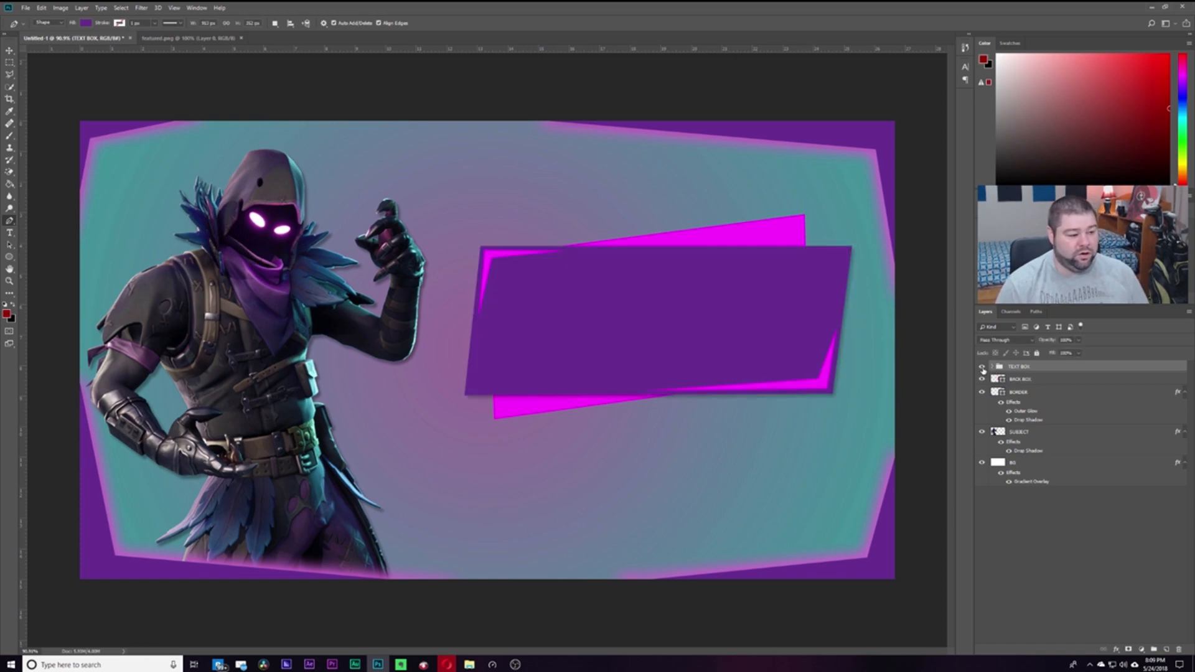
left_click(983, 368)
left_click(984, 368)
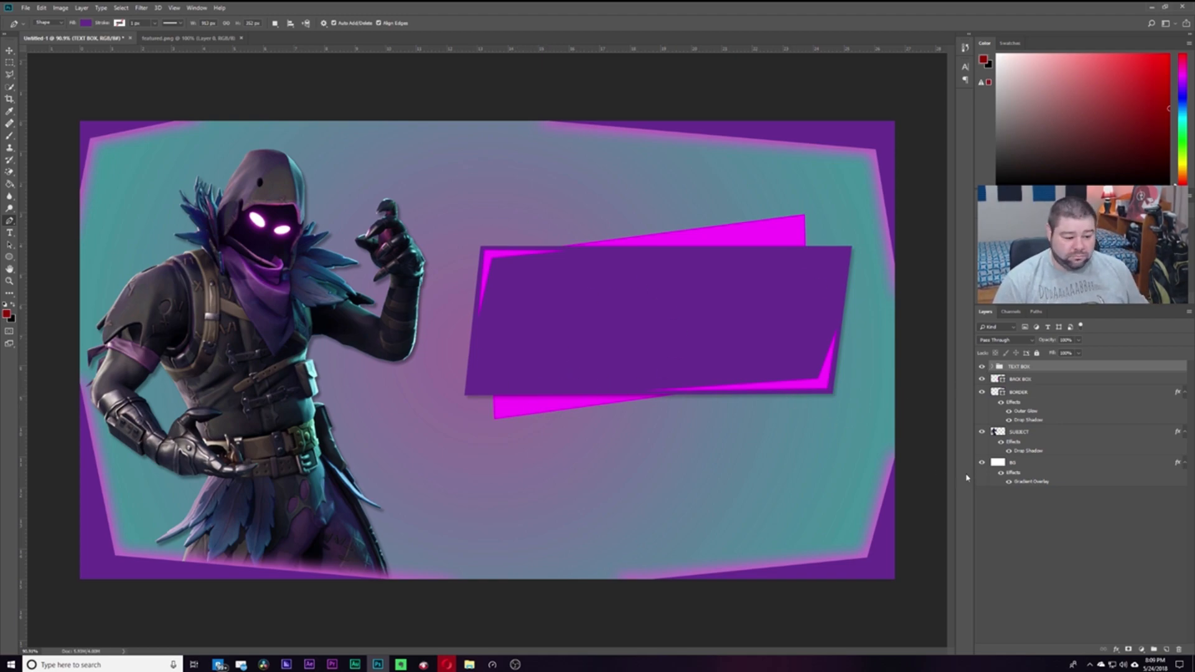
Add a two-line text layer reading "NEW FORTNITE SKIN" and "AVAILABLE NOW" over the purple text box
left_click(965, 66)
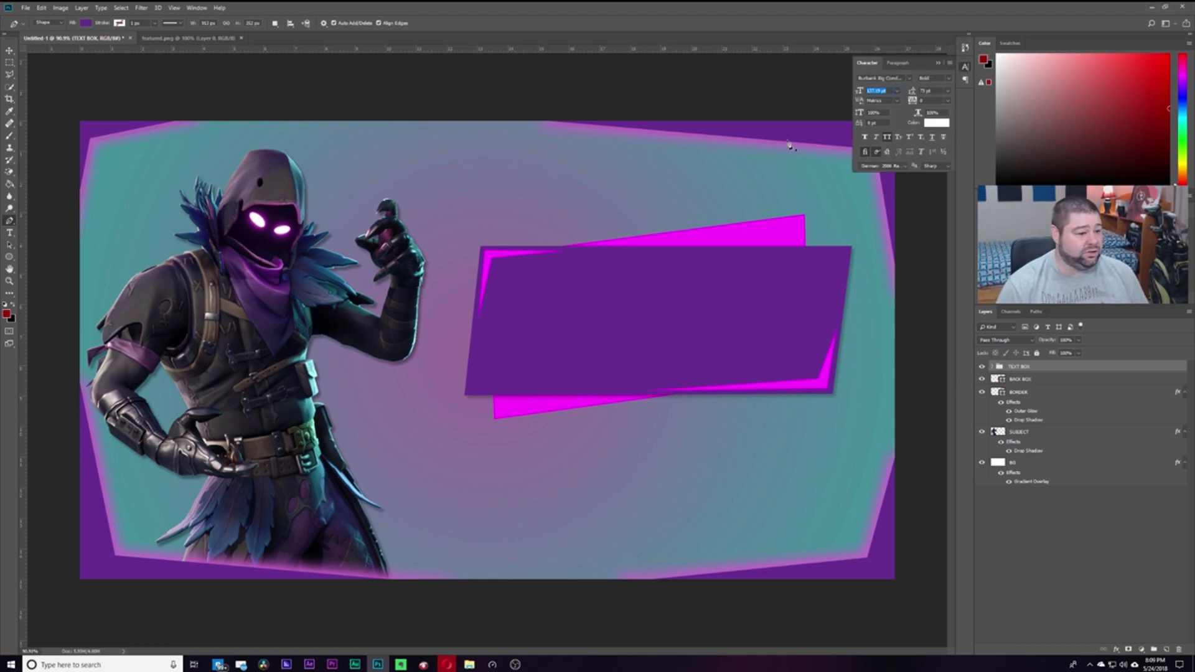
left_click(9, 232)
left_click(527, 305)
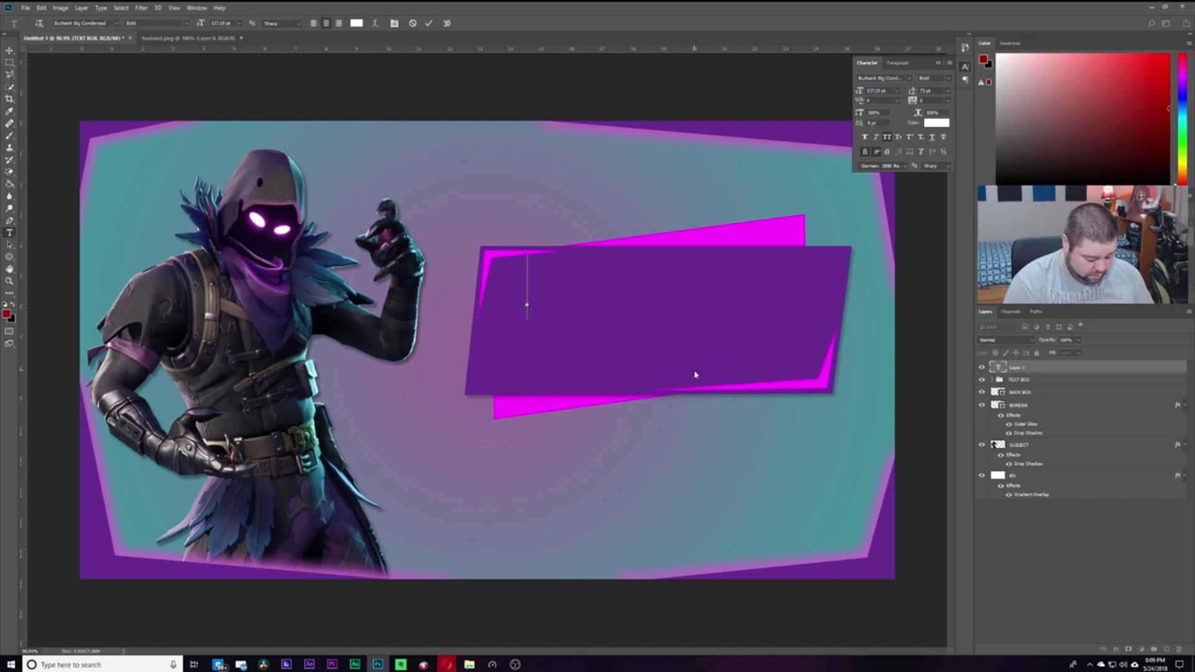
type("NEW FORTNITE SKIN")
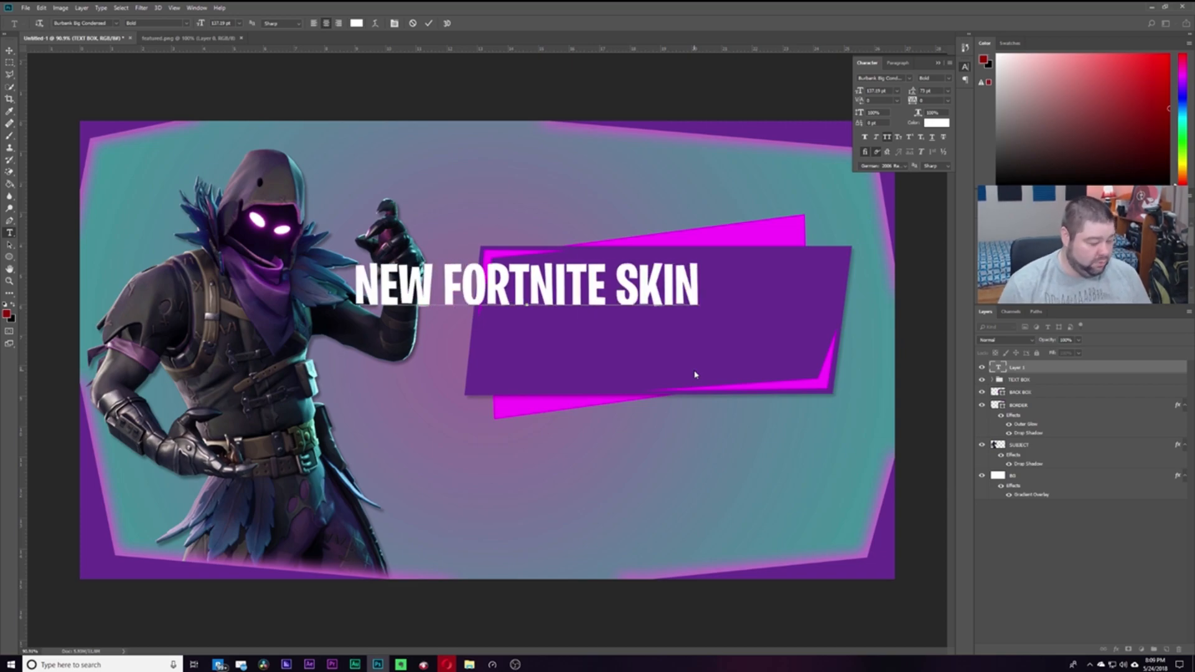
key("Return")
type("AVAILABLE")
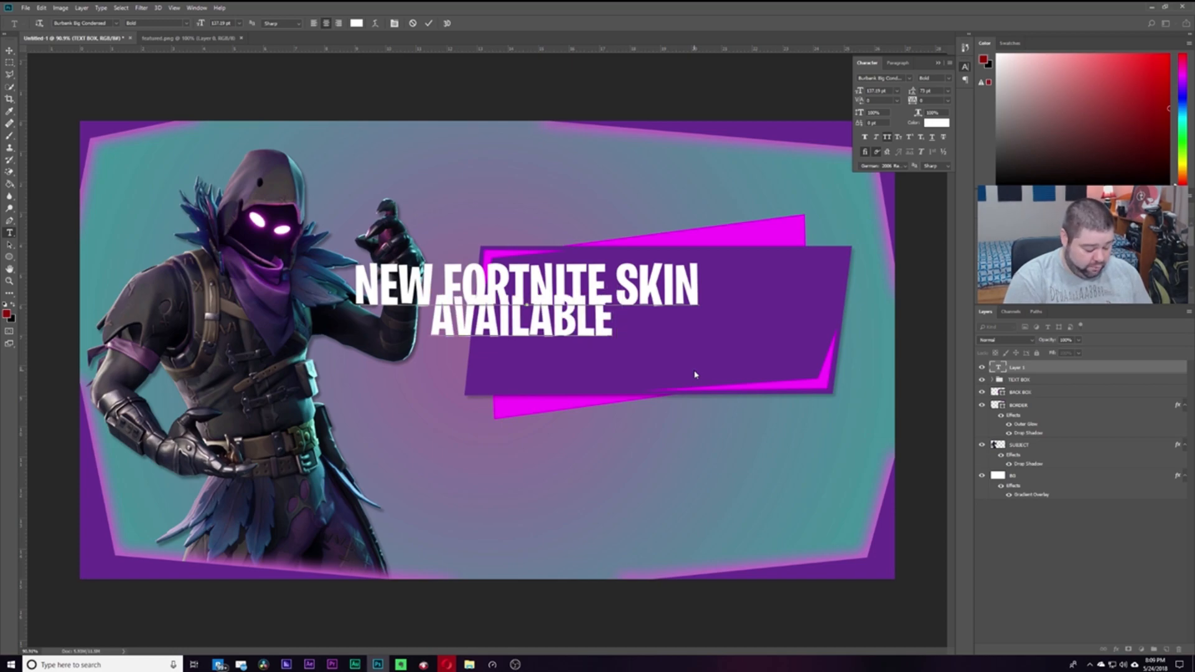
type(" NOW")
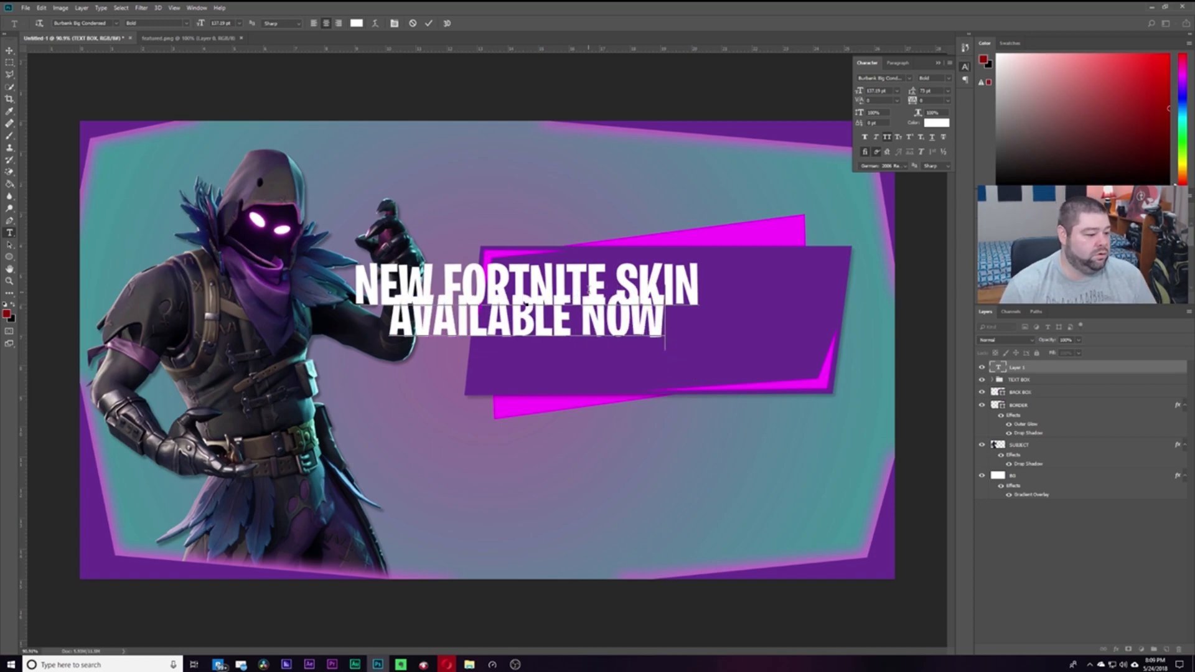
Increase the leading of both text lines to about 109 pt and move the text onto the purple box
key("ctrl+a")
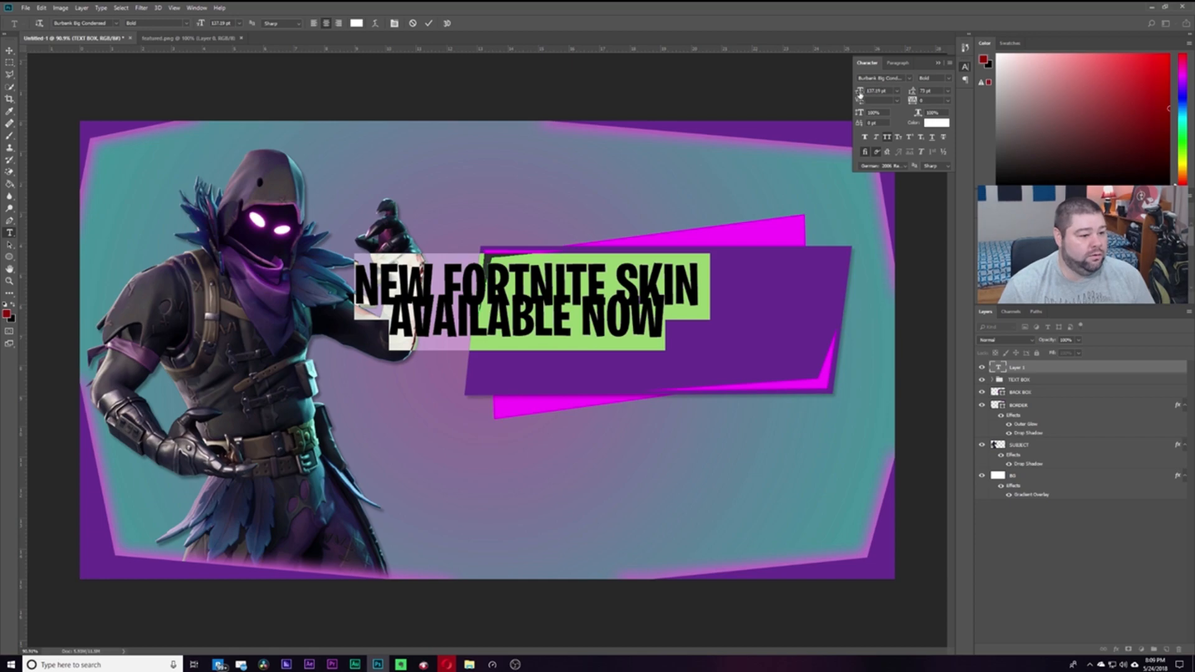
left_click_drag(915, 93, 930, 93)
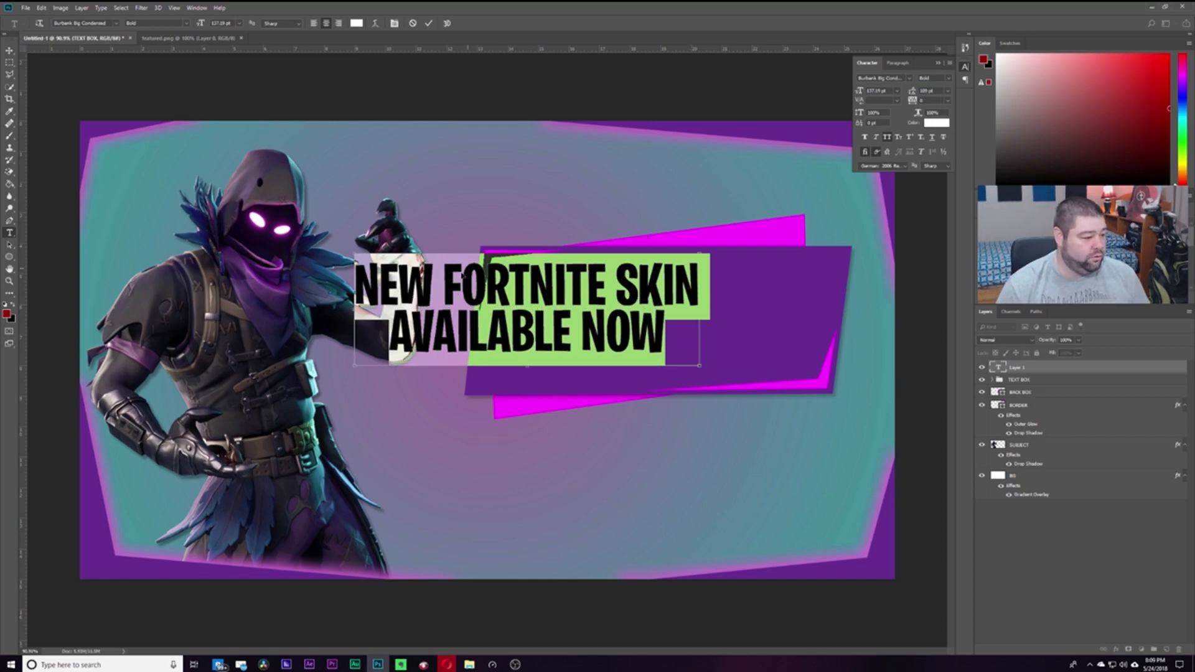
left_click_drag(427, 289, 592, 304)
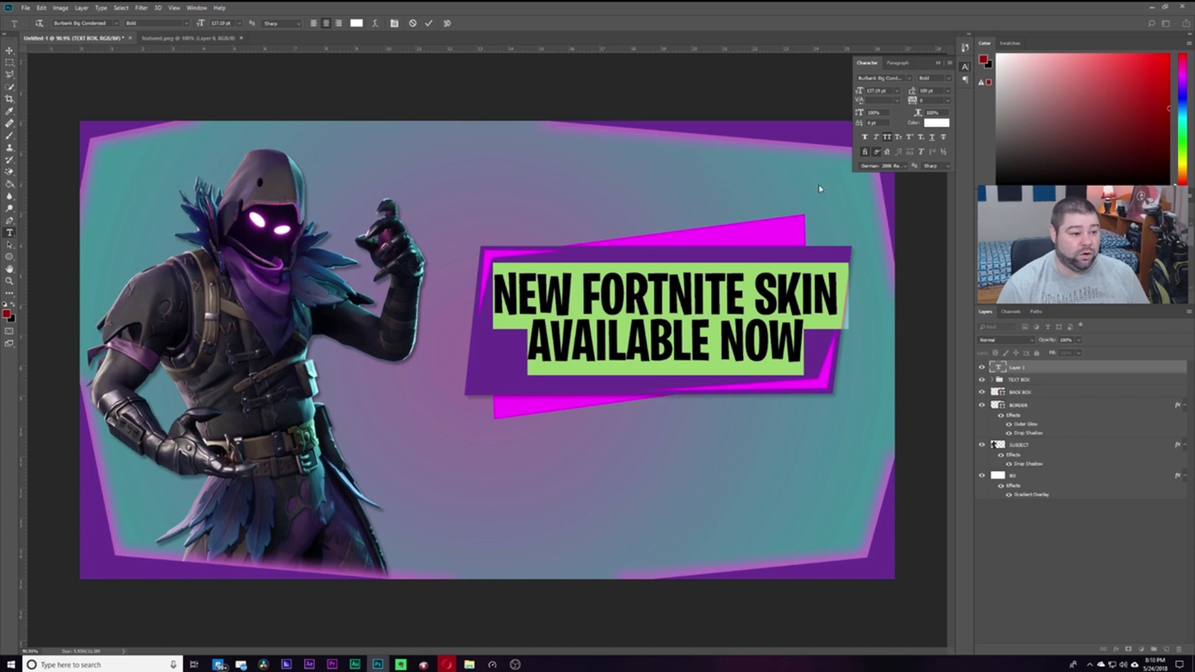
Open the font list for the selected headline text
left_click(909, 80)
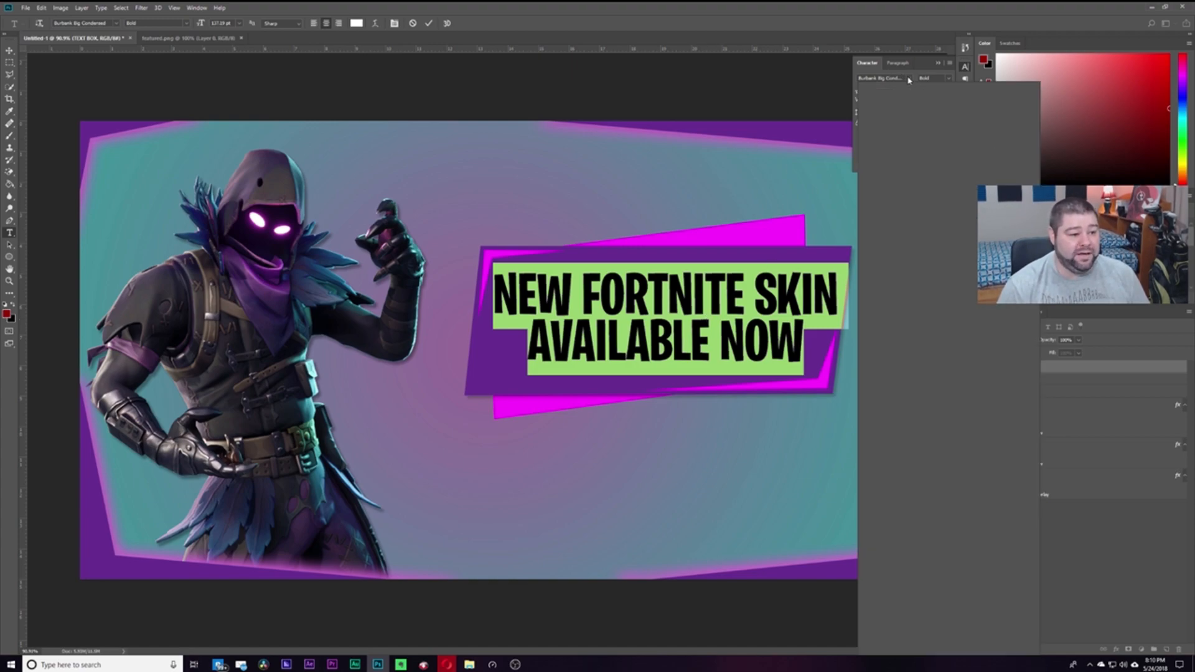
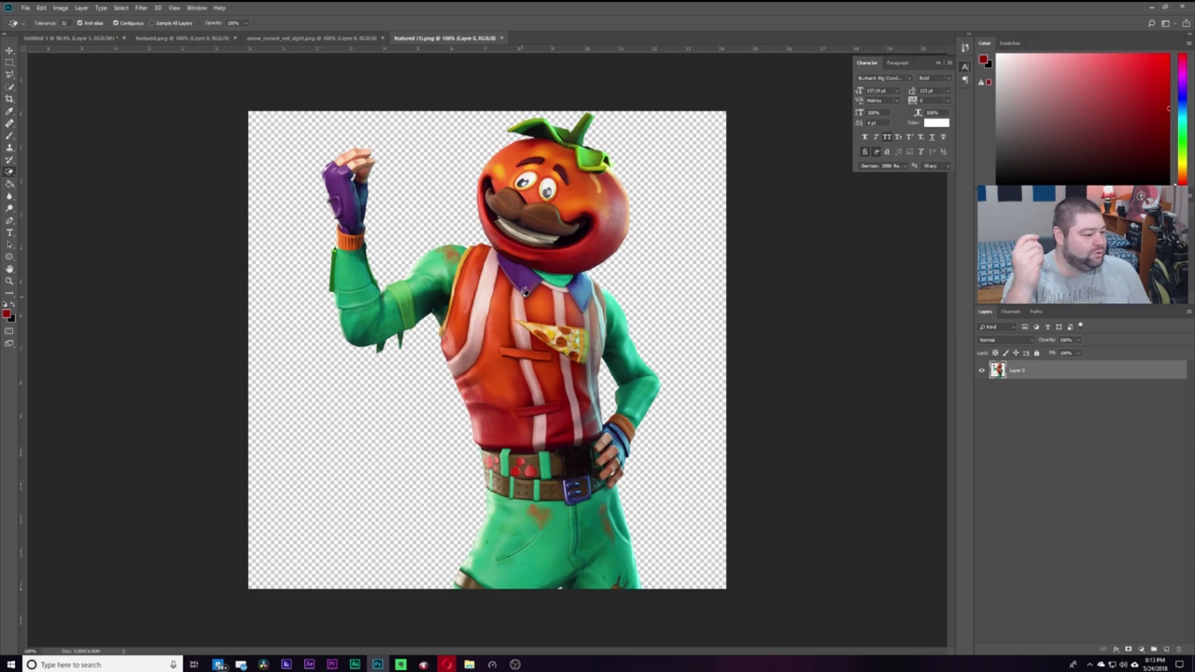
Replace the SUBJECT character, hidden, with the tomato-headed character from featured (1).png, and place its layer directly below BORDER
left_click_drag(527, 223, 314, 319, "ctrl")
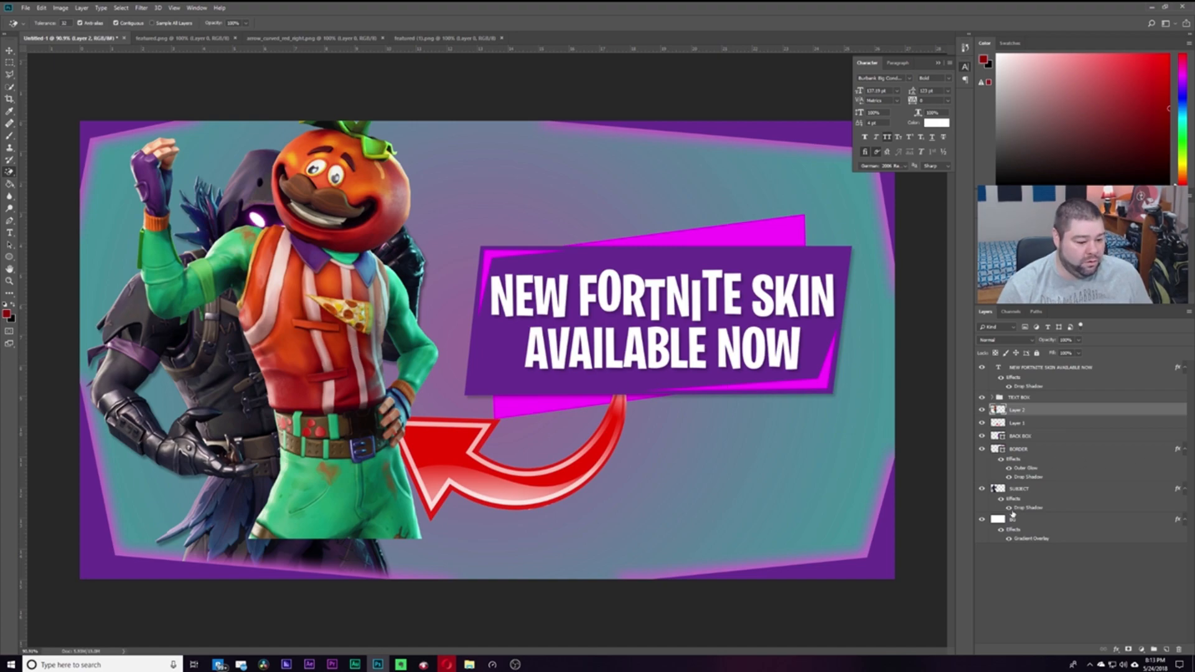
left_click(982, 489)
left_click_drag(352, 362, 281, 389)
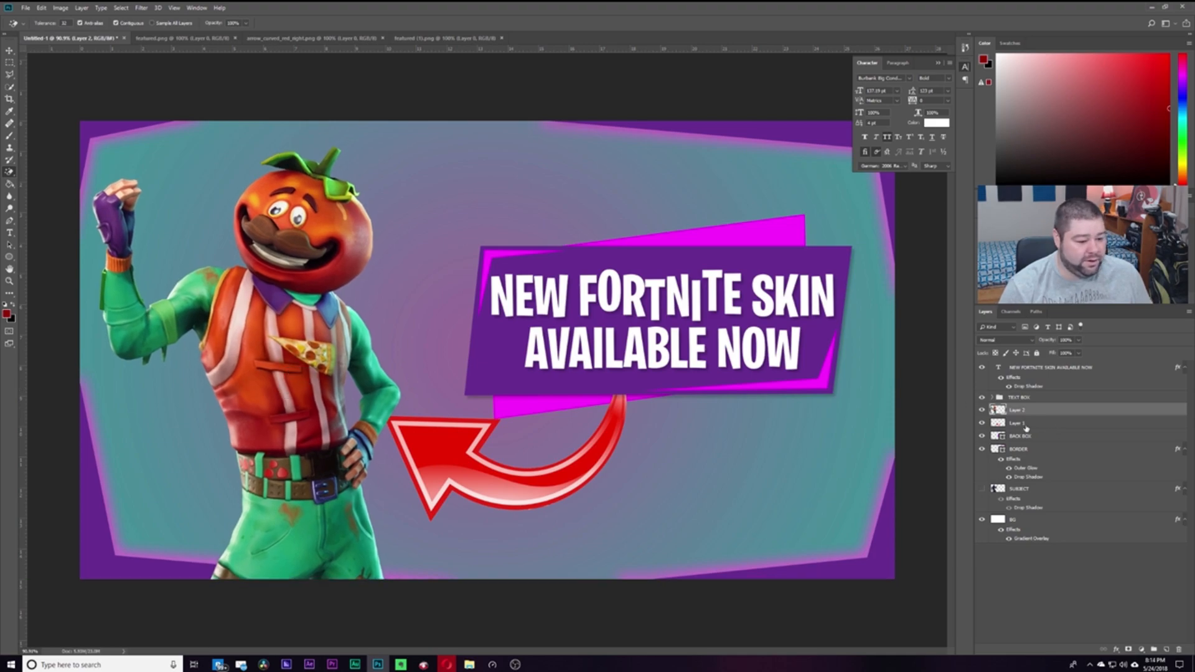
left_click_drag(1023, 412, 1035, 484)
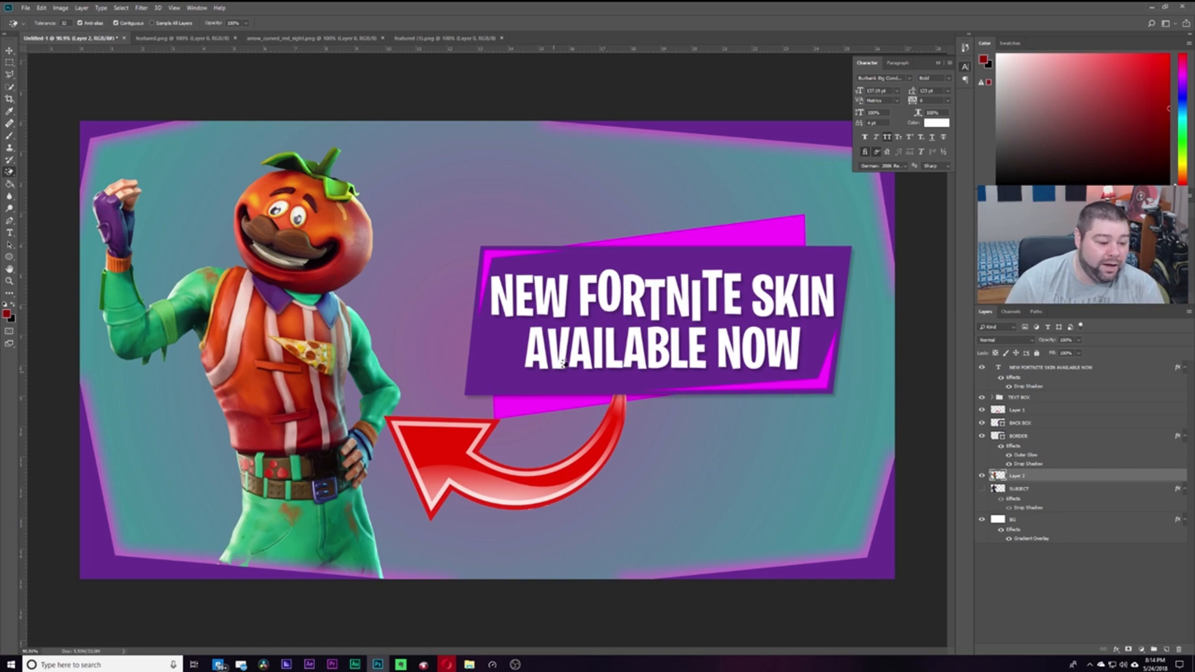
Recolor the BG layer's gradient overlay with a green 66cc33 start stop and an orange cc6600 end stop
left_click(1014, 522)
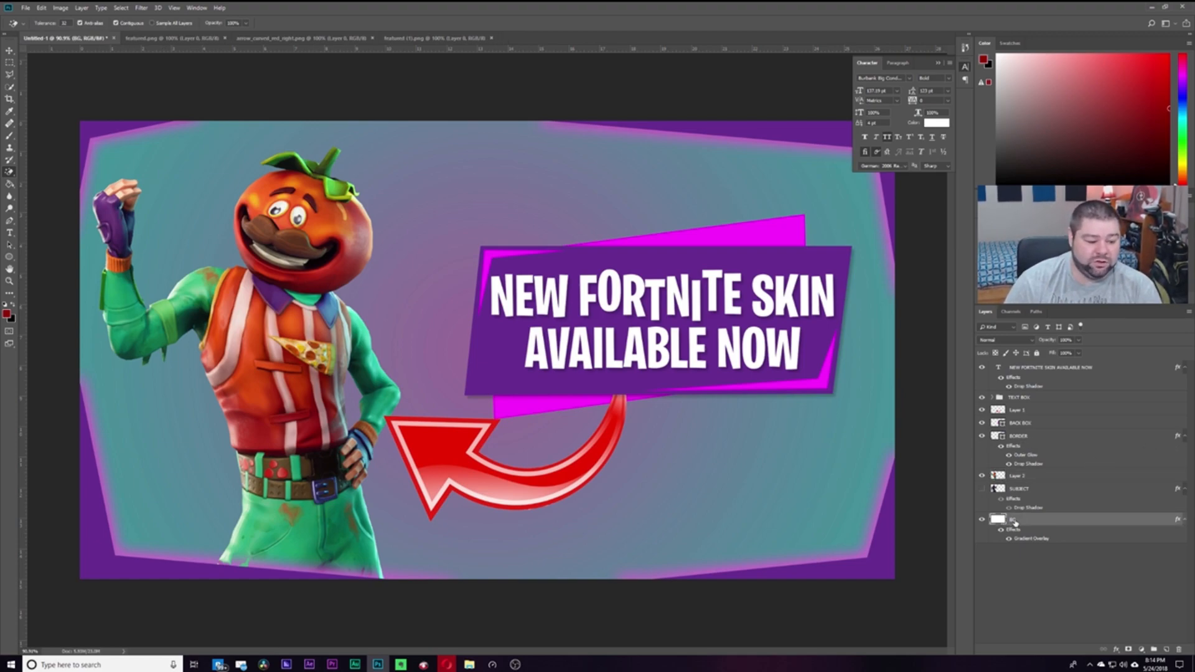
double_click(1177, 520)
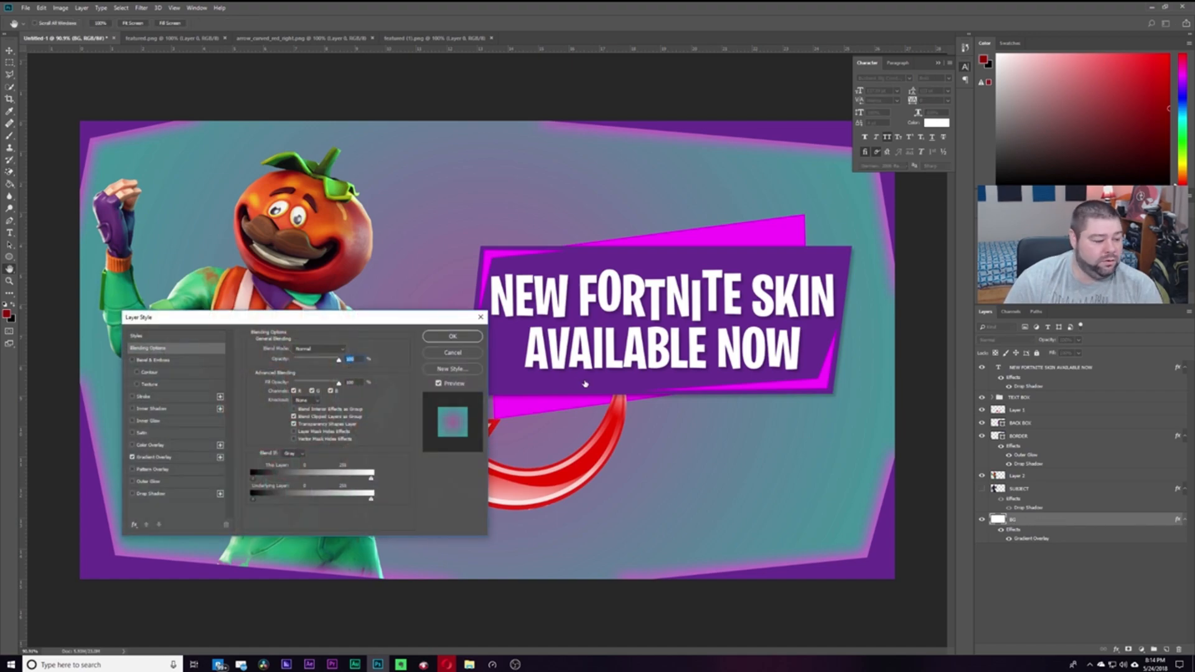
left_click(149, 457)
left_click(304, 371)
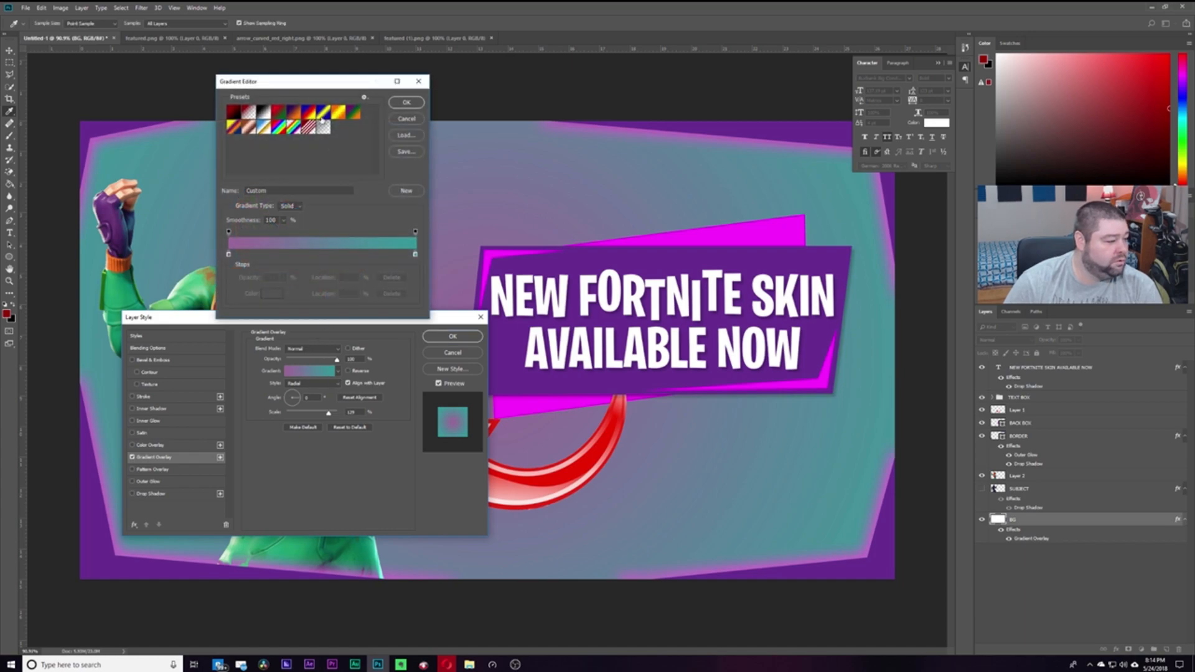
left_click_drag(295, 89, 625, 96)
left_click(560, 265)
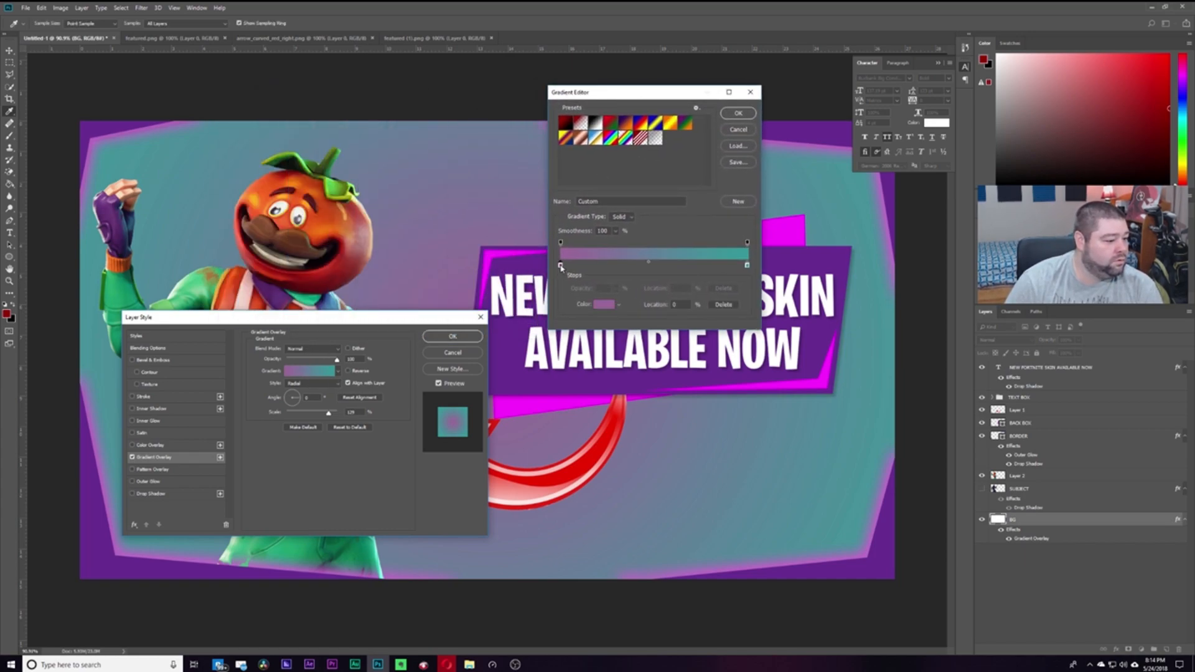
double_click(561, 266)
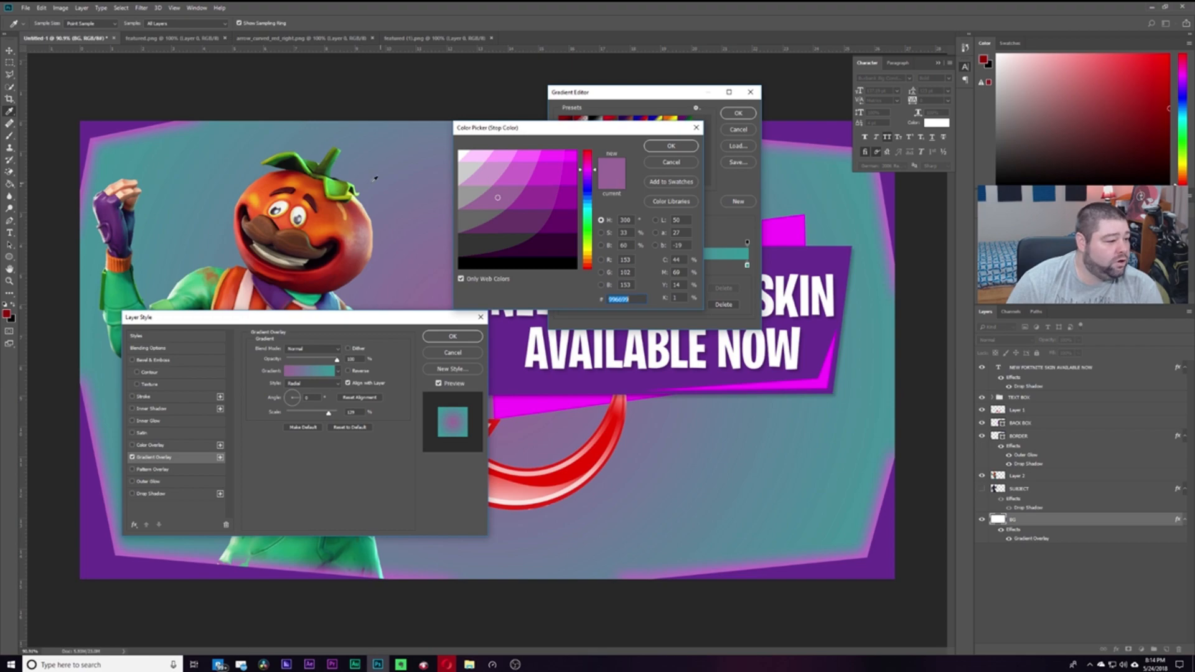
type("66cc33")
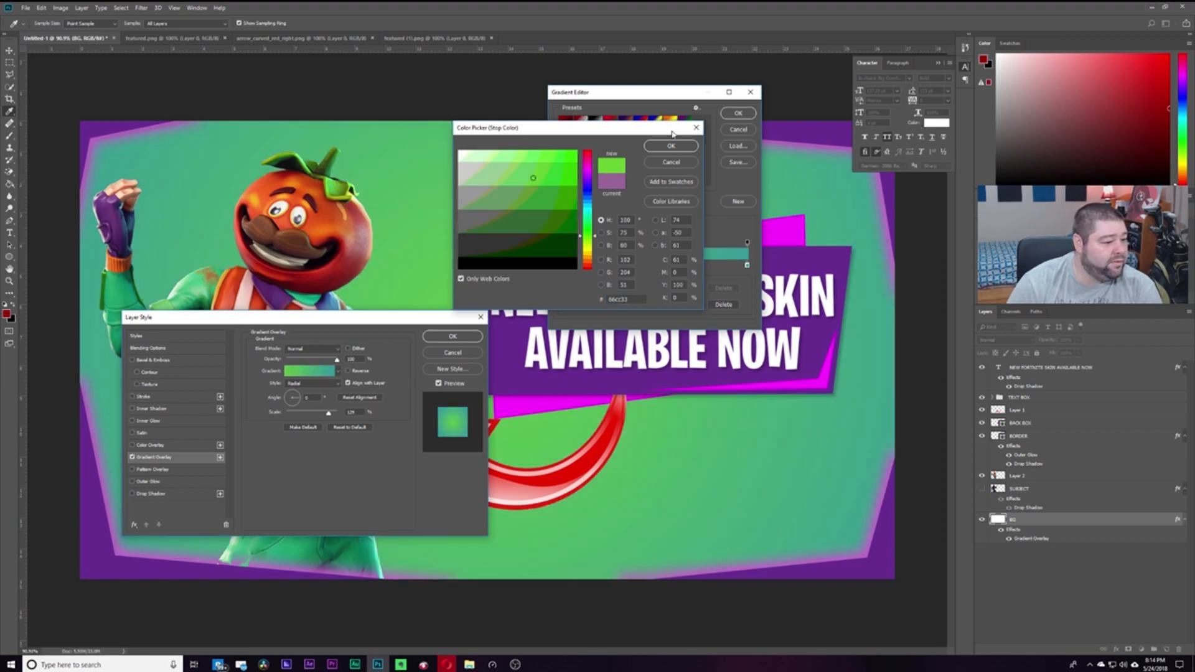
left_click(673, 147)
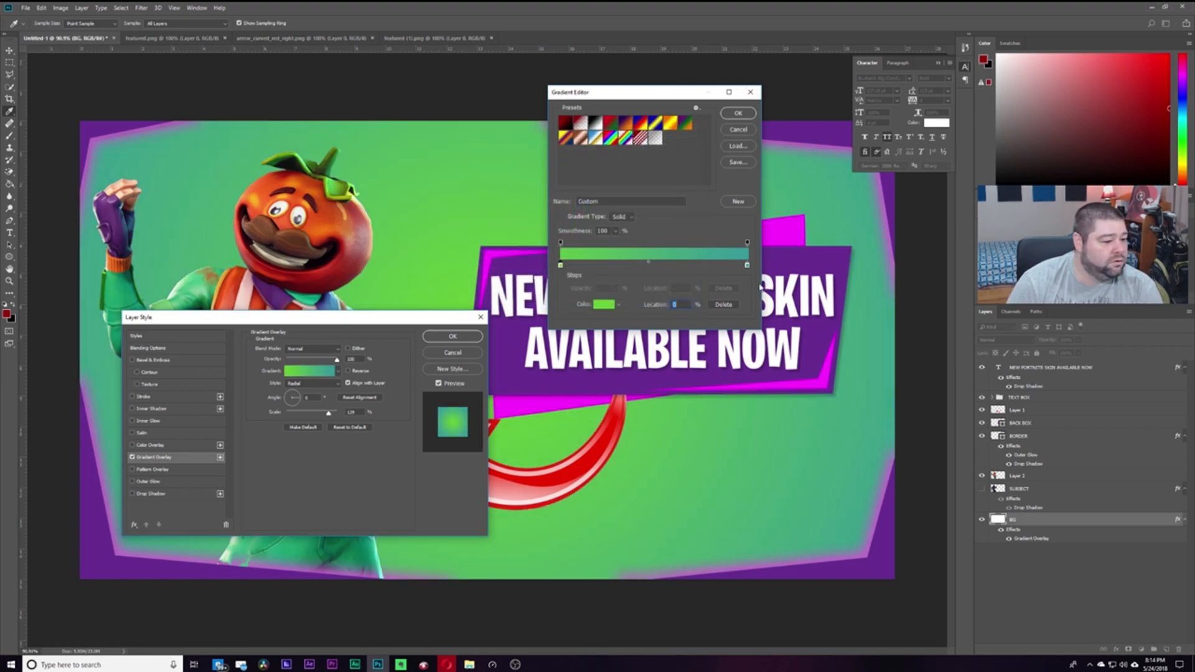
double_click(748, 266)
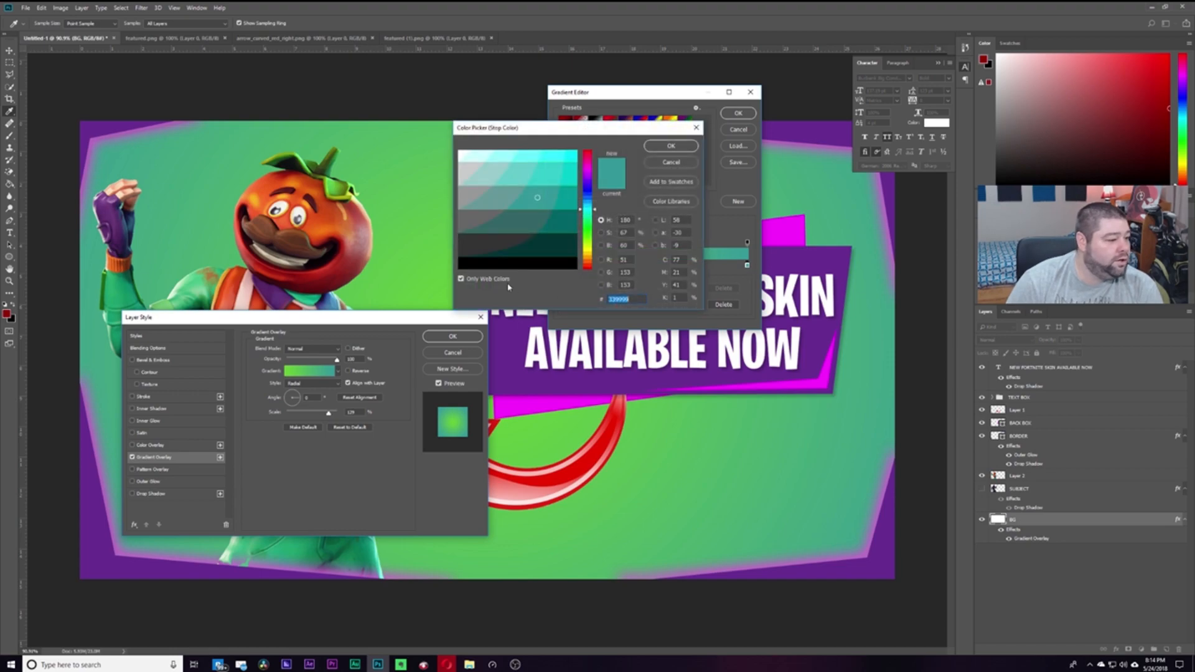
type("cc6600")
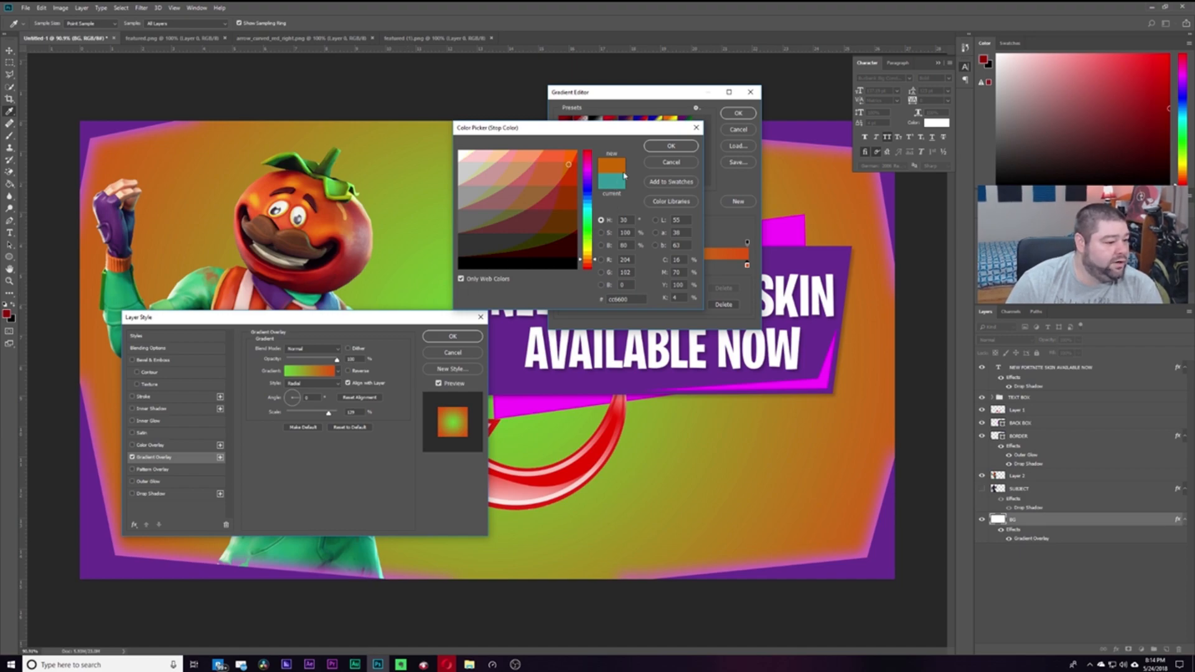
left_click(671, 146)
Try darker colors sampled from the tomato's stem for the gradient's start stop and set it to olive 666600
double_click(560, 266)
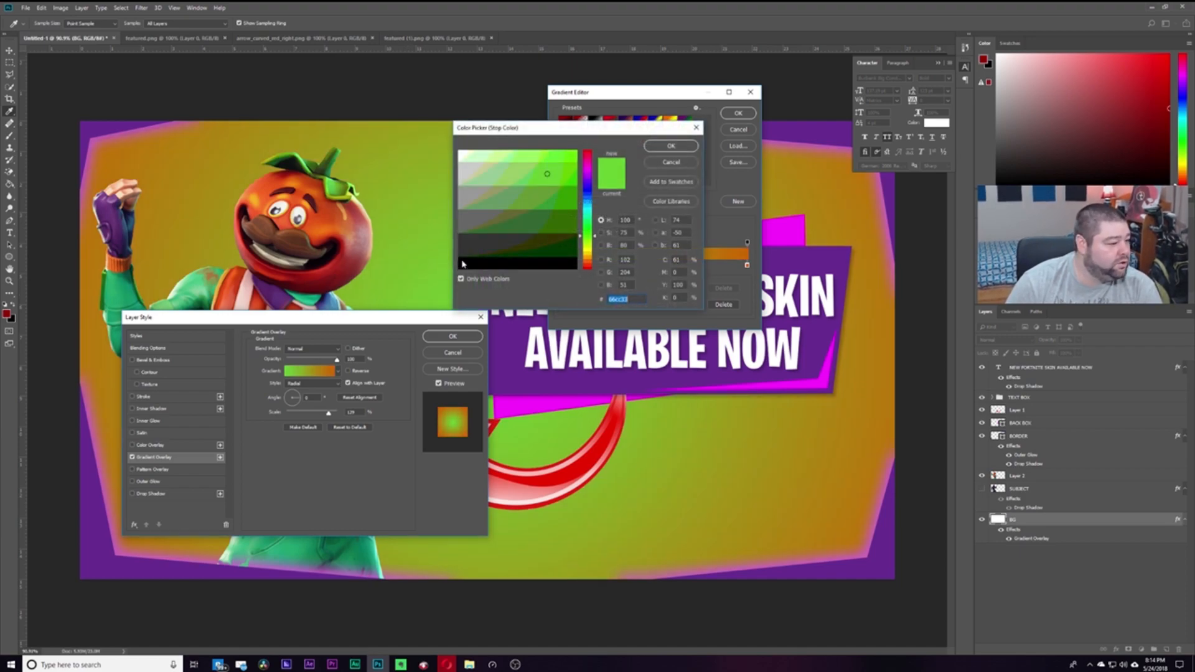
left_click(323, 171)
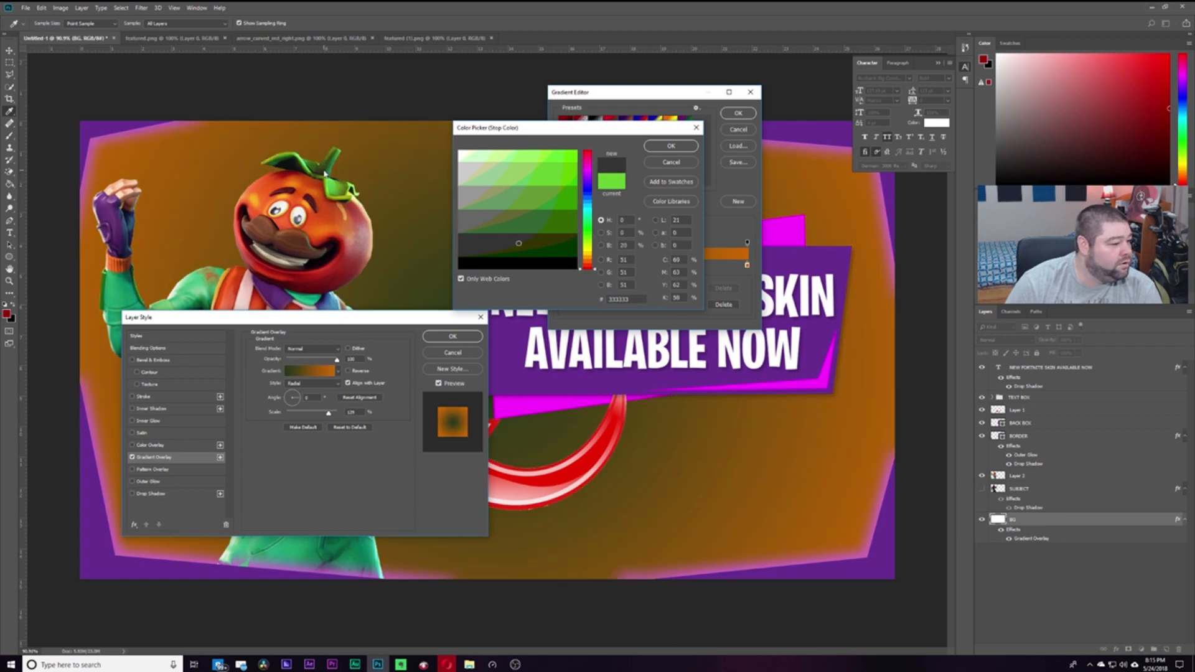
left_click(539, 219)
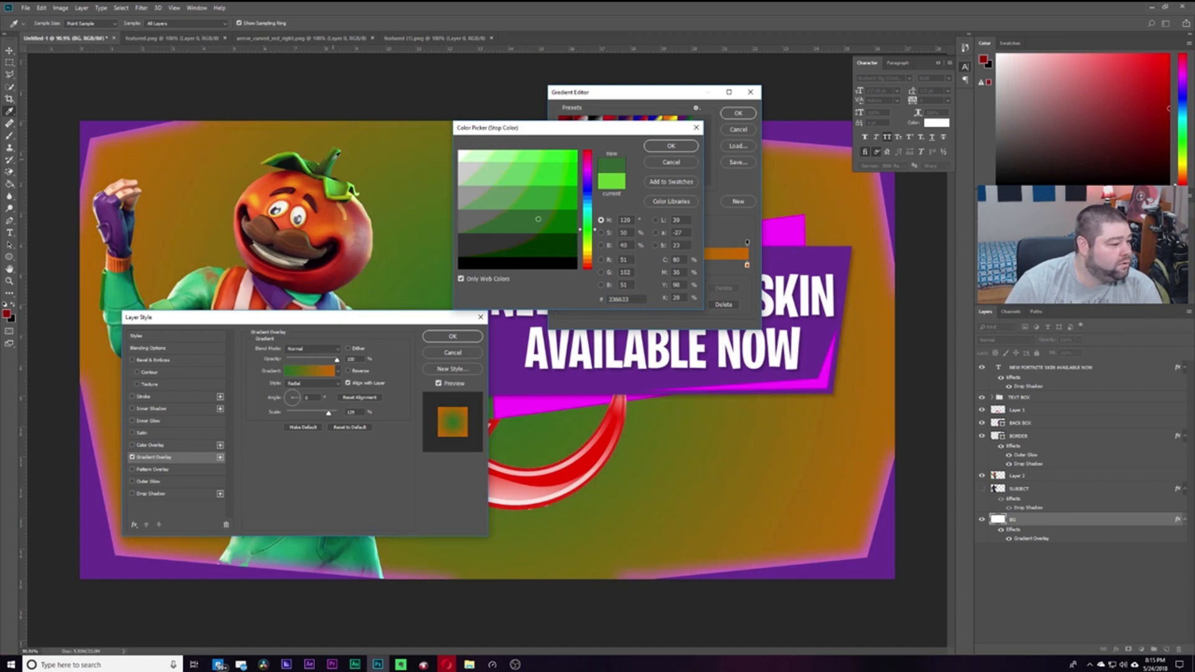
left_click(334, 155)
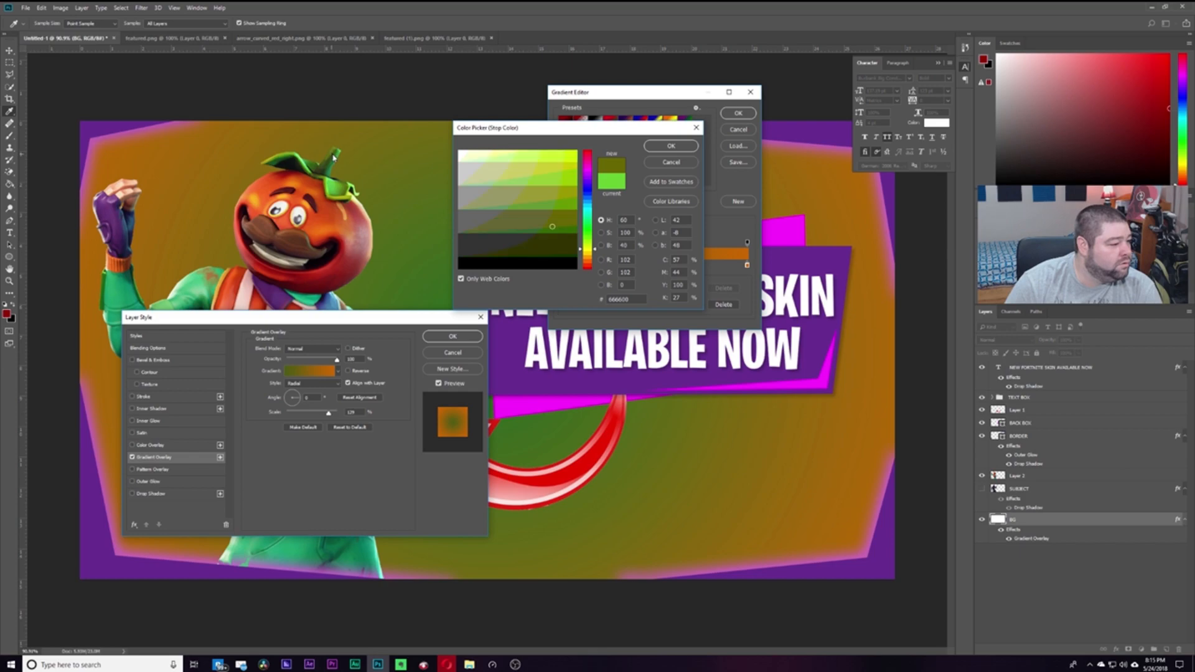
left_click(671, 146)
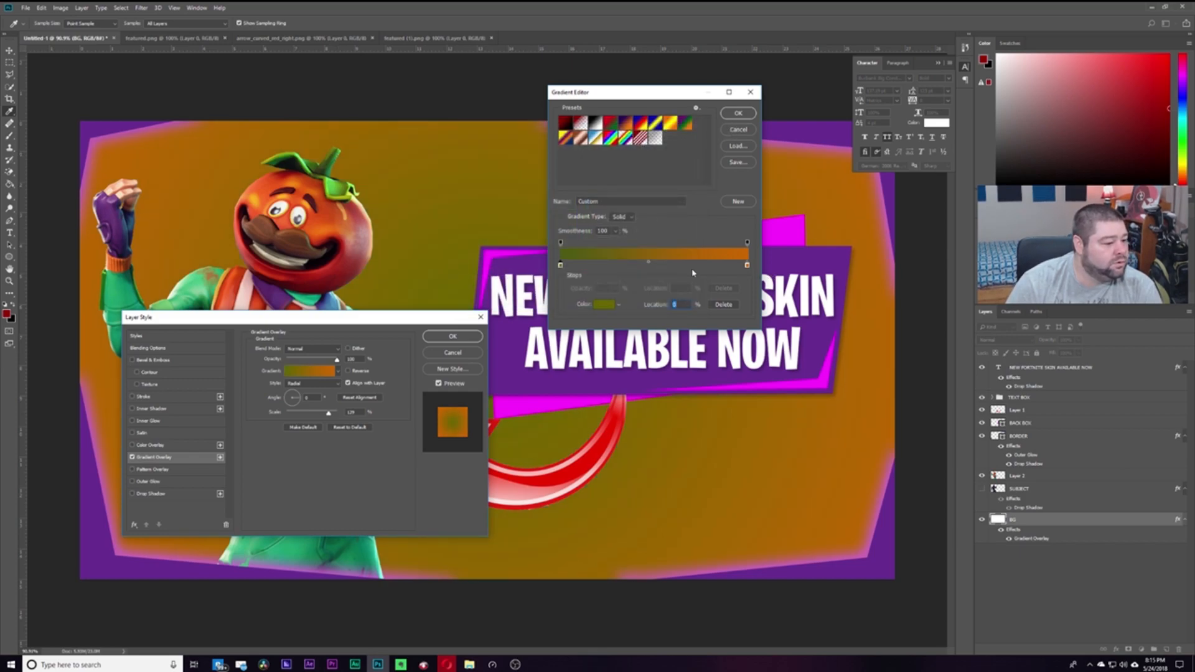
Apply the edited gradient and reverse it in the BG overlay, comparing both directions
left_click(737, 114)
left_click(349, 371)
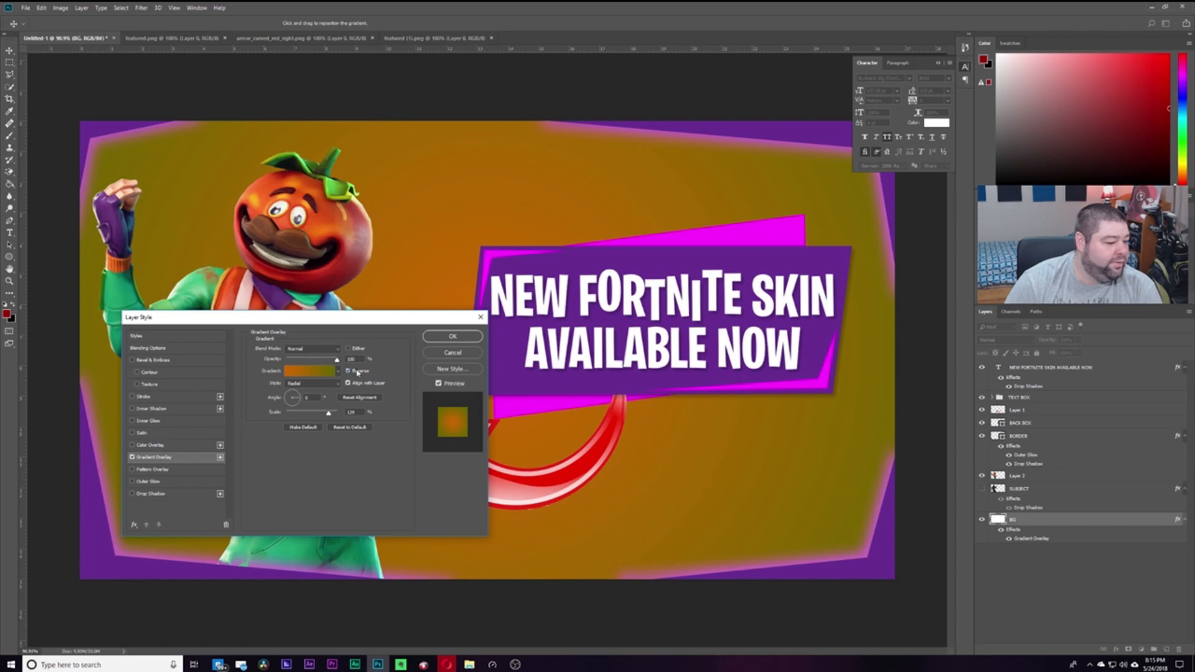
left_click(349, 371)
left_click(349, 371)
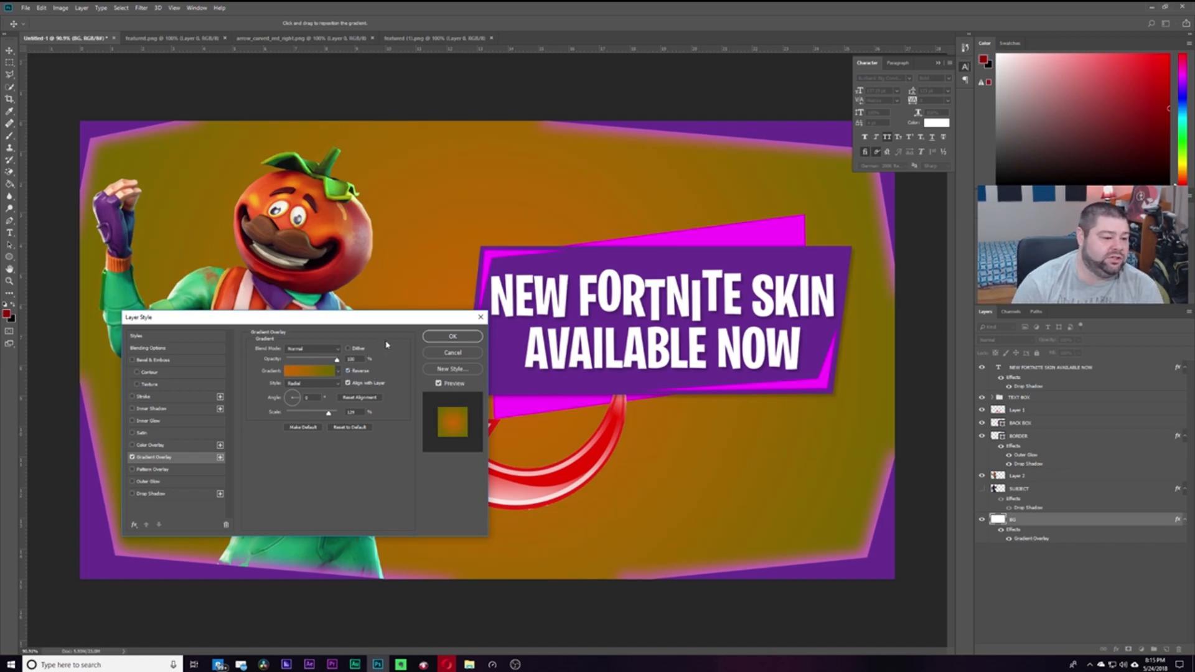
Change the gradient's olive stop to the teal green sampled from the character's collar and apply the BG layer style
left_click(315, 372)
left_click(561, 265)
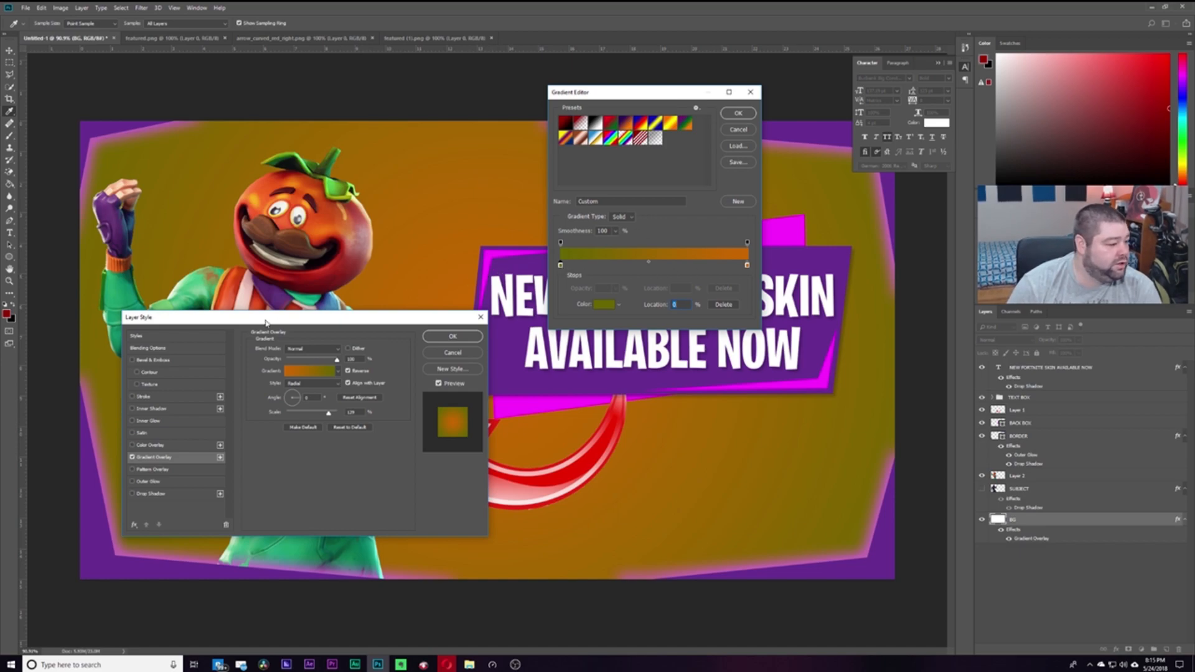
left_click(310, 295)
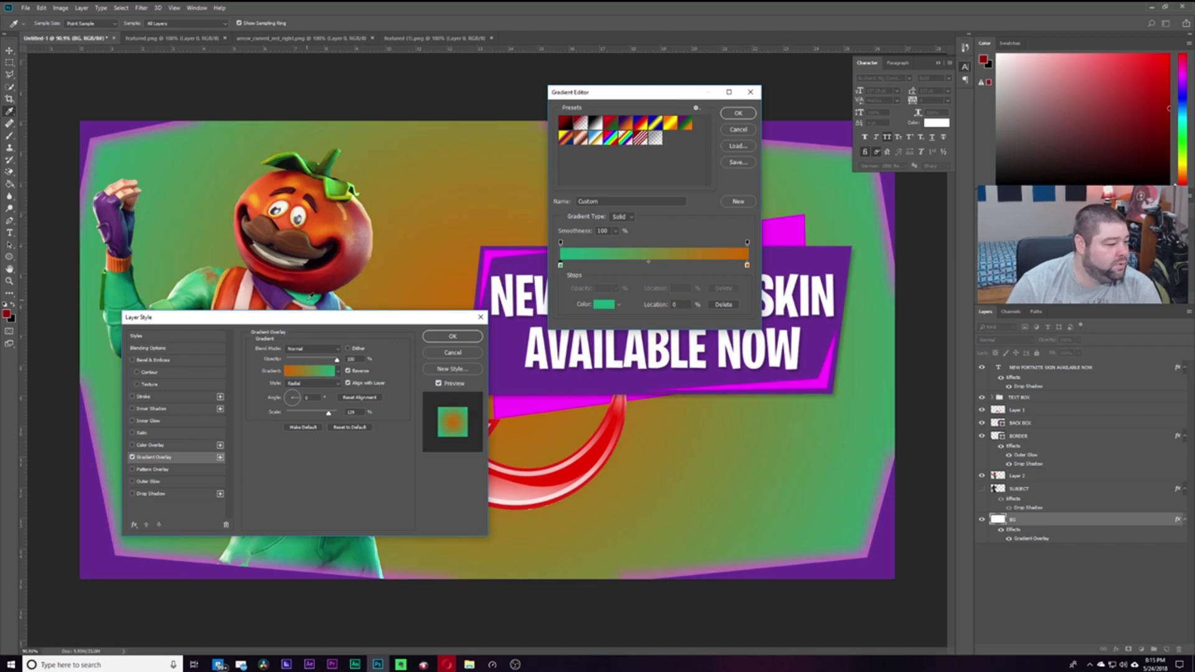
left_click(738, 113)
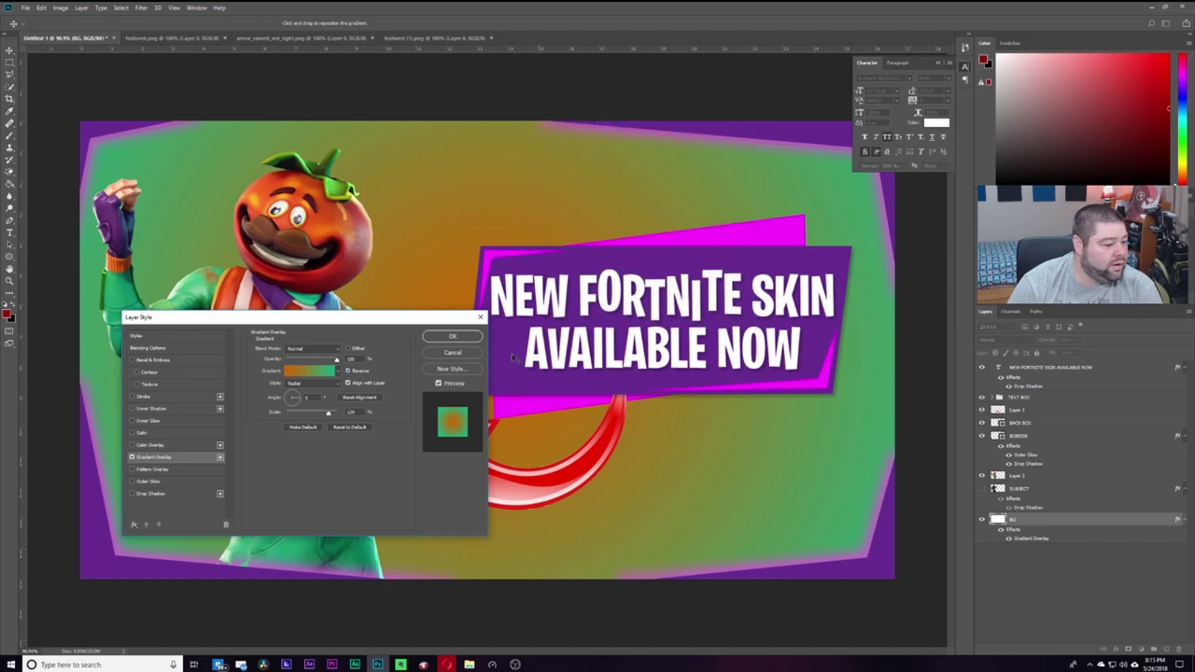
left_click(464, 340)
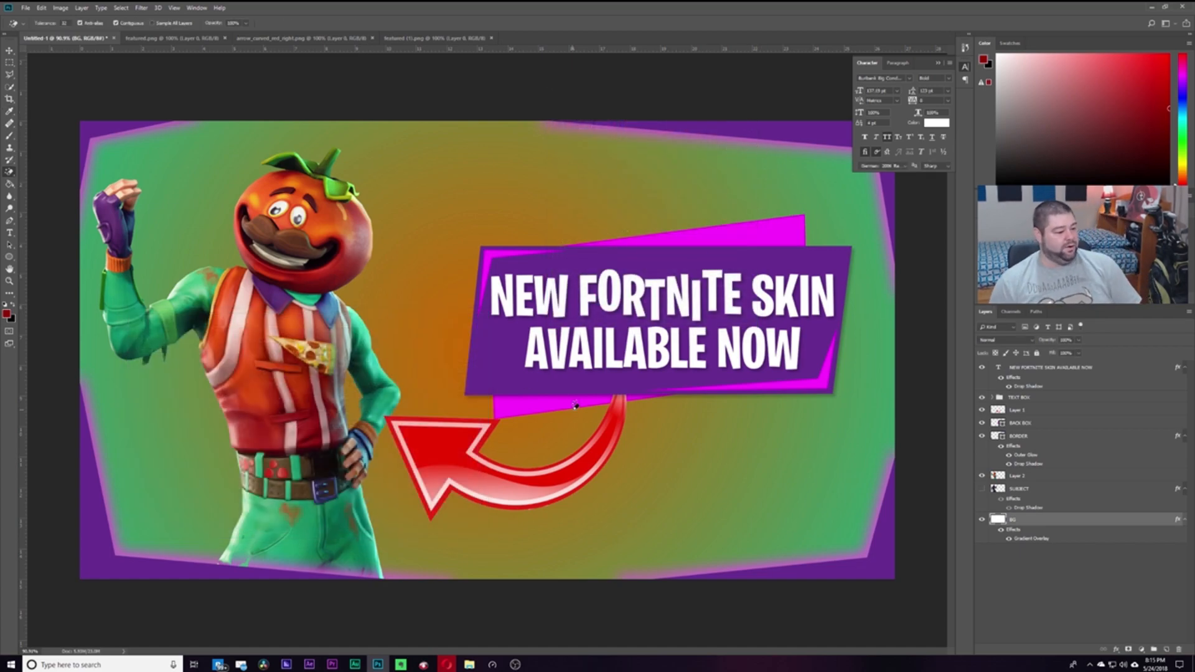
Hide the headline, TEXT BOX, arrow and BACK BOX layers, keeping BORDER visible and selected
left_click_drag(982, 368, 984, 436)
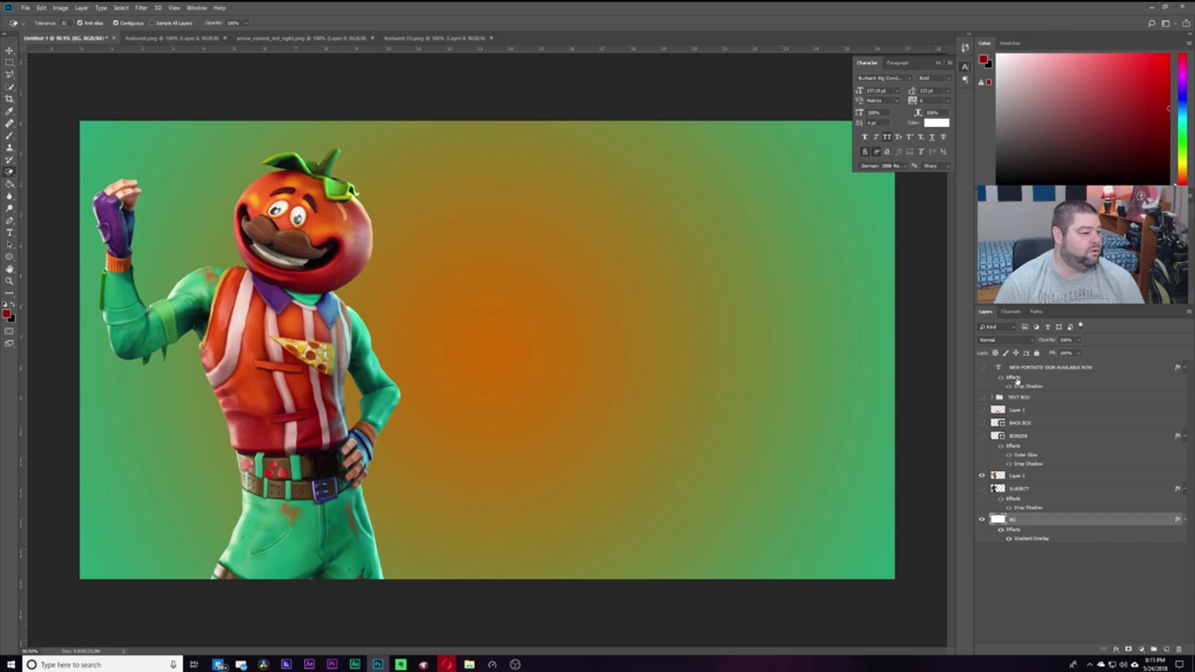
left_click(983, 437)
left_click(1025, 438)
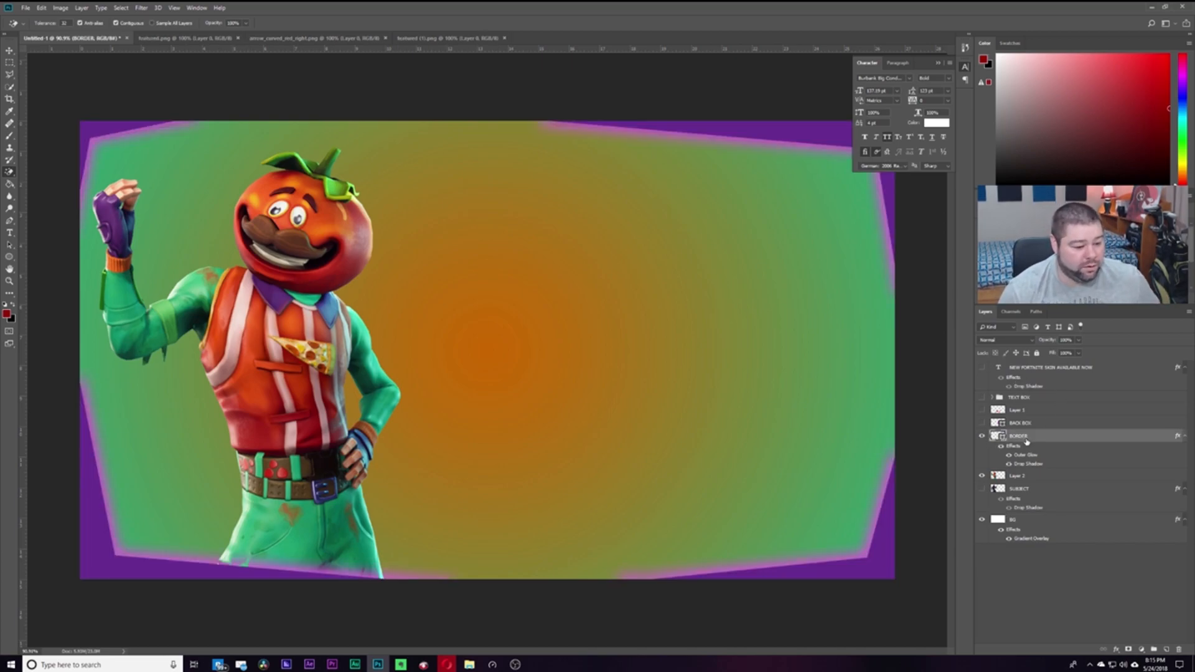
Fill the BORDER shape with orange ff6600 sampled from the tomato head
left_click(9, 220)
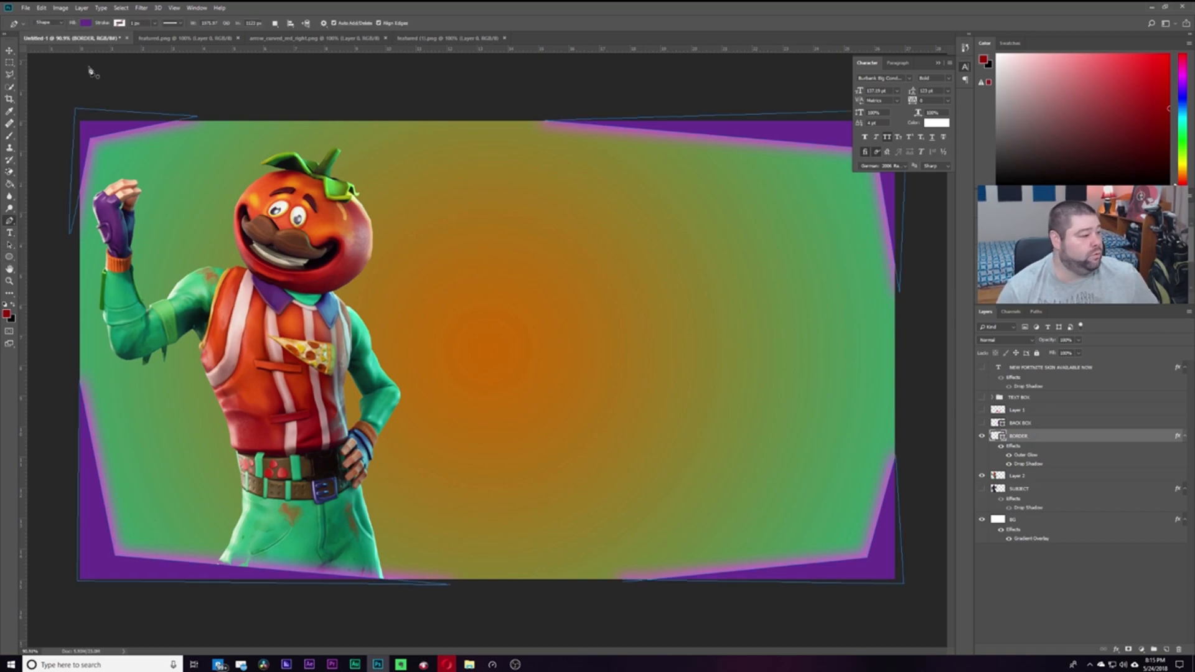
left_click(85, 23)
left_click(123, 122)
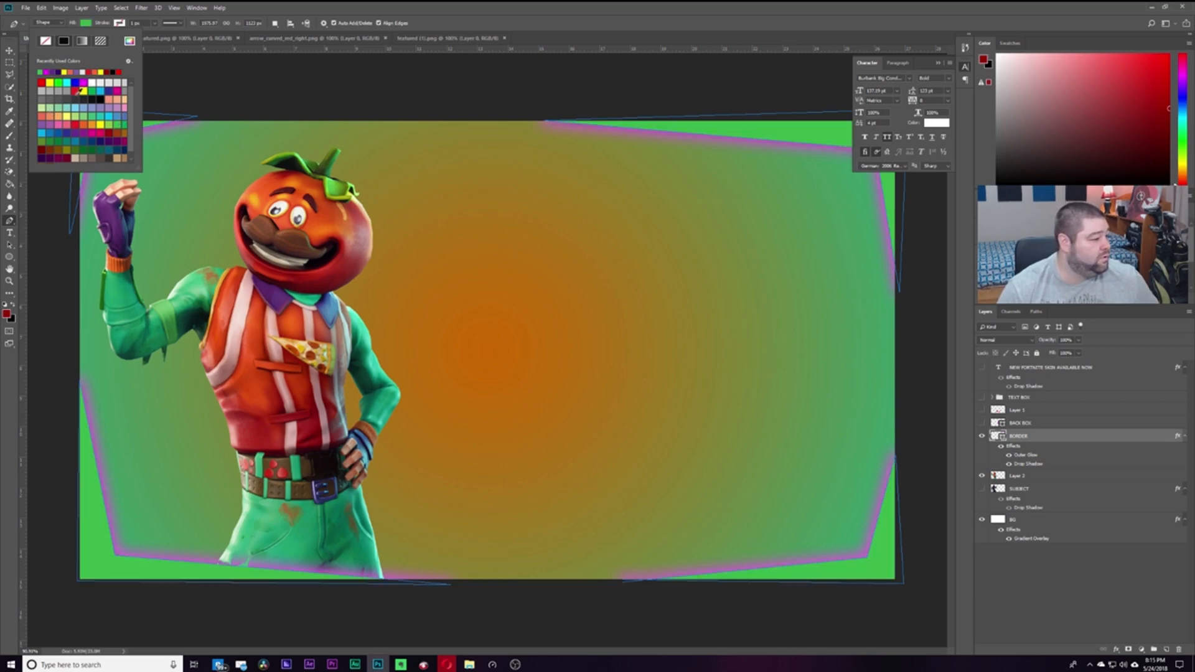
left_click(74, 70)
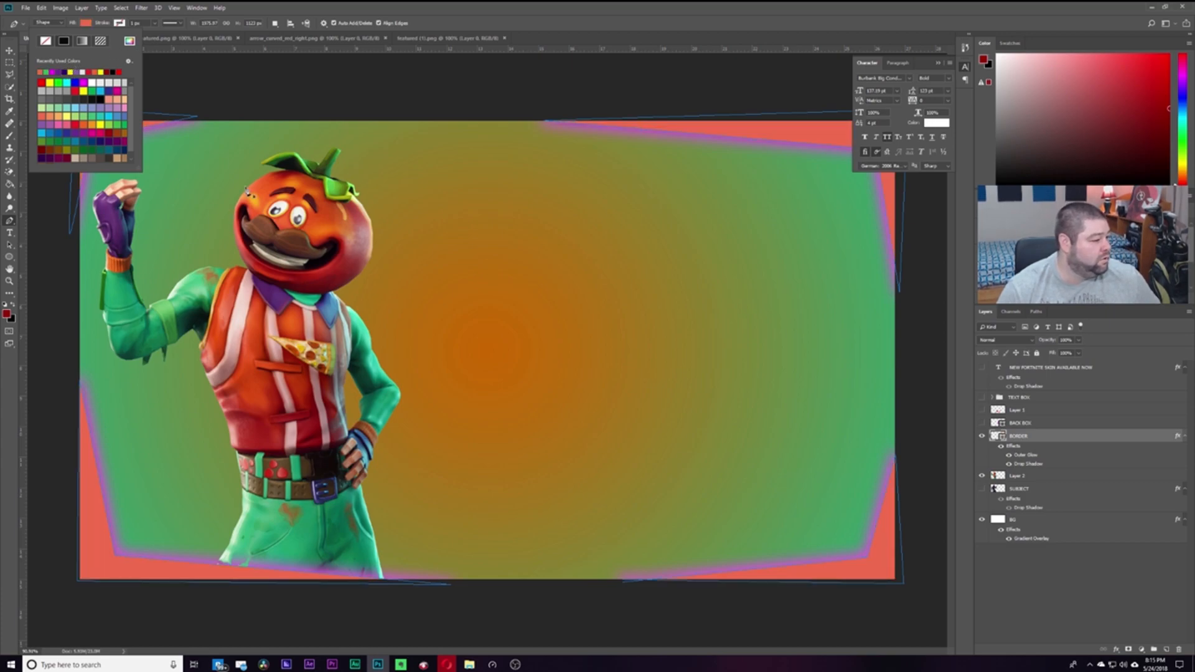
left_click(129, 41)
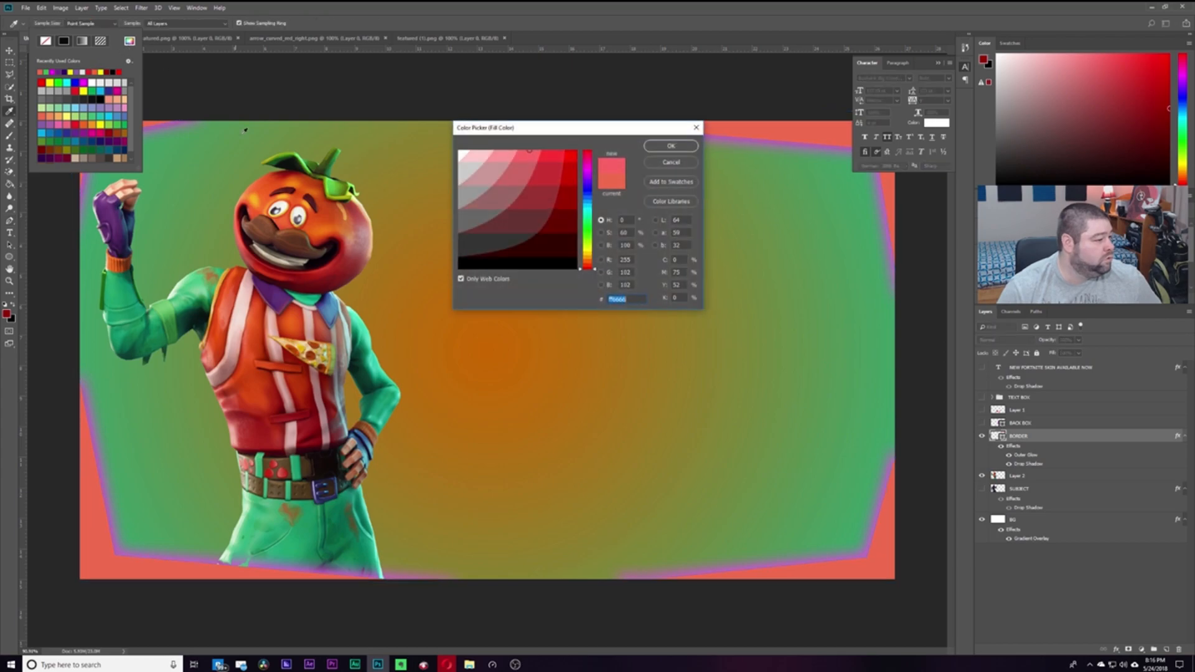
left_click(322, 226)
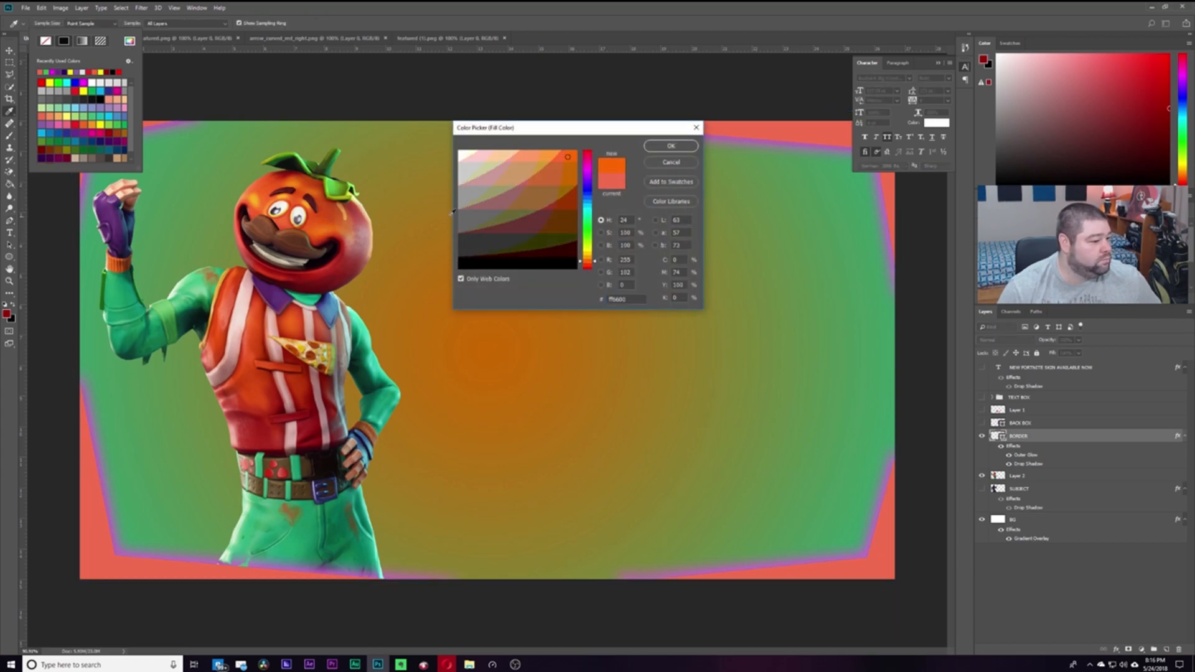
left_click(671, 147)
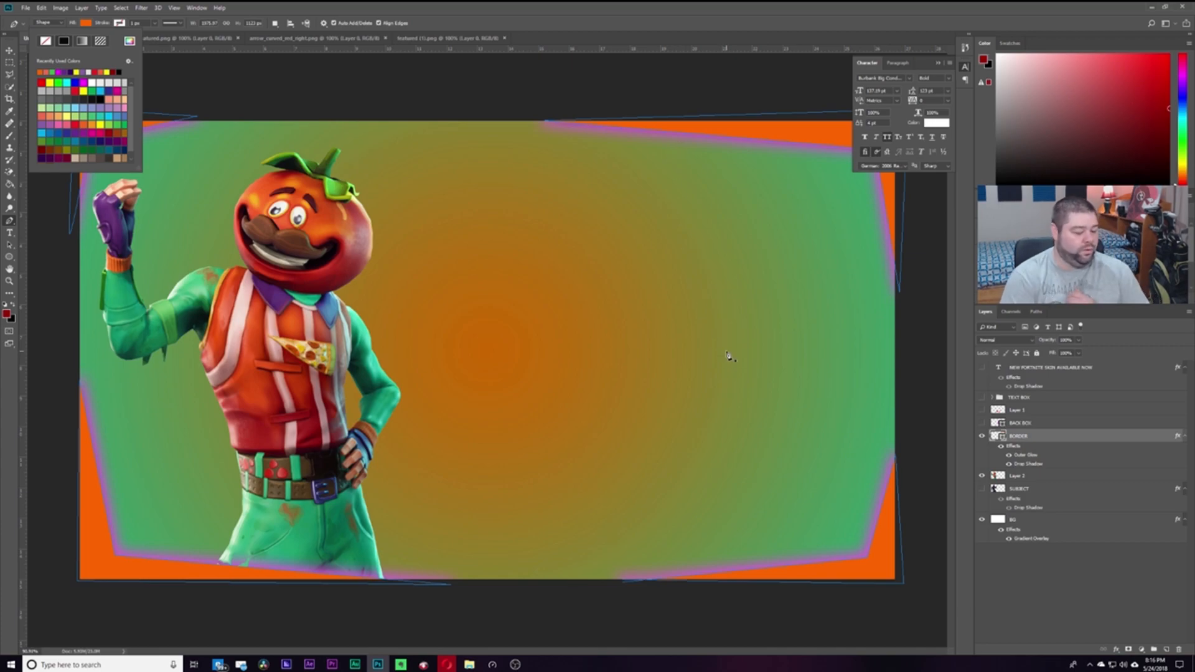
Change the BORDER layer's outer glow color to a bright yellowish orange and apply the layer style
left_click(1032, 459)
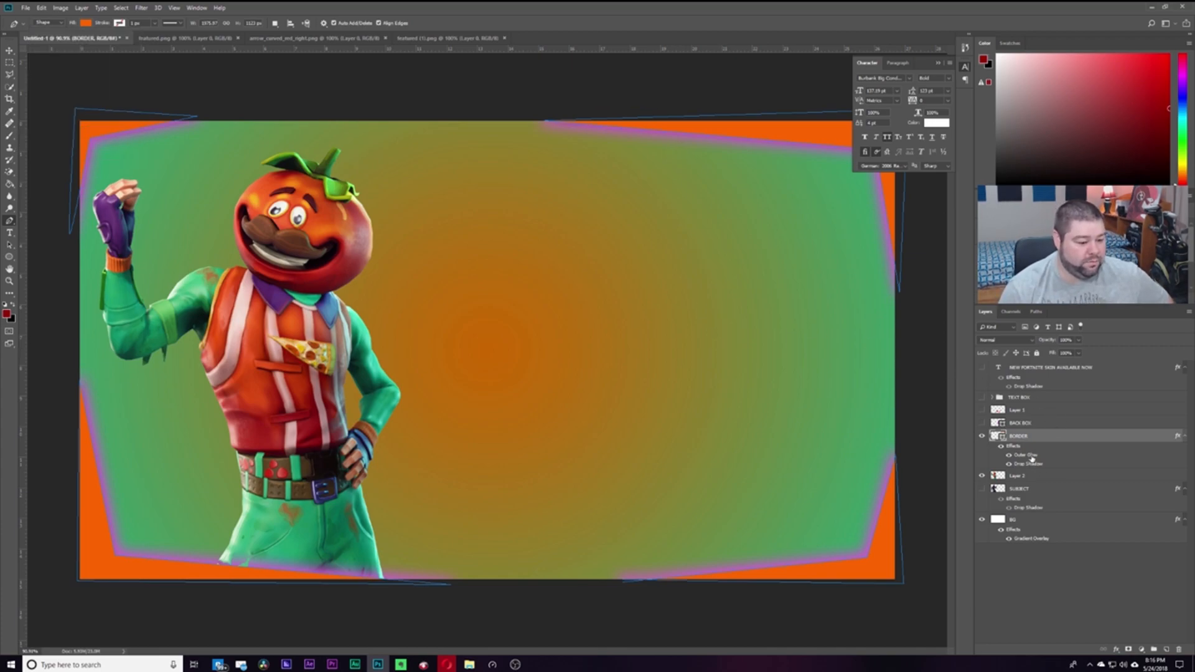
double_click(1031, 459)
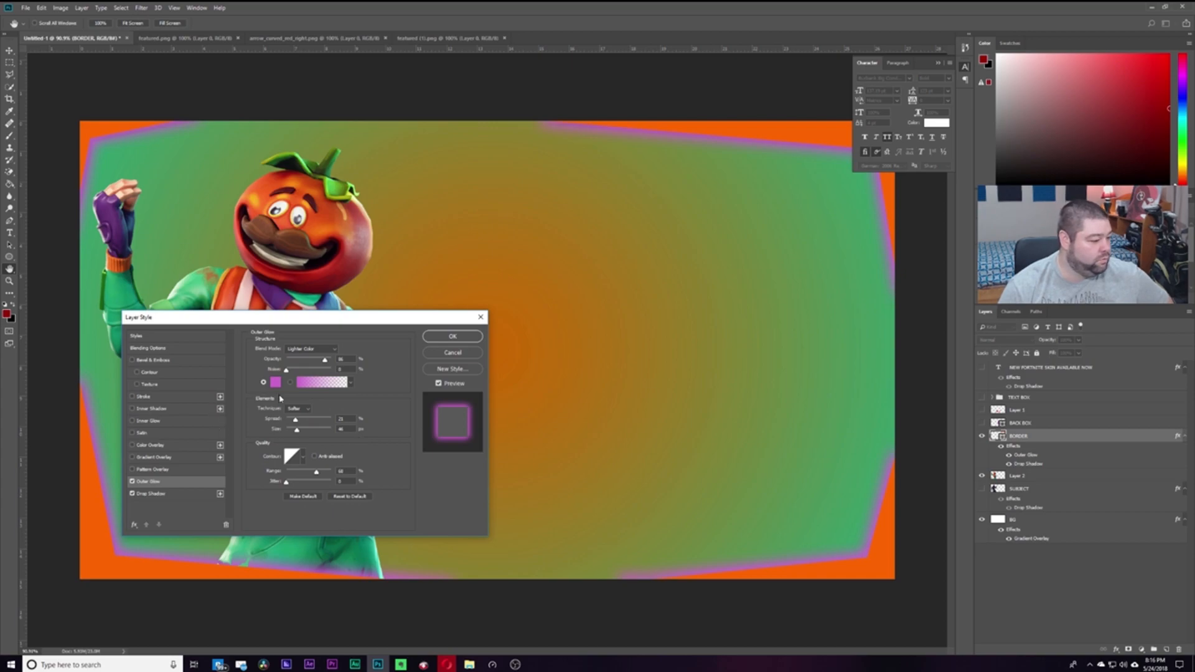
left_click(276, 383)
left_click(590, 260)
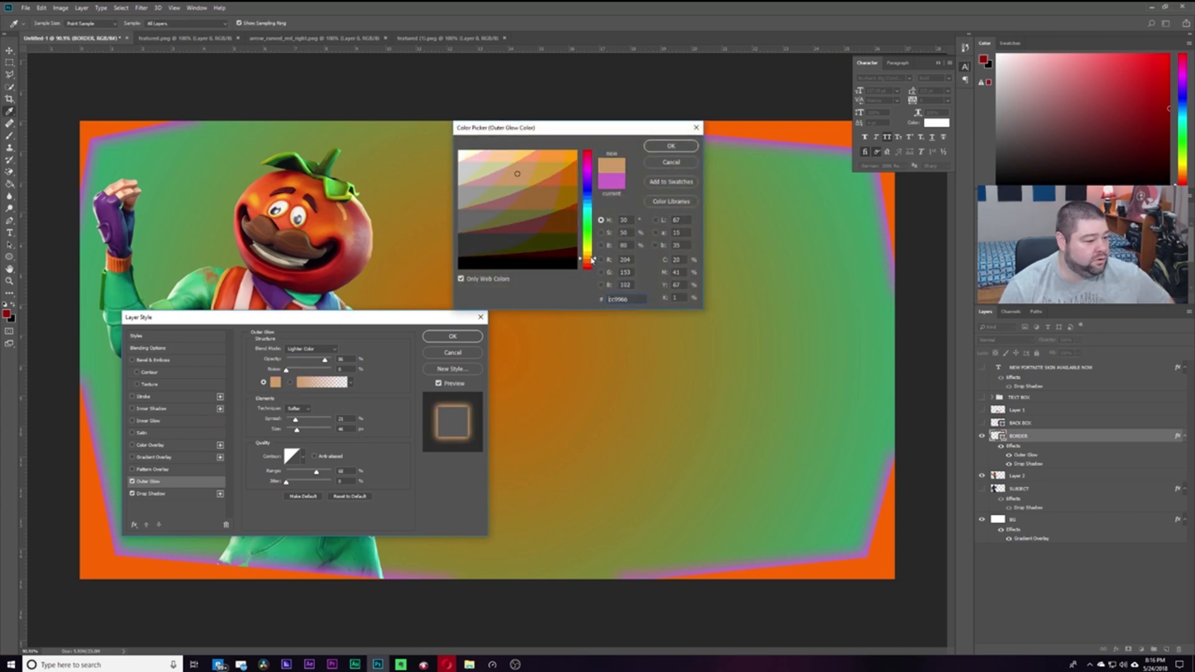
left_click(574, 153)
left_click(685, 151)
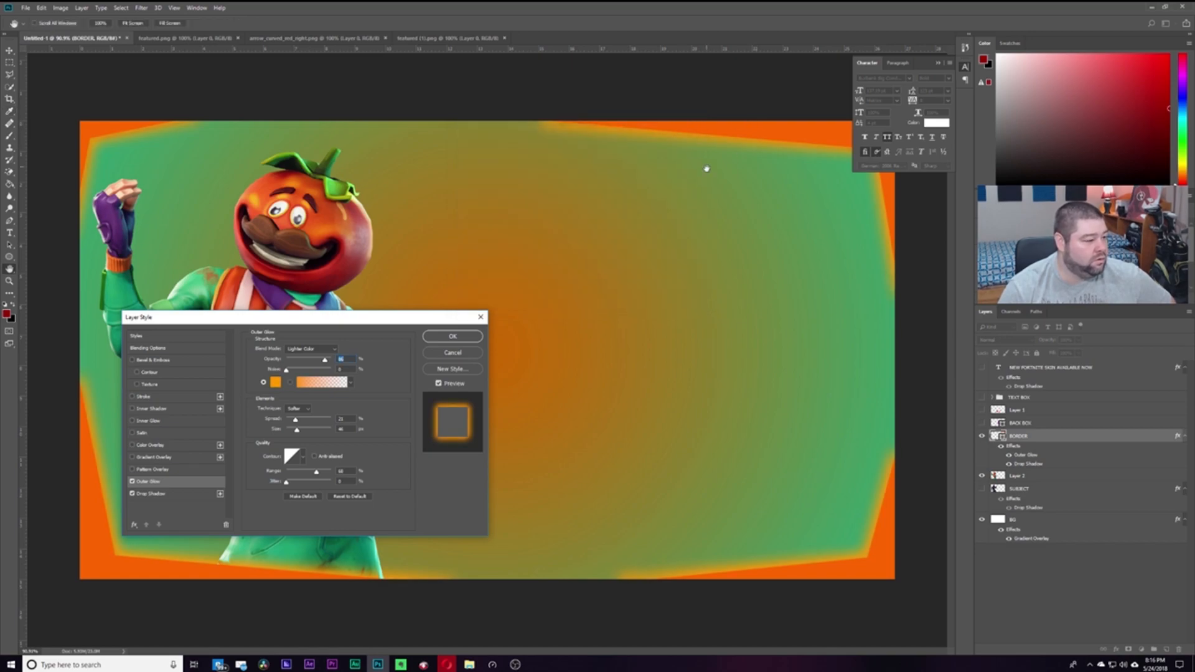
key("Return")
key("p")
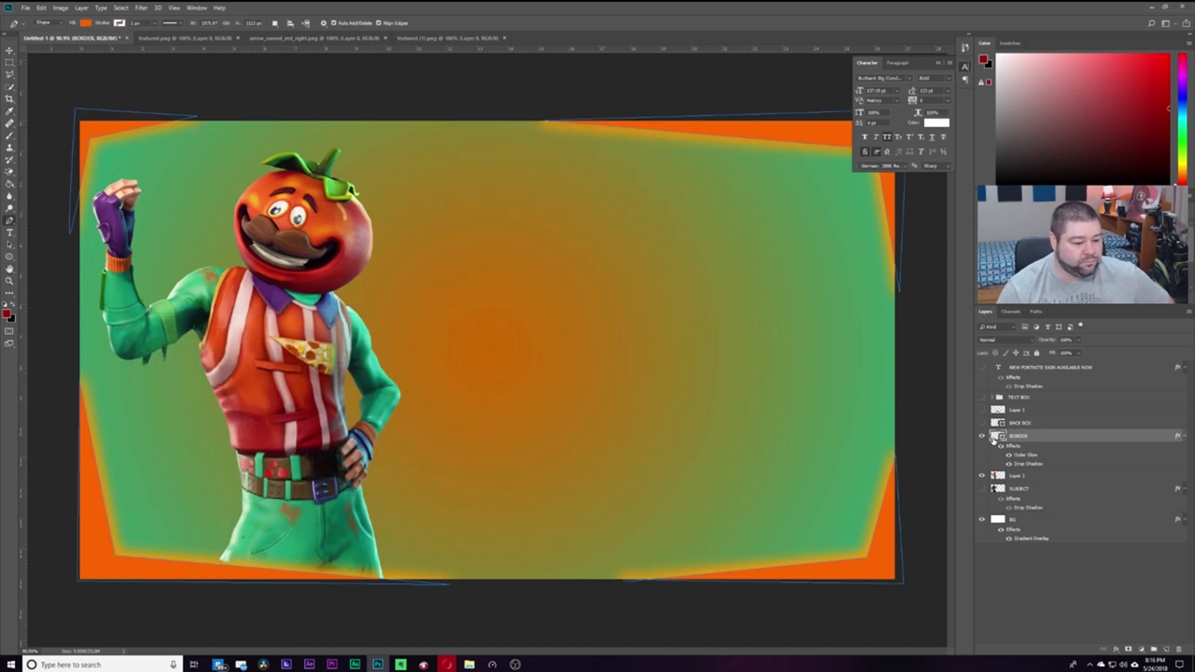
Show the BACK BOX layer and make it the active layer
left_click(982, 423)
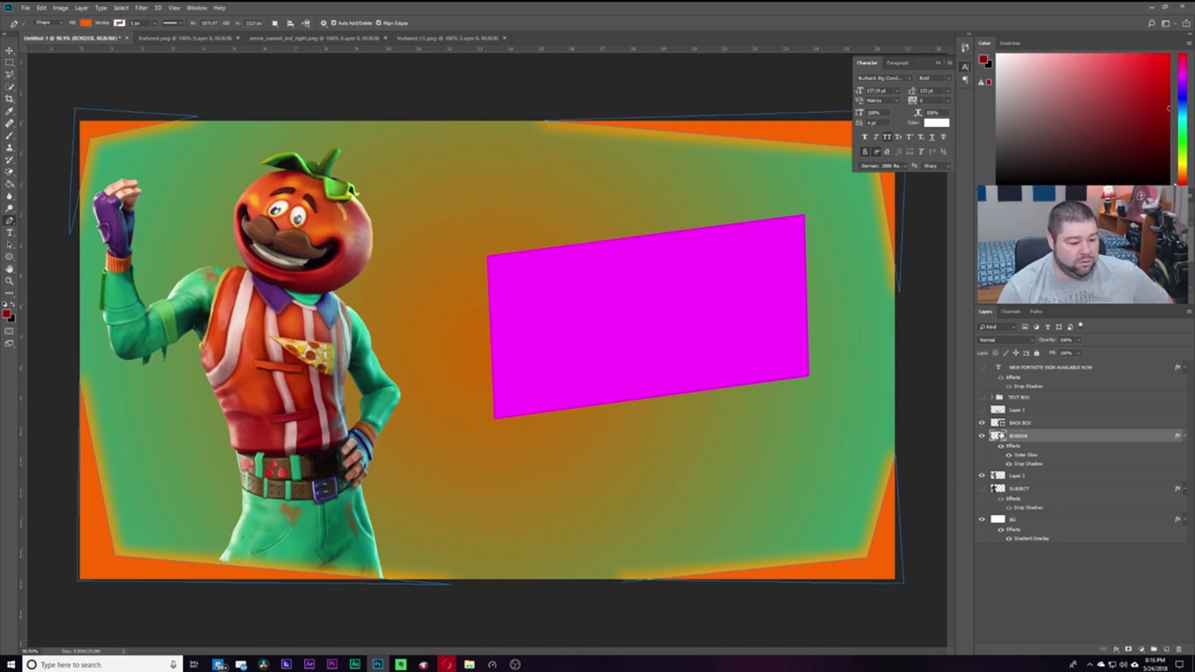
left_click(1022, 424)
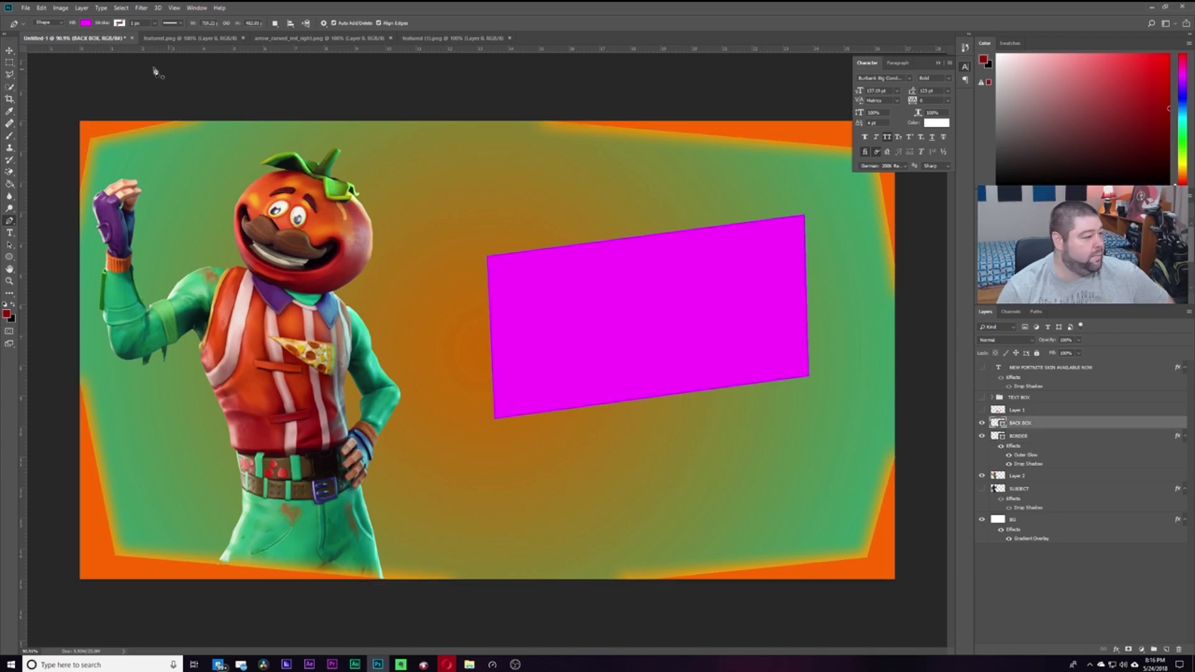
left_click(86, 24)
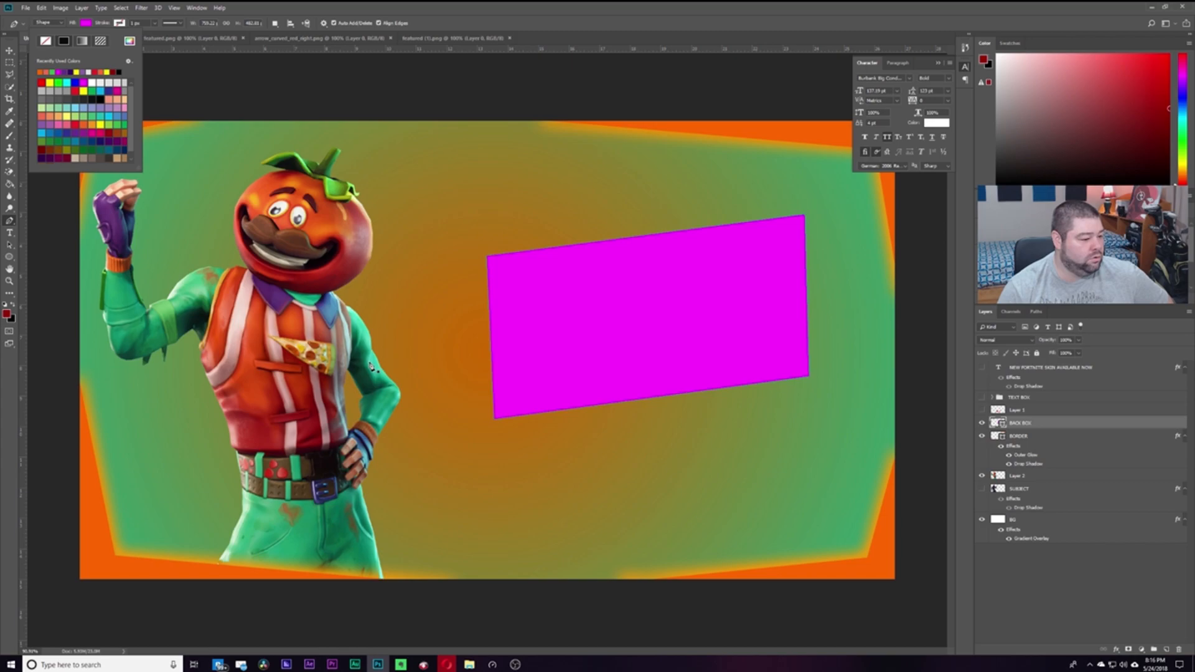
left_click(333, 190)
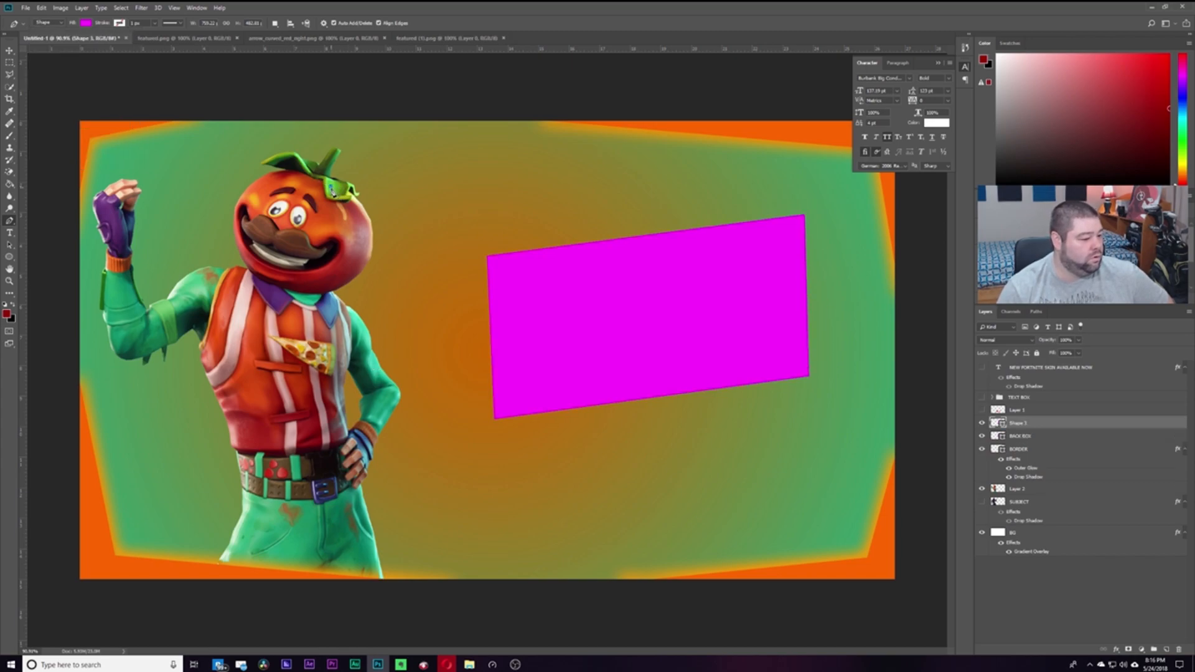
left_click_drag(1017, 424, 1179, 649)
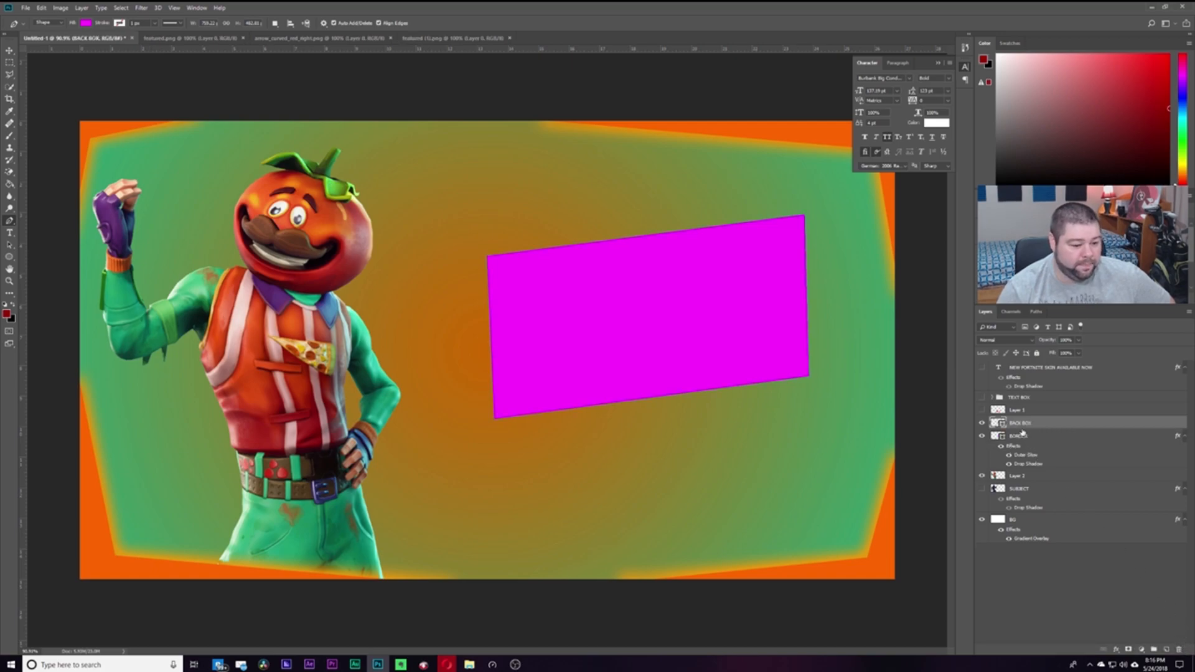
Fill the BACK BOX shape with a light green sampled from the leaves on the tomato head
left_click(85, 24)
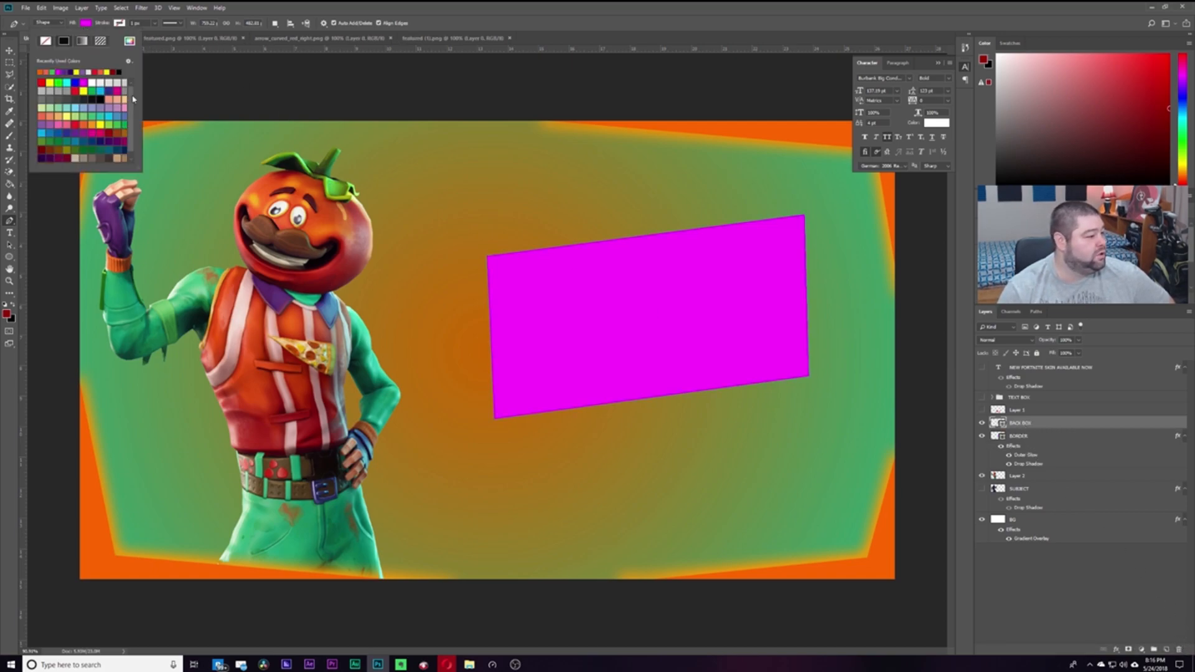
left_click(92, 91)
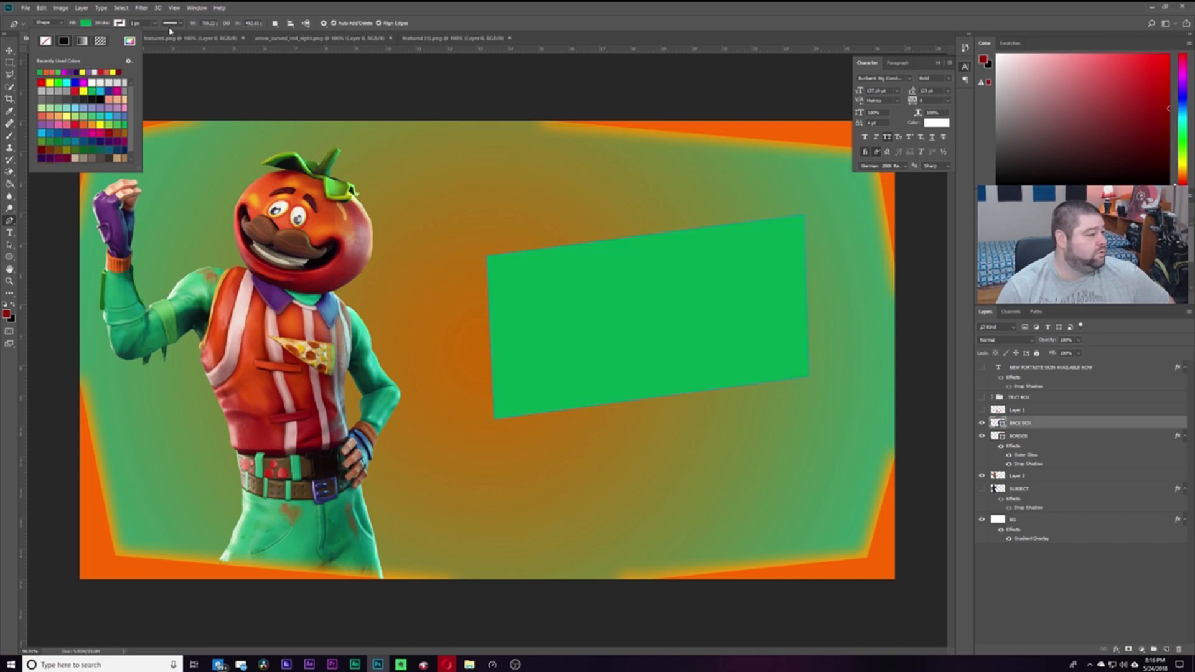
left_click(129, 41)
left_click(335, 180)
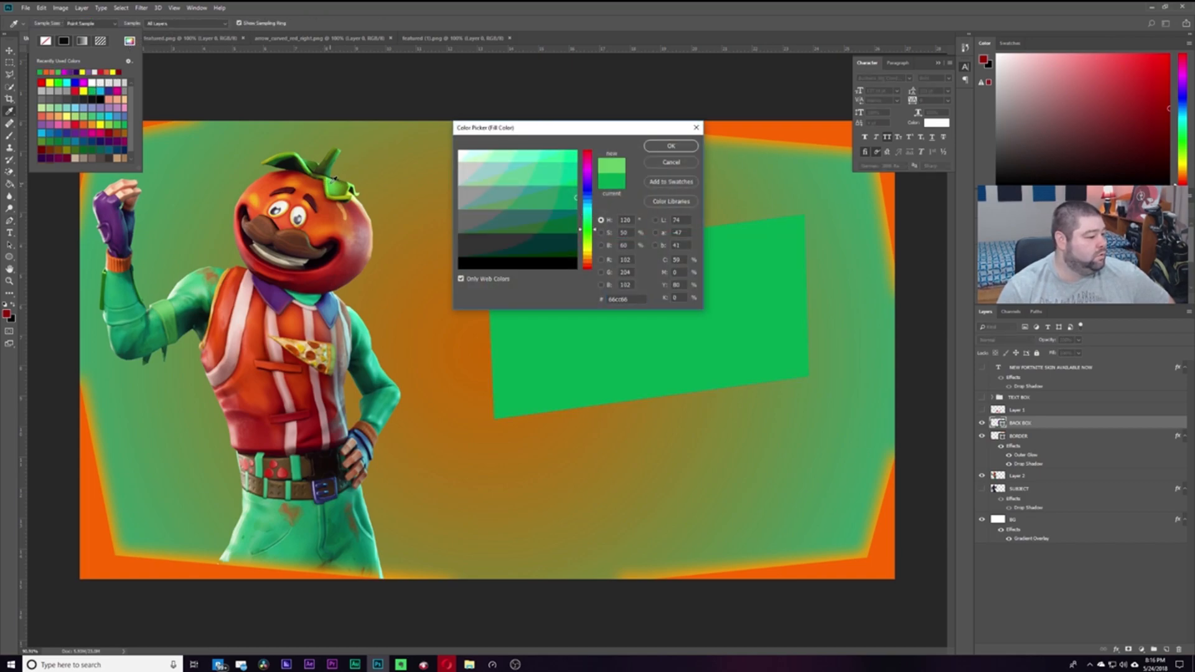
left_click(671, 147)
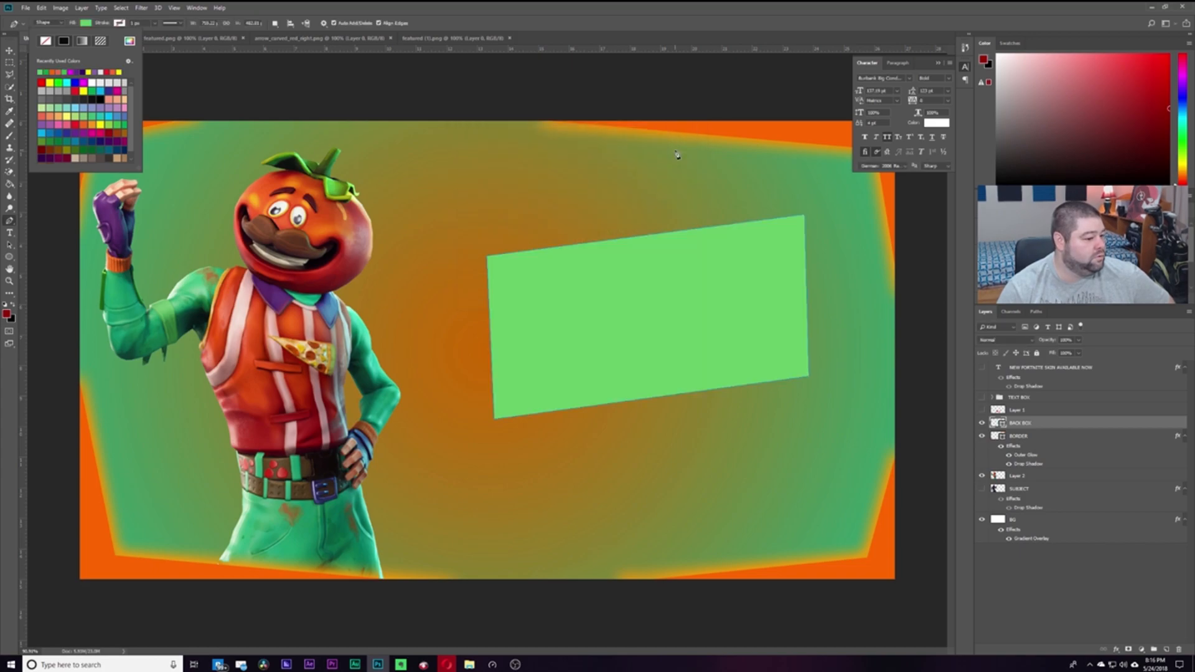
key("Escape")
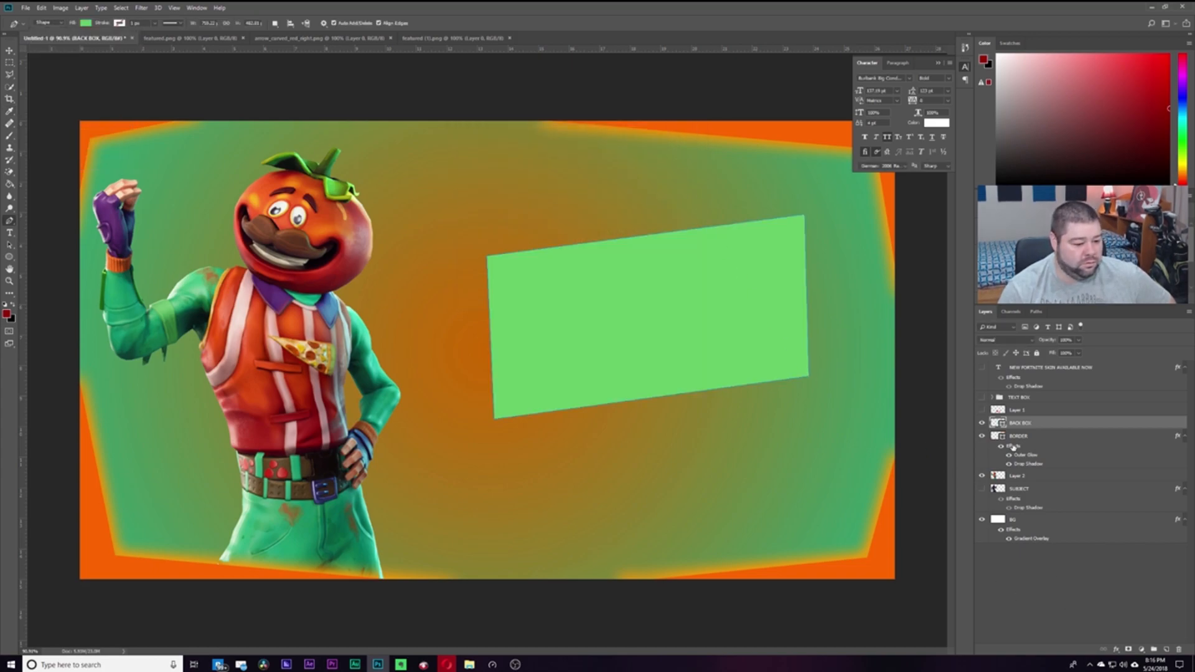
Show the arrow layer and the TEXT BOX group, and fill the group's TEXT BOX shape with the border's recently used orange
left_click(982, 410)
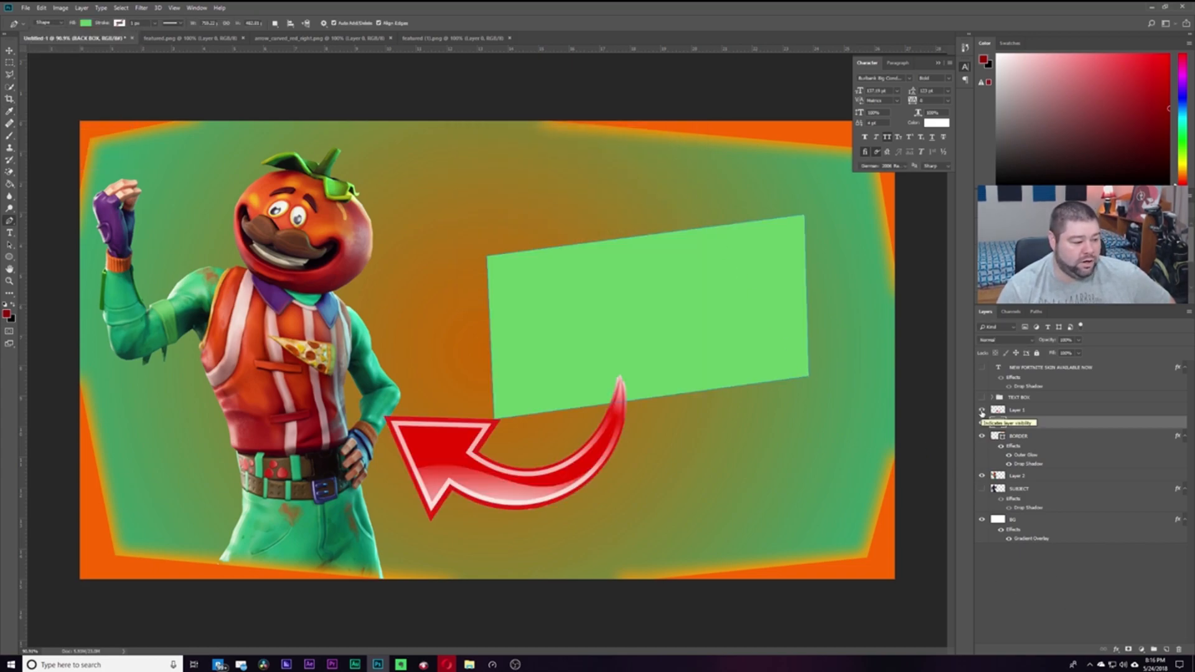
left_click(982, 398)
left_click(1015, 397)
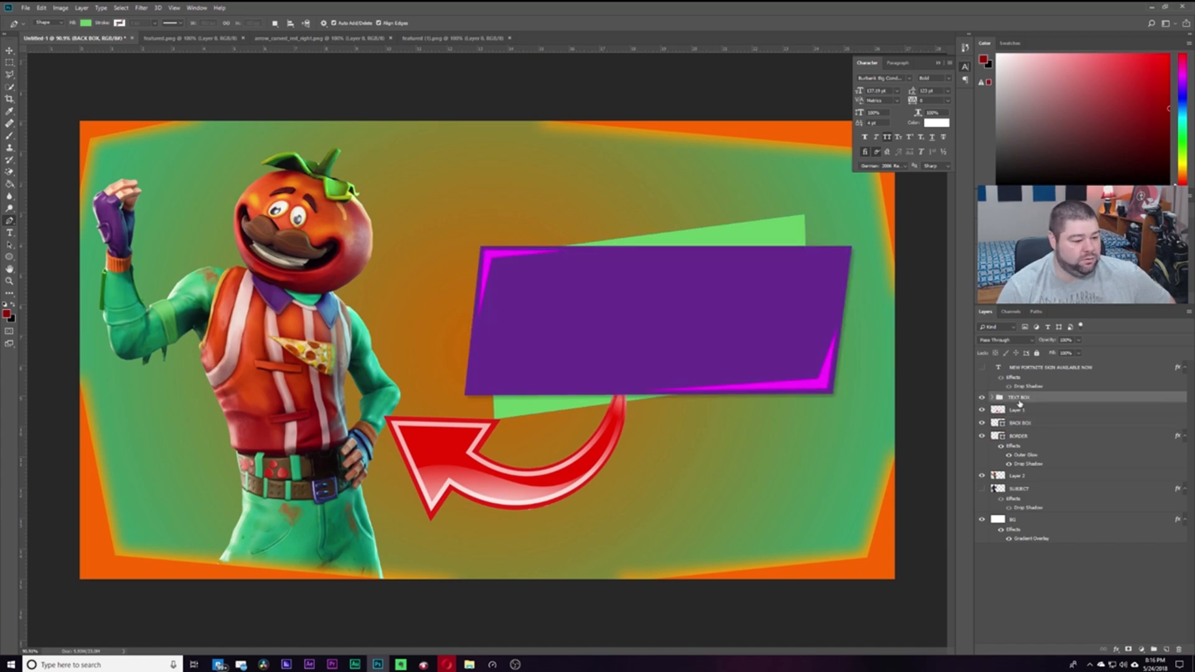
left_click(992, 399)
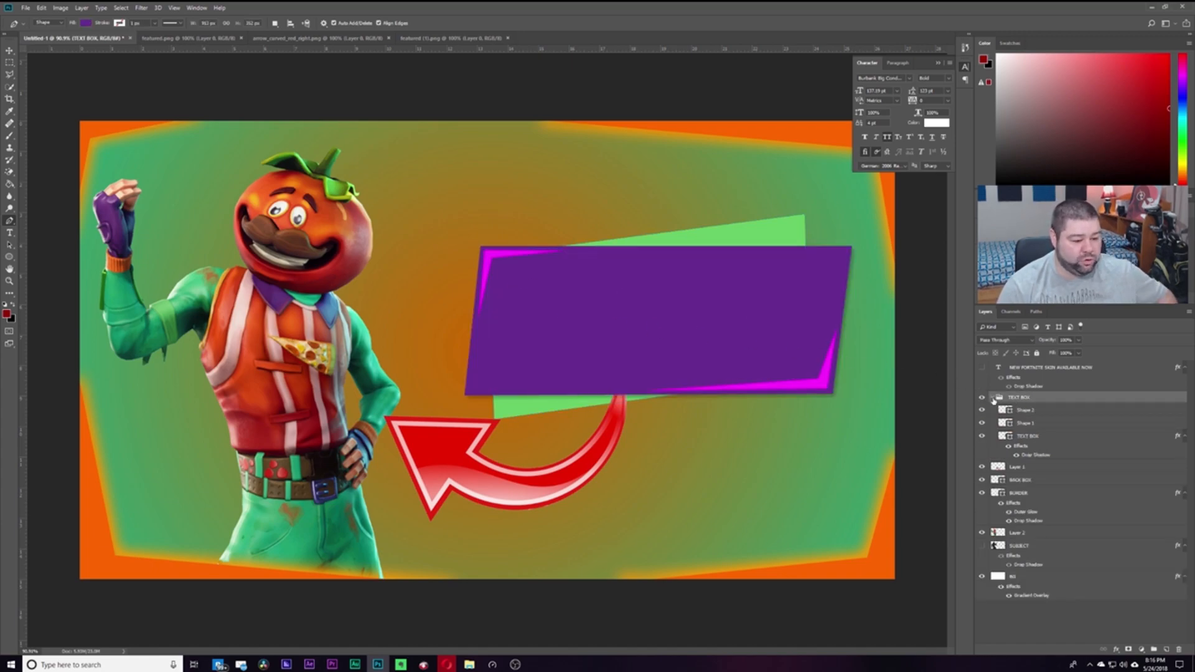
left_click(1031, 437)
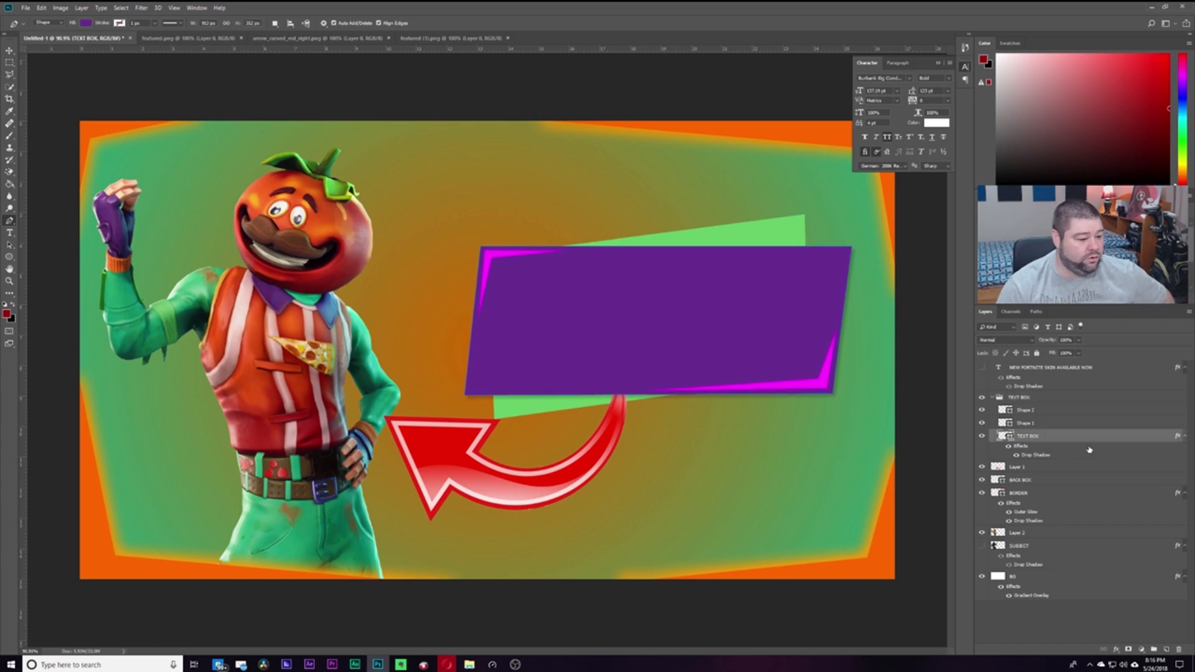
left_click(86, 24)
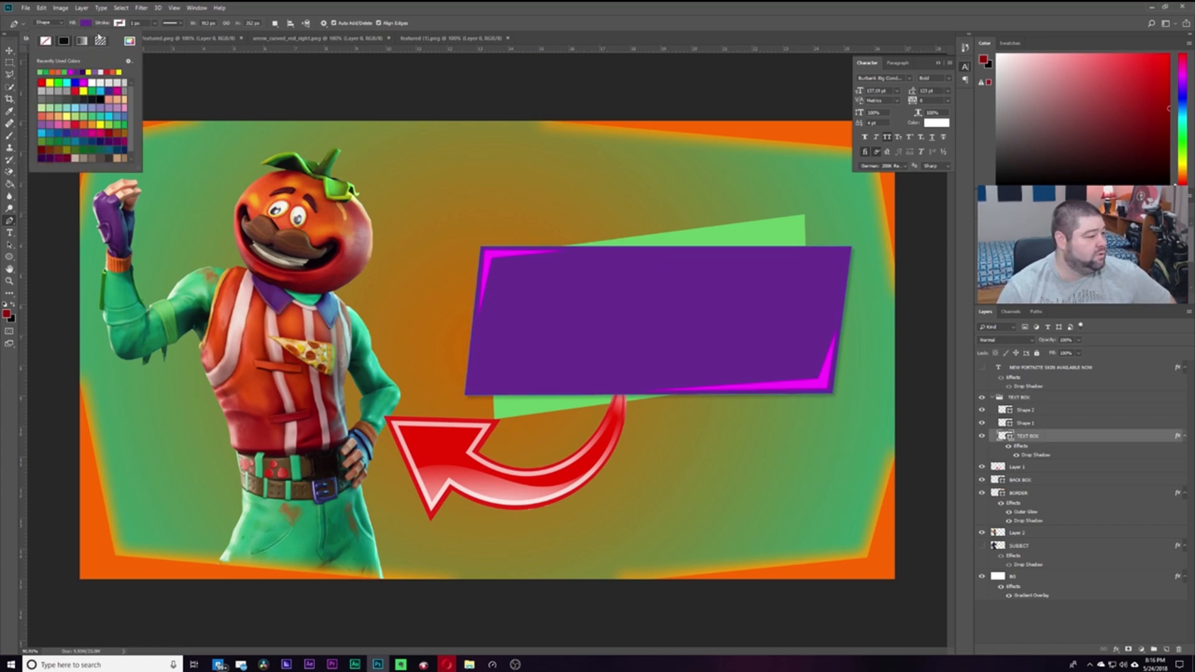
left_click(59, 70)
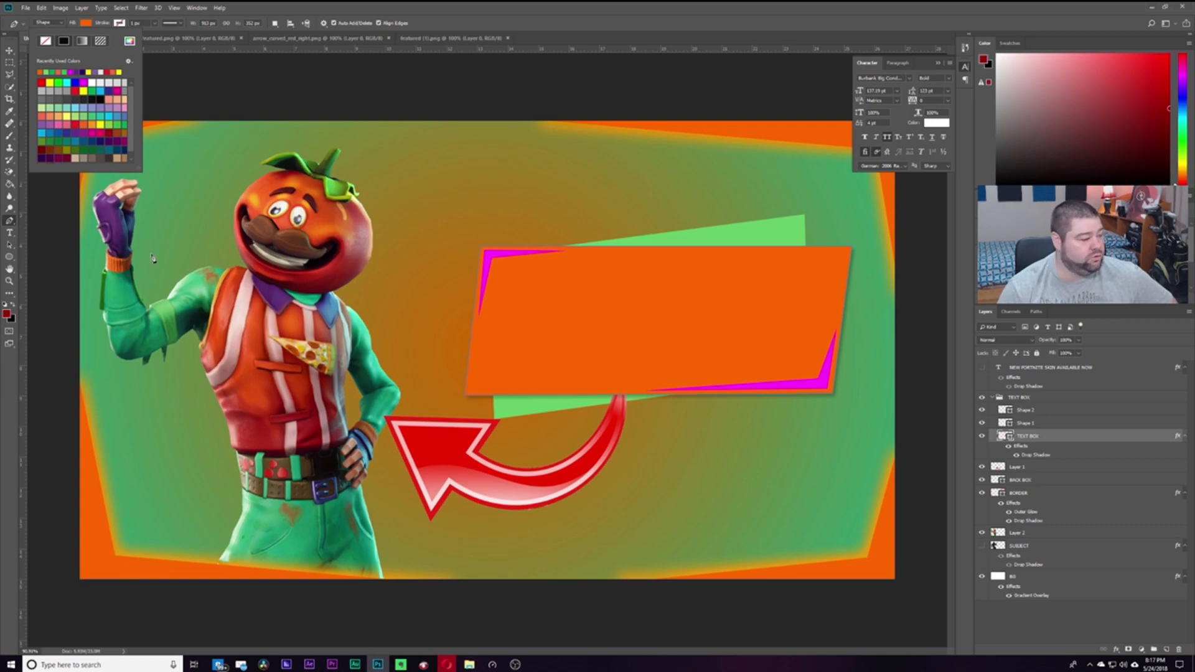
Fill the text box's upper-left corner accent, Shape 1, with the same light green as BACK BOX
left_click(1024, 427)
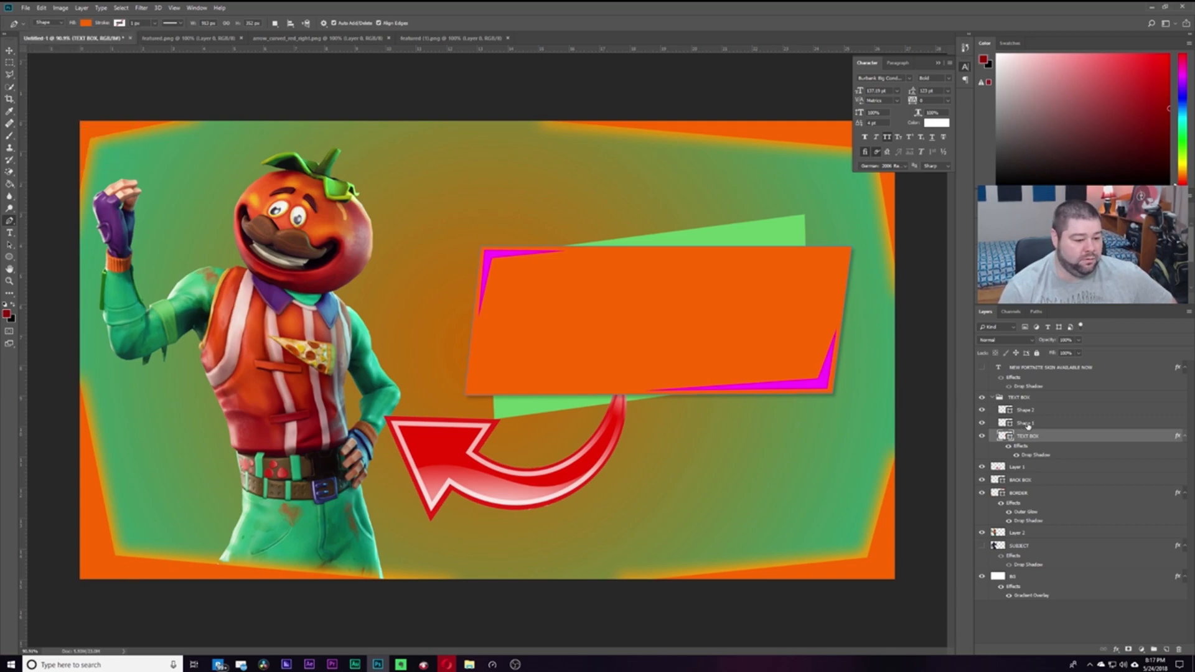
left_click(1027, 425)
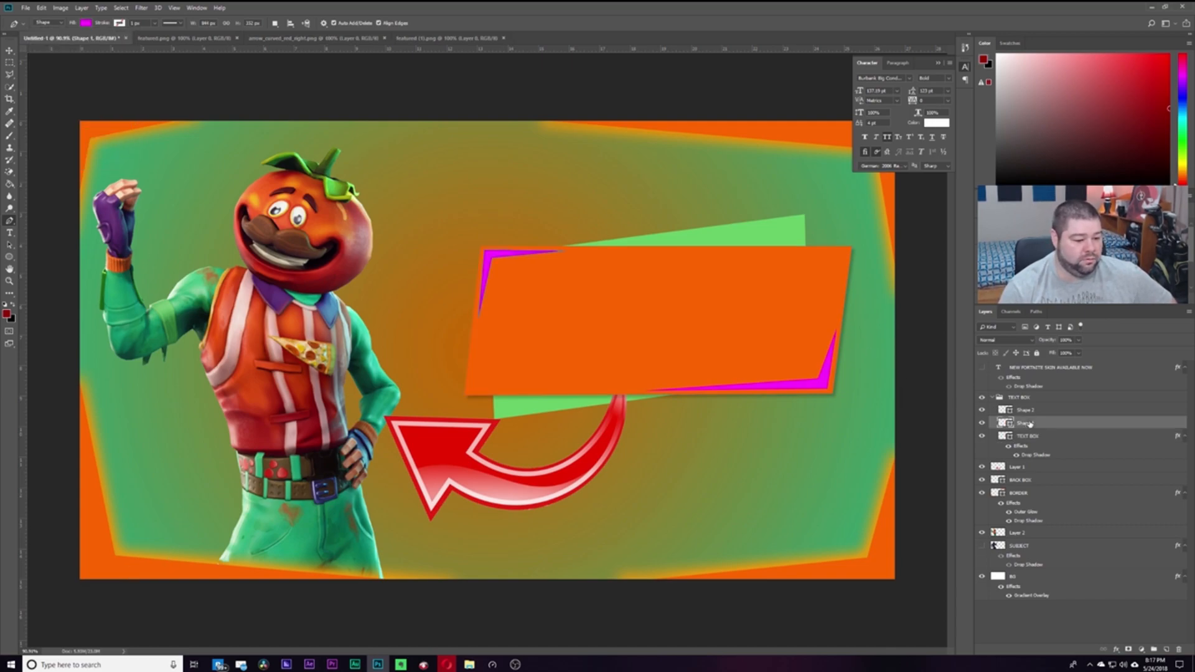
left_click(86, 22)
left_click(47, 73)
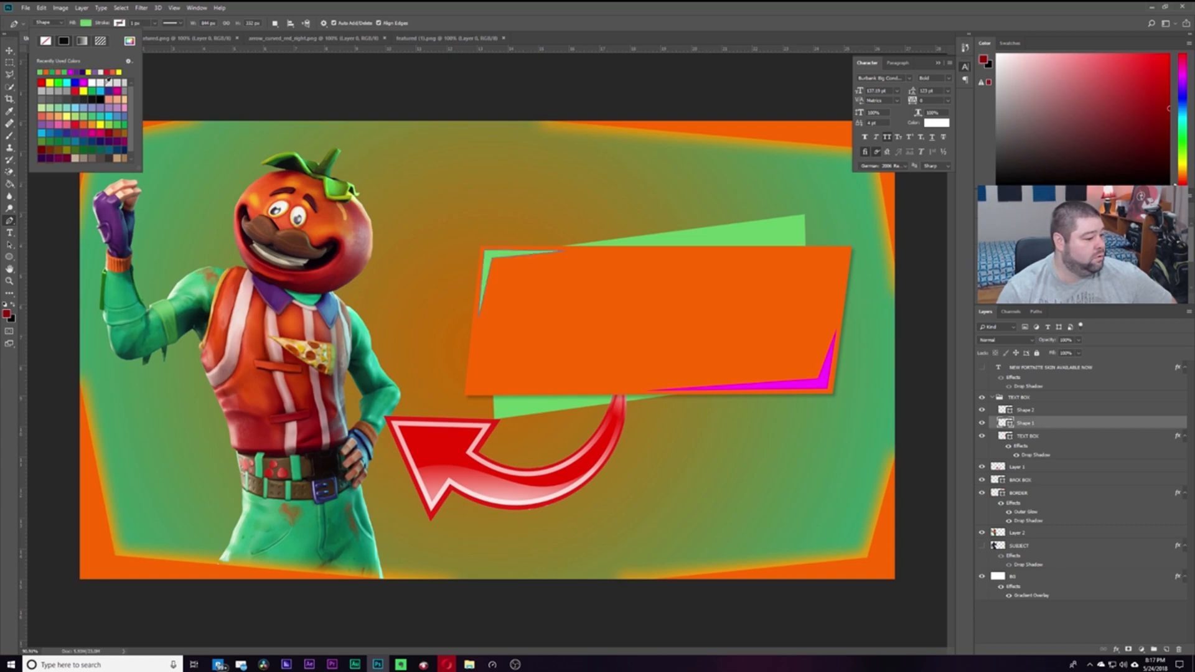
Fill the lower-right corner accent, Shape 2, with the same light green and show the NEW FORTNITE SKIN AVAILABLE NOW headline layer
left_click(1029, 411)
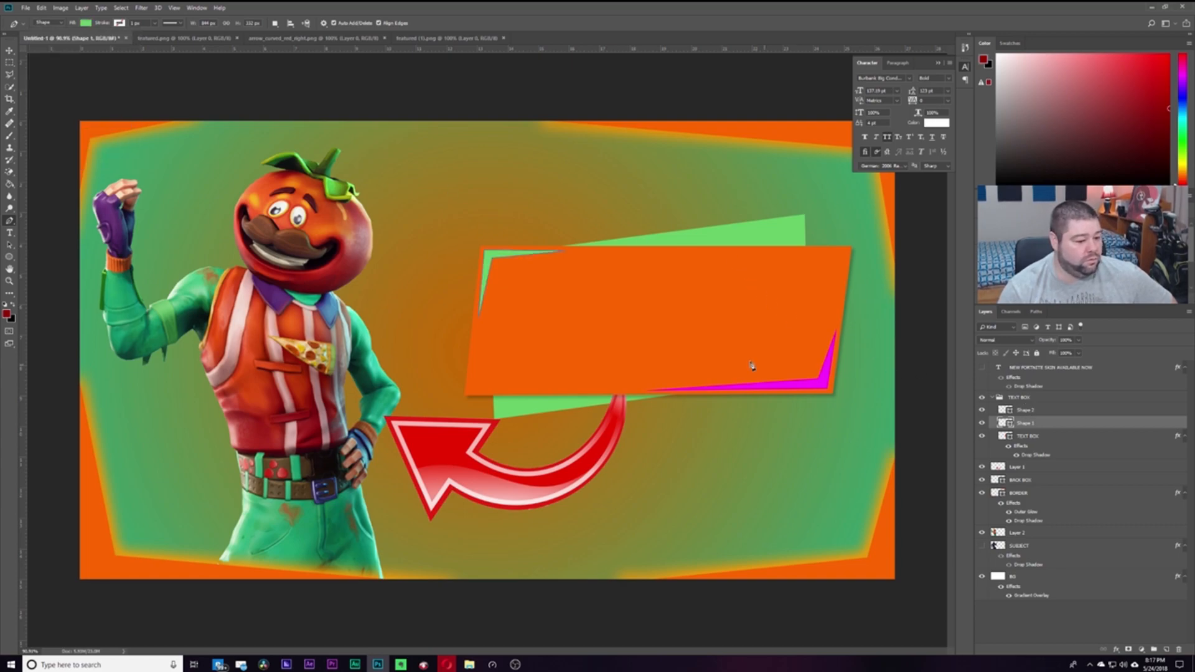
left_click(1024, 411)
left_click(86, 23)
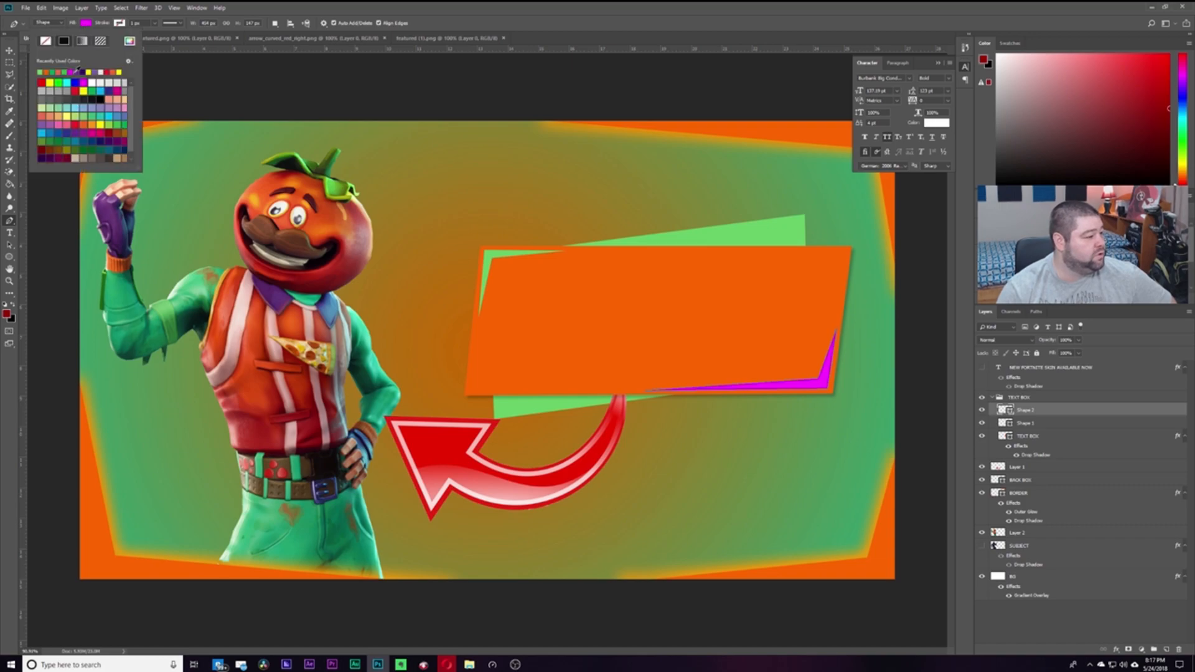
left_click(47, 72)
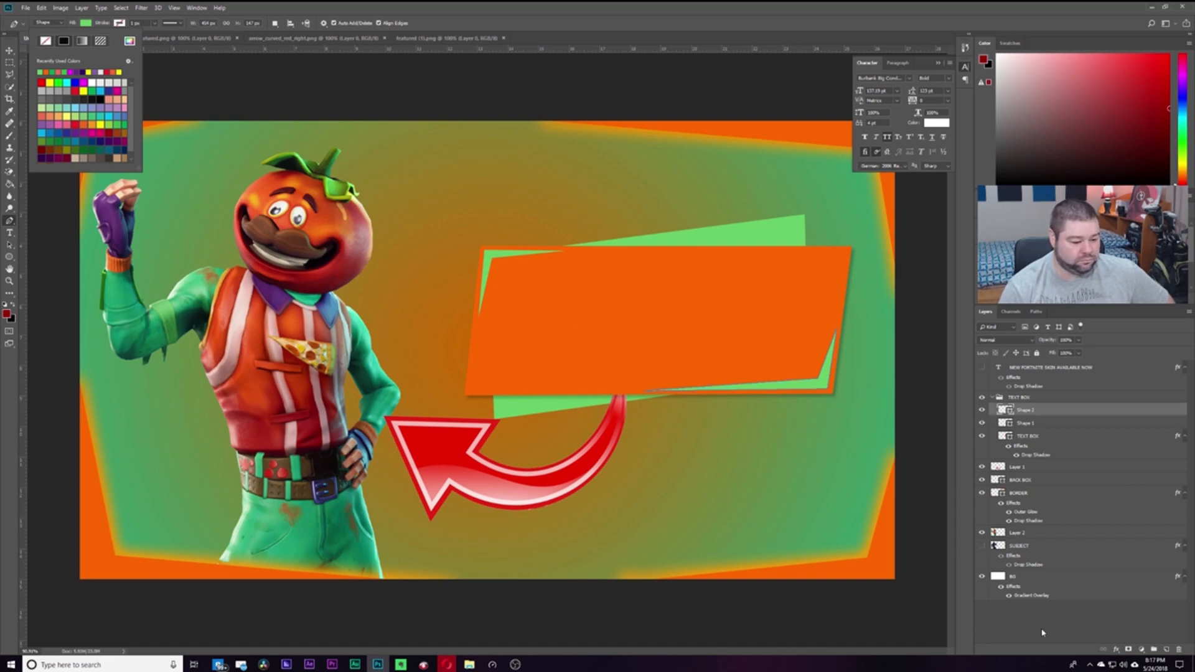
left_click(981, 367)
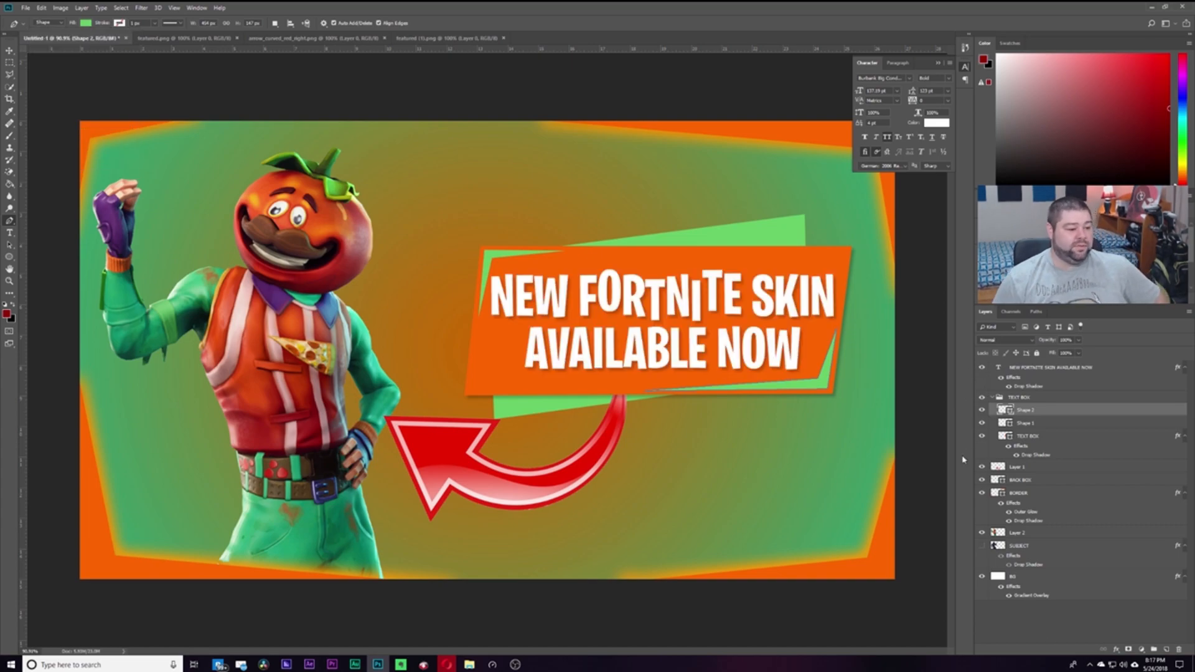